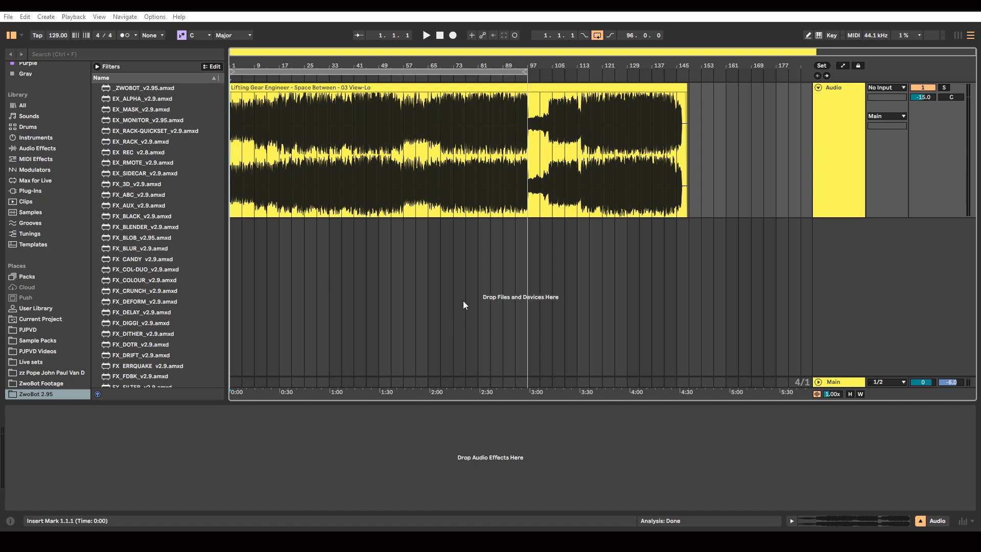
pyautogui.moveTo(586, 542)
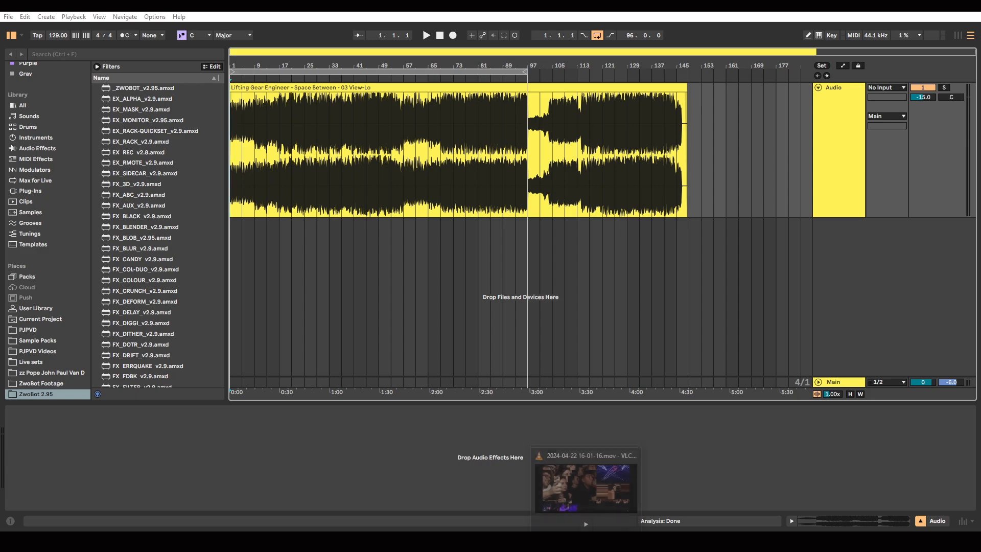
pyautogui.click(587, 485)
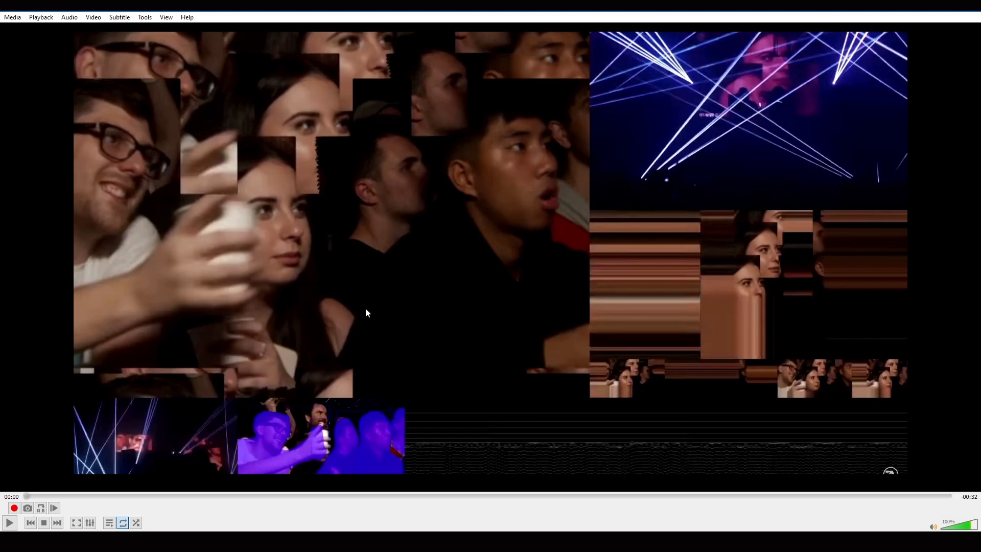
pyautogui.click(13, 524)
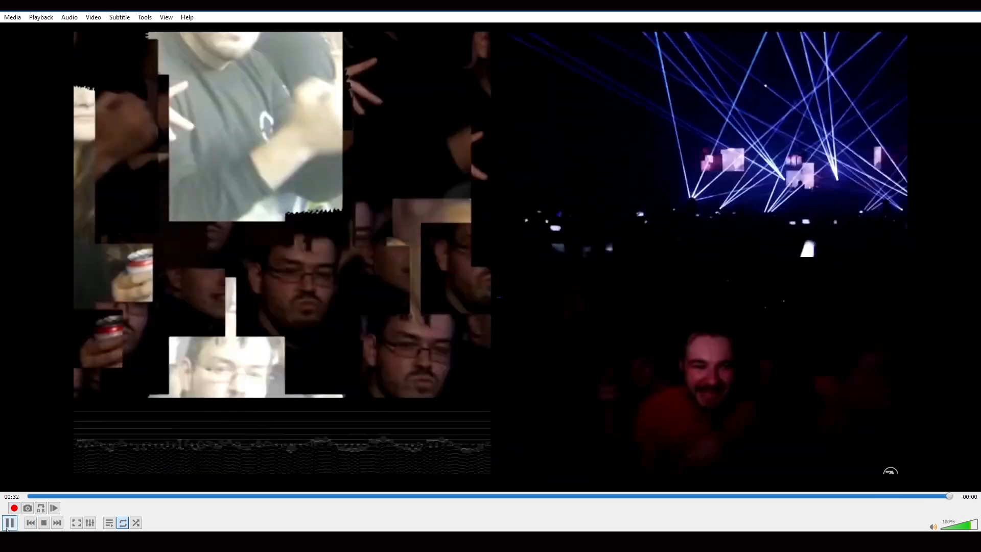
pyautogui.click(7, 526)
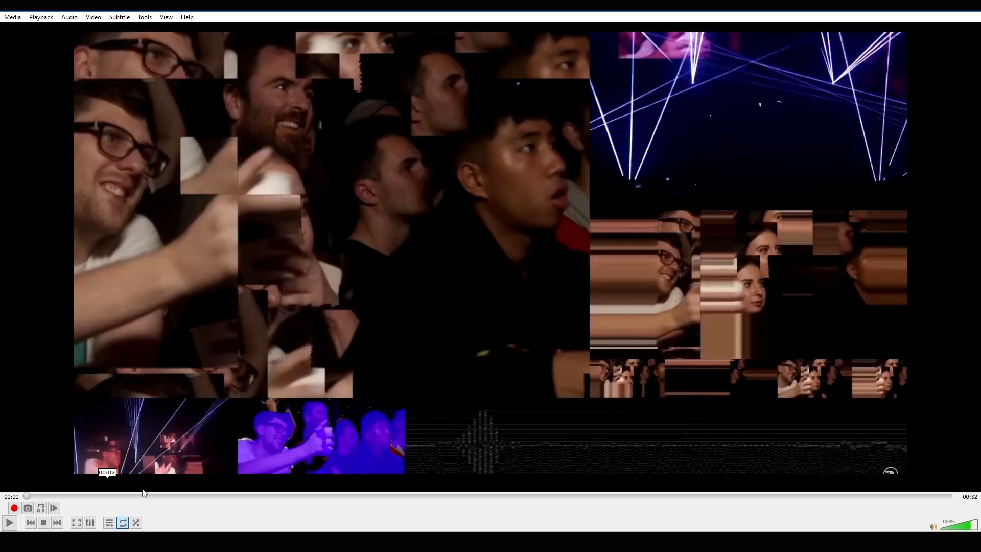
pyautogui.click(603, 541)
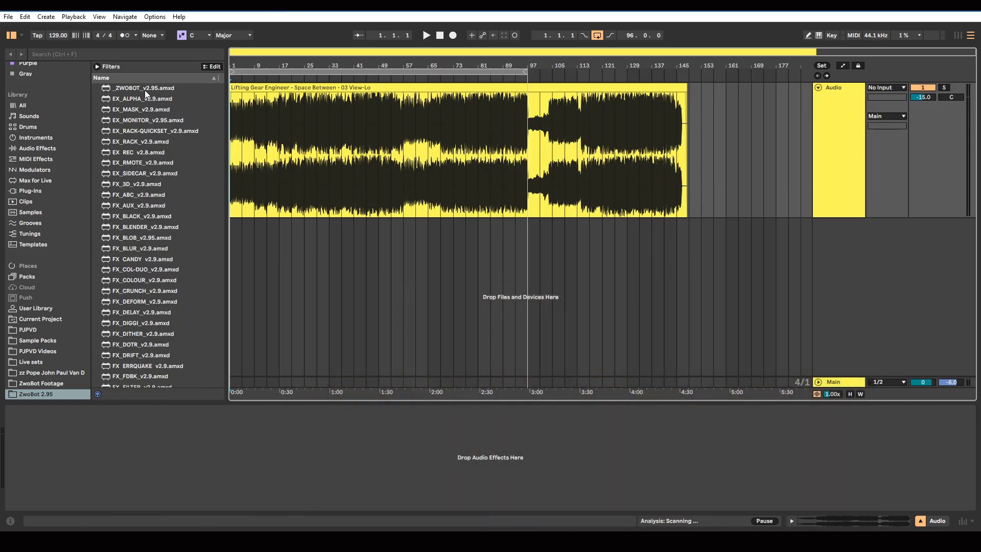
# Add the _ZWOBOT_v2.95 device to the Audio track and move its output window over the arrangement
pyautogui.click(130, 90)
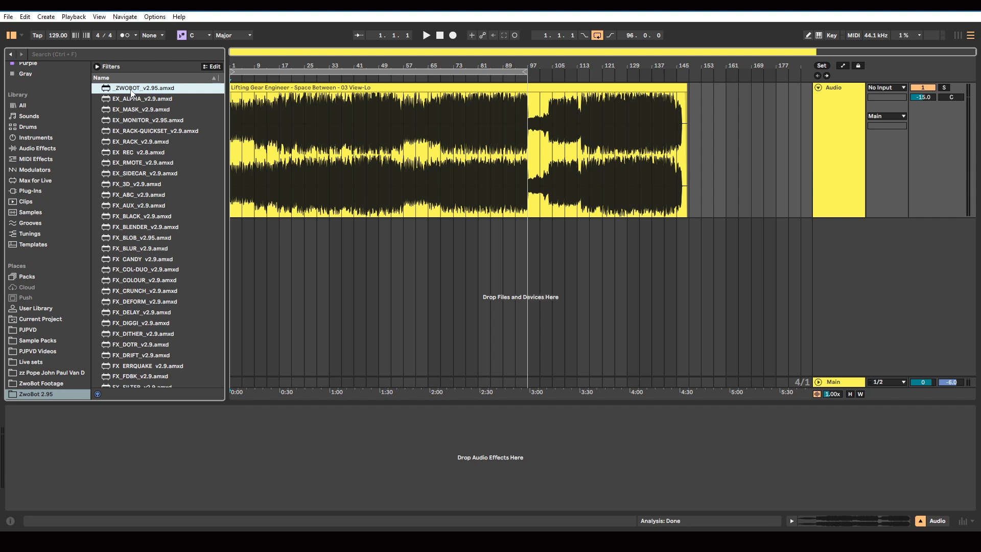
pyautogui.scroll(-9, 150, 231)
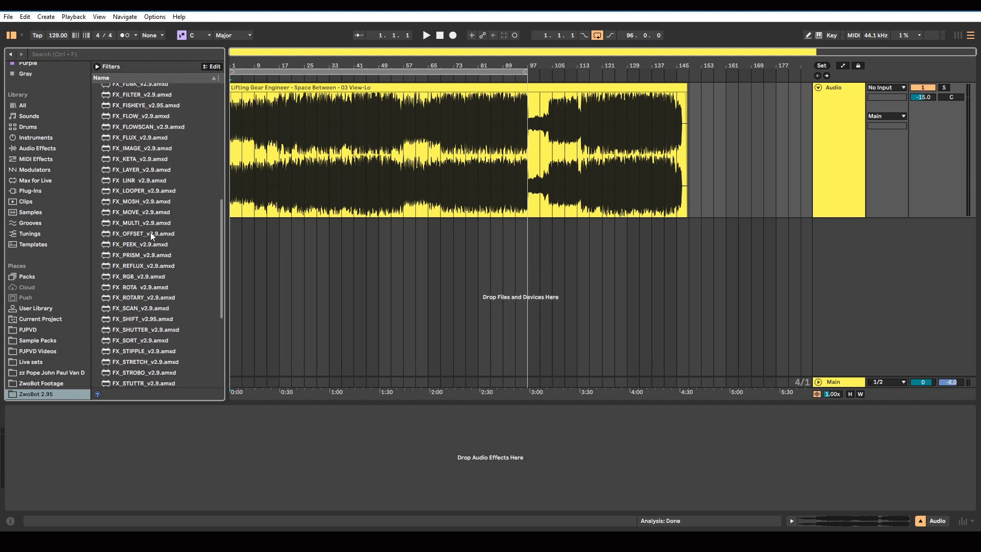
pyautogui.scroll(-6, 150, 232)
pyautogui.scroll(15, 170, 177)
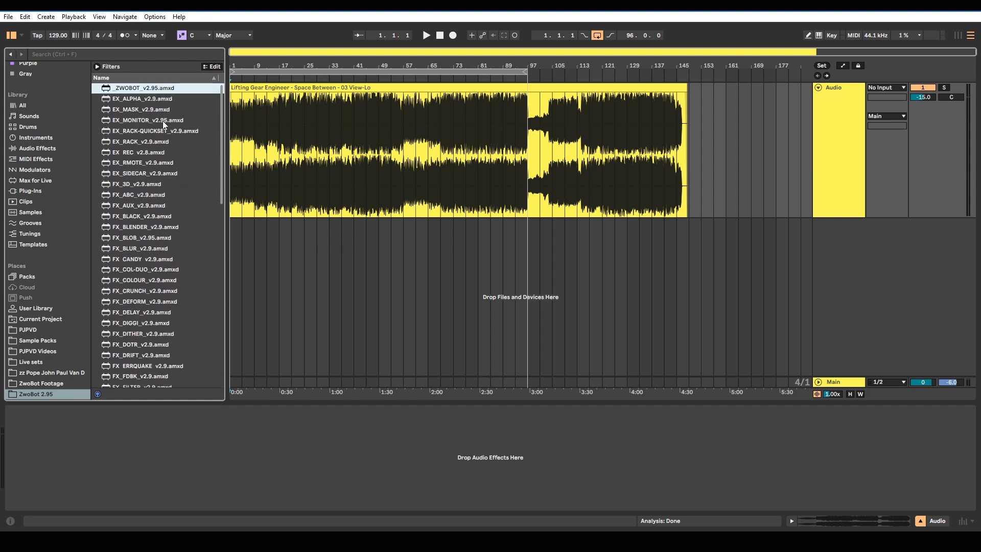
pyautogui.moveTo(134, 92); pyautogui.dragTo(188, 453)
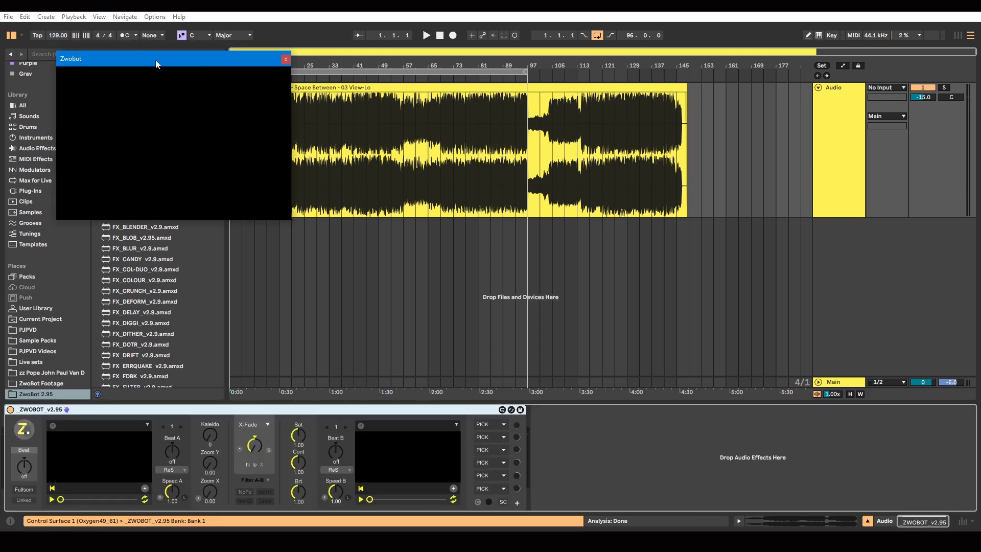
pyautogui.moveTo(156, 64); pyautogui.dragTo(480, 155)
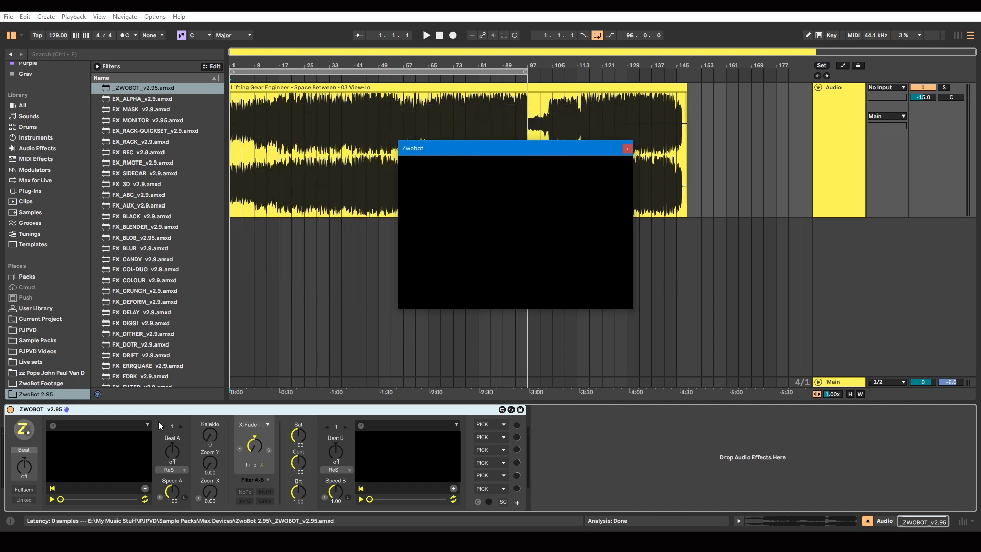
# Insert EX_MONITOR_v2.95 before the ZWOBOT device and set its monitor resolution to 960 x 540
pyautogui.click(138, 121)
pyautogui.moveTo(6, 430); pyautogui.dragTo(7, 429)
pyautogui.click(44, 453)
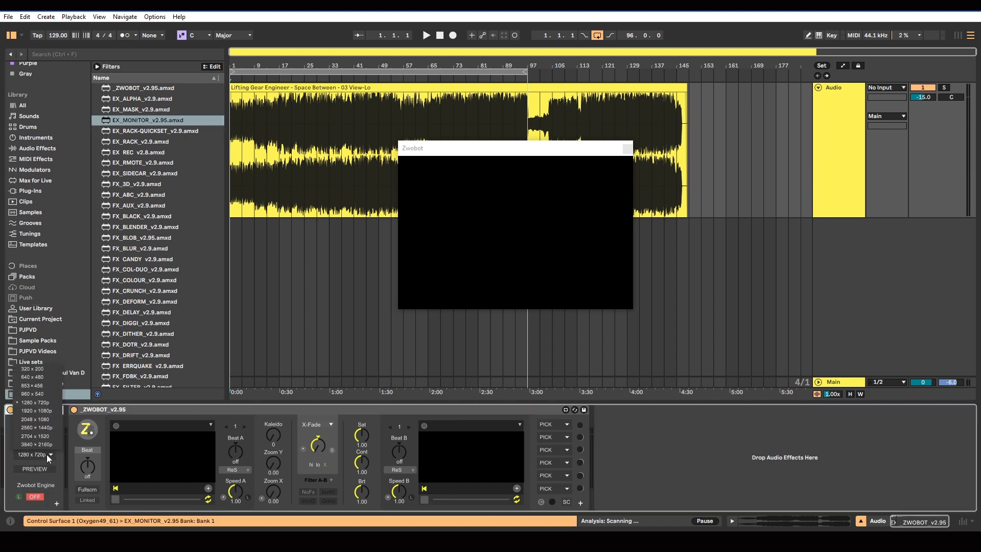
pyautogui.click(45, 394)
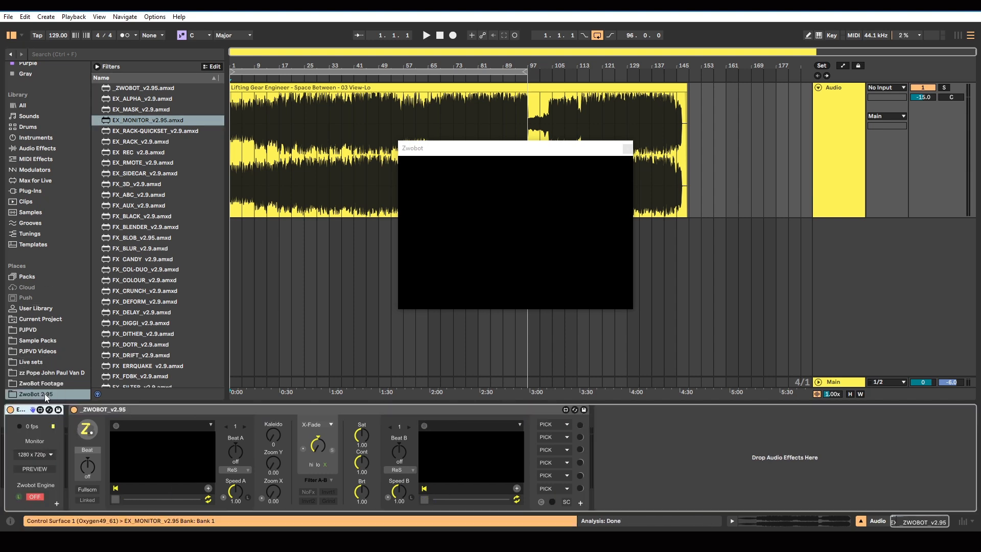
# Reposition the Zwobot output window with Set Ratio applied from the expanded monitor settings, and collapse the EX_MONITOR device
pyautogui.click(57, 504)
pyautogui.click(259, 434)
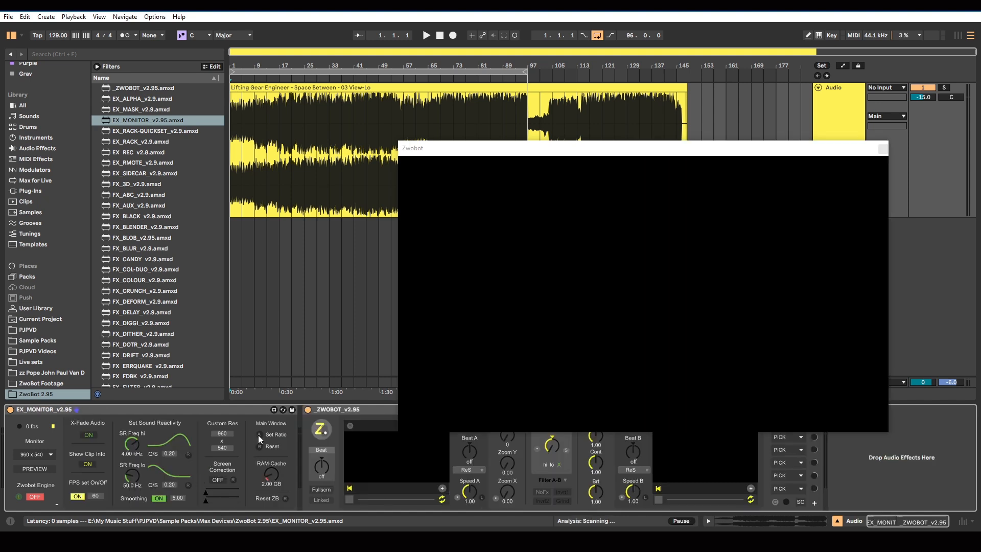
pyautogui.moveTo(452, 152); pyautogui.dragTo(315, 93)
pyautogui.moveTo(751, 373); pyautogui.dragTo(724, 317)
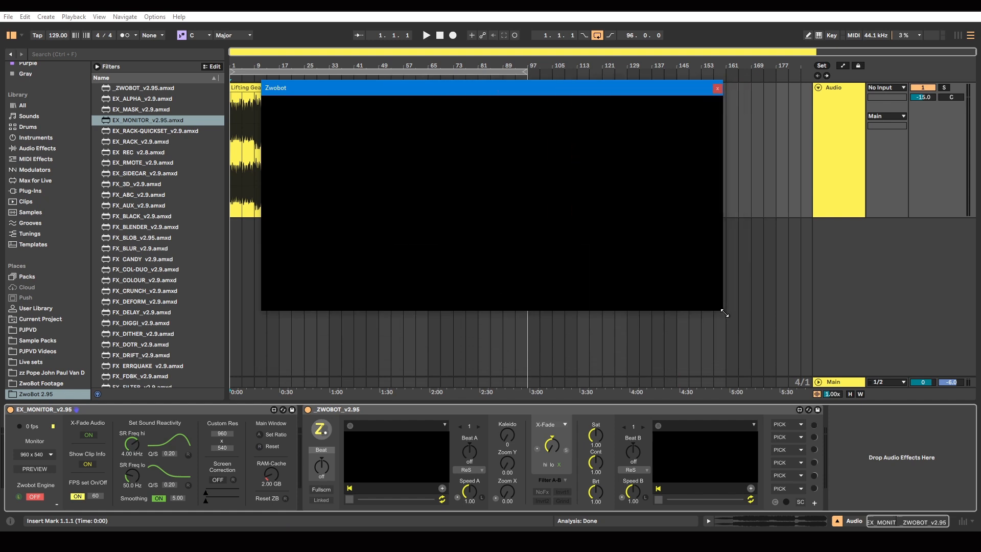
pyautogui.click(262, 434)
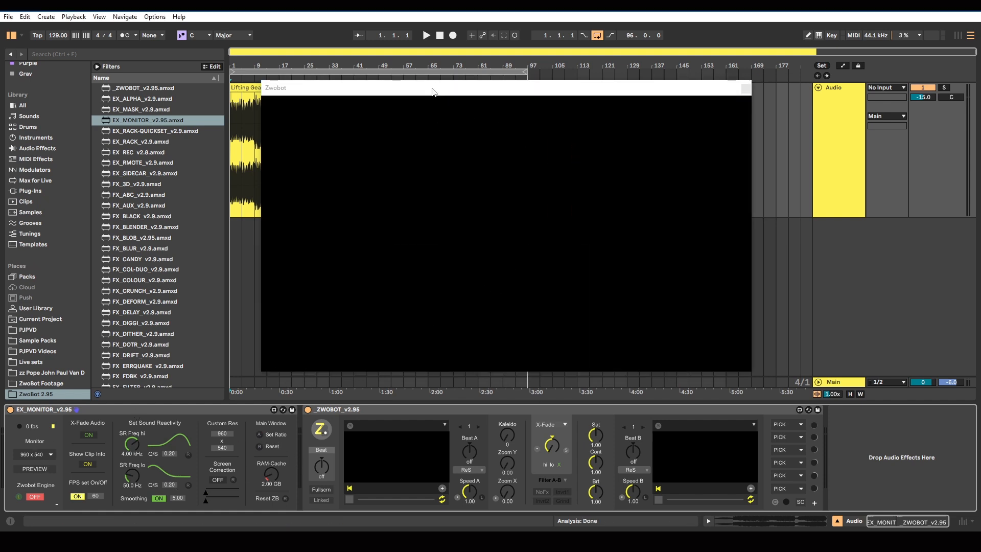
pyautogui.moveTo(432, 89); pyautogui.dragTo(467, 93)
pyautogui.doubleClick(87, 410)
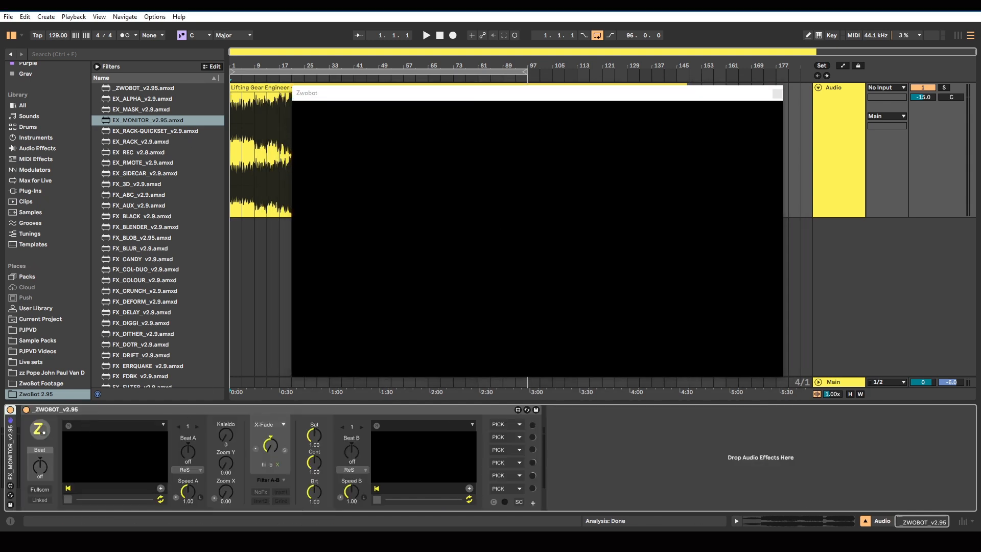
# Replay part of the example clip in VLC with the Zwobot window moved aside, and go back to Ableton Live
pyautogui.click(581, 539)
pyautogui.press('space')
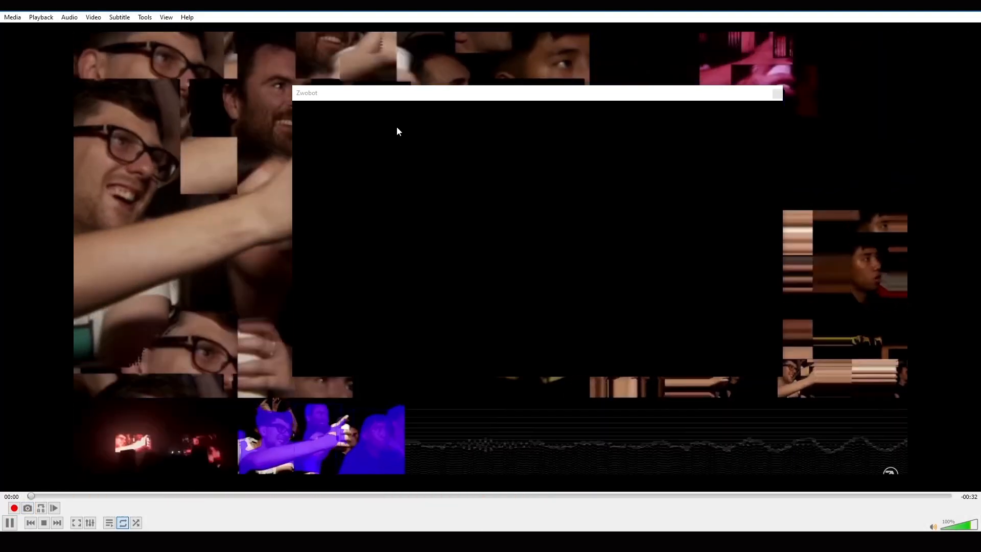
pyautogui.moveTo(409, 101); pyautogui.dragTo(552, 113)
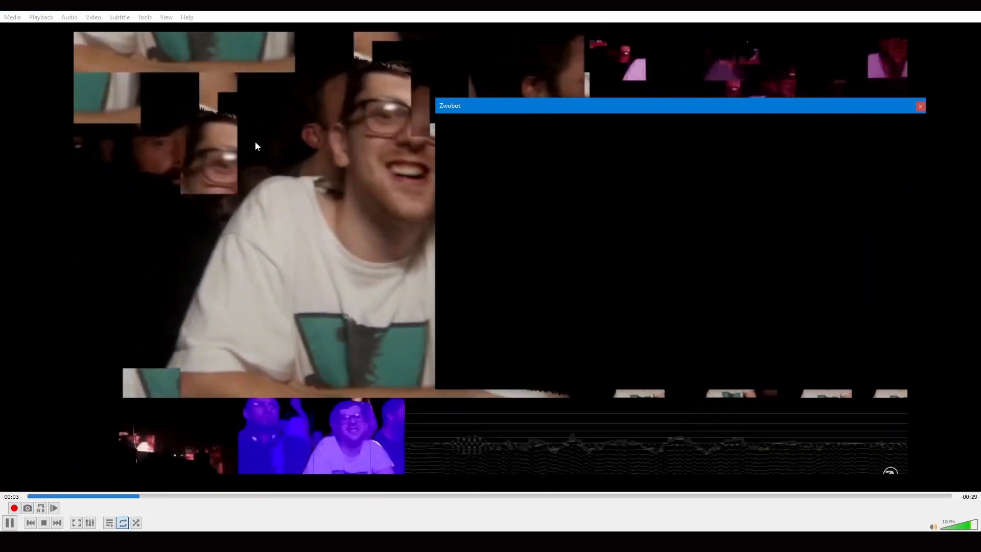
pyautogui.click(814, 47)
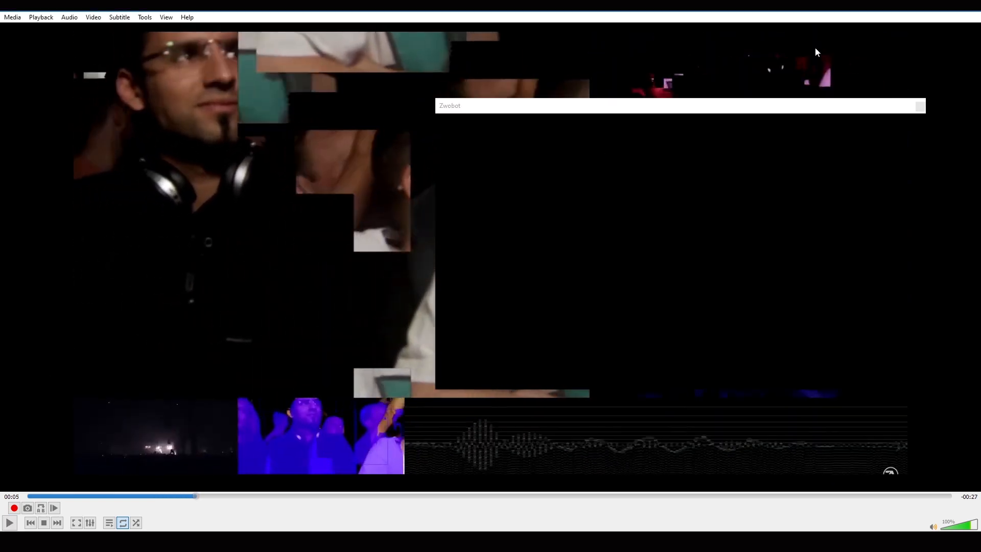
pyautogui.click(921, 5)
# Add SRG_VAUDIO_v2.9 after the ZWOBOT device and assign VAUDIO to ZWOBOT's fourth effect slot
pyautogui.moveTo(630, 102); pyautogui.dragTo(470, 100)
pyautogui.scroll(-8, 150, 228)
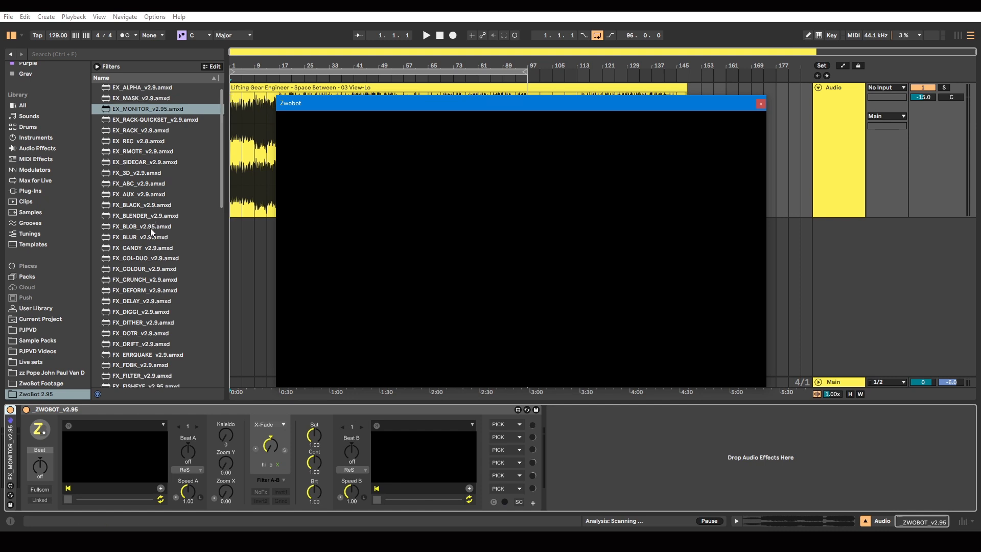
pyautogui.scroll(-6, 151, 231)
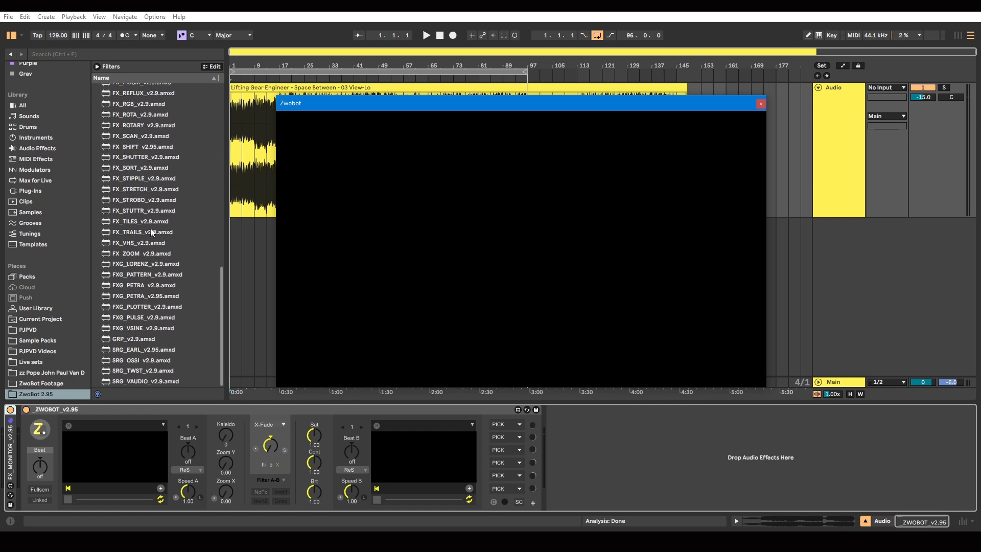
pyautogui.click(124, 381)
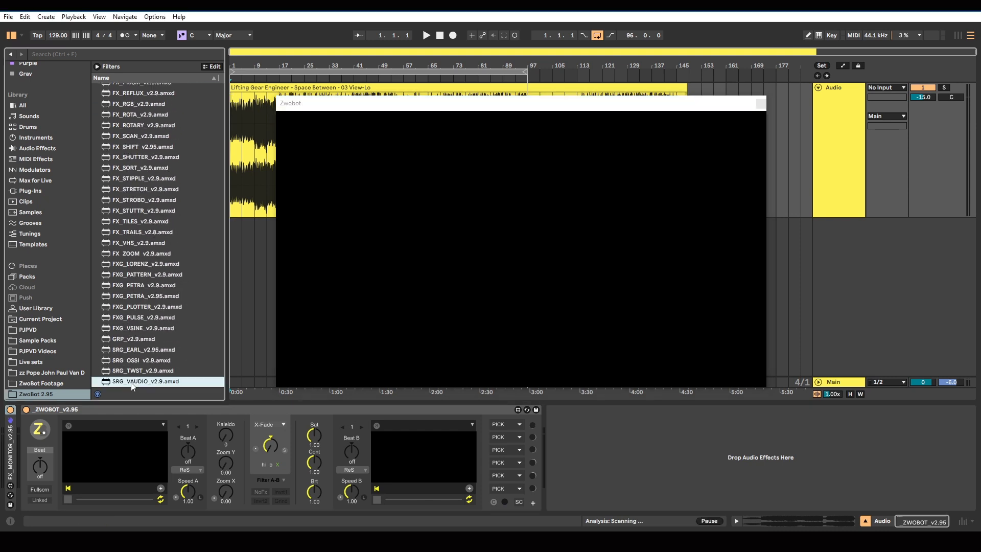
pyautogui.moveTo(128, 385); pyautogui.dragTo(580, 440)
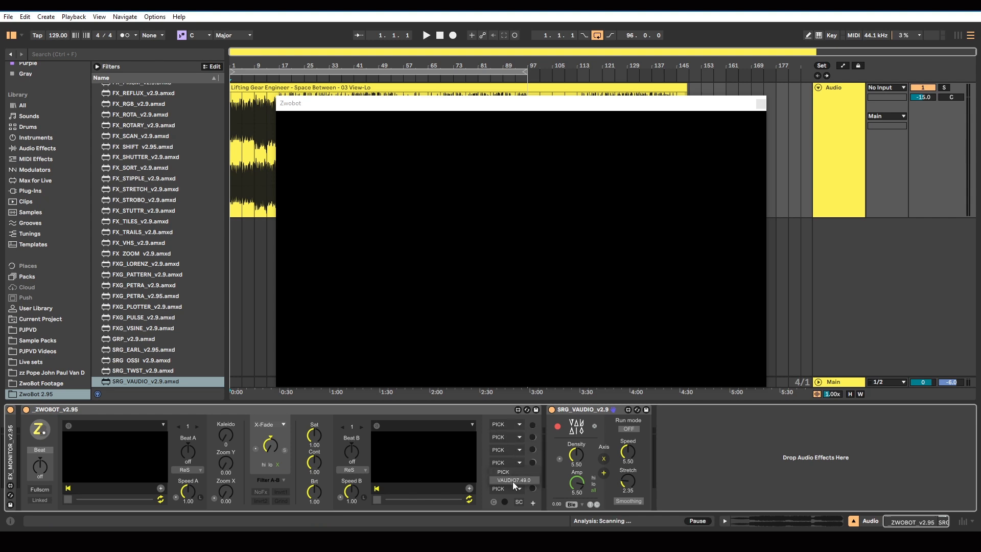
pyautogui.click(532, 463)
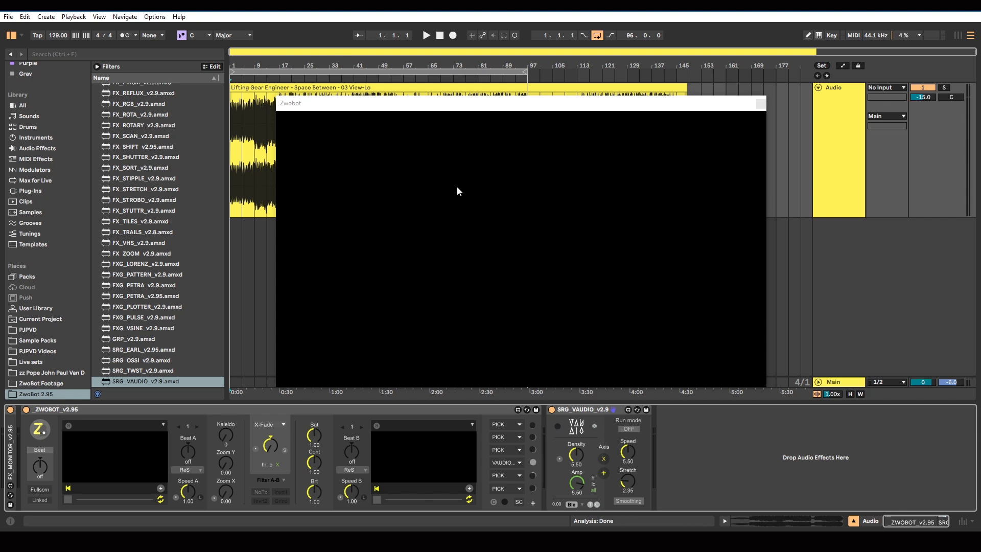
# Deactivate the Audio track's output and play the arrangement to preview the VAUDIO visuals in the Zwobot window
pyautogui.moveTo(407, 110); pyautogui.dragTo(395, 103)
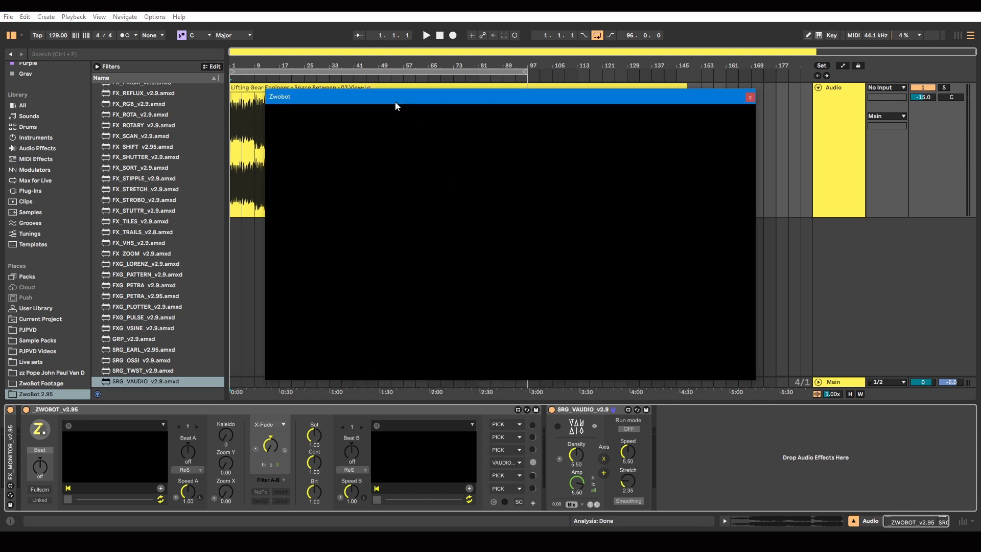
pyautogui.click(918, 95)
pyautogui.click(427, 36)
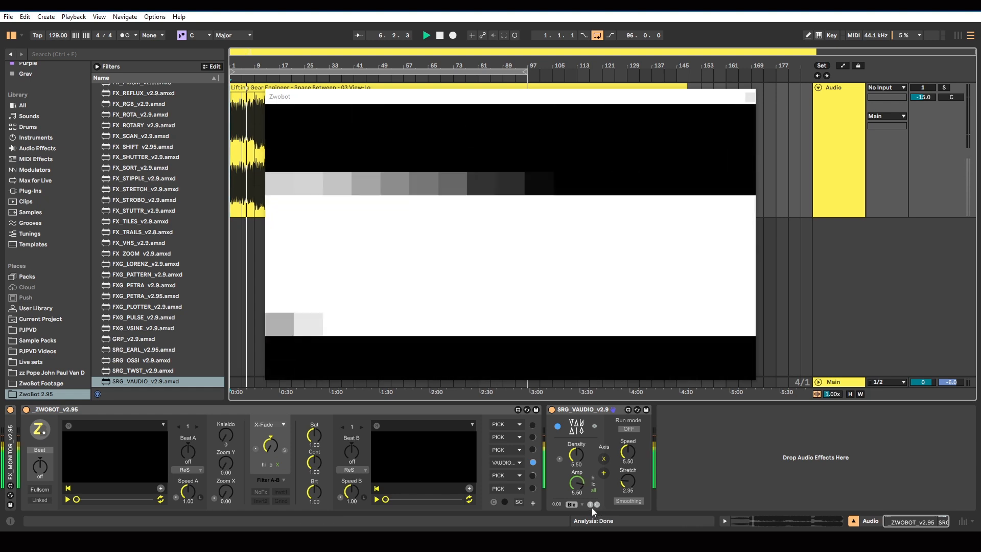
pyautogui.click(590, 505)
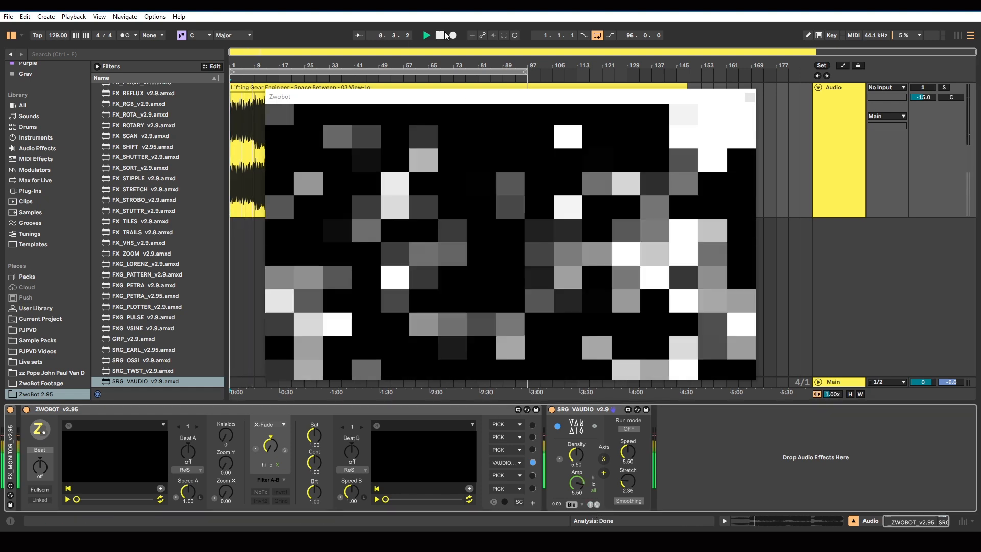
pyautogui.press('space')
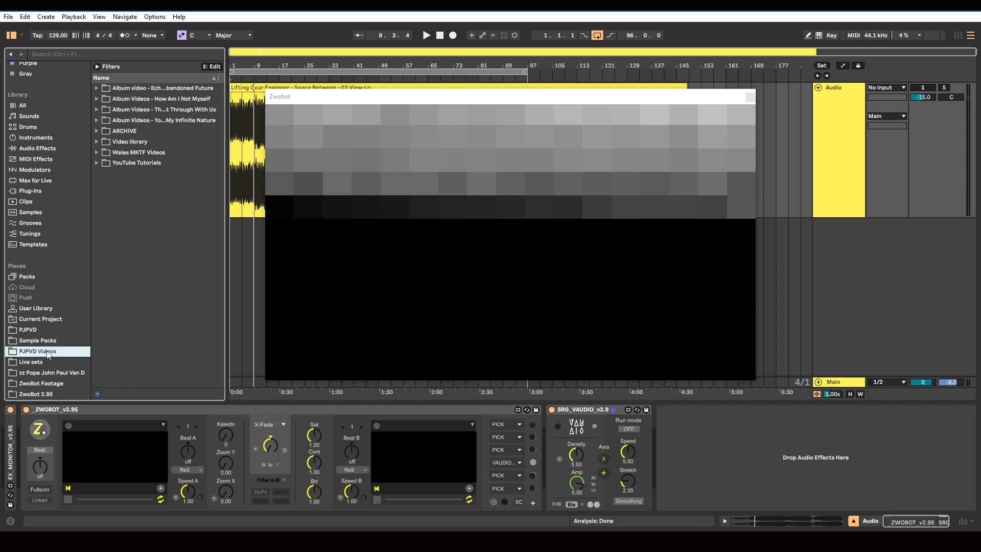
# Load the Portrait shots movie from the video library's People folder into ZWOBOT's player A
pyautogui.click(96, 142)
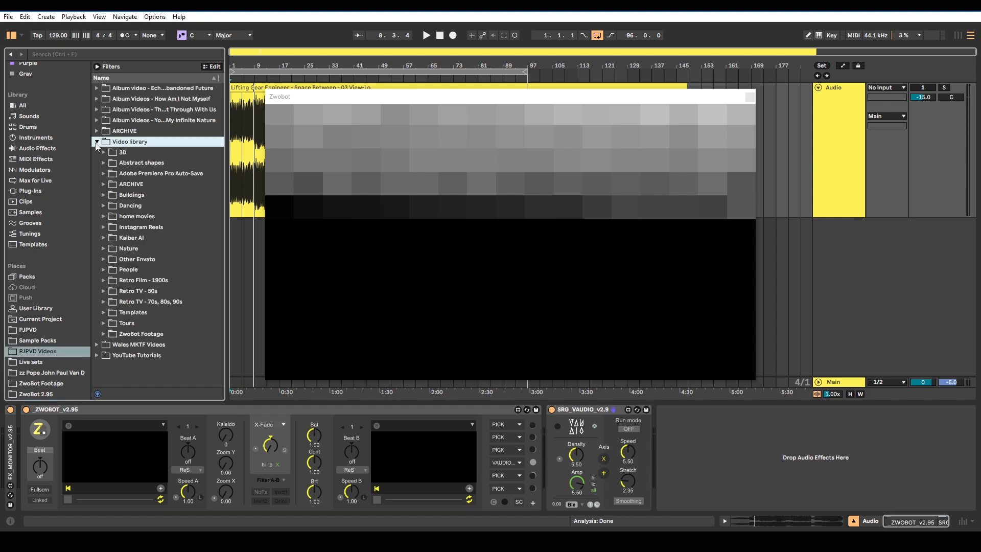
pyautogui.click(103, 269)
pyautogui.scroll(-3, 159, 294)
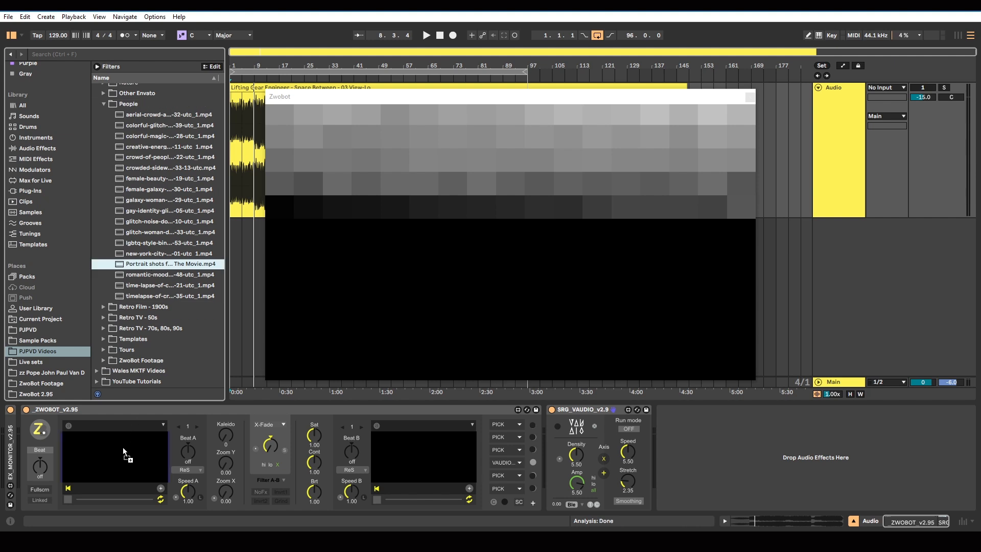
pyautogui.moveTo(122, 446); pyautogui.dragTo(123, 446)
pyautogui.scroll(4, 159, 278)
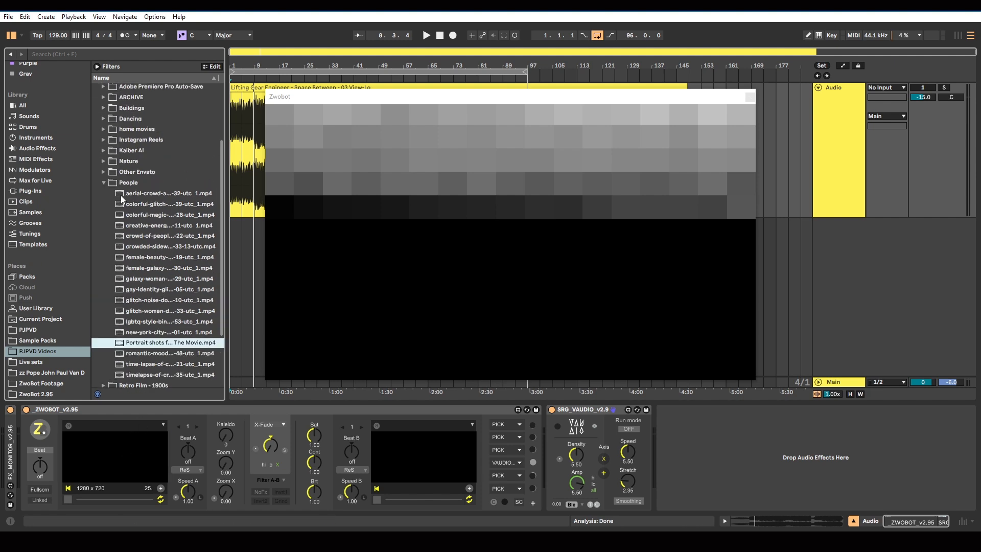
pyautogui.click(103, 183)
# Start playback with the SRG_VAUDIO device switched off, and set Speed A to 2.00
pyautogui.click(425, 35)
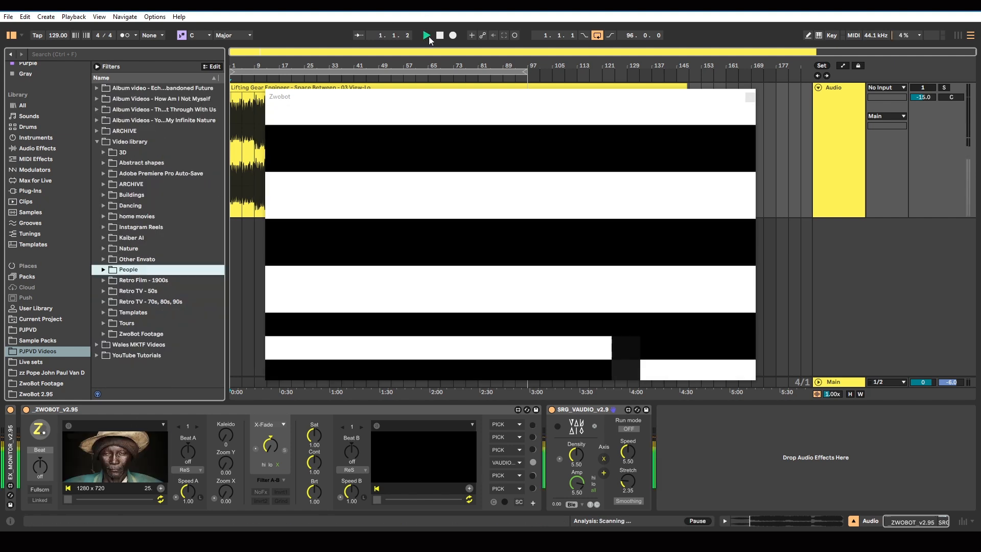
pyautogui.click(552, 409)
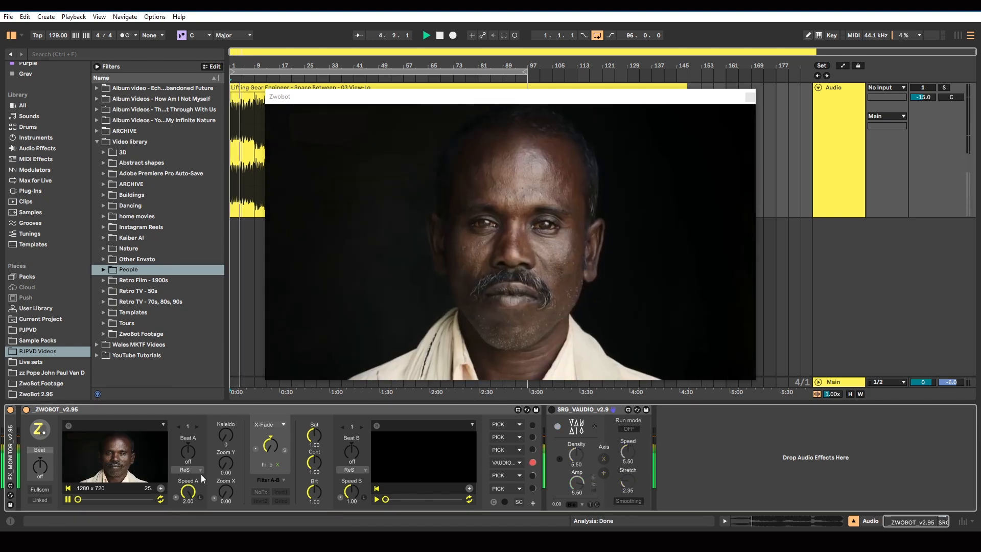
# Set player A to jump to a random frame (Rndm Frm) with Beat A at 1n
pyautogui.click(198, 471)
pyautogui.moveTo(188, 452); pyautogui.dragTo(188, 435)
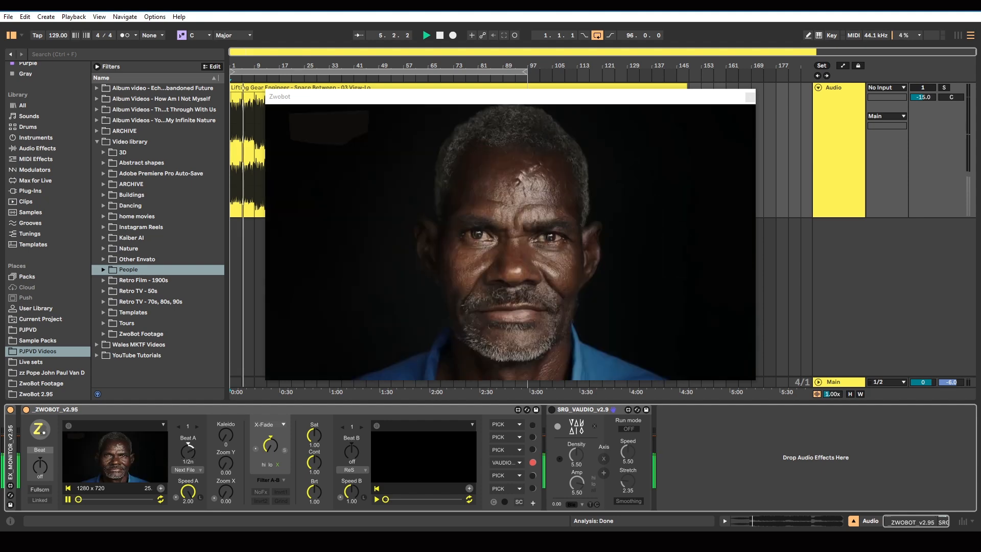
pyautogui.click(195, 469)
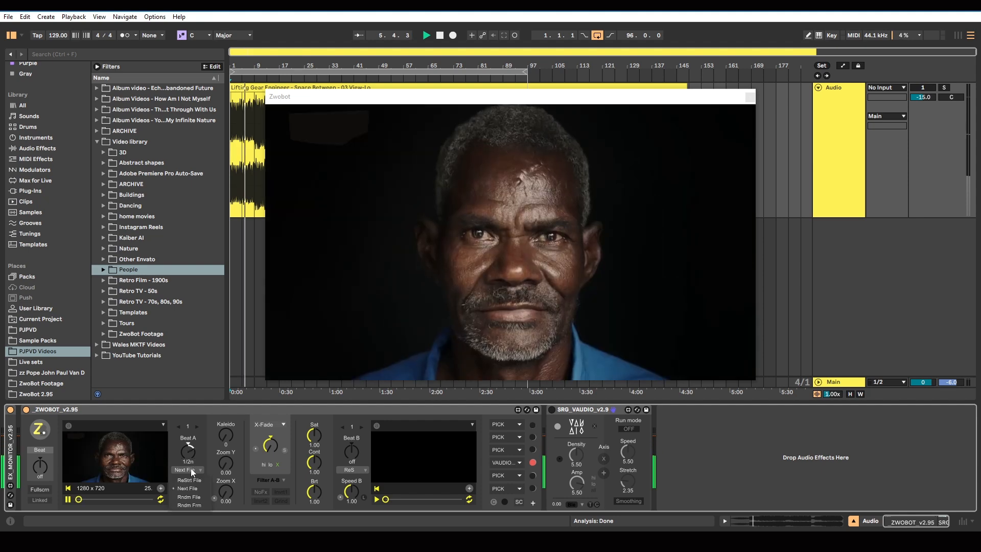
pyautogui.click(189, 504)
pyautogui.moveTo(191, 454); pyautogui.dragTo(191, 445)
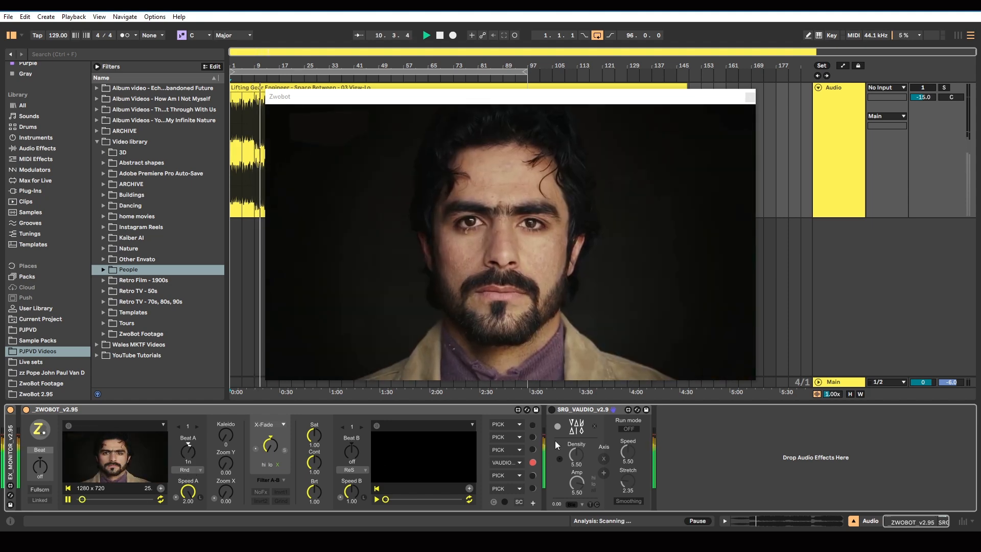
# Switch on the SRG_VAUDIO device and enable its input toggle so its blocks distort the portrait footage
pyautogui.click(550, 410)
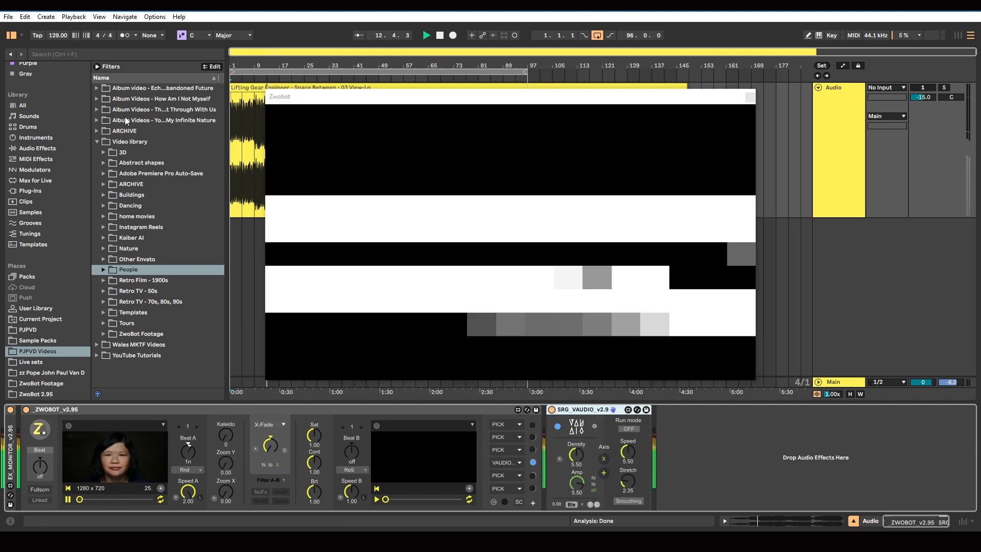
pyautogui.click(37, 394)
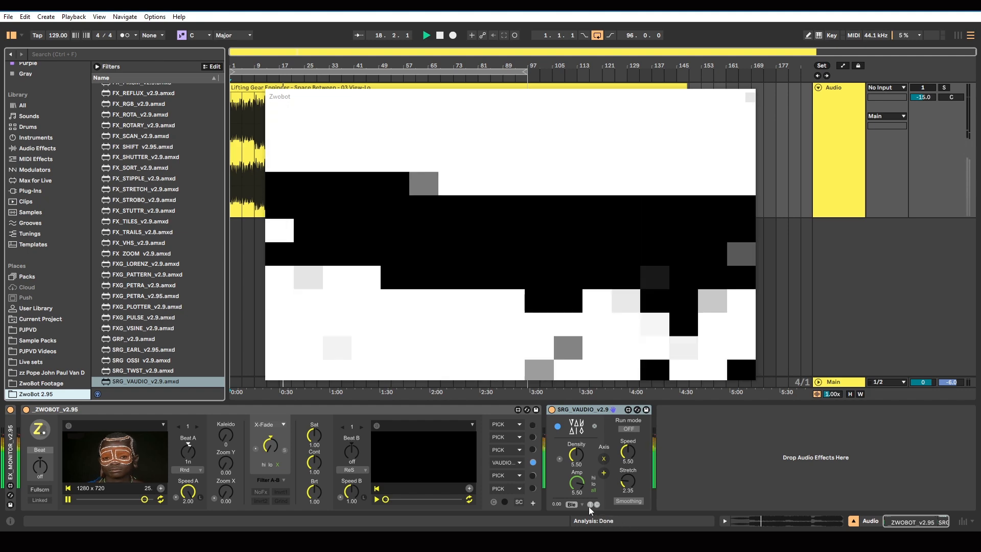
pyautogui.click(590, 505)
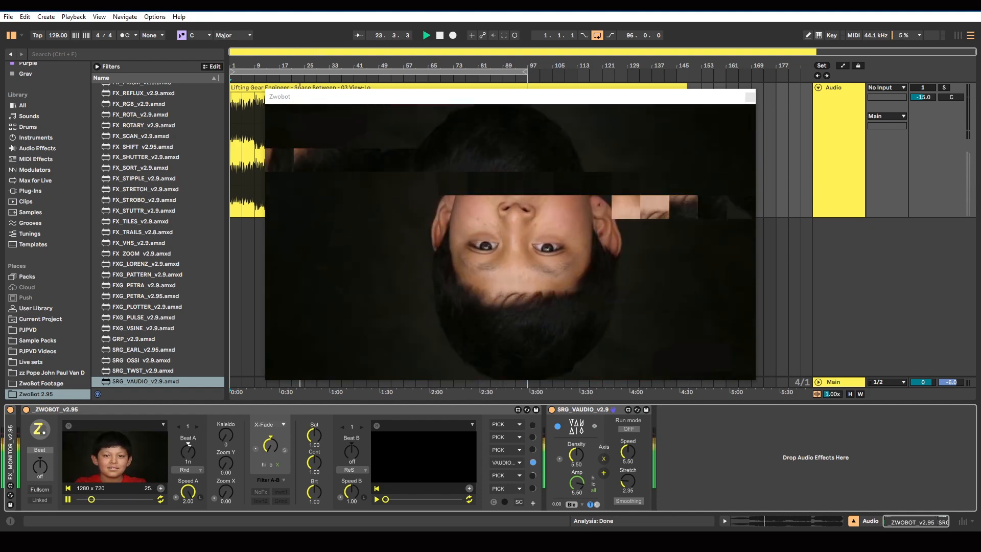
# Switch to VLC and play the example clip beside the Zwobot window to compare the effects, then return to Ableton Live
pyautogui.click(572, 541)
pyautogui.click(10, 522)
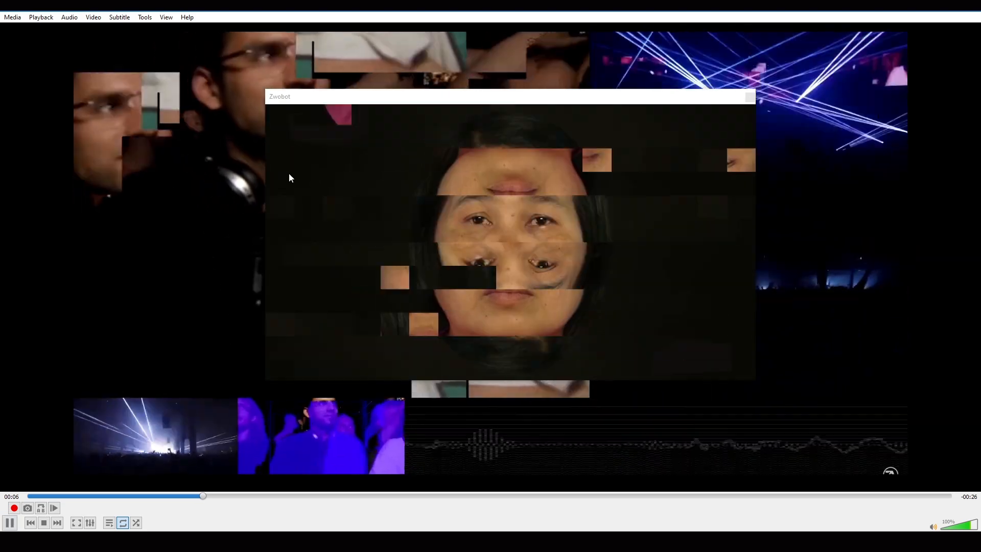
pyautogui.click(298, 102)
pyautogui.moveTo(317, 101); pyautogui.dragTo(404, 89)
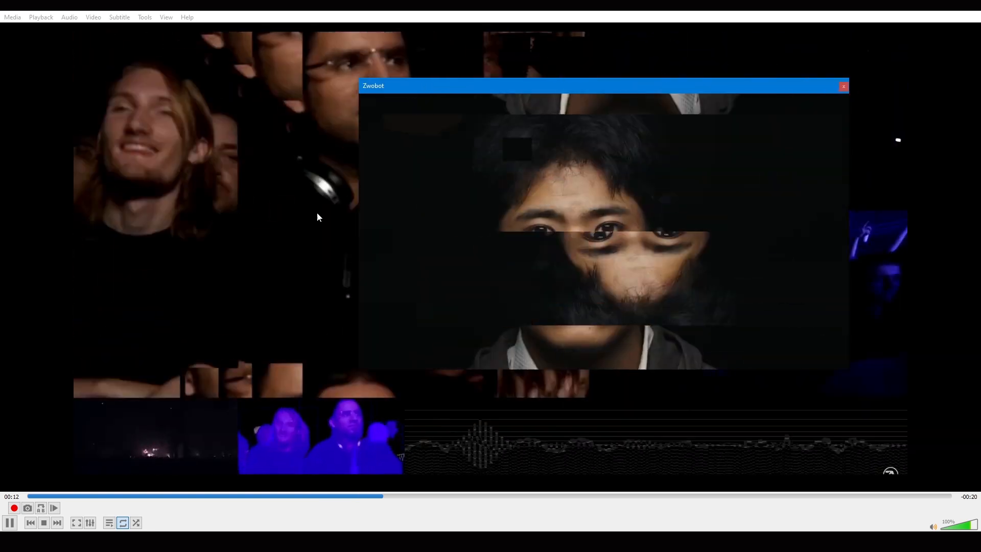
pyautogui.click(10, 522)
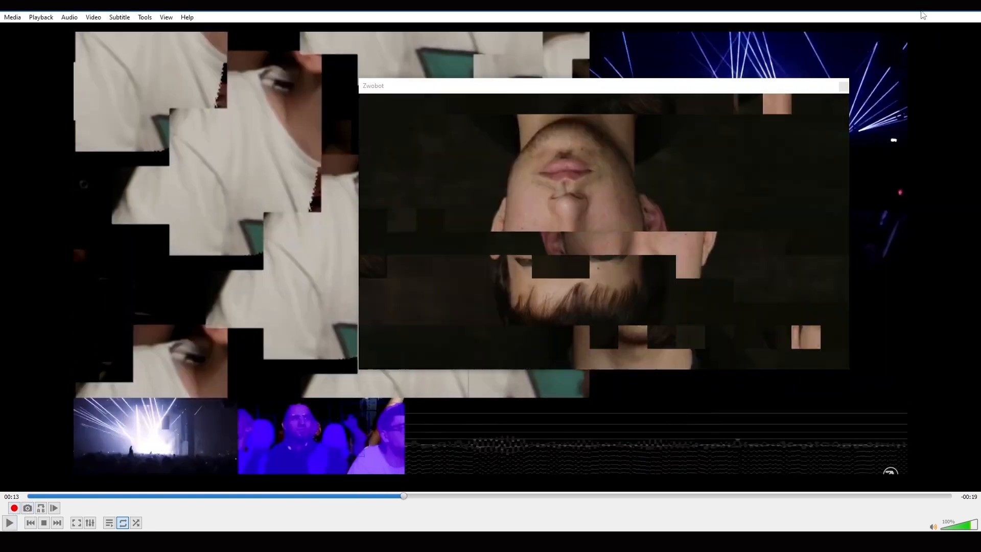
pyautogui.click(918, 6)
pyautogui.click(607, 84)
pyautogui.moveTo(607, 84); pyautogui.dragTo(544, 93)
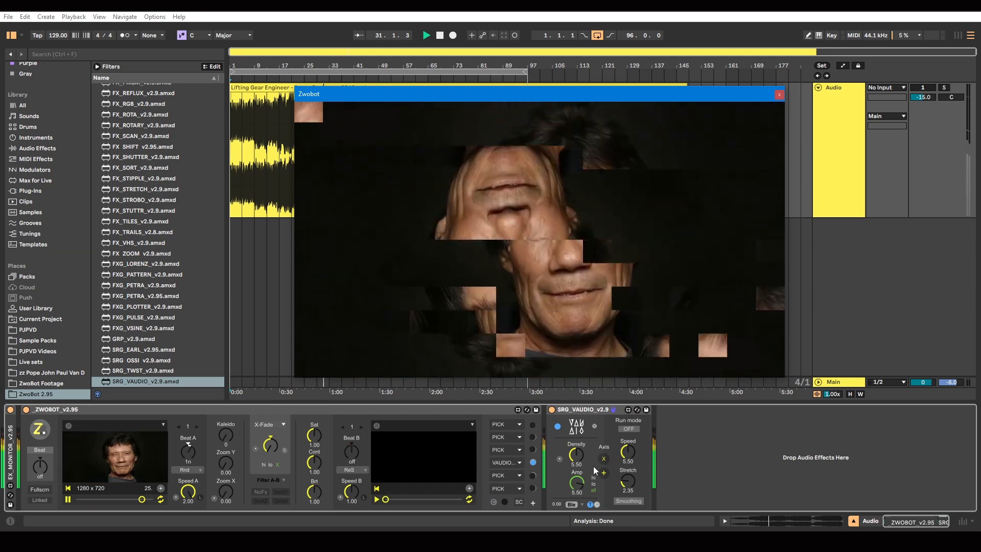
# Select the audio clip in the arrangement and reactivate the Audio track's output, keeping the Zwobot window clear of the controls
pyautogui.moveTo(510, 93); pyautogui.dragTo(497, 234)
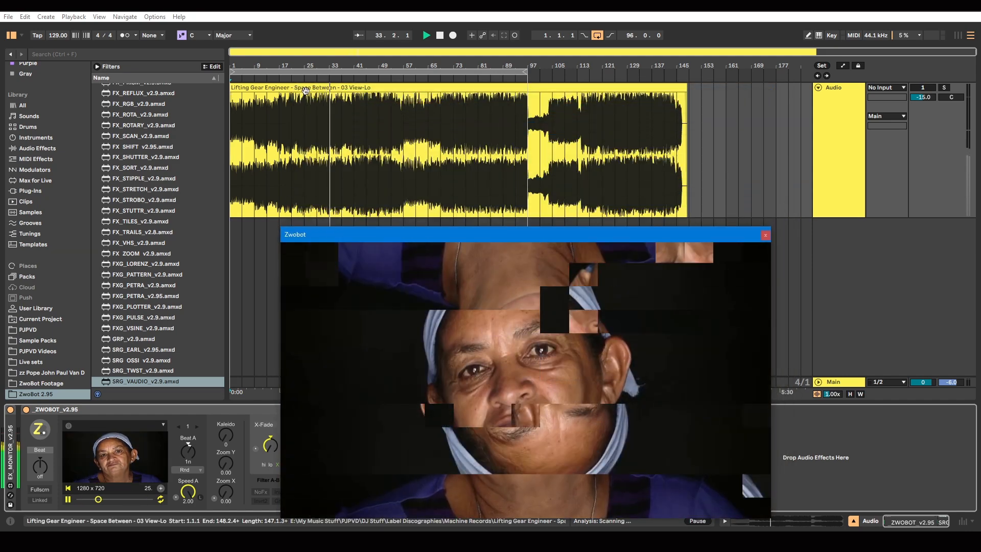
pyautogui.click(305, 91)
pyautogui.moveTo(226, 101); pyautogui.dragTo(205, 101)
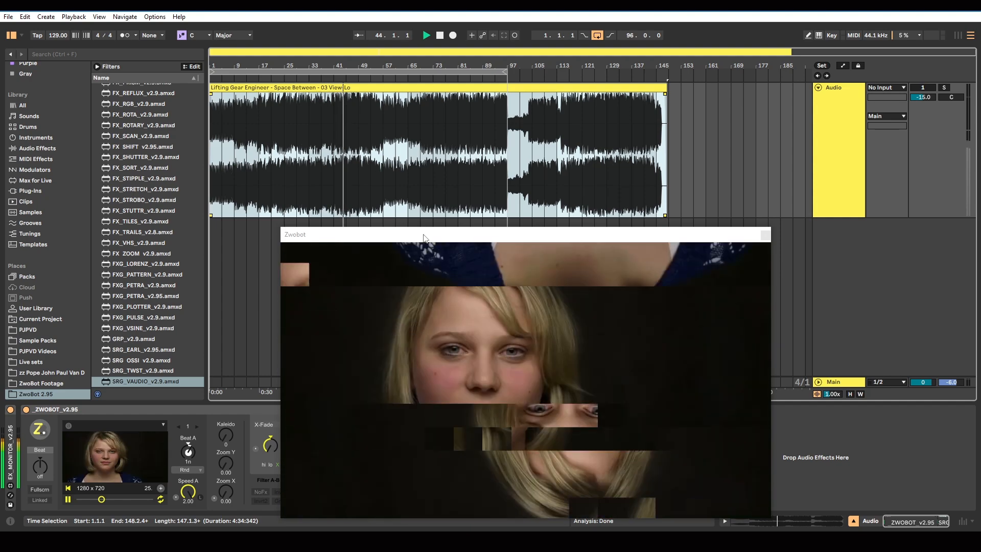
pyautogui.moveTo(423, 236)
pyautogui.mouseDown()
pyautogui.moveTo(449, 192)
pyautogui.moveTo(450, 126)
pyautogui.moveTo(411, 225)
pyautogui.moveTo(452, 176)
pyautogui.moveTo(437, 233)
pyautogui.moveTo(396, 216)
pyautogui.moveTo(422, 238)
pyautogui.moveTo(448, 217)
pyautogui.moveTo(424, 223)
pyautogui.mouseUp()
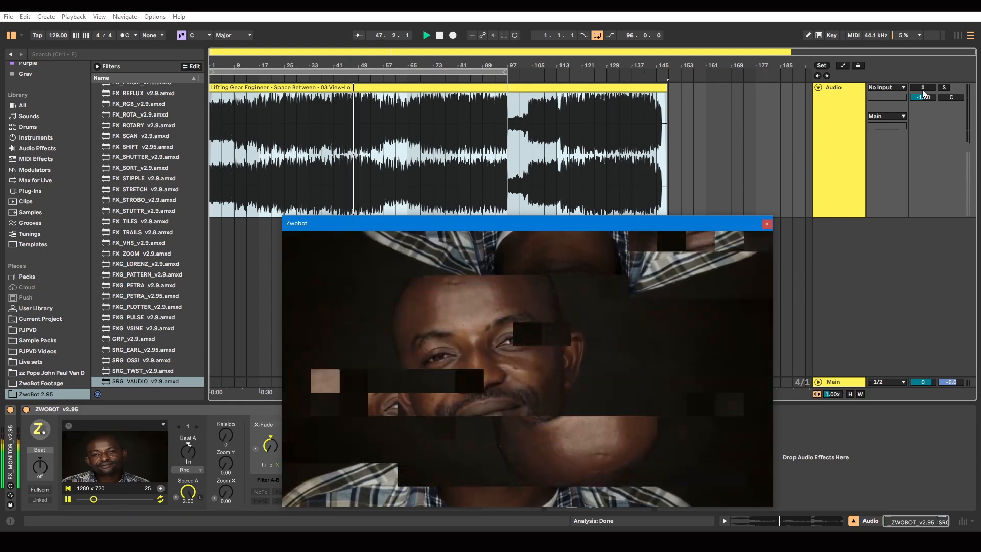
pyautogui.click(924, 89)
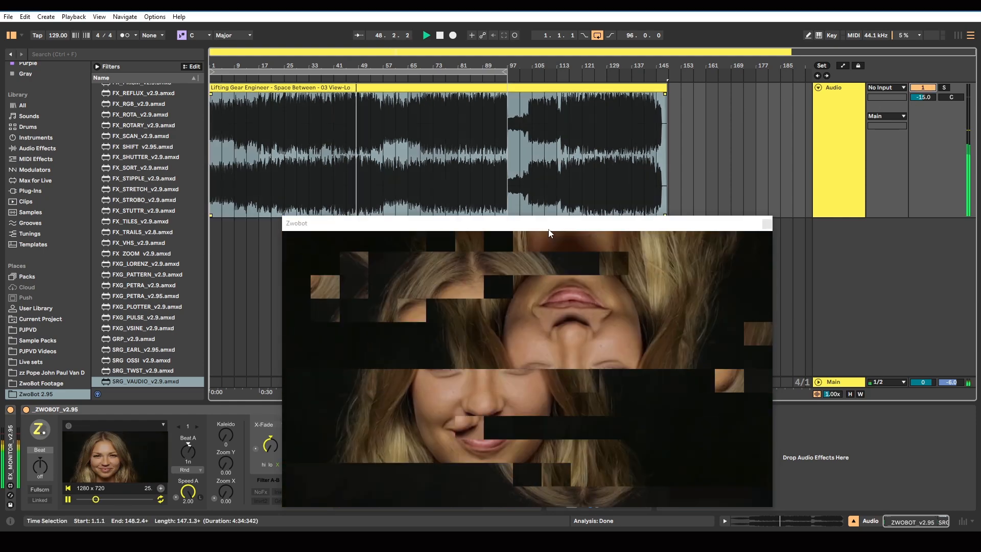
pyautogui.moveTo(544, 226); pyautogui.dragTo(563, 93)
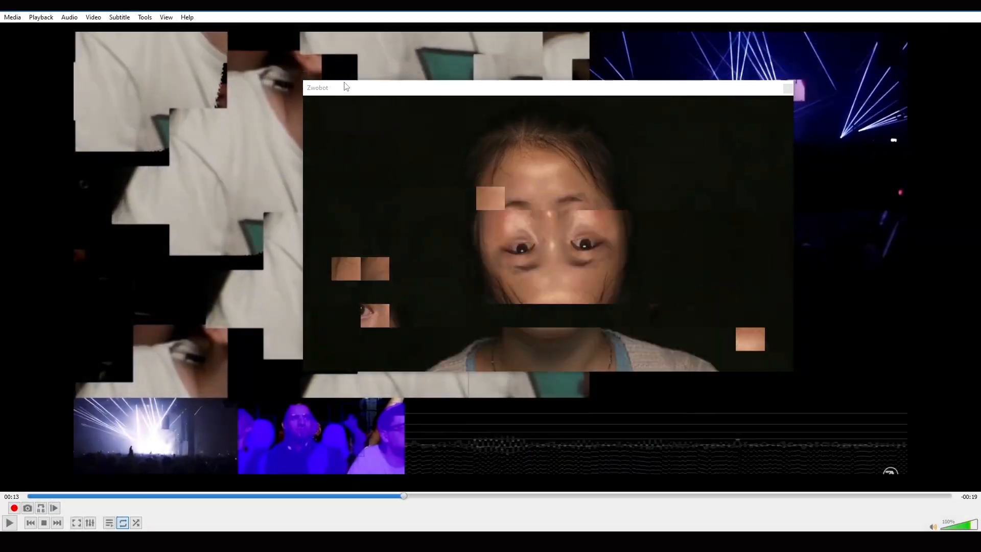
# Replay the VLC example clip with the Zwobot window moved aside to examine its changing block patterns, and return to Ableton Live
pyautogui.moveTo(354, 91); pyautogui.dragTo(629, 168)
pyautogui.click(9, 523)
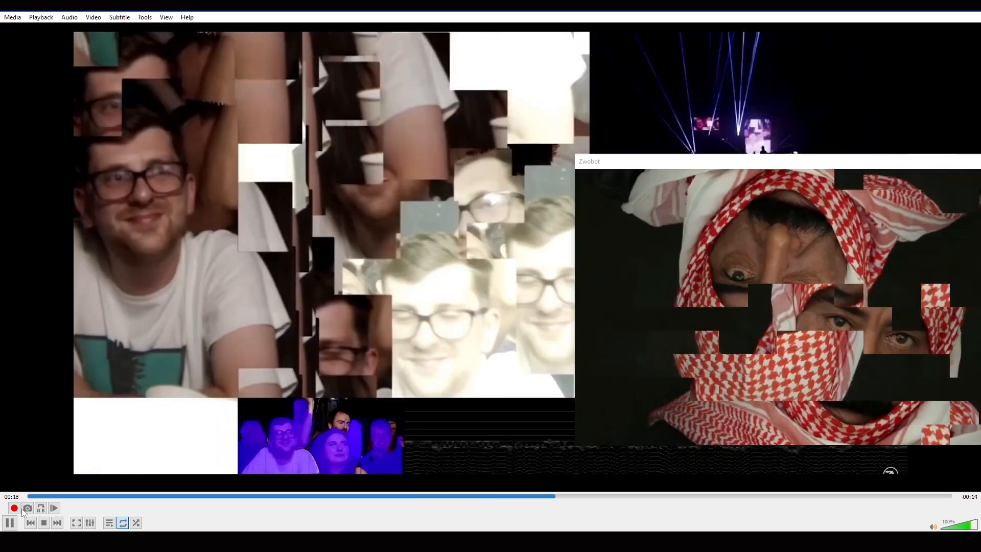
pyautogui.click(9, 523)
pyautogui.click(920, 5)
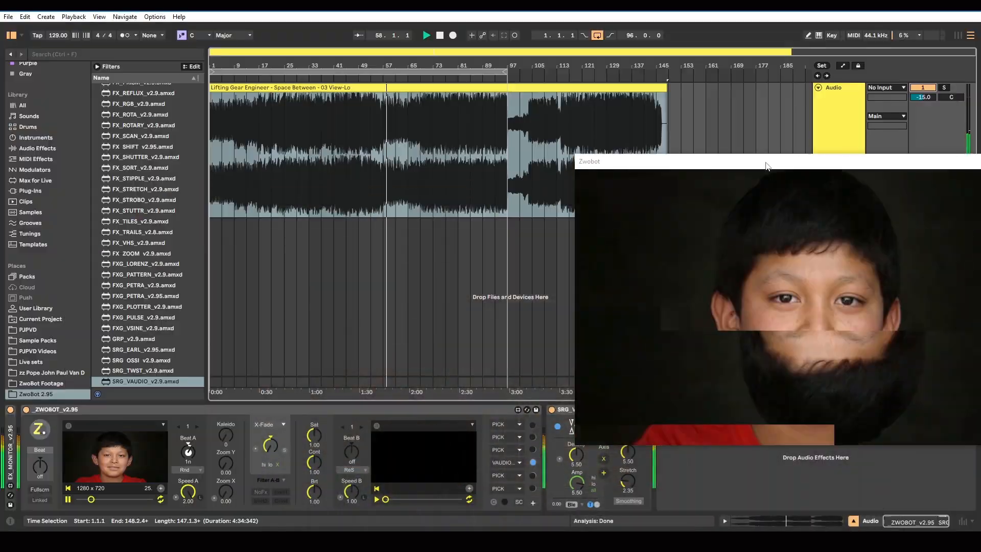
pyautogui.moveTo(766, 166); pyautogui.dragTo(442, 97)
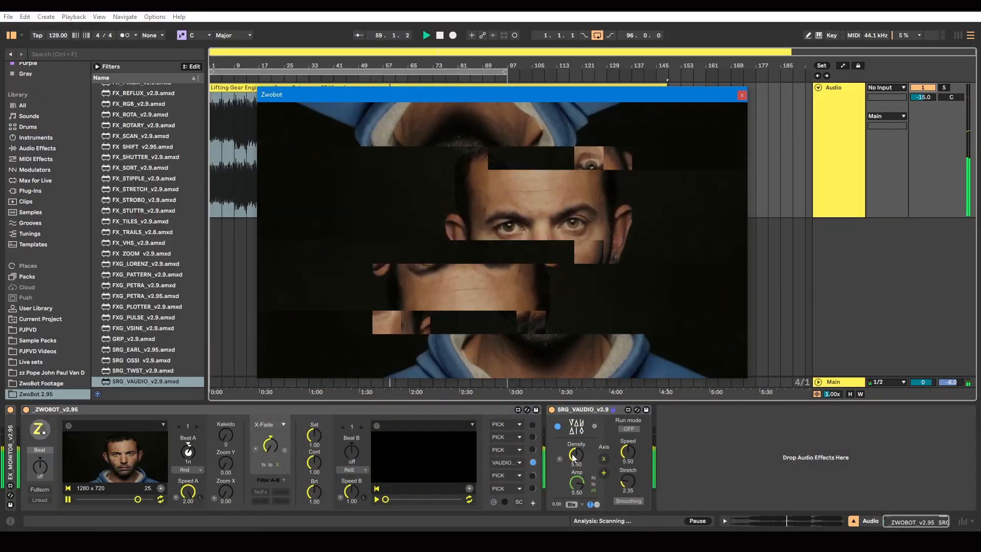
# Make SRG_VAUDIO's Density change on ZWOBOT's 1n beat, and set Stretch to 6.93
pyautogui.moveTo(573, 457); pyautogui.dragTo(573, 427)
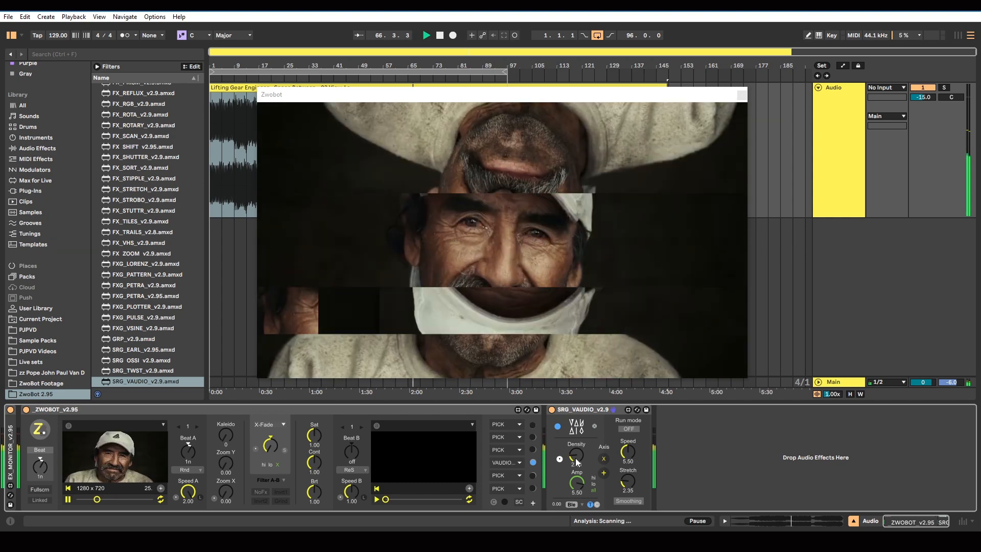
pyautogui.moveTo(576, 462); pyautogui.dragTo(576, 451)
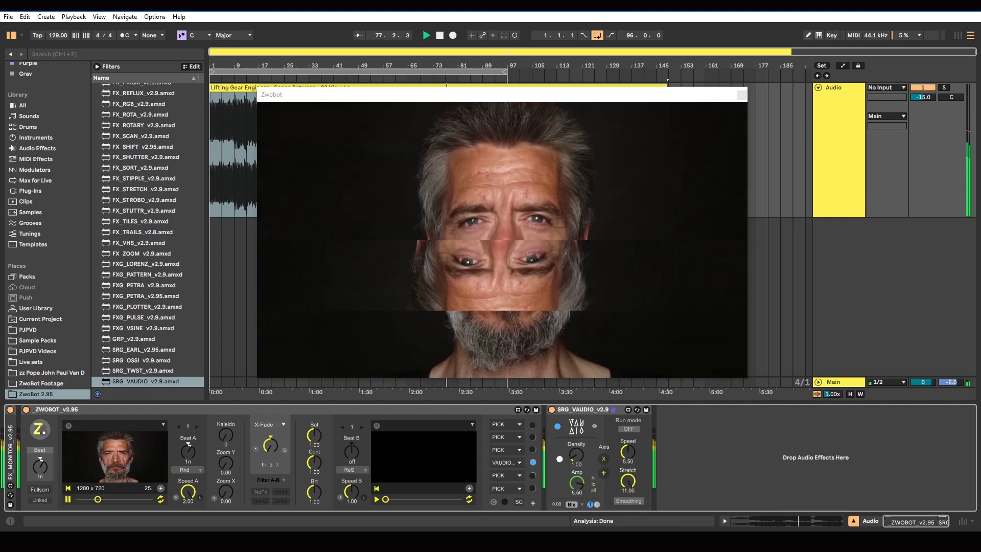
pyautogui.click(10, 521)
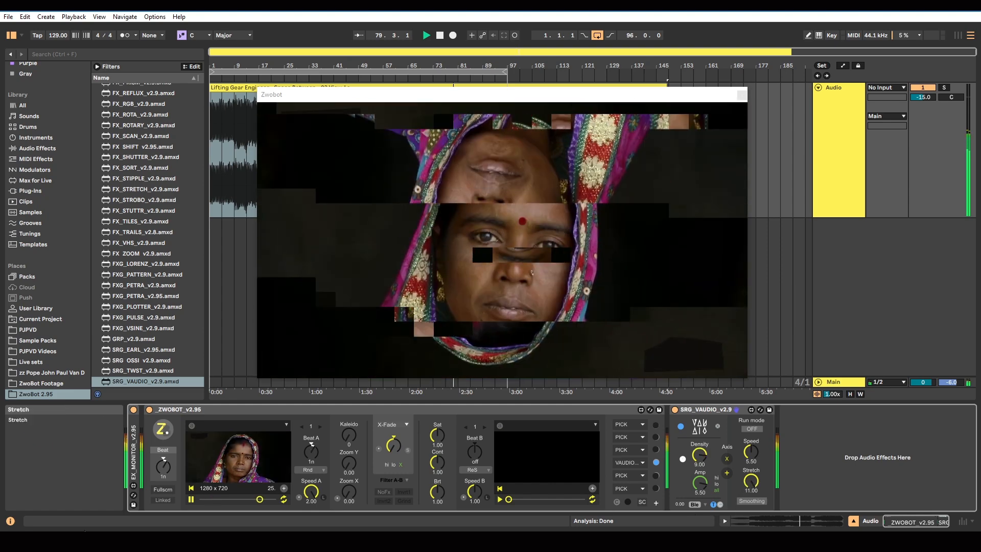
pyautogui.click(11, 521)
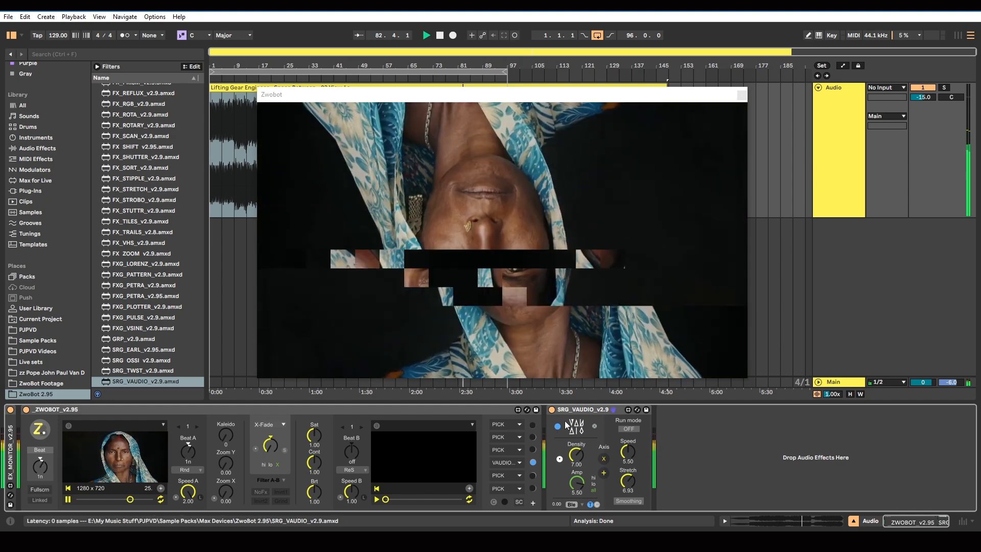
# Toggle SRG_VAUDIO's X axis to compare the directions of the glitch blocks
pyautogui.click(603, 464)
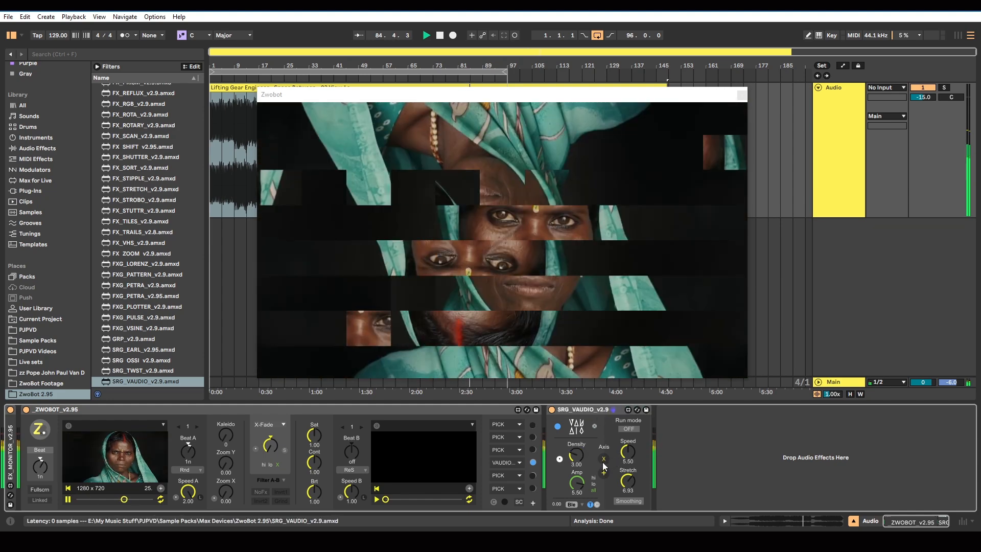
pyautogui.click(603, 462)
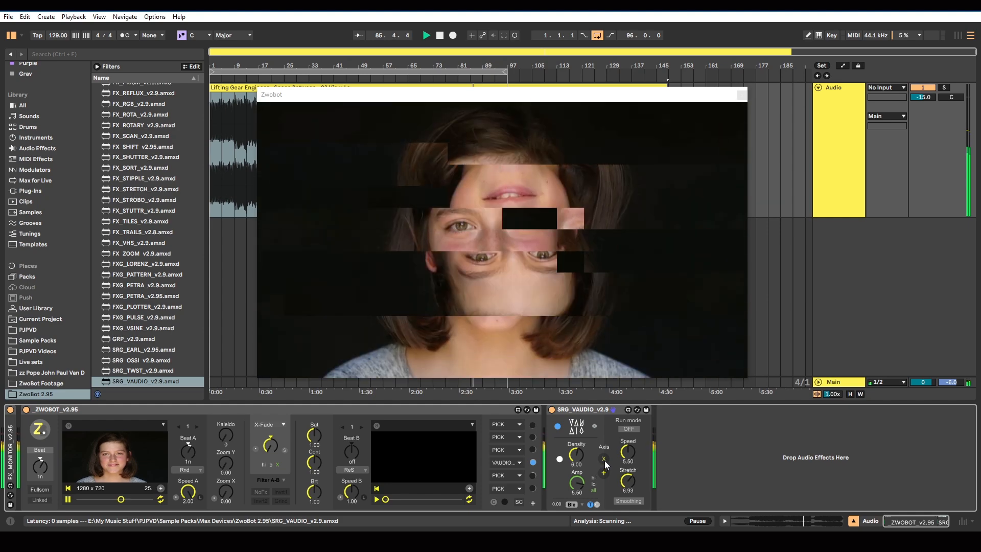
pyautogui.click(603, 462)
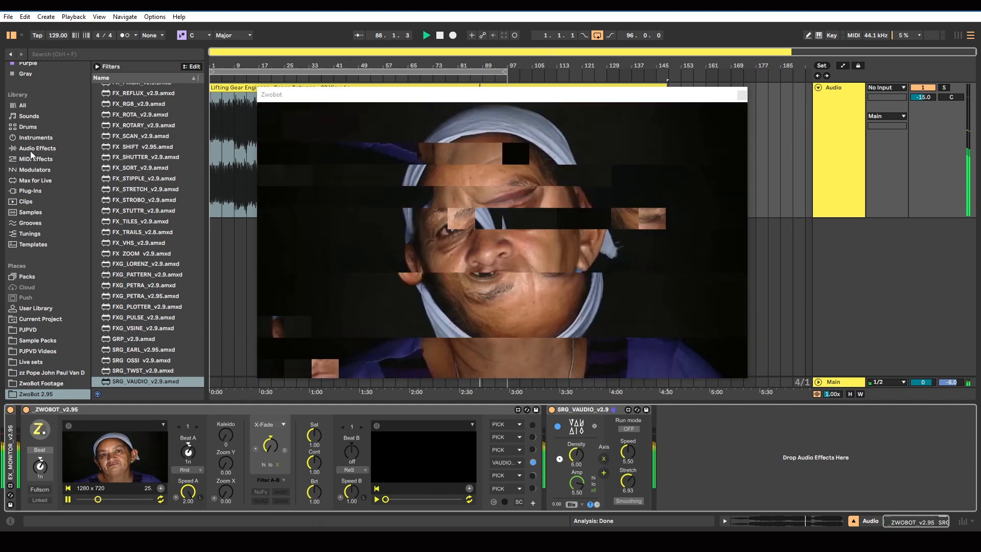
# Add an LFO from the audio effects after SRG_VAUDIO and map it to the Axis parameter
pyautogui.click(36, 148)
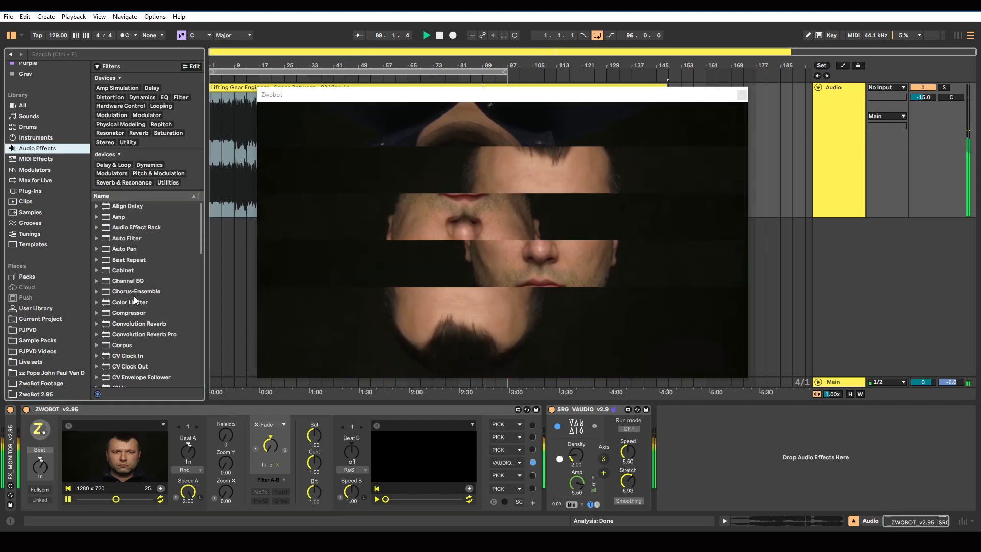
pyautogui.scroll(-6, 147, 317)
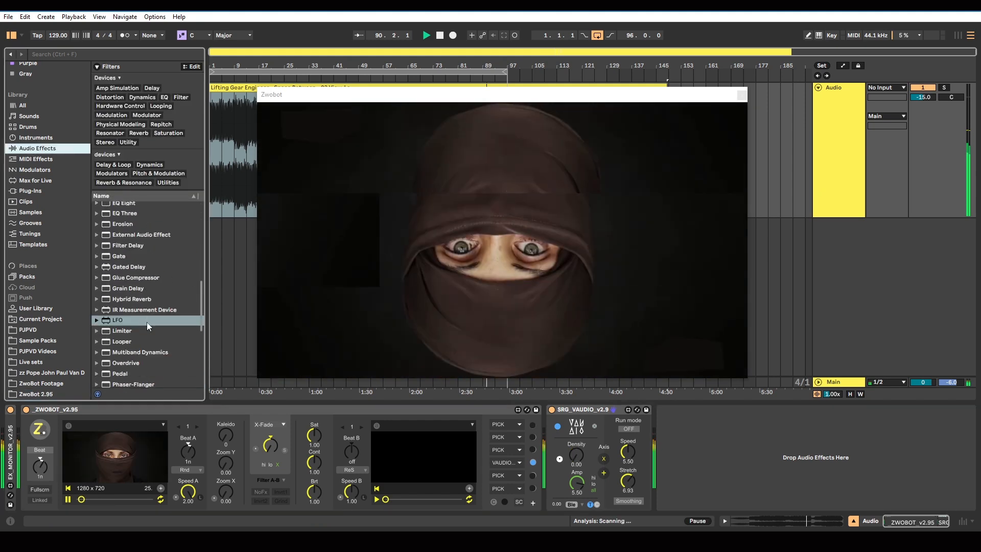
pyautogui.moveTo(116, 319); pyautogui.dragTo(552, 414)
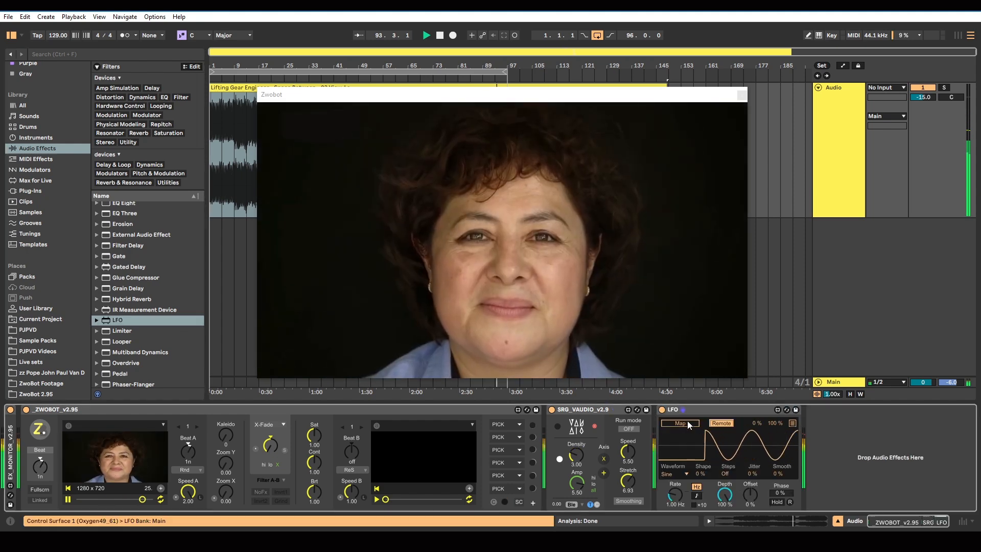
pyautogui.click(688, 424)
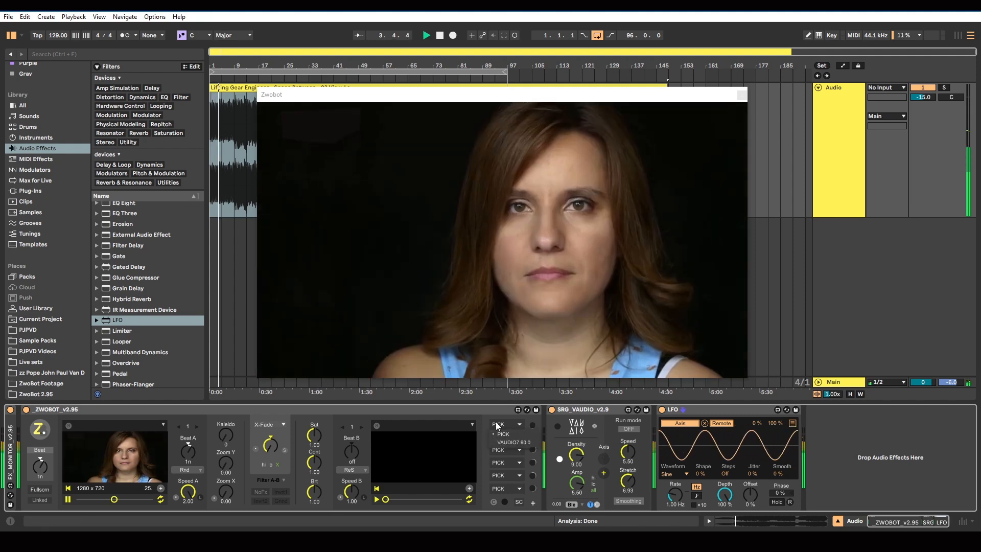
# Reassign VAUDIO to ZWOBOT's third effect slot
pyautogui.click(501, 443)
pyautogui.click(513, 467)
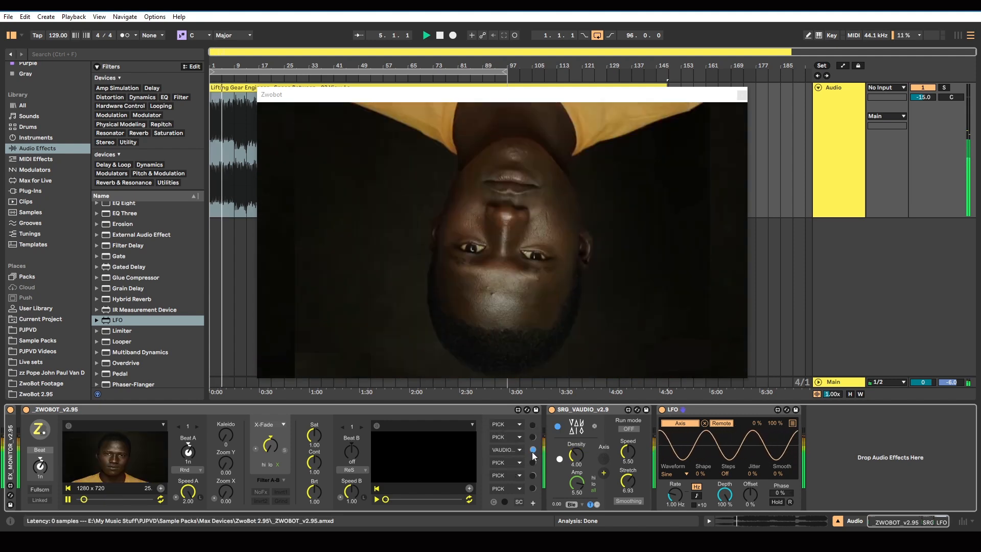
# Set the LFO to a Square waveform with a tempo-synced rate of 2
pyautogui.click(686, 474)
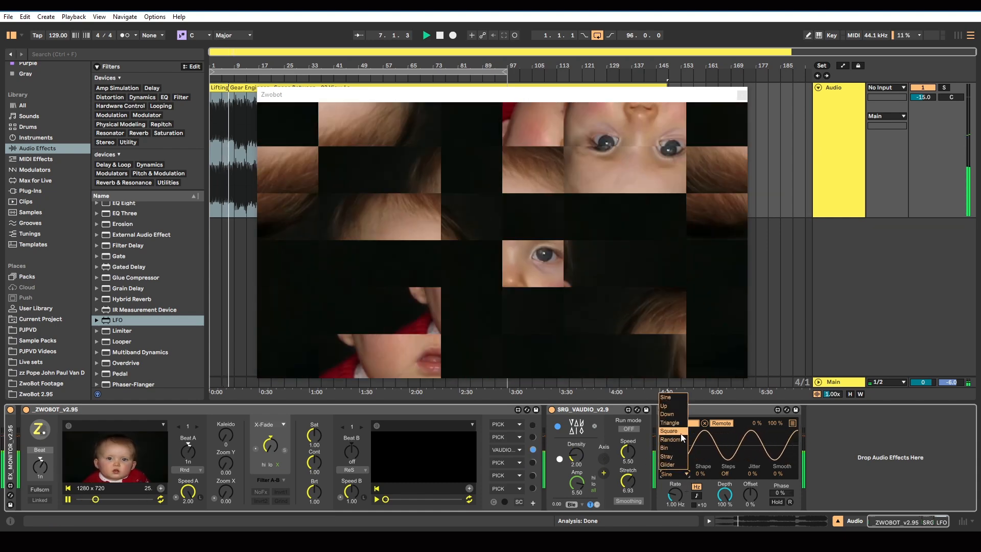
pyautogui.click(681, 433)
pyautogui.click(697, 495)
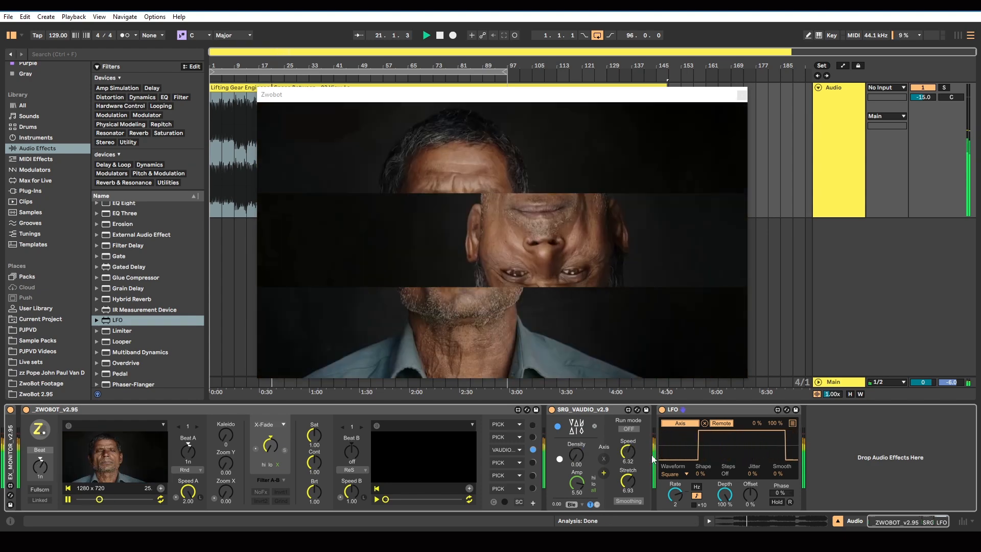
# Map the LFO's second modulation target to SRG_VAUDIO's Speed, and show the help text for its axis direction control
pyautogui.click(792, 424)
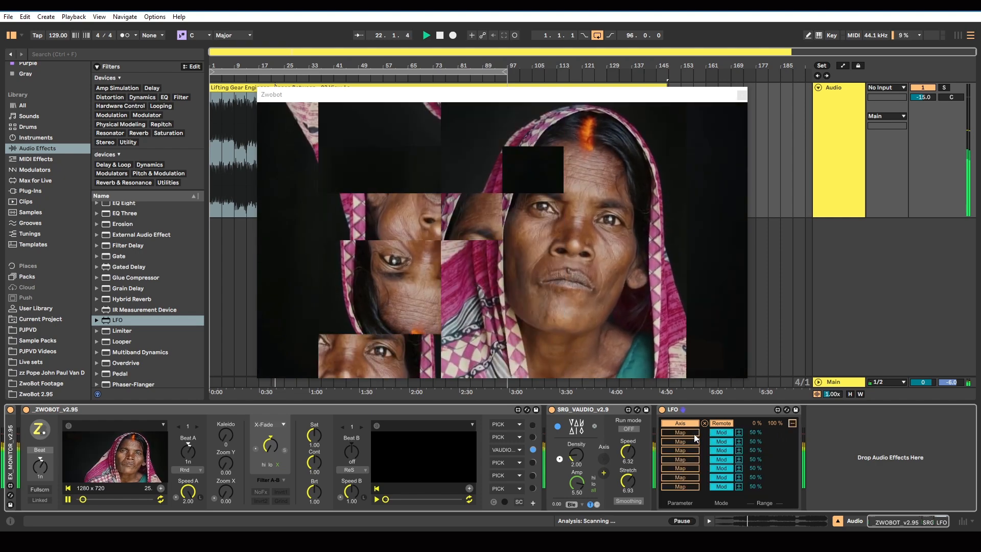
pyautogui.click(627, 453)
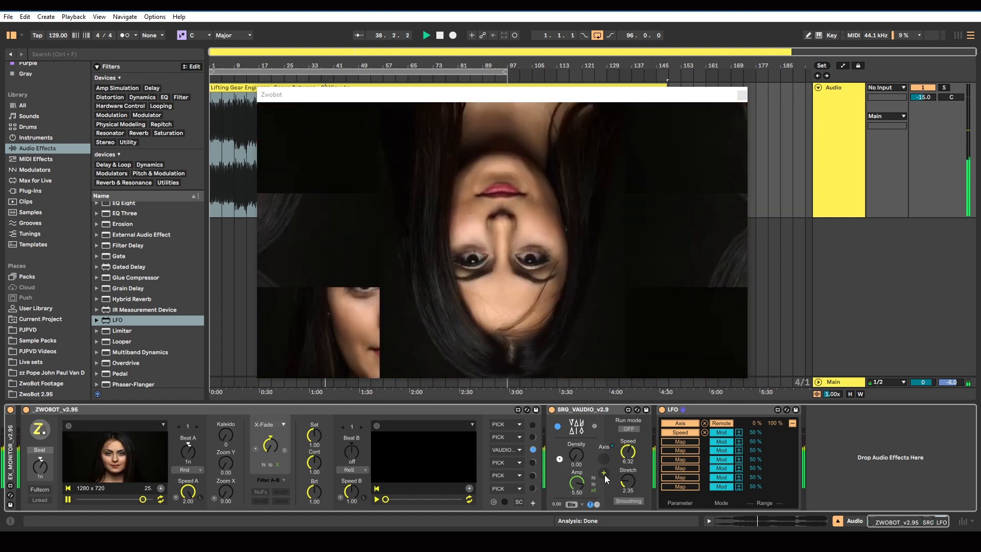
pyautogui.click(11, 522)
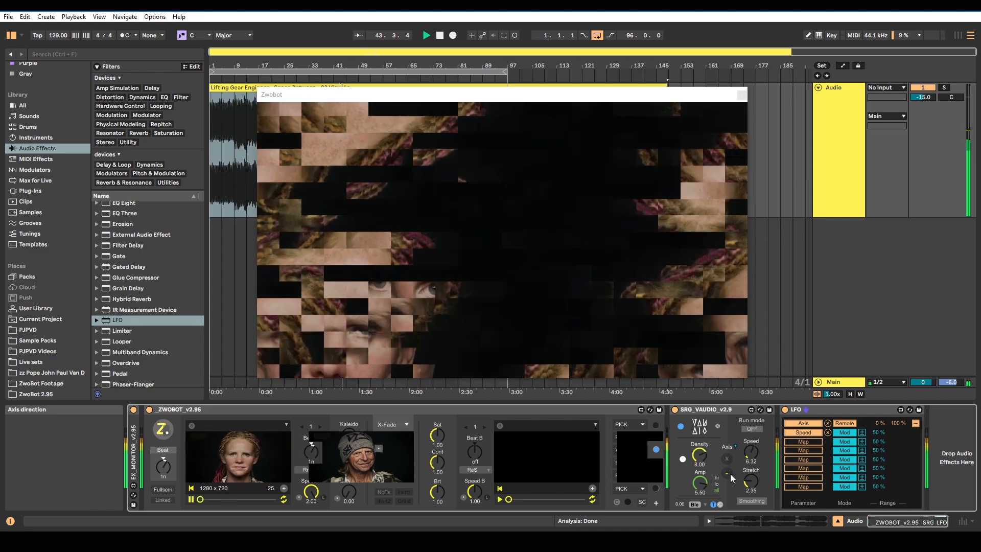
# Hide the help text, then reset SRG_VAUDIO's Density and raise it slightly
pyautogui.hotkey('shift', '?')
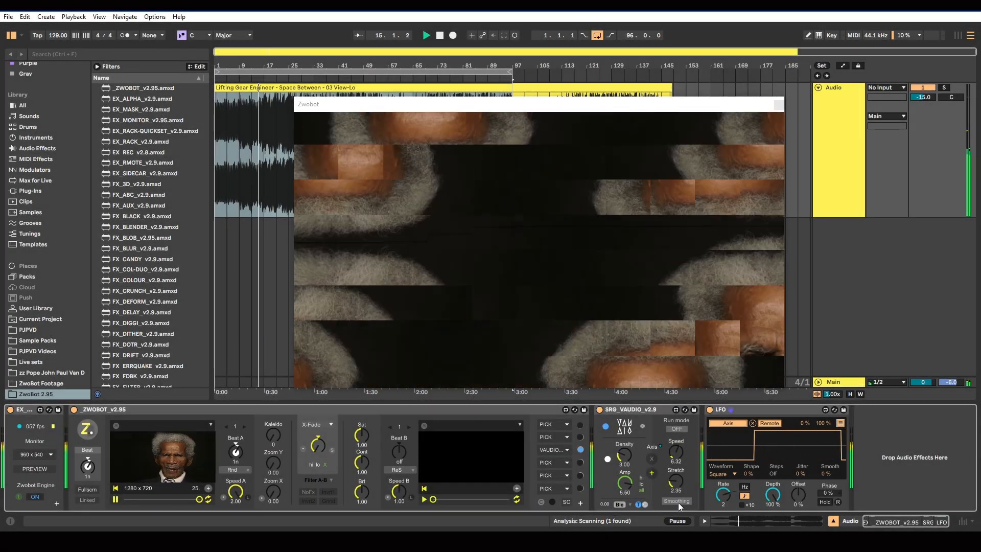
pyautogui.doubleClick(625, 457)
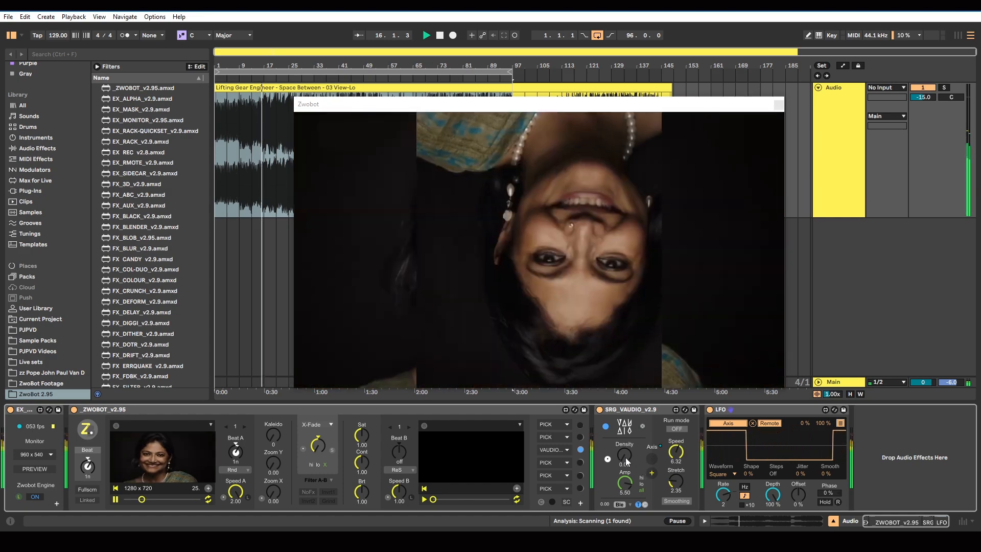
pyautogui.moveTo(624, 457); pyautogui.dragTo(624, 452)
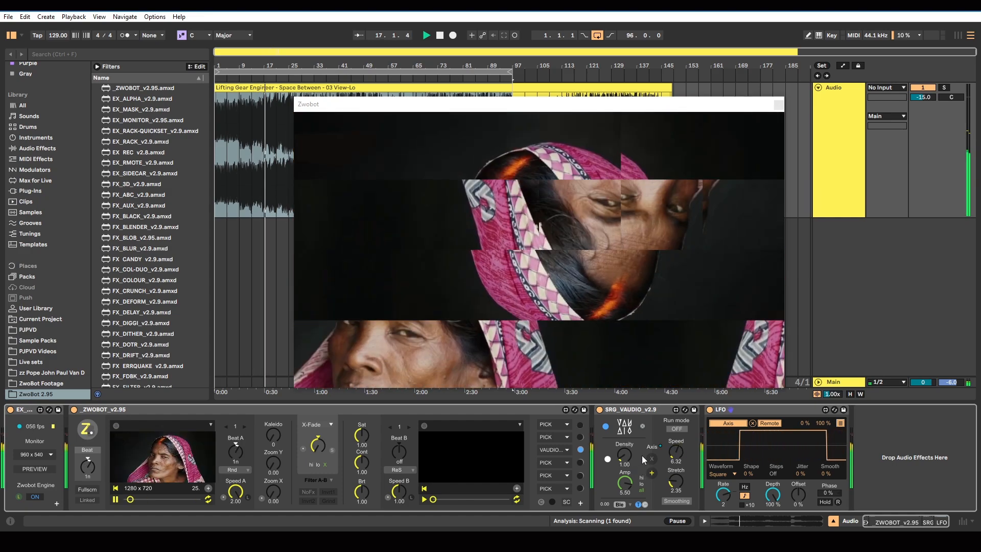
# Insert the FXG_VSINE_v2.9 device between ZWOBOT and SRG_VAUDIO
pyautogui.scroll(-8, 139, 324)
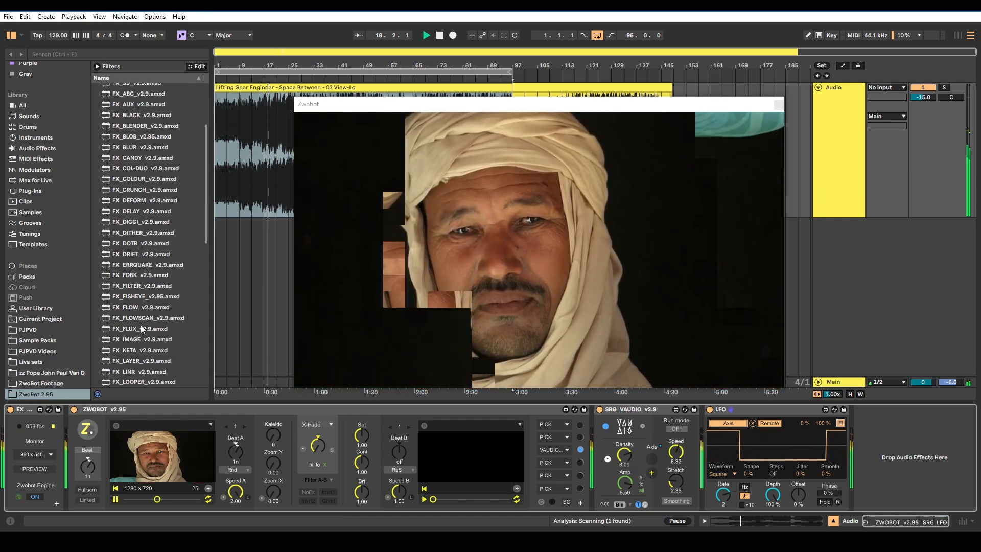
pyautogui.scroll(-6, 141, 322)
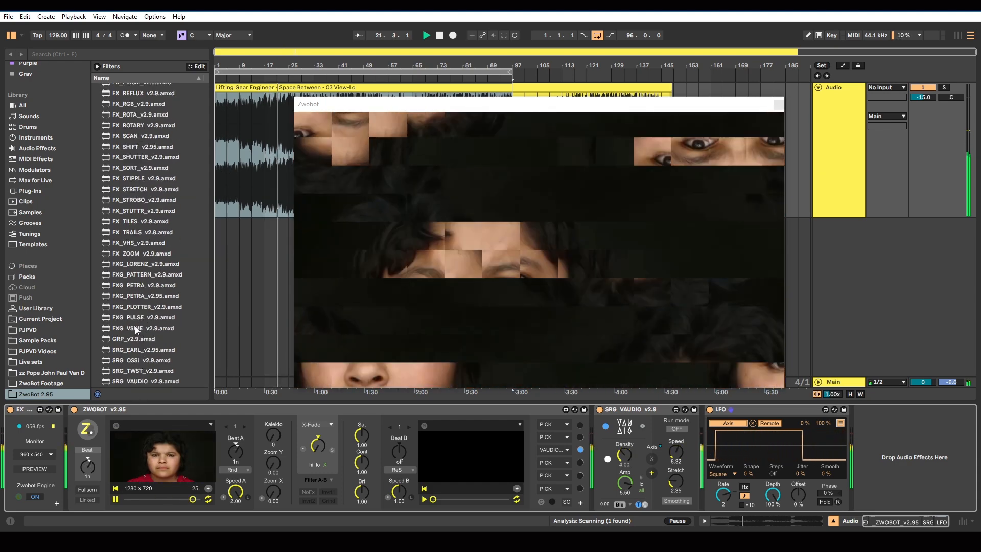
pyautogui.click(155, 329)
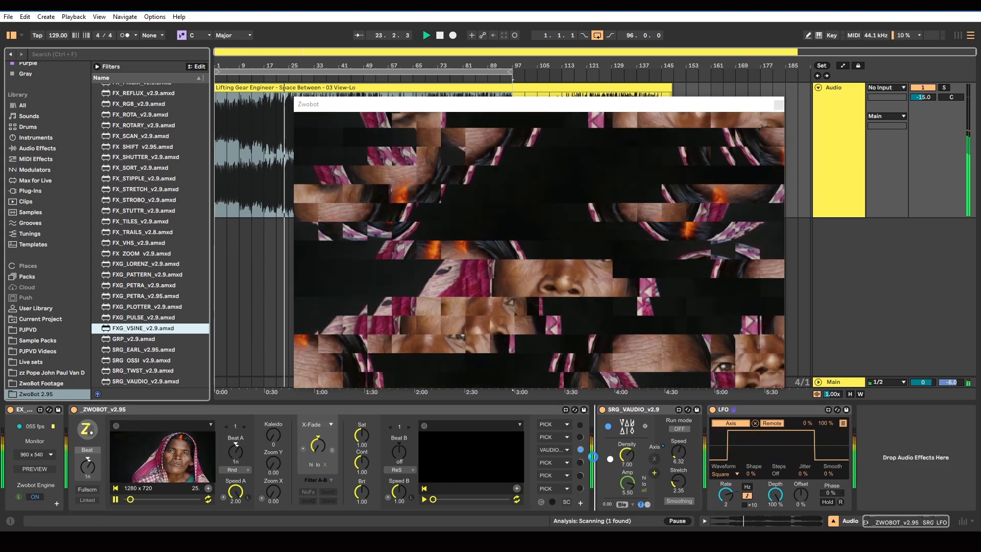
pyautogui.moveTo(592, 456); pyautogui.dragTo(594, 456)
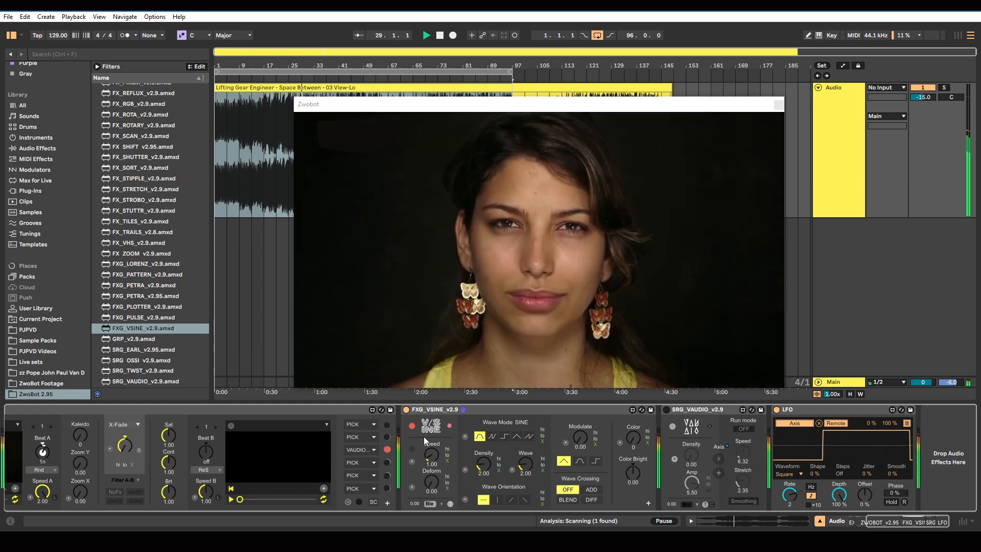
# Assign VSINE to ZWOBOT's second effect slot with playback stopped, and restart the track from about bar 21
pyautogui.click(375, 437)
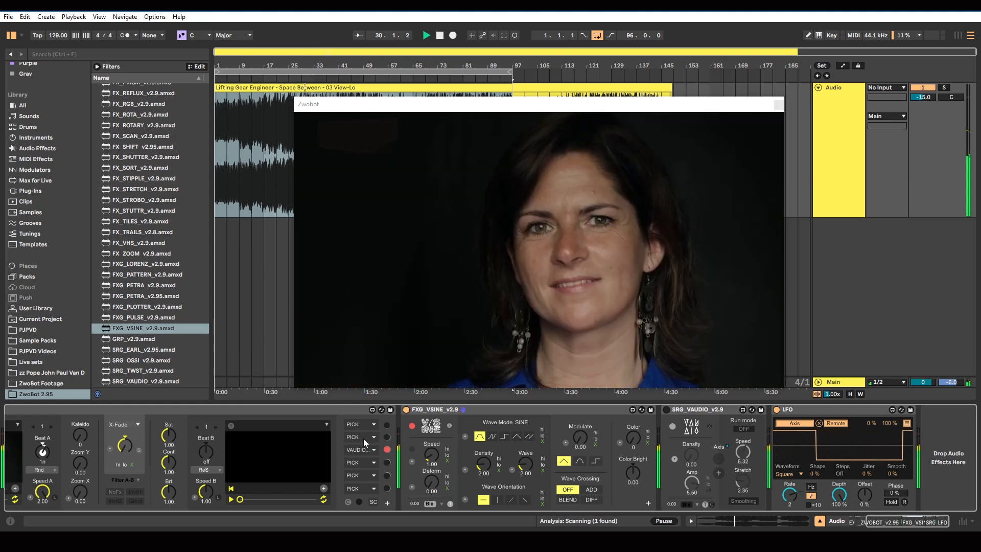
pyautogui.click(439, 36)
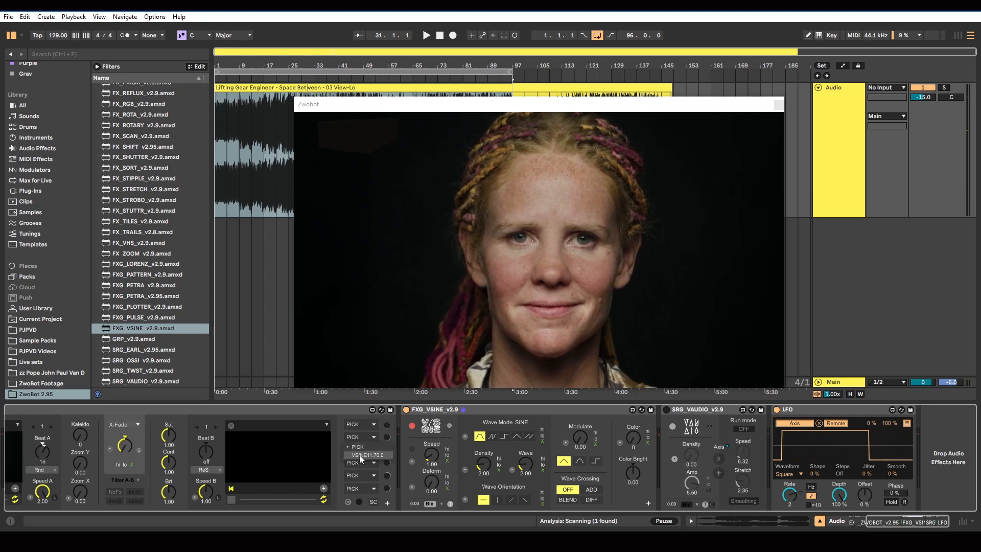
pyautogui.click(360, 455)
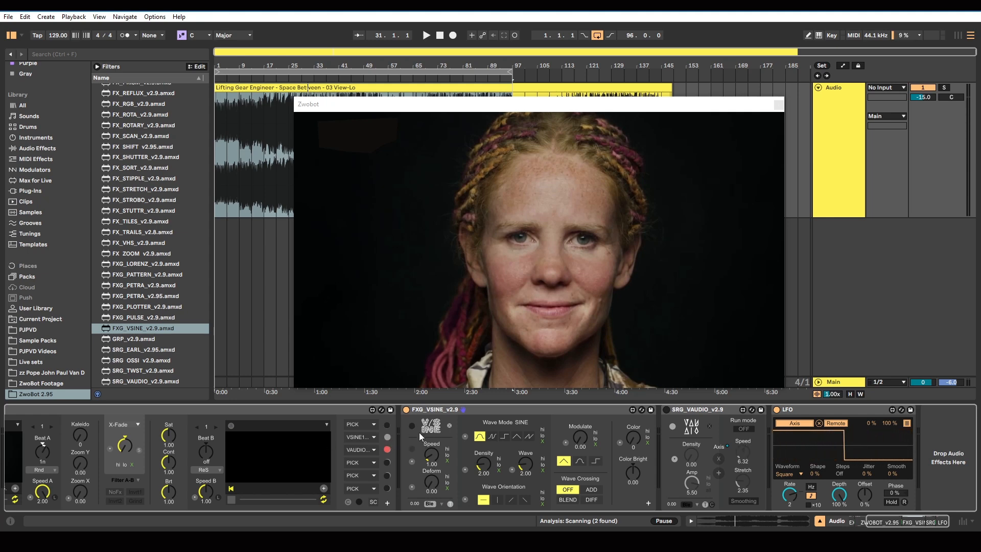
pyautogui.click(275, 79)
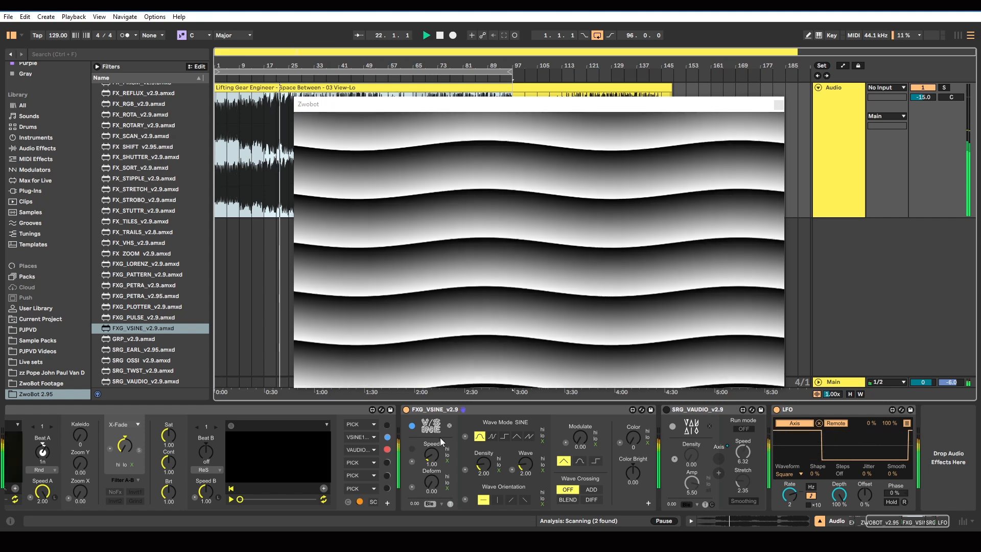
# Switch FXG_VSINE from displaying its own wave pattern to distorting the incoming footage, comparing both looks
pyautogui.click(451, 504)
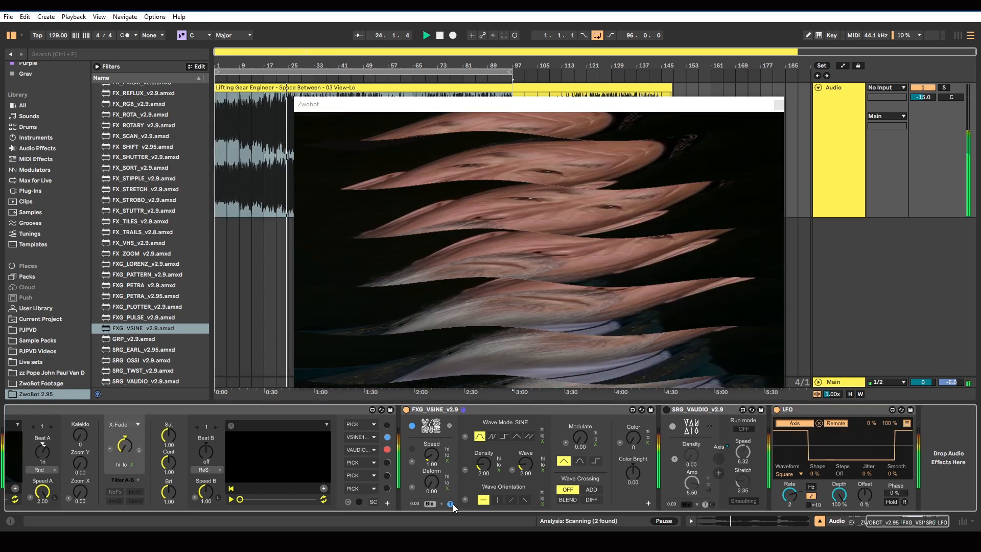
pyautogui.click(451, 504)
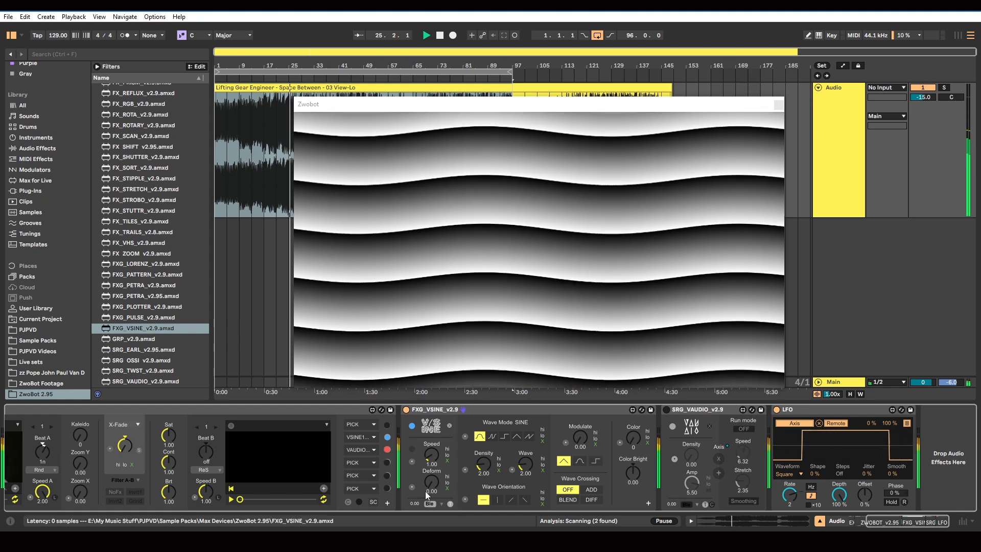
pyautogui.click(451, 504)
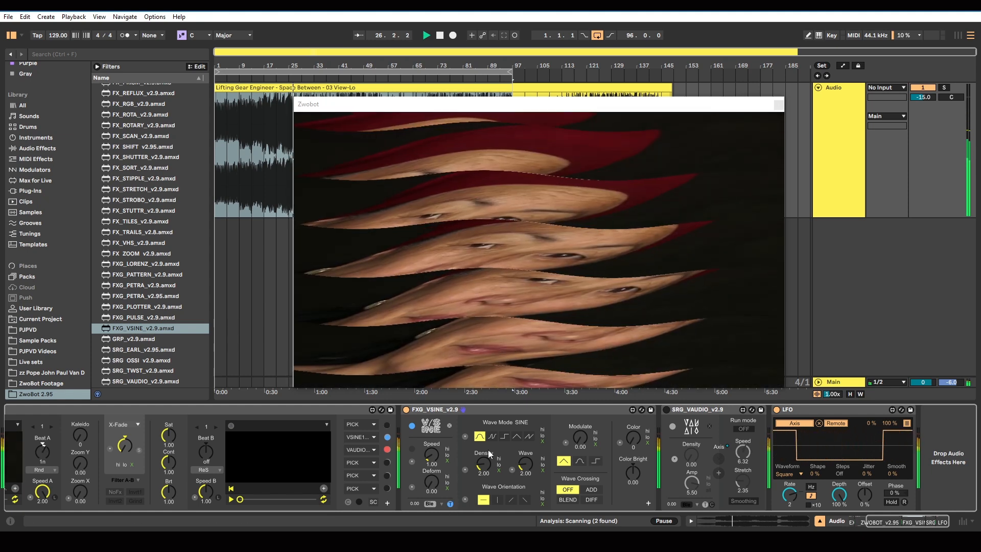
# Set VSINE to SQR wave mode with horizontal orientation, and give it a square modulation shape with a raised Modulate amount
pyautogui.click(505, 437)
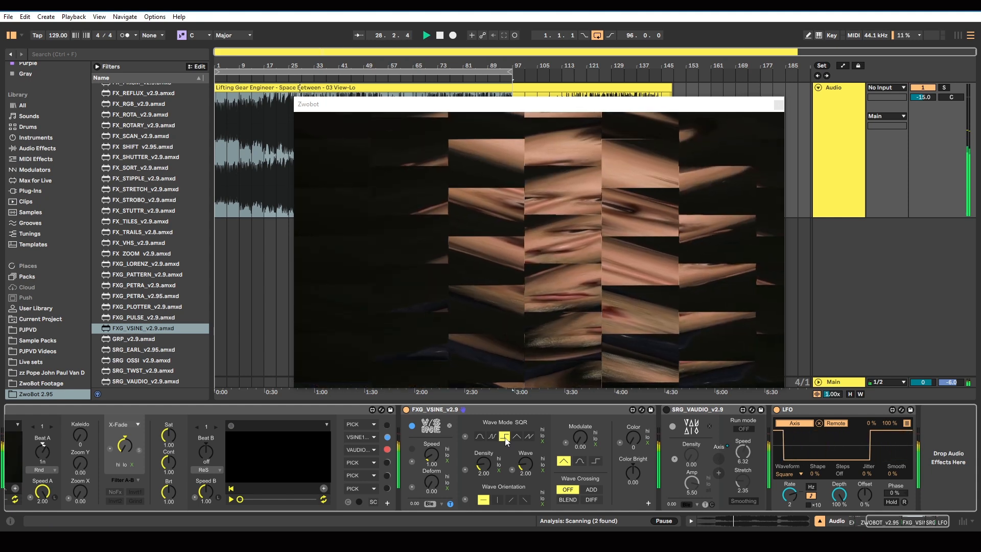
pyautogui.click(496, 500)
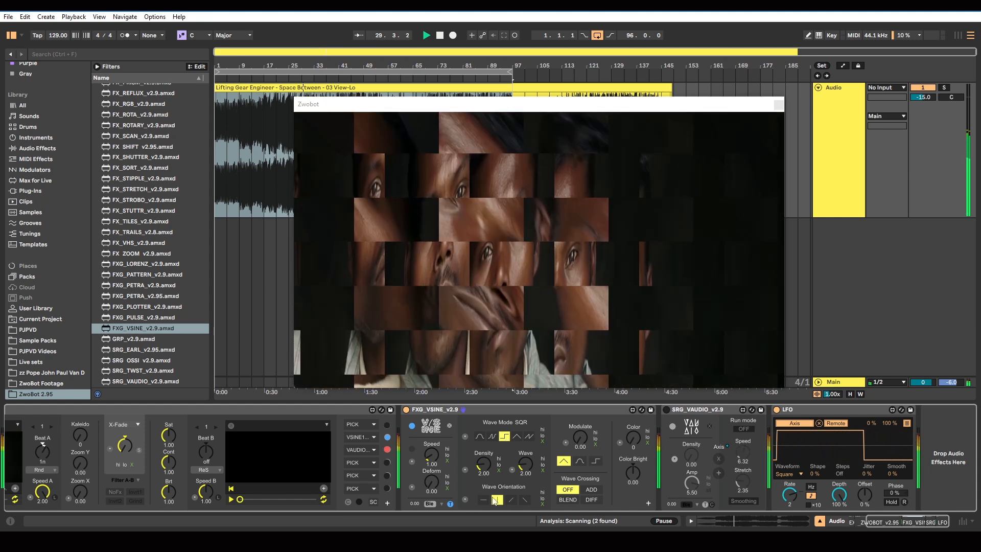
pyautogui.click(481, 501)
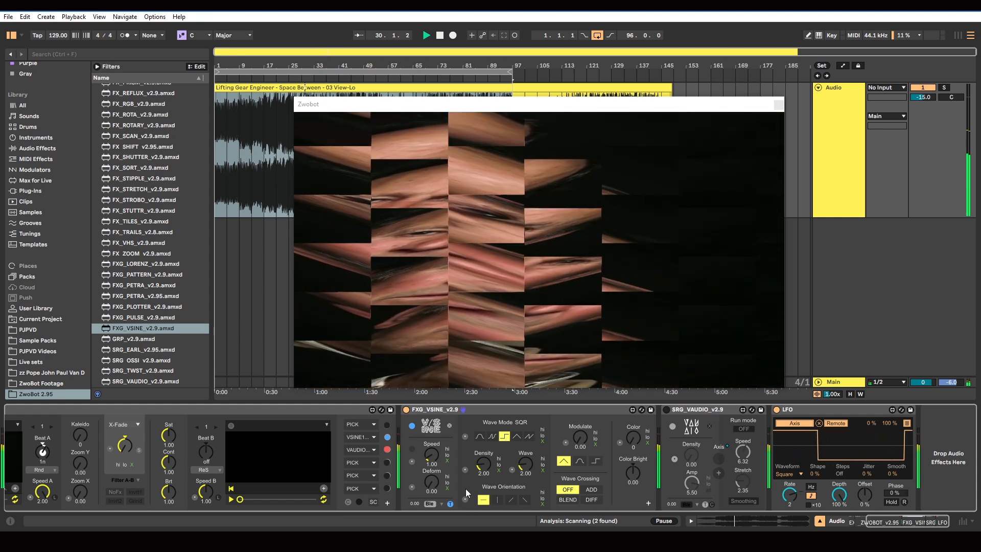
pyautogui.click(595, 461)
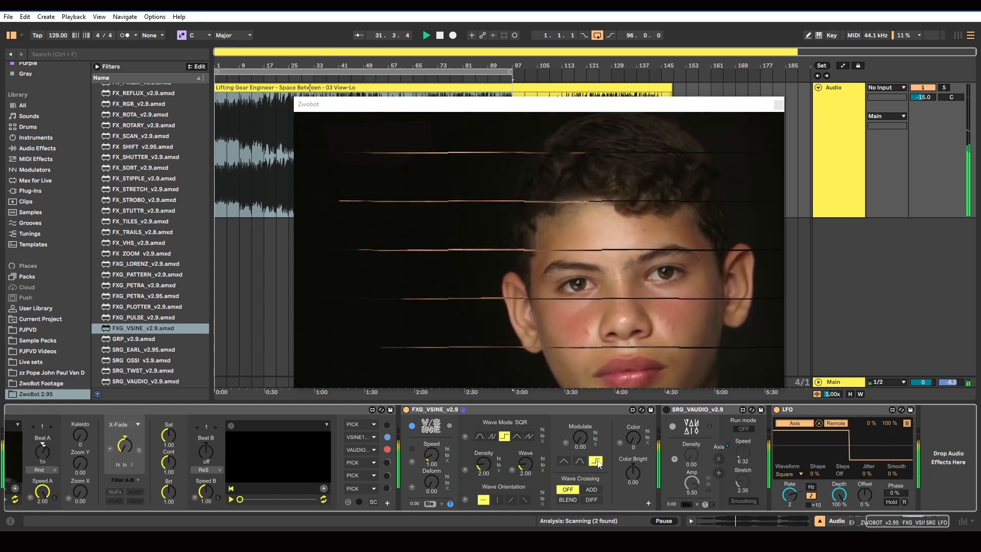
pyautogui.moveTo(579, 438); pyautogui.dragTo(580, 402)
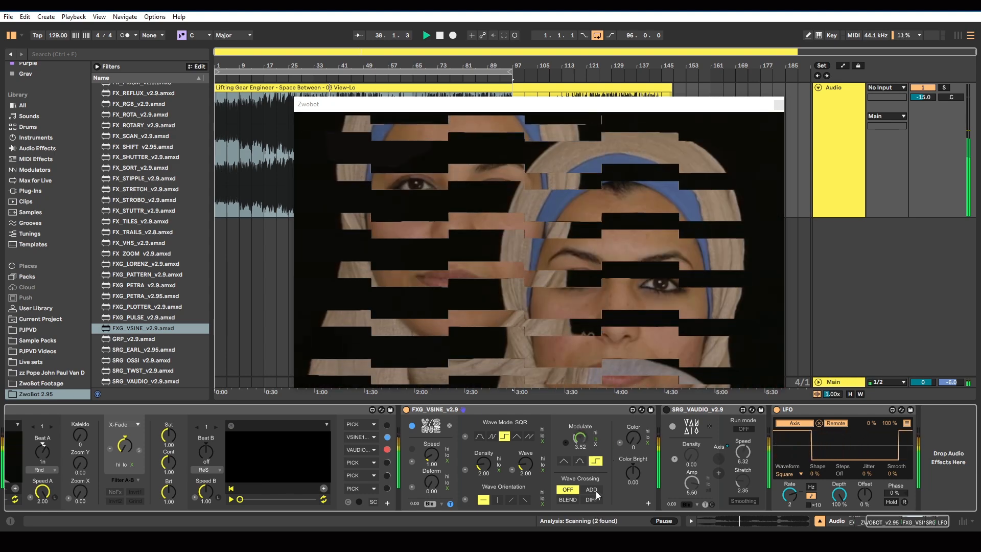
# Compare VSINE's Wave Crossing modes and keep ADD, and try the trigger beside the Speed control
pyautogui.click(592, 491)
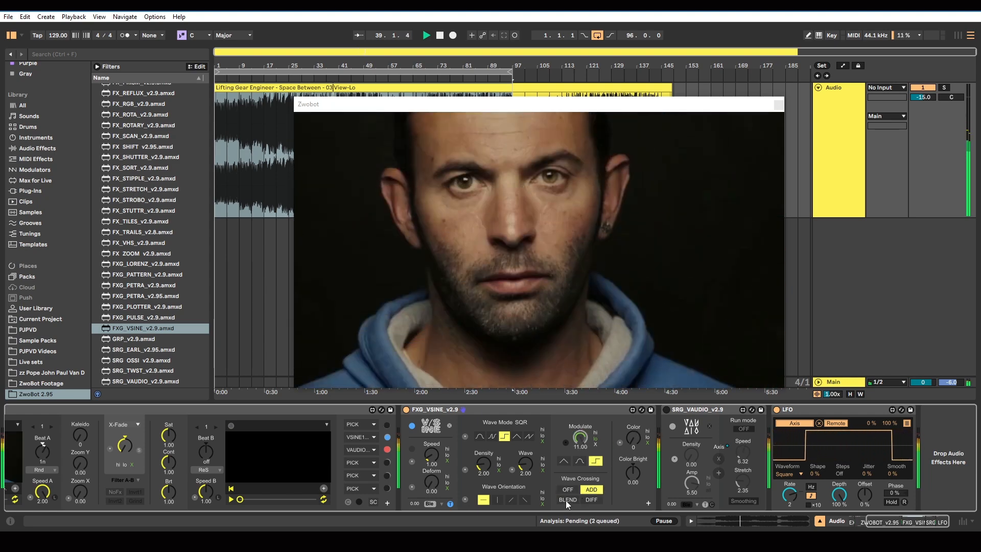
pyautogui.click(566, 500)
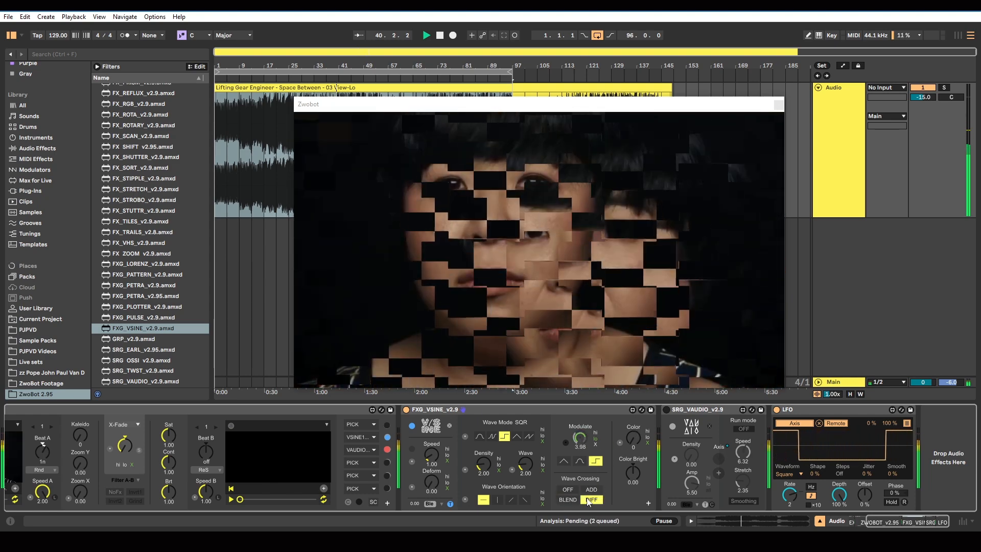
pyautogui.click(591, 489)
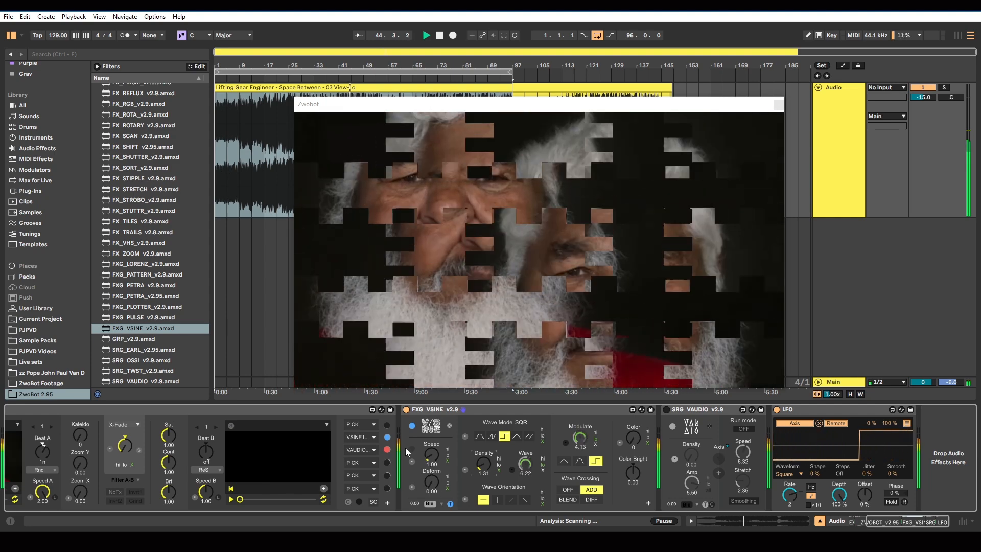
pyautogui.click(411, 449)
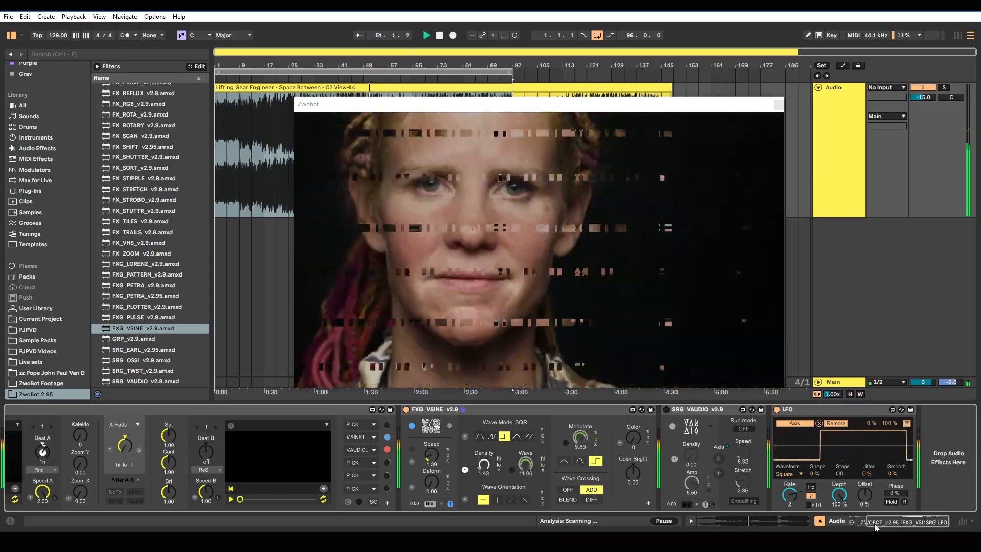
# Activate the VAUDIO effect slot and the SRG_VAUDIO device, and move VSINE to the slot after VAUDIO
pyautogui.moveTo(872, 525)
pyautogui.mouseDown()
pyautogui.moveTo(848, 524)
pyautogui.moveTo(876, 521)
pyautogui.mouseUp()
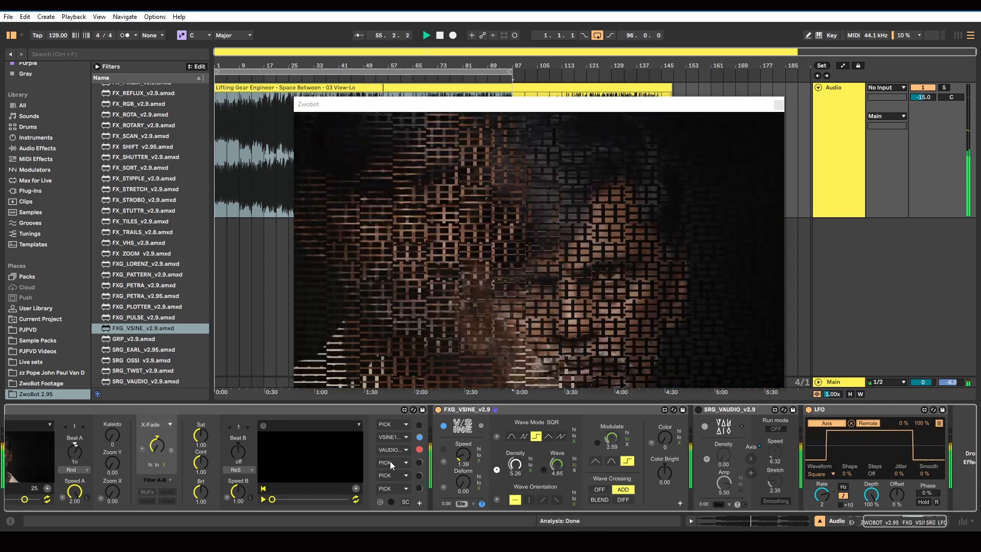
pyautogui.click(421, 450)
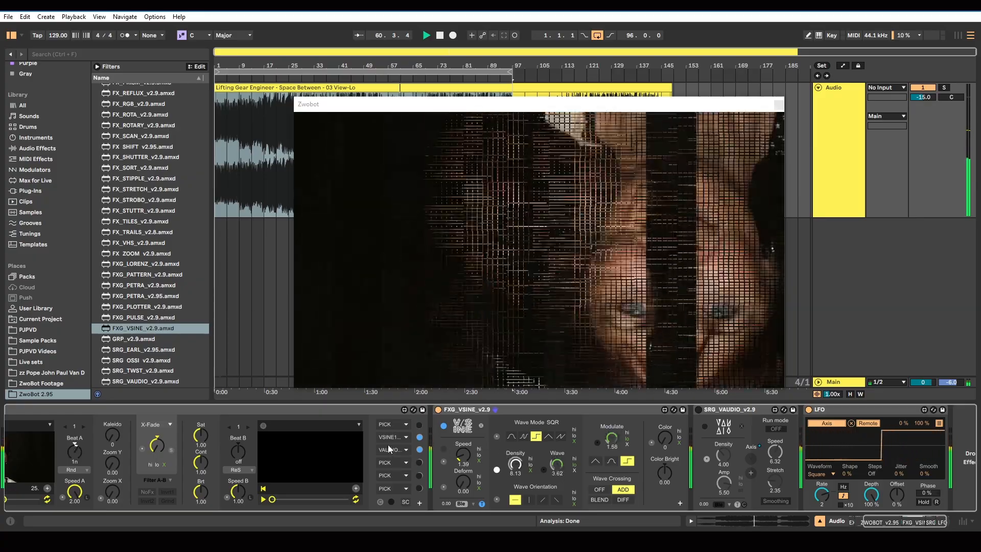
pyautogui.moveTo(388, 437); pyautogui.dragTo(390, 464)
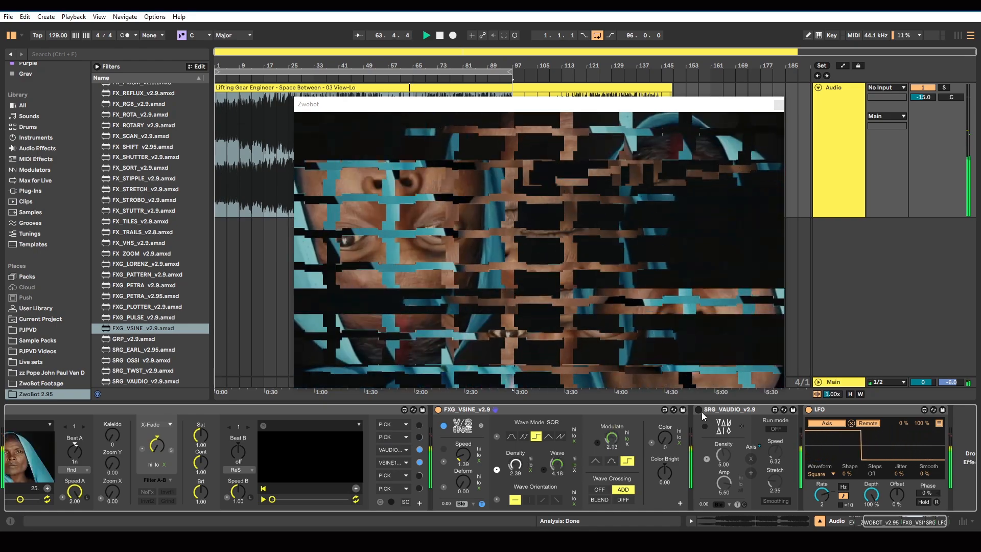
pyautogui.click(699, 411)
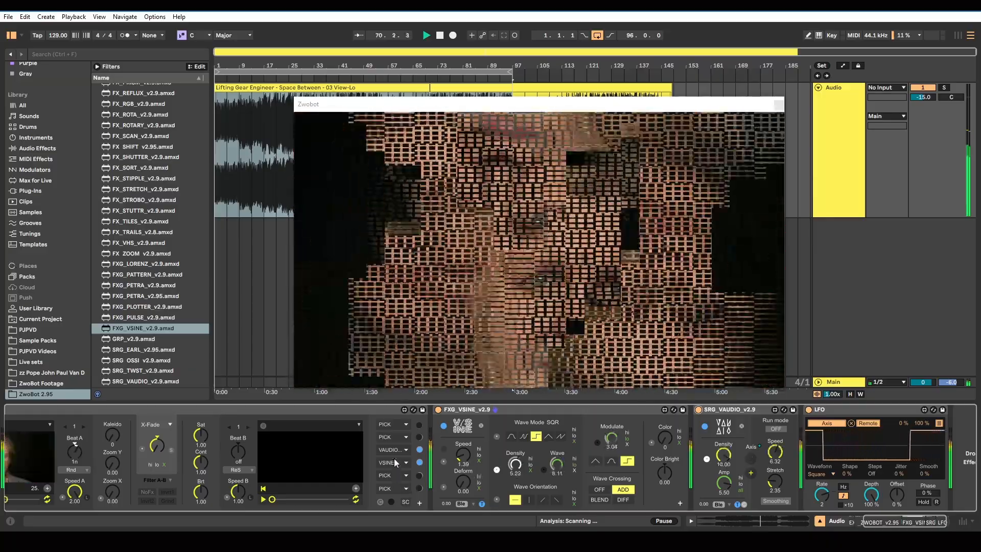
# Move VSINE back to ZWOBOT's second effect slot, ahead of VAUDIO, and bypass that slot
pyautogui.moveTo(393, 460); pyautogui.dragTo(387, 437)
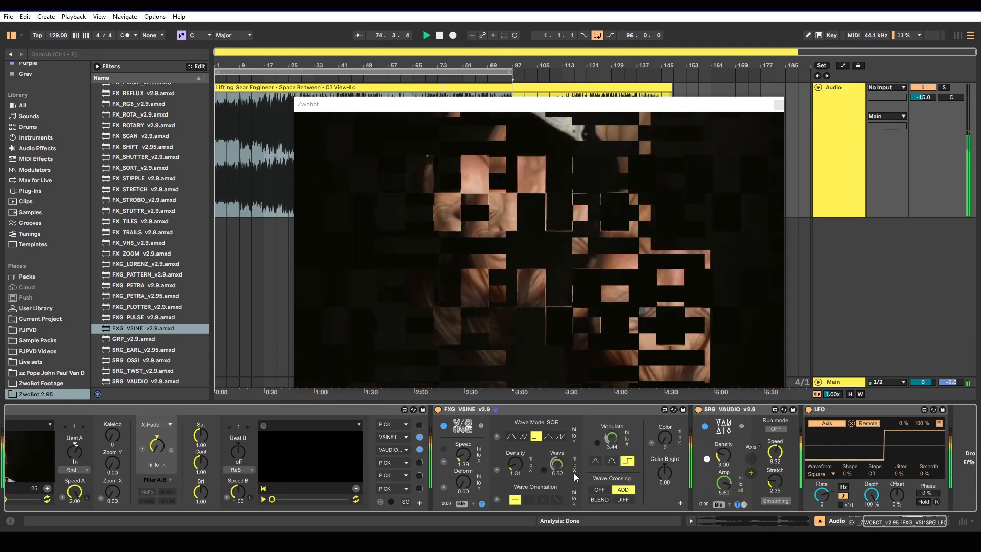
pyautogui.click(418, 437)
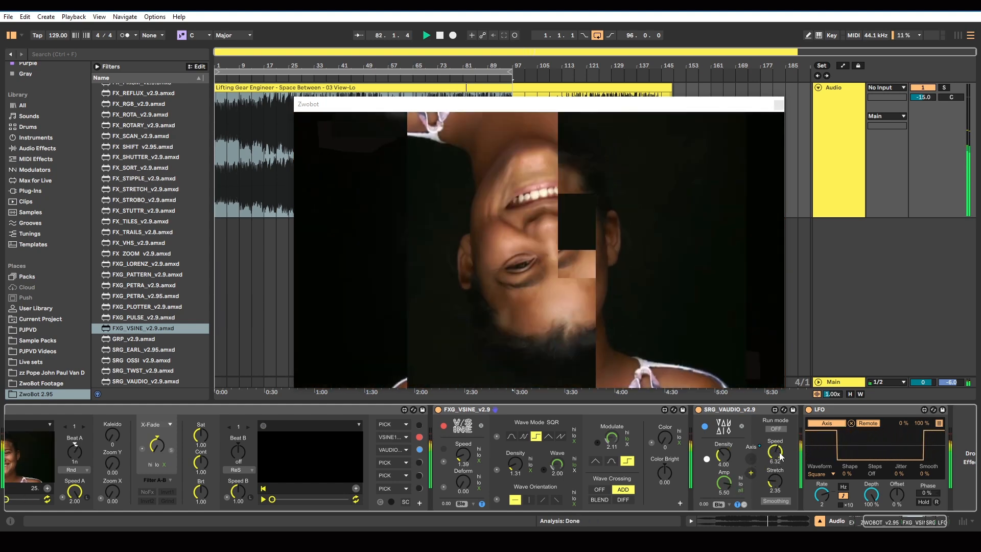
# Try a second Remote-mode mapping on the LFO alongside Axis, and set SRG_VAUDIO's Speed to 11.00
pyautogui.click(938, 423)
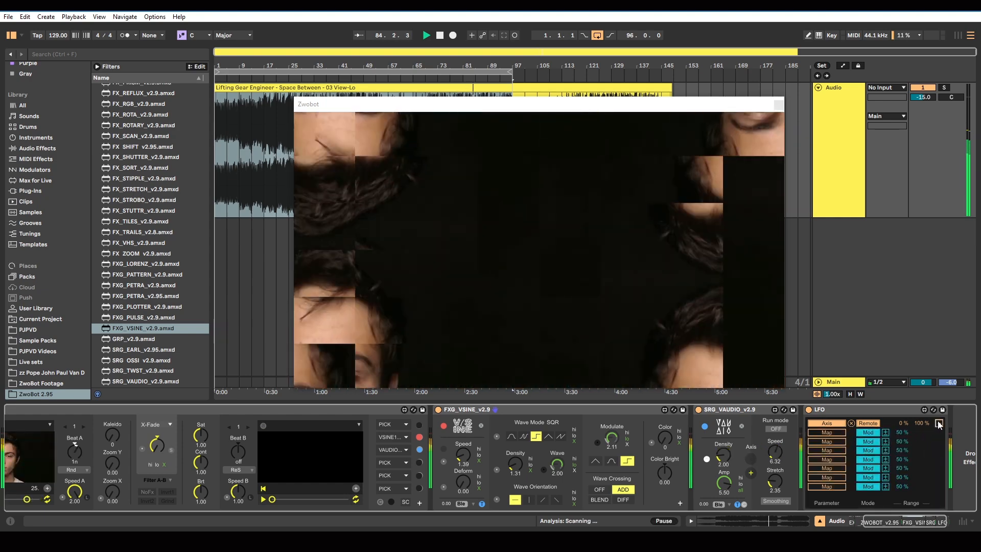
pyautogui.click(939, 423)
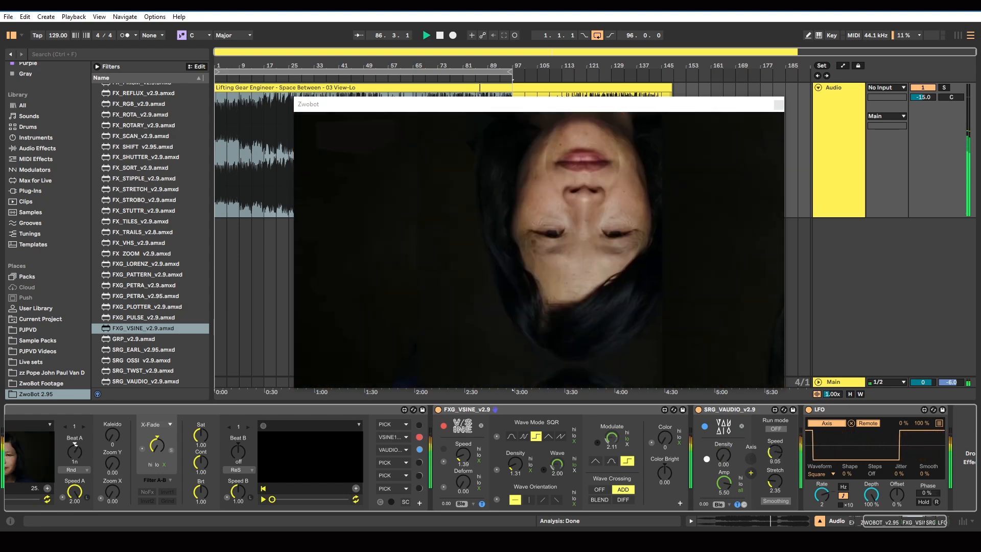
pyautogui.click(939, 423)
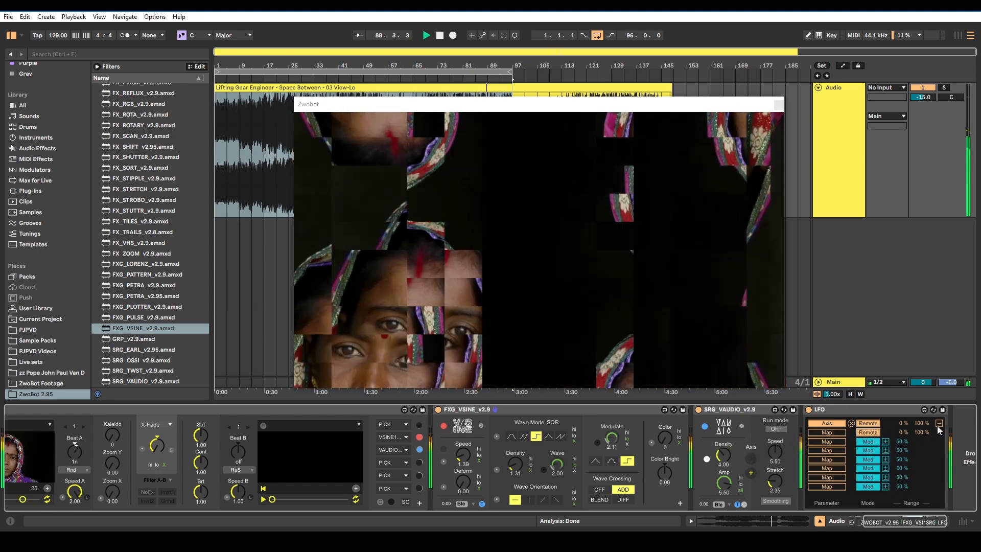
pyautogui.click(938, 424)
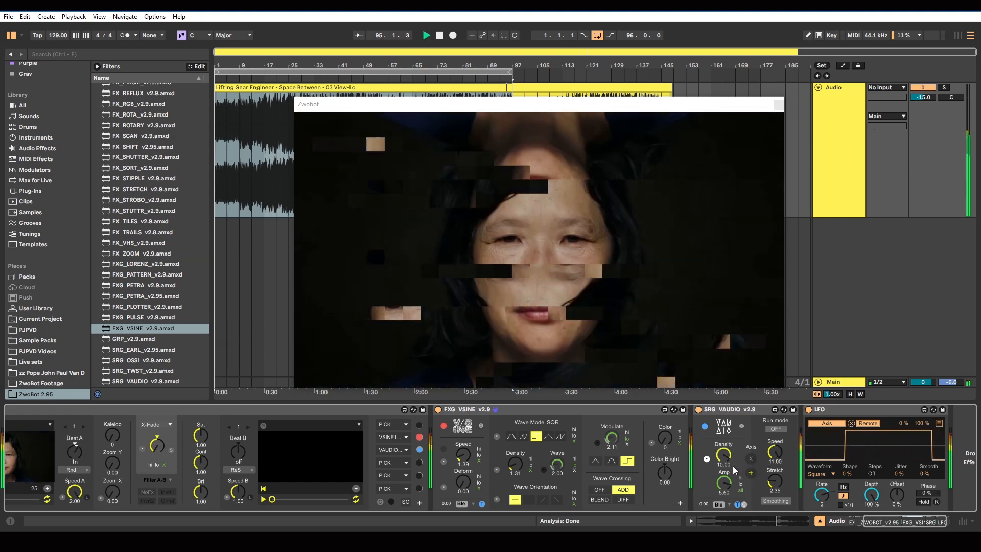
# Reactivate the VSINE effect slot to combine it with VAUDIO, then switch off the FXG_VSINE device
pyautogui.click(418, 438)
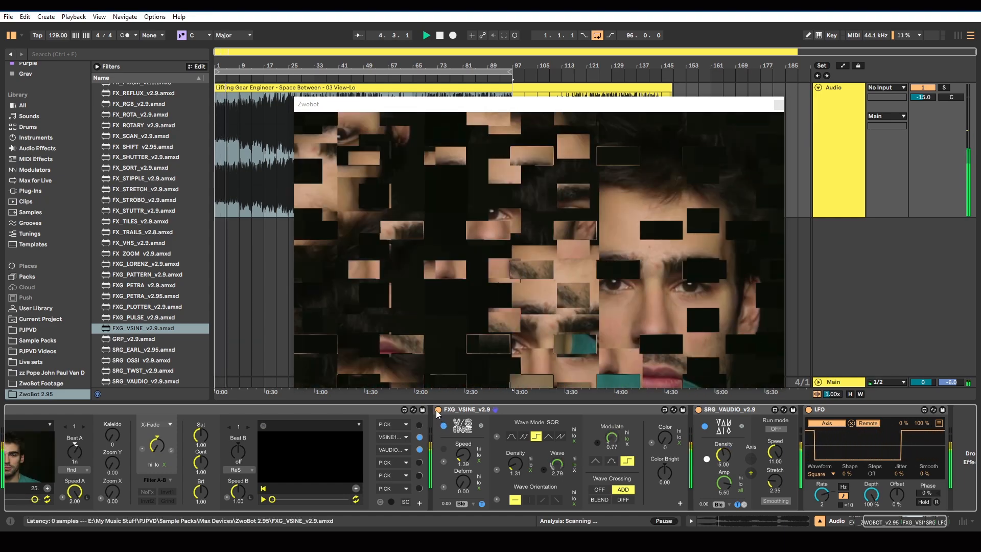
pyautogui.click(437, 410)
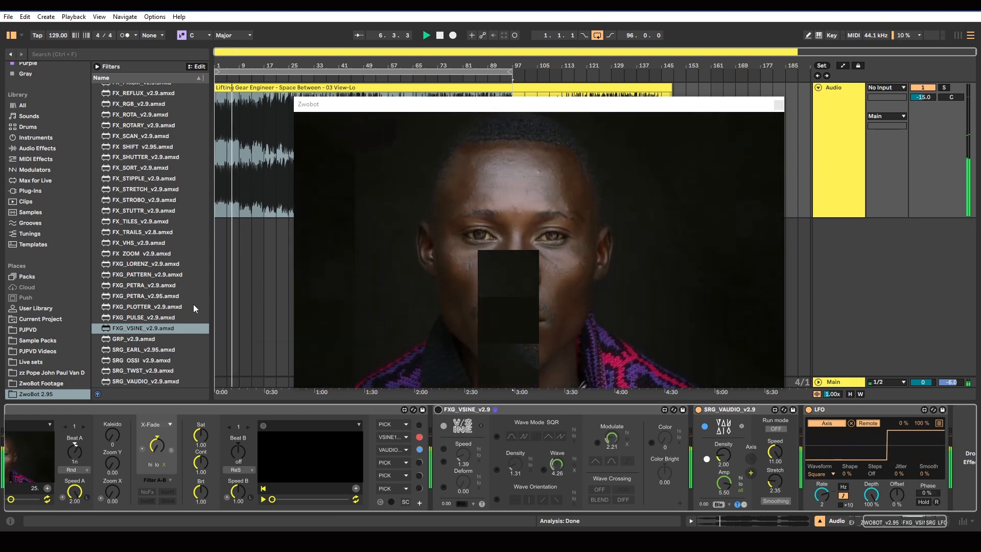
# Switch off the SRG_VAUDIO device and insert FX_TILES_v2.9 in the device chain between ZWOBOT and FXG_VSINE
pyautogui.click(699, 410)
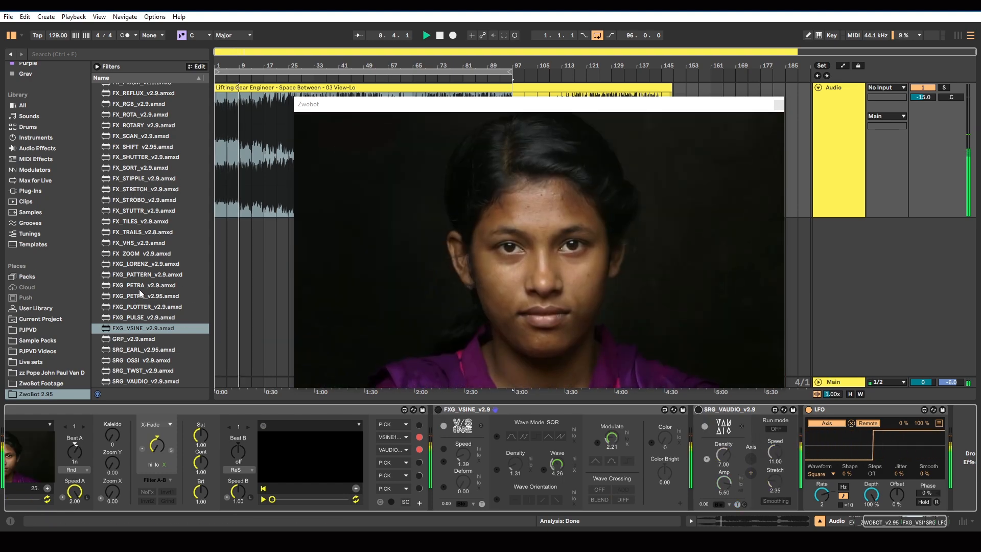
pyautogui.scroll(3, 144, 299)
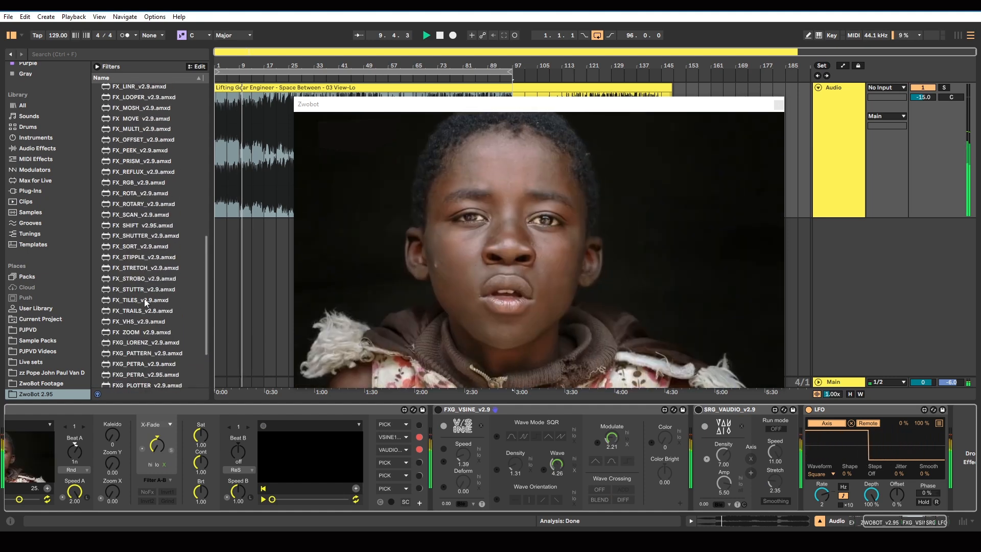
pyautogui.scroll(-2, 144, 298)
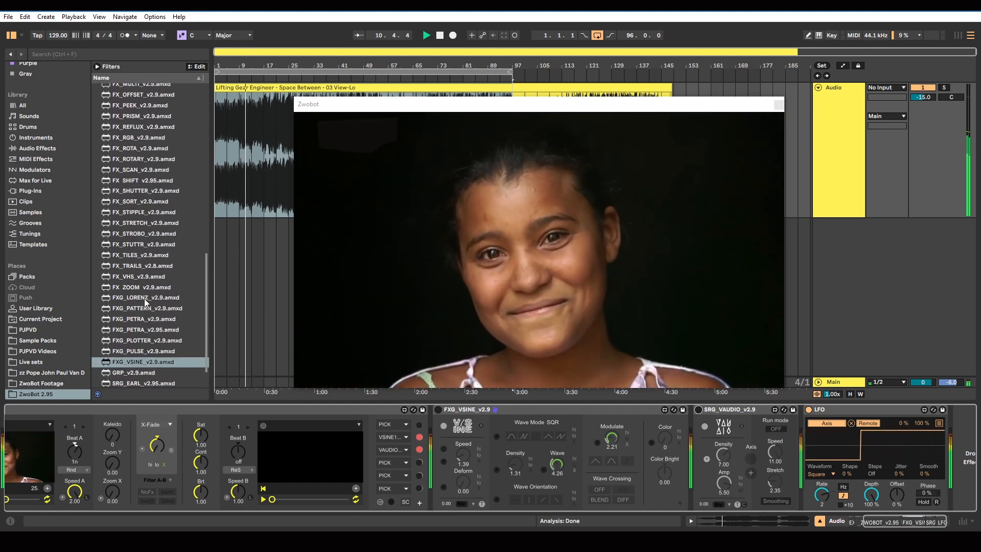
pyautogui.moveTo(130, 256); pyautogui.dragTo(192, 286)
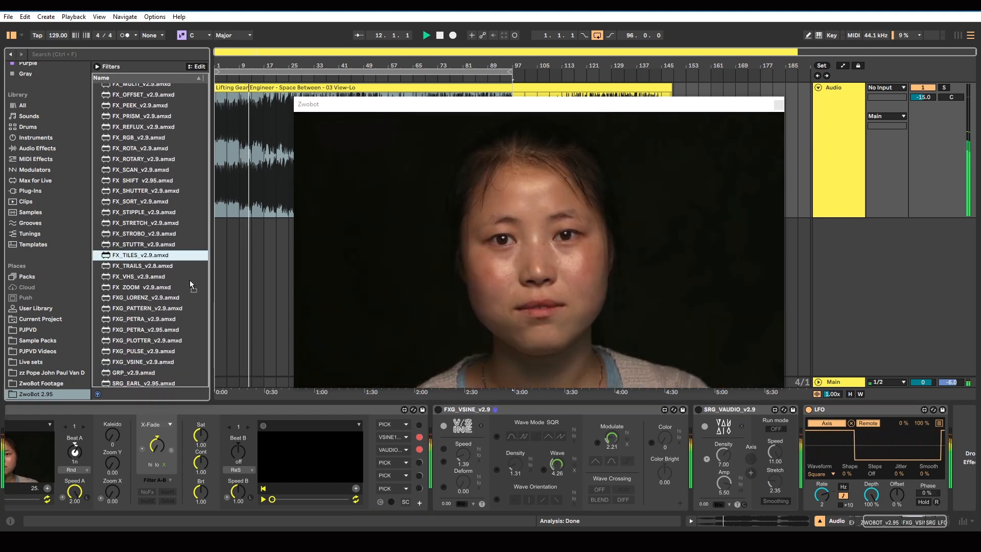
pyautogui.moveTo(431, 430); pyautogui.dragTo(432, 427)
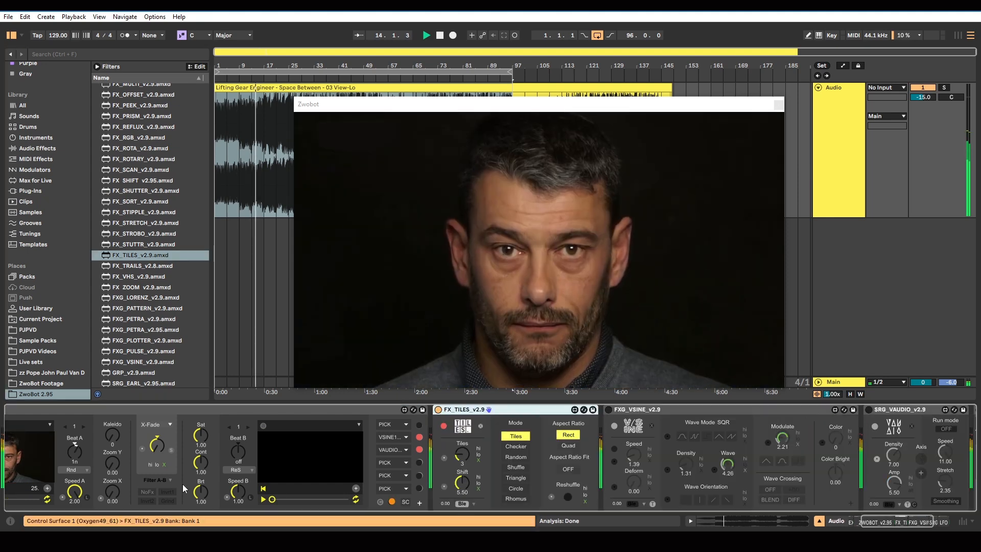
# Set ZWOBOT's Speed A to 1.00, shift VAUDIO to the fourth effect slot, and clear the second and third slots
pyautogui.moveTo(75, 497); pyautogui.dragTo(76, 516)
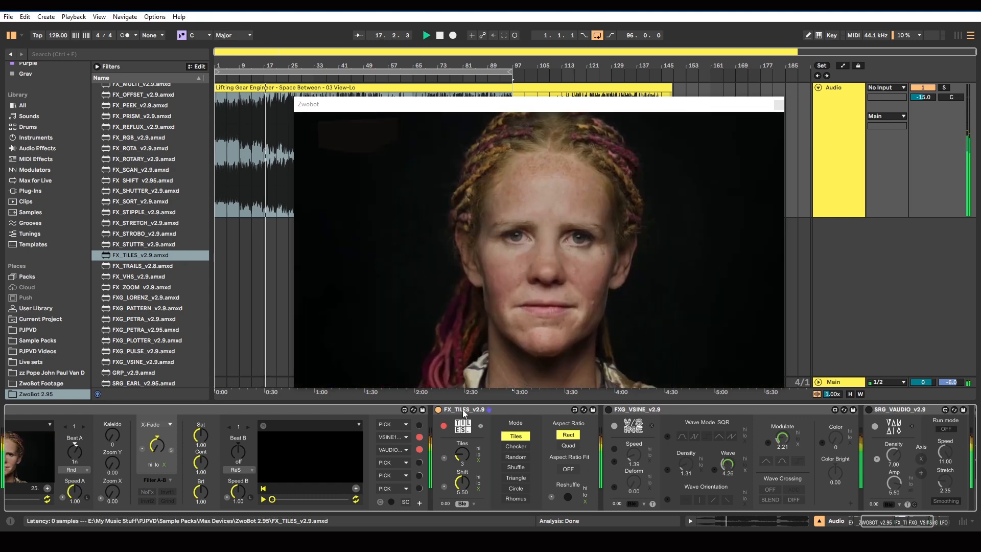
pyautogui.moveTo(392, 449)
pyautogui.mouseDown()
pyautogui.moveTo(388, 462)
pyautogui.moveTo(388, 436)
pyautogui.moveTo(388, 450)
pyautogui.mouseUp()
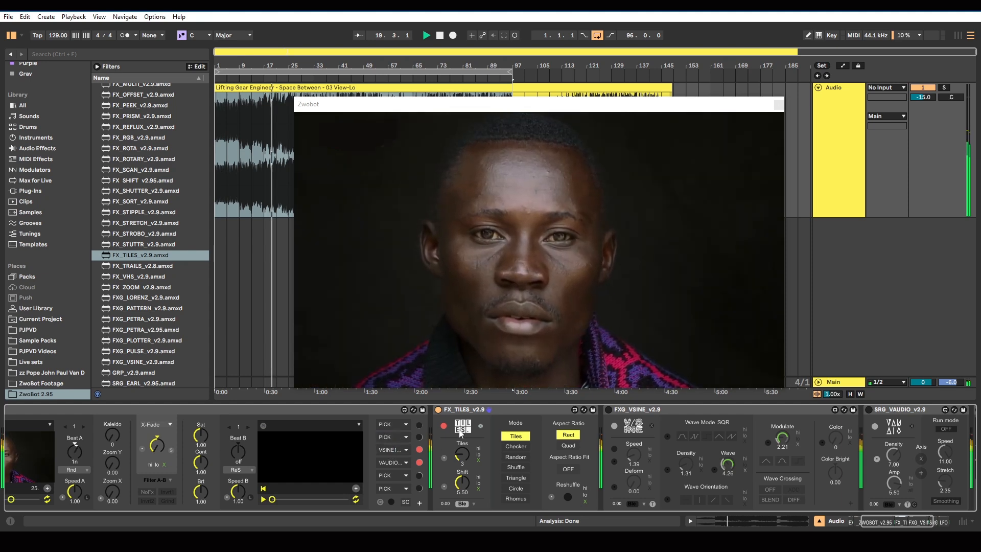
pyautogui.click(405, 437)
pyautogui.click(398, 447)
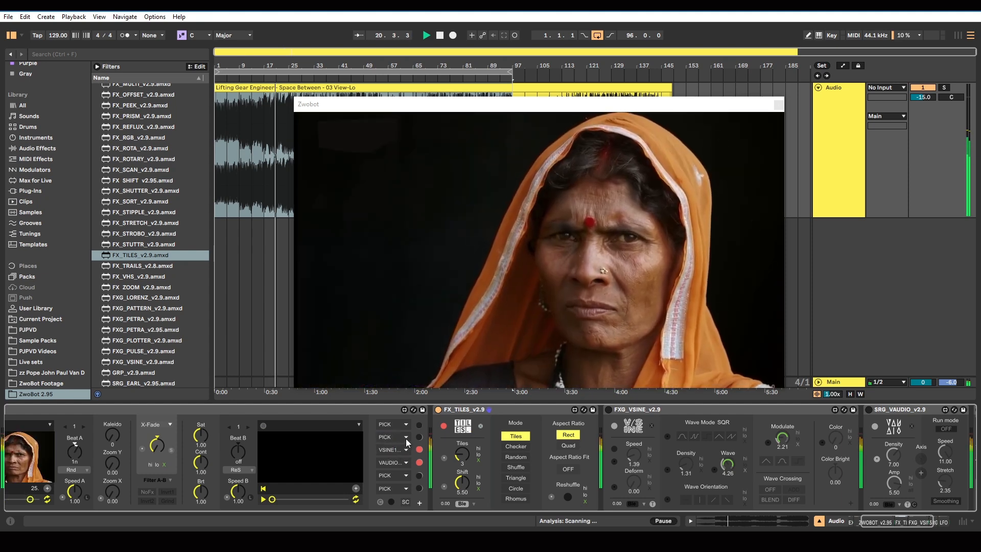
pyautogui.click(405, 438)
pyautogui.click(405, 439)
pyautogui.moveTo(388, 437); pyautogui.dragTo(388, 450)
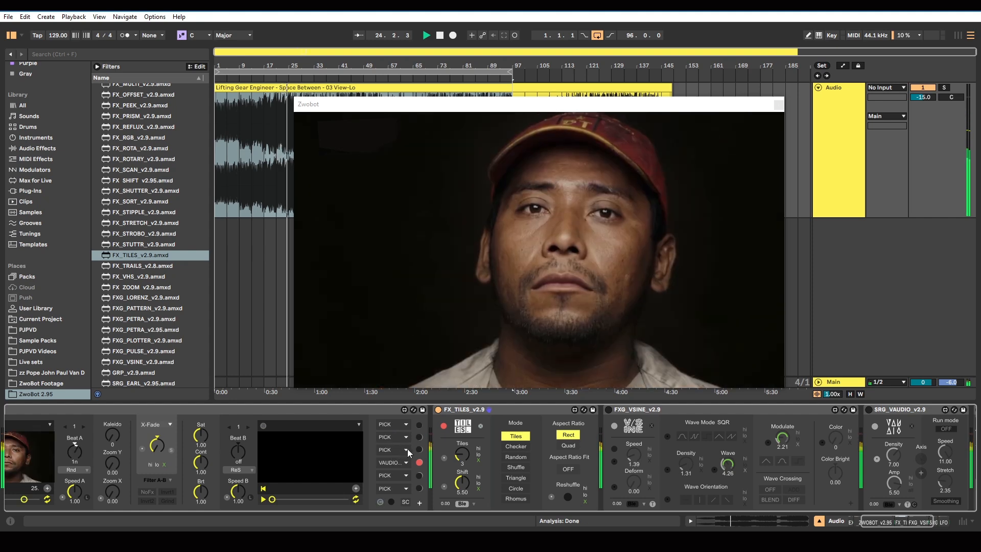
# Stop playback, assign TILES to ZWOBOT's second effect slot, and restart playback
pyautogui.click(439, 35)
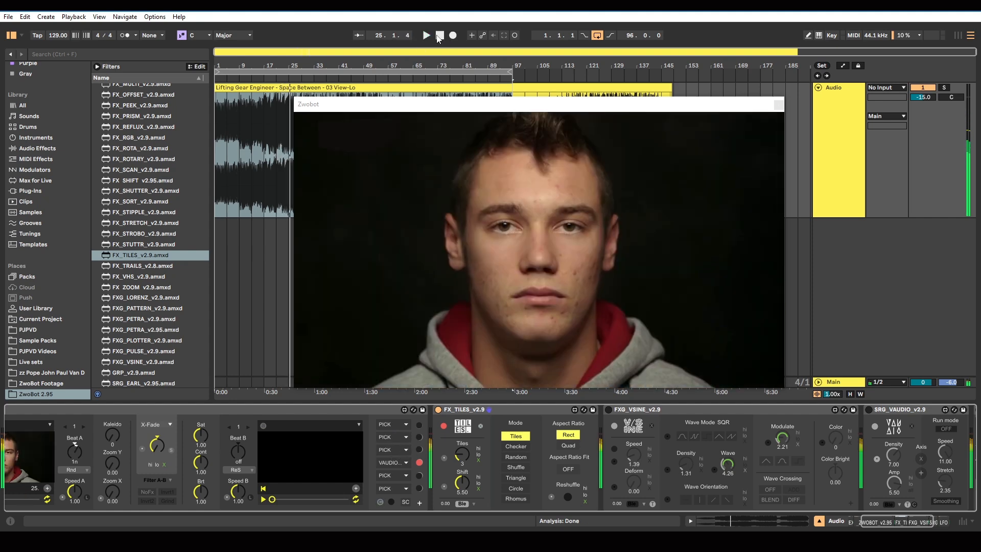
pyautogui.click(406, 437)
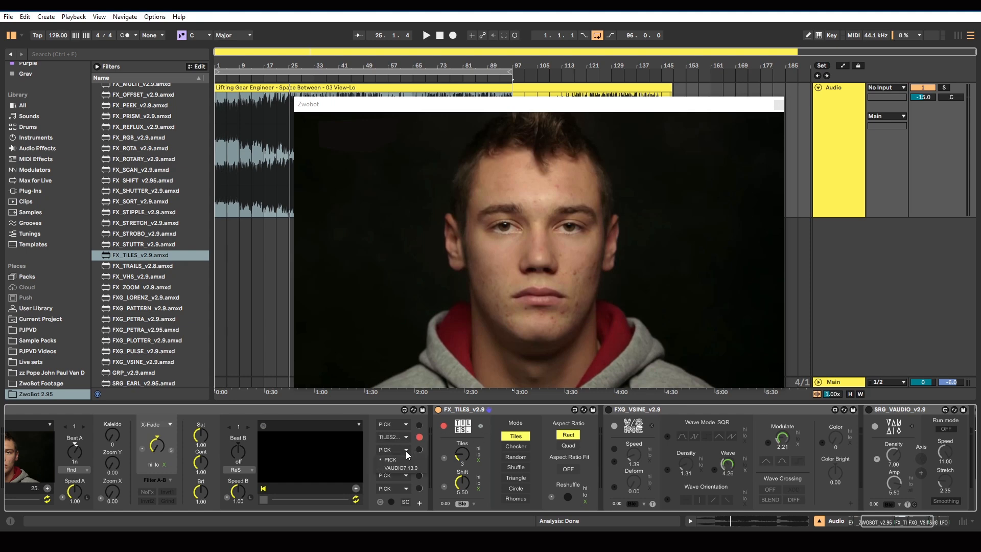
pyautogui.click(401, 468)
pyautogui.click(426, 35)
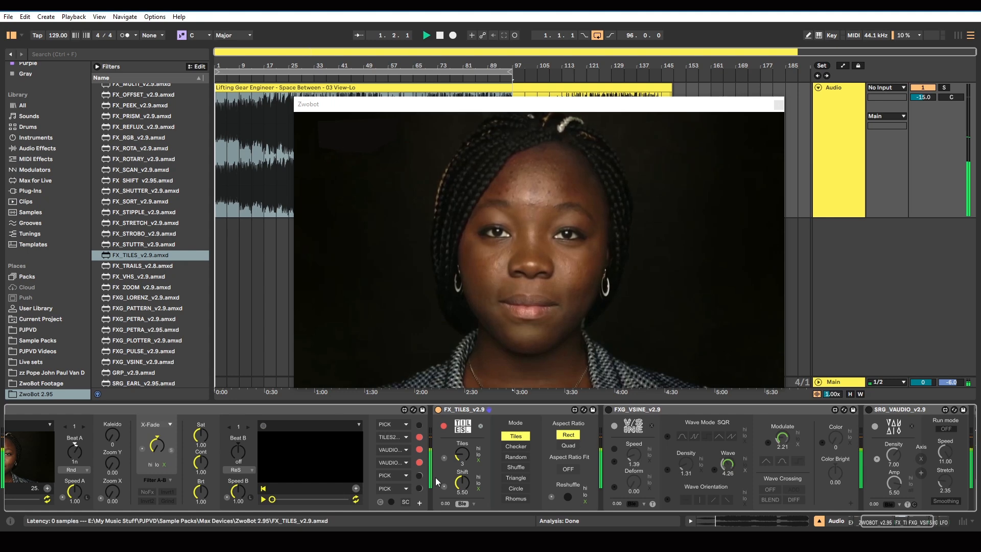
# Activate the FX_TILES effect, set its mode to Random, and enable modulation of Reshuffle
pyautogui.click(443, 427)
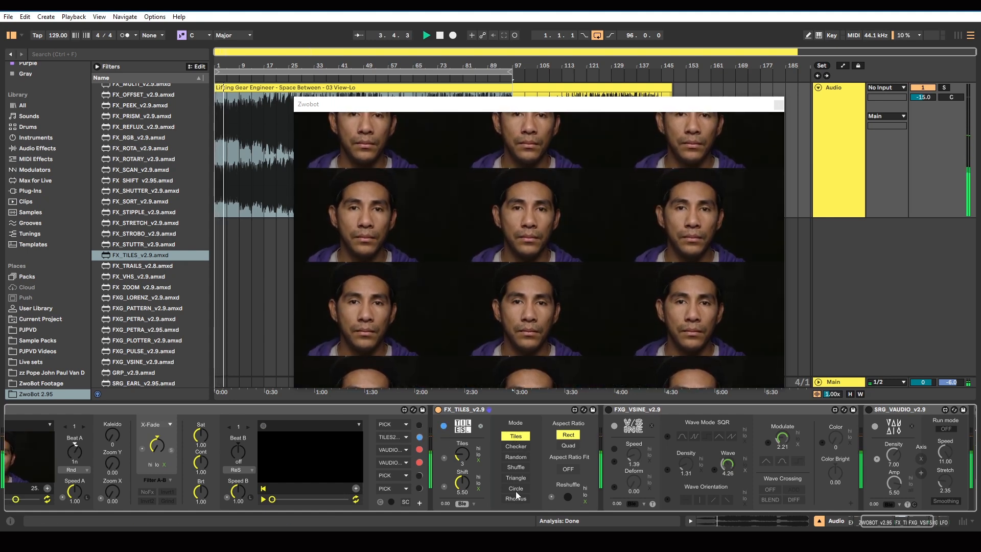
pyautogui.click(520, 456)
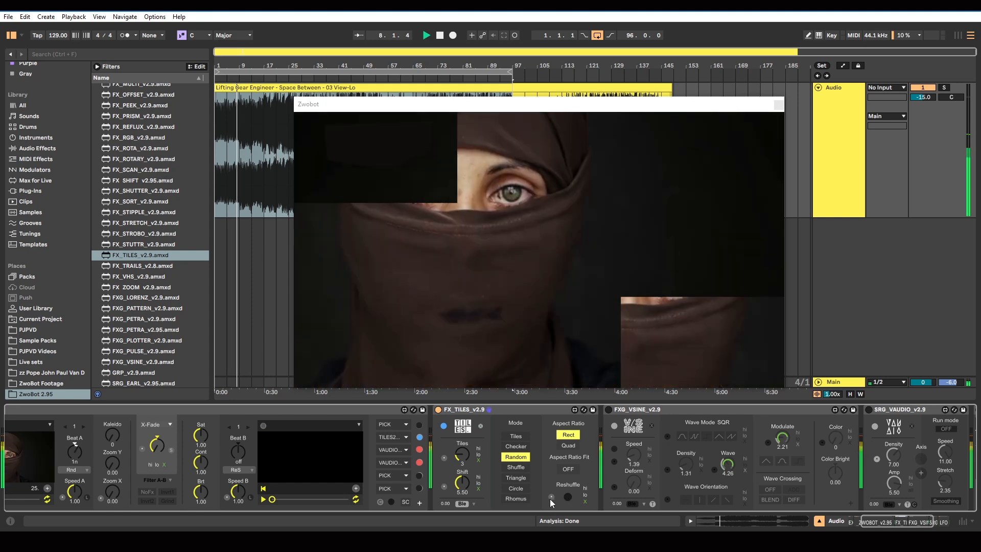
pyautogui.click(551, 496)
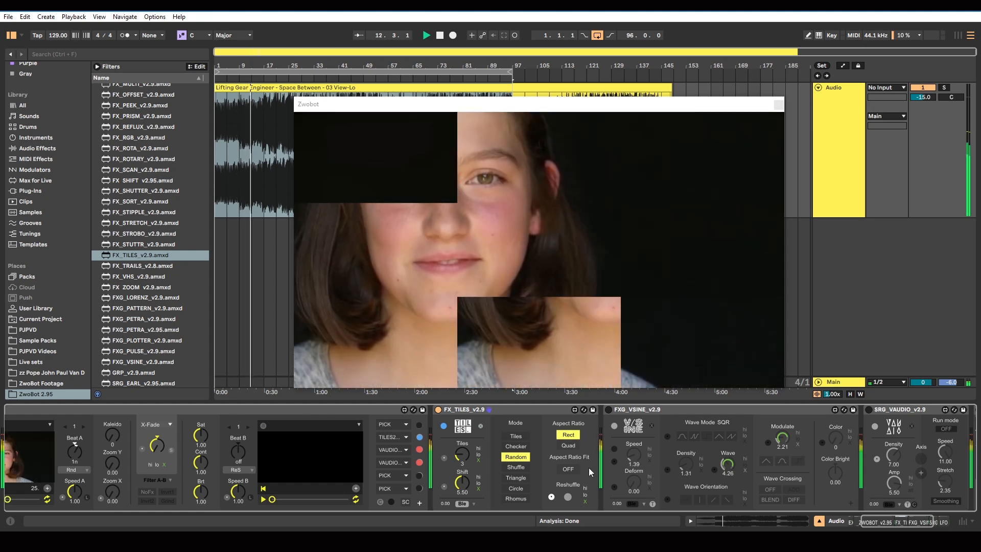
# Set ZWOBOT's Beat to 1/4n and modulate the Shift and Tiles amounts of FX_TILES
pyautogui.moveTo(879, 522); pyautogui.dragTo(864, 522)
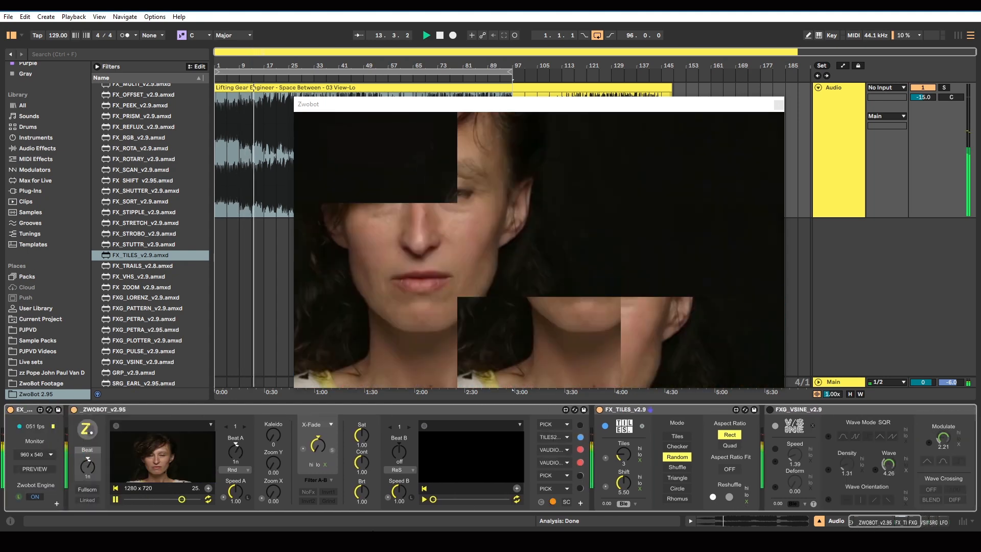
pyautogui.moveTo(87, 467); pyautogui.dragTo(87, 460)
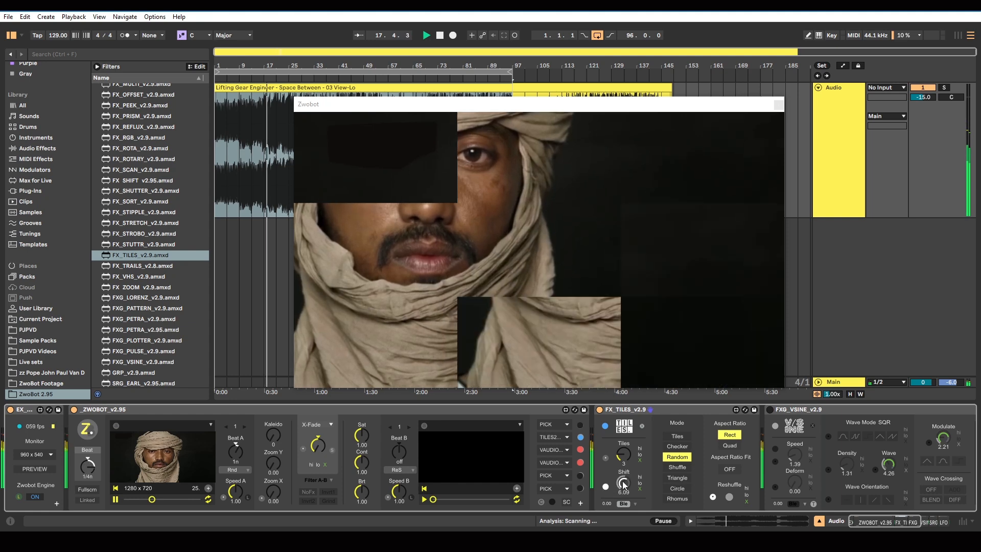
pyautogui.click(606, 487)
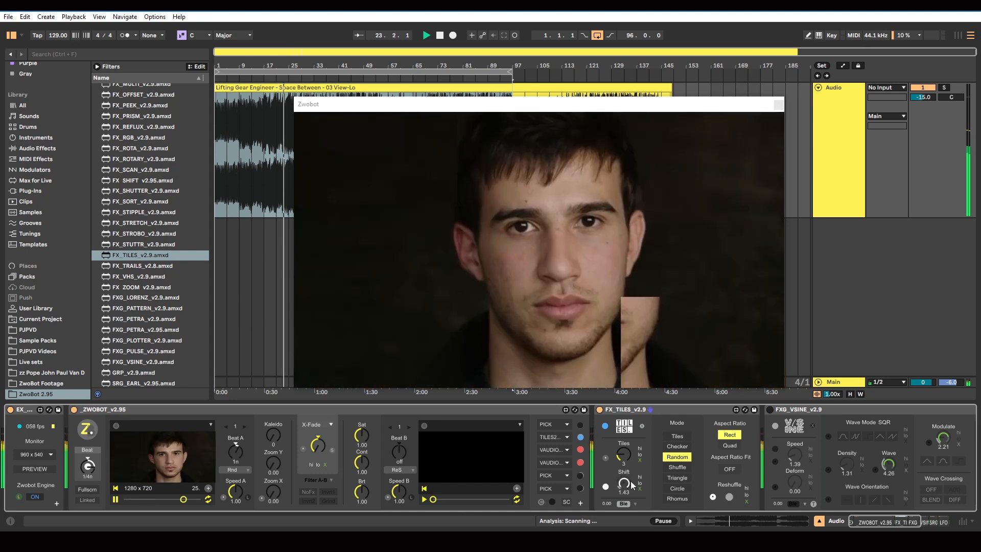
pyautogui.moveTo(622, 455); pyautogui.dragTo(621, 453)
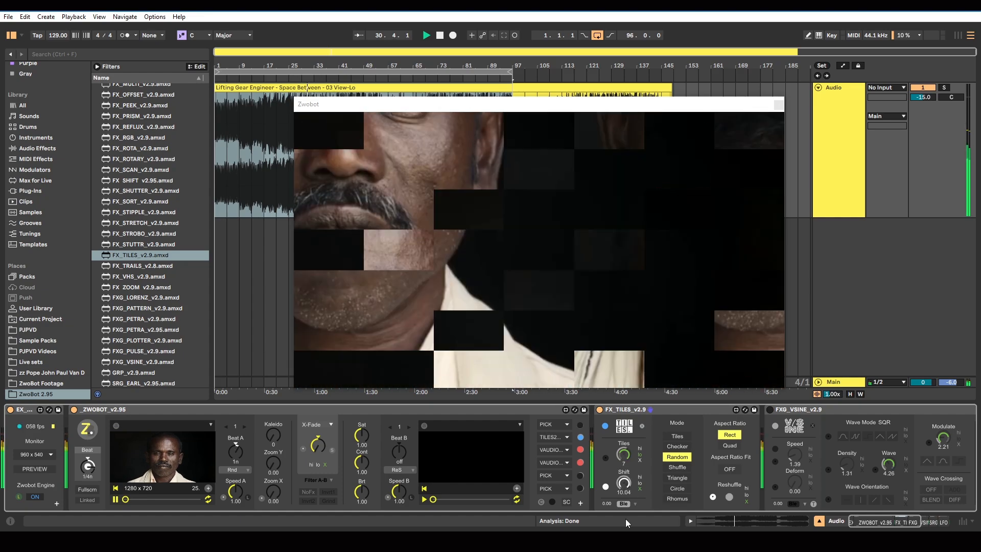
# Switch to the media player and play the reference video beside the Zwobot output to compare tile glitches, then return to Ableton Live
pyautogui.hotkey('alt', 'Tab')
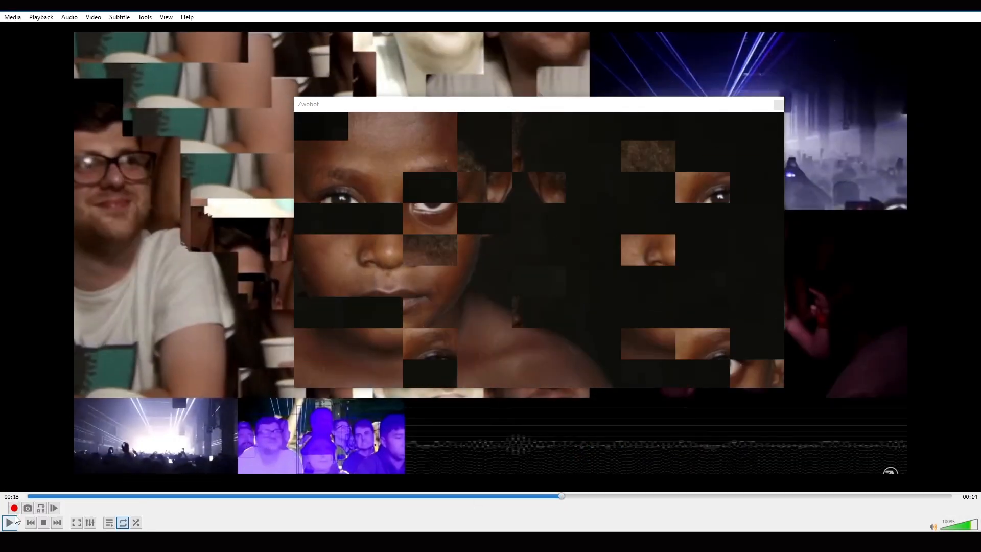
pyautogui.click(9, 522)
pyautogui.moveTo(328, 109); pyautogui.dragTo(515, 117)
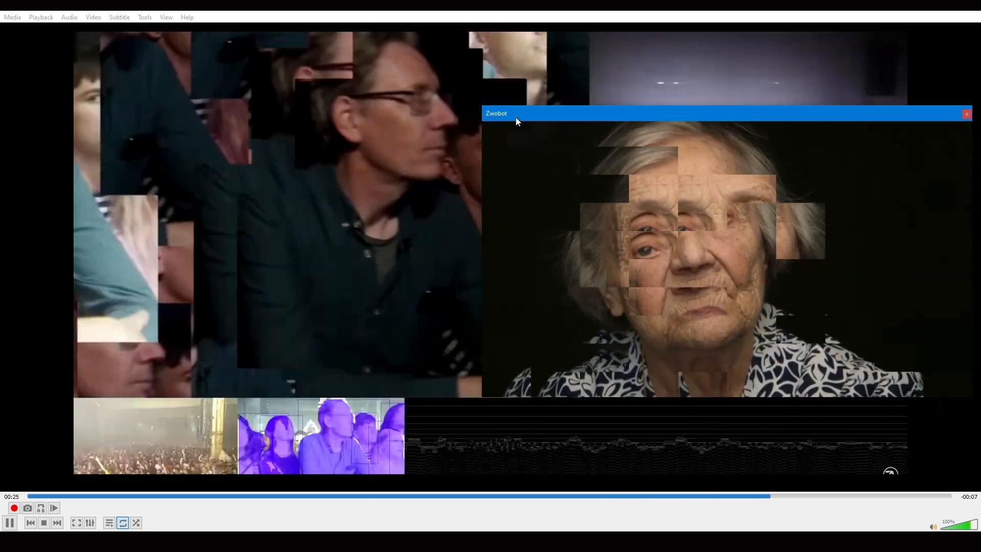
pyautogui.moveTo(516, 118); pyautogui.dragTo(459, 116)
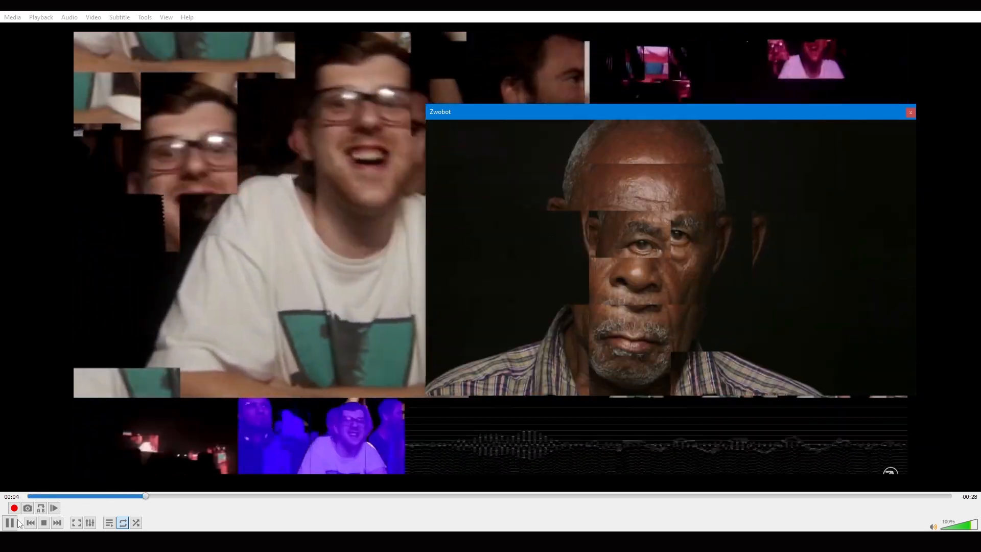
pyautogui.click(9, 522)
pyautogui.click(913, 6)
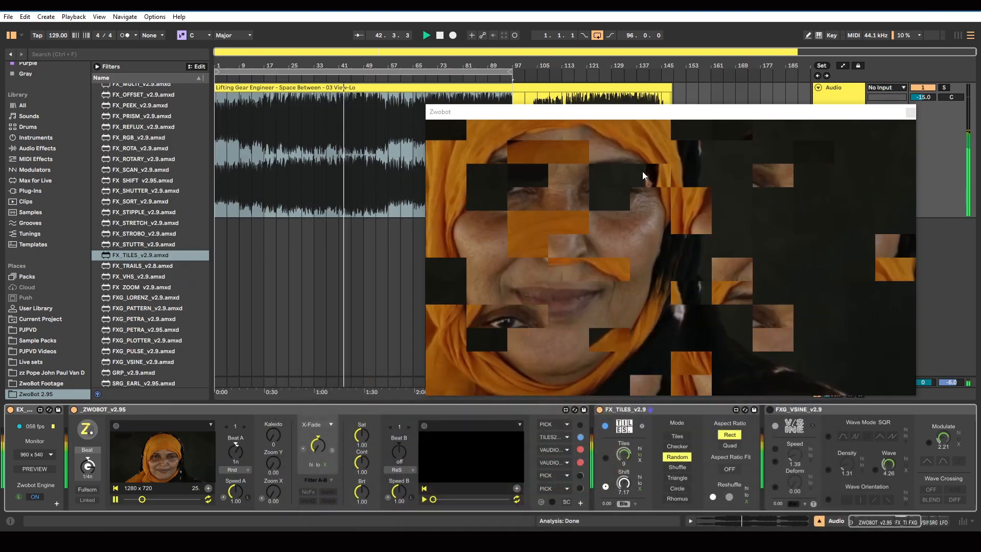
# Reposition the Zwobot output window and set ZWOBOT's Beat to 1/2n
pyautogui.moveTo(558, 111); pyautogui.dragTo(486, 109)
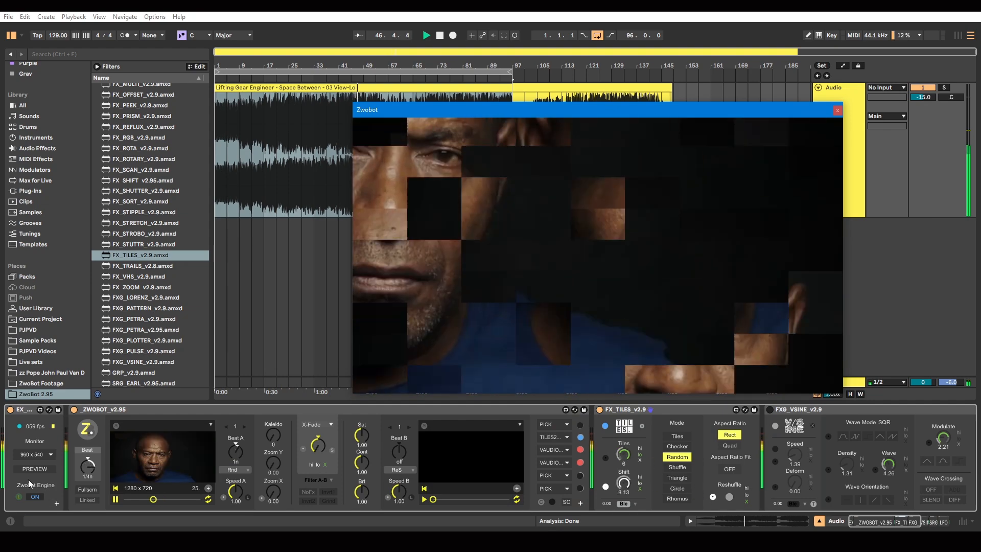
pyautogui.moveTo(91, 470); pyautogui.dragTo(91, 464)
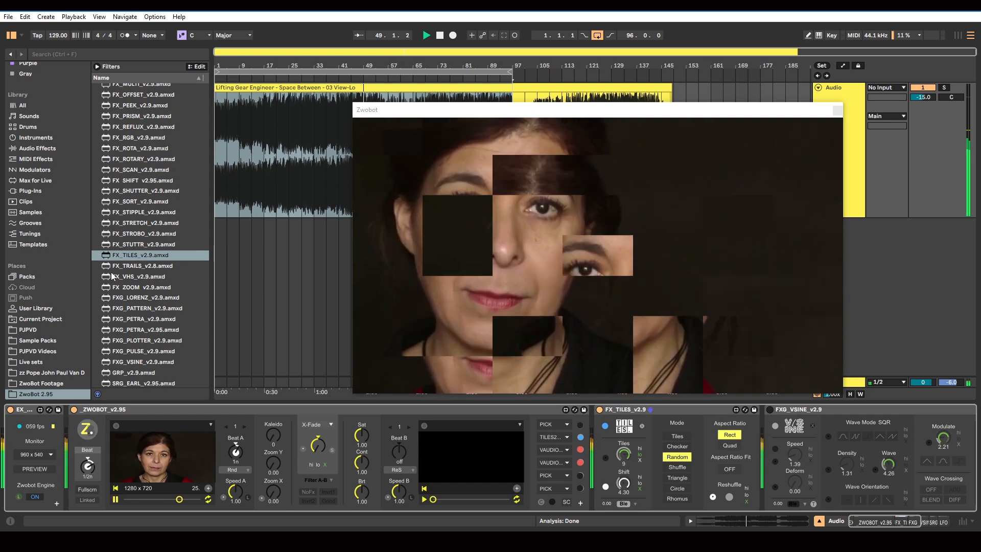
# Insert FX_MOSH_v2.9 between ZWOBOT and FX_TILES, and move the Zwobot output window clear of the track controls
pyautogui.scroll(-3, 133, 265)
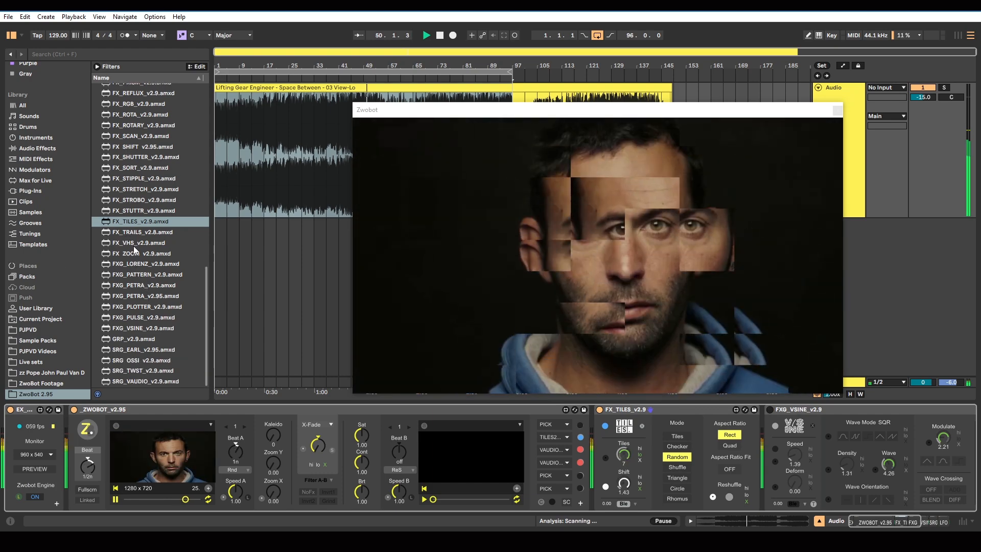
pyautogui.scroll(6, 131, 299)
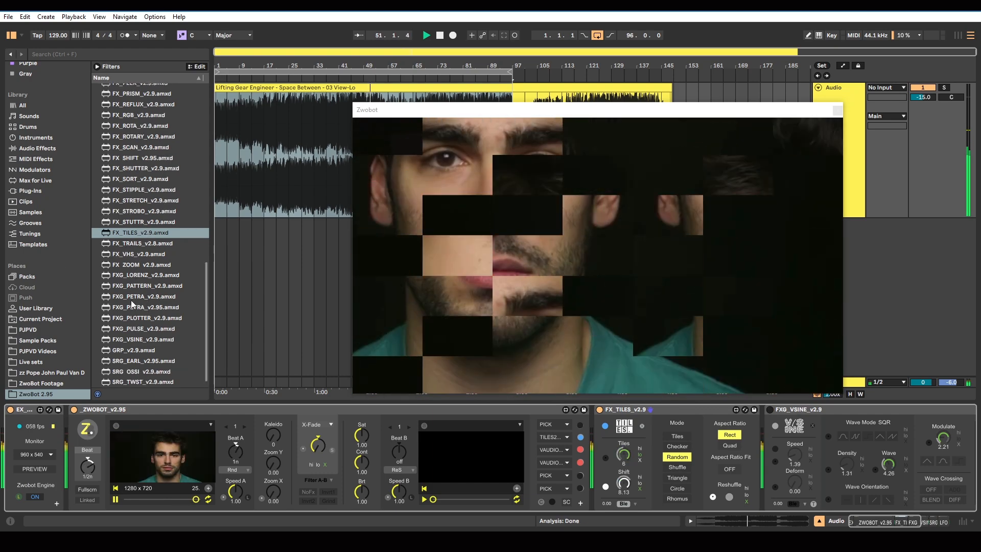
pyautogui.scroll(6, 131, 300)
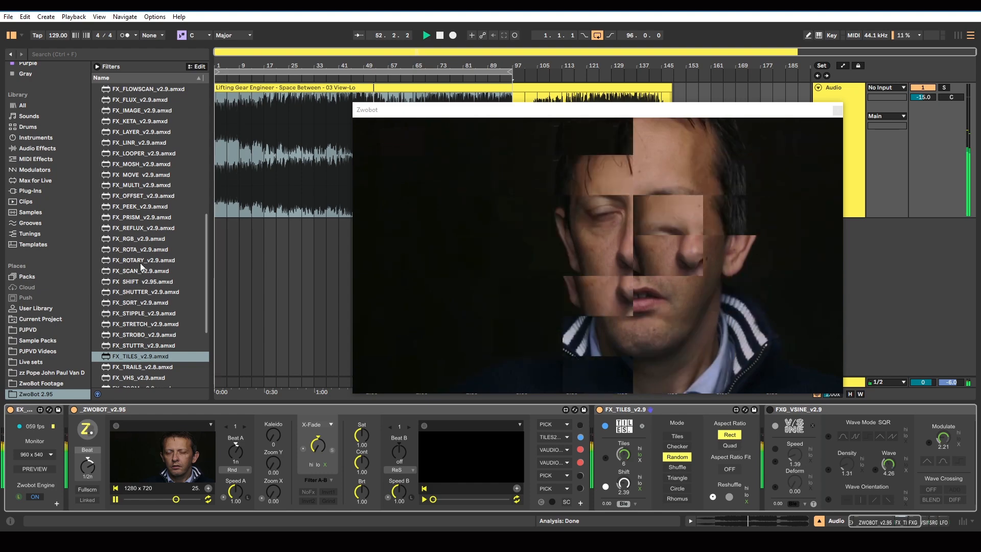
pyautogui.click(141, 164)
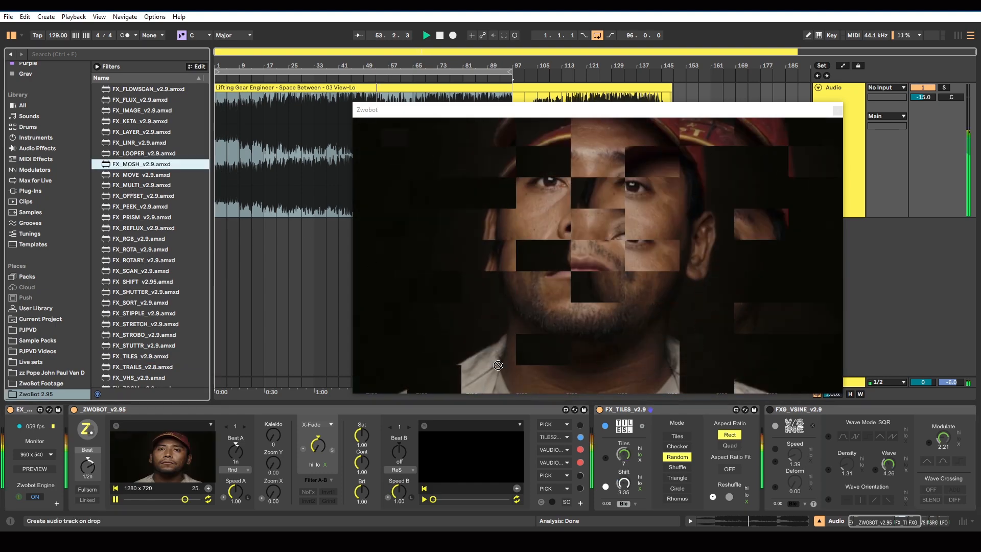
pyautogui.moveTo(555, 428); pyautogui.dragTo(593, 437)
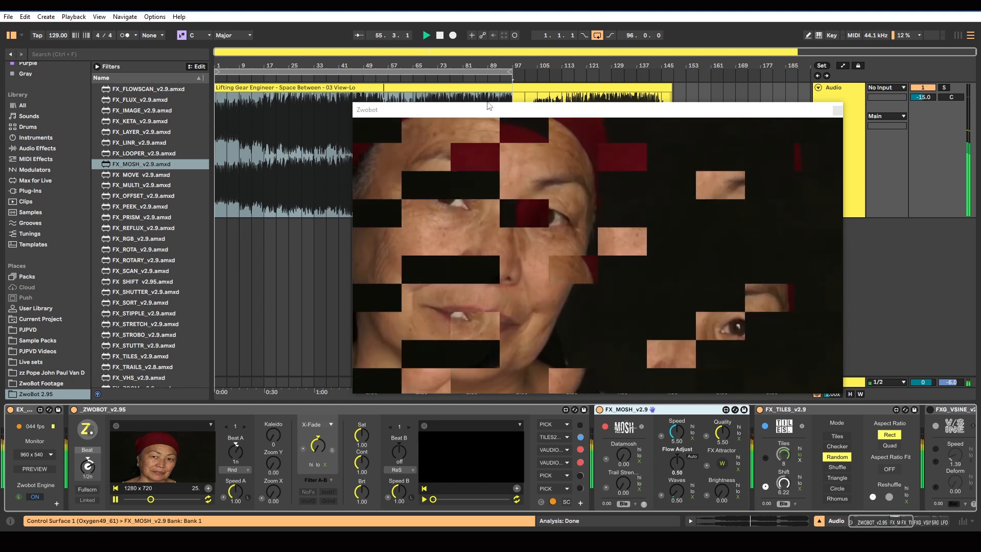
pyautogui.click(484, 113)
pyautogui.moveTo(484, 112); pyautogui.dragTo(385, 90)
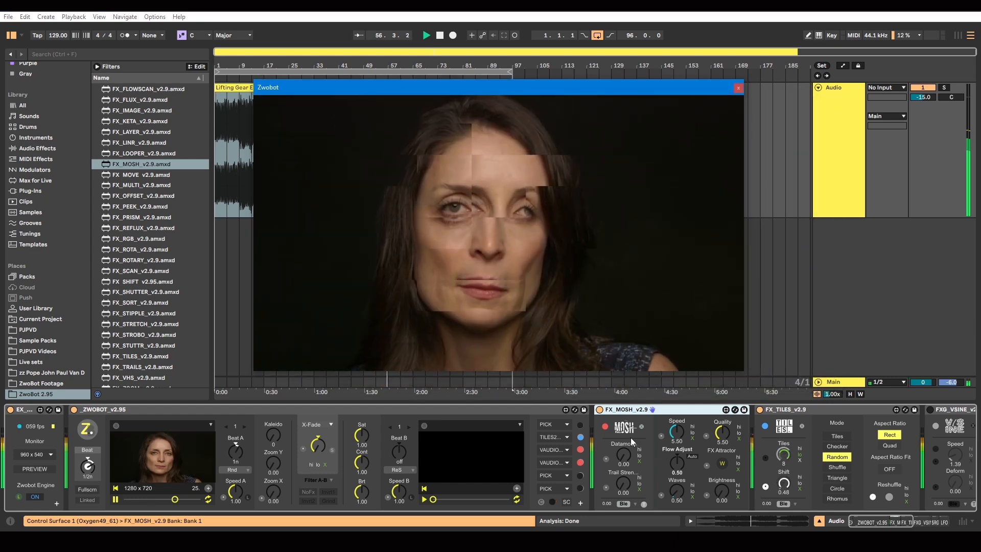
# Free ZWOBOT's third effect slot by moving VAUDIO down, and delete the FXG_VSINE device from the chain
pyautogui.click(622, 431)
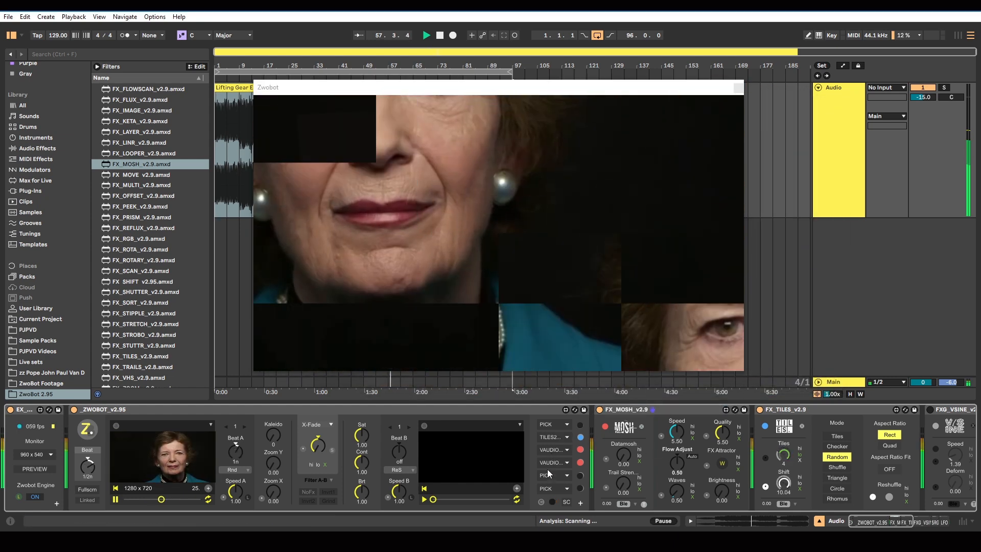
pyautogui.moveTo(549, 463); pyautogui.dragTo(549, 474)
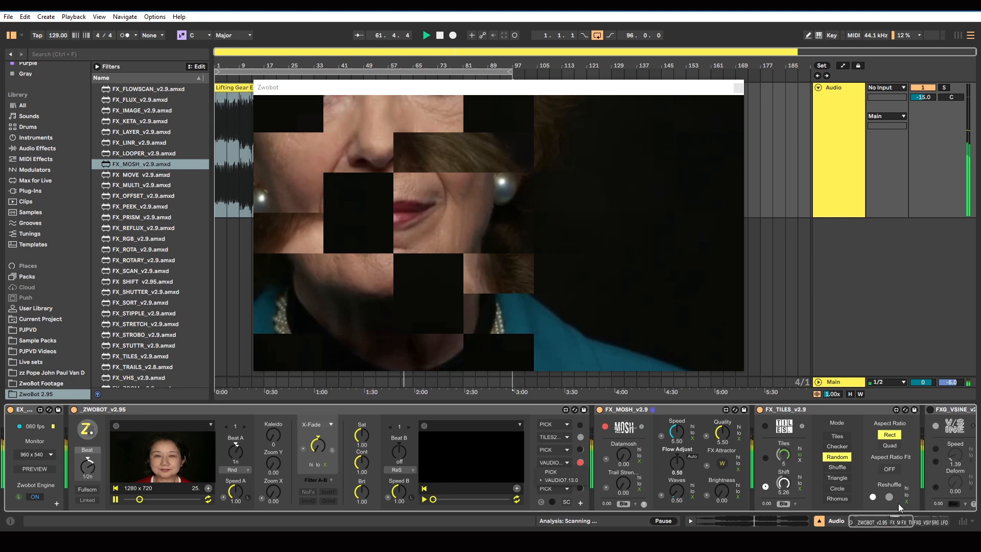
pyautogui.click(927, 522)
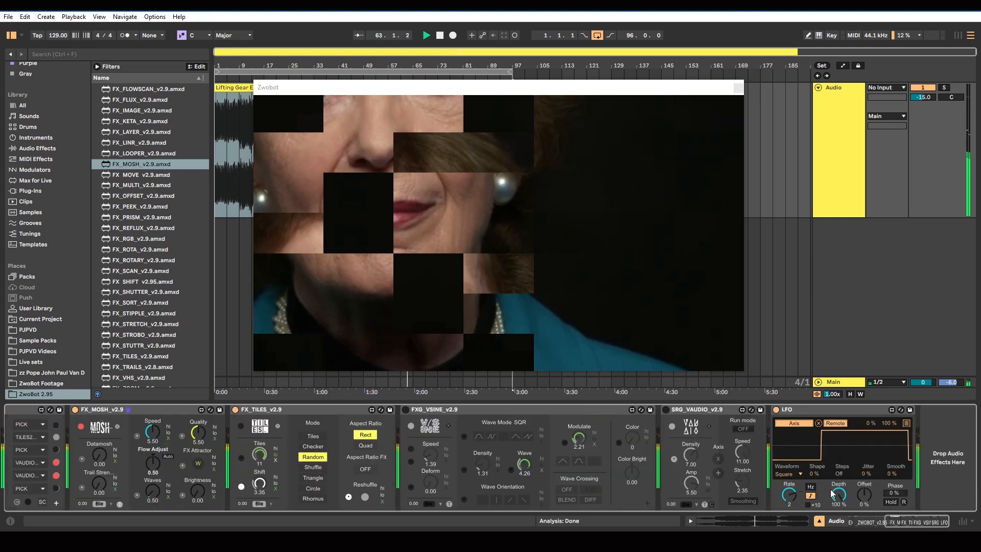
pyautogui.click(485, 414)
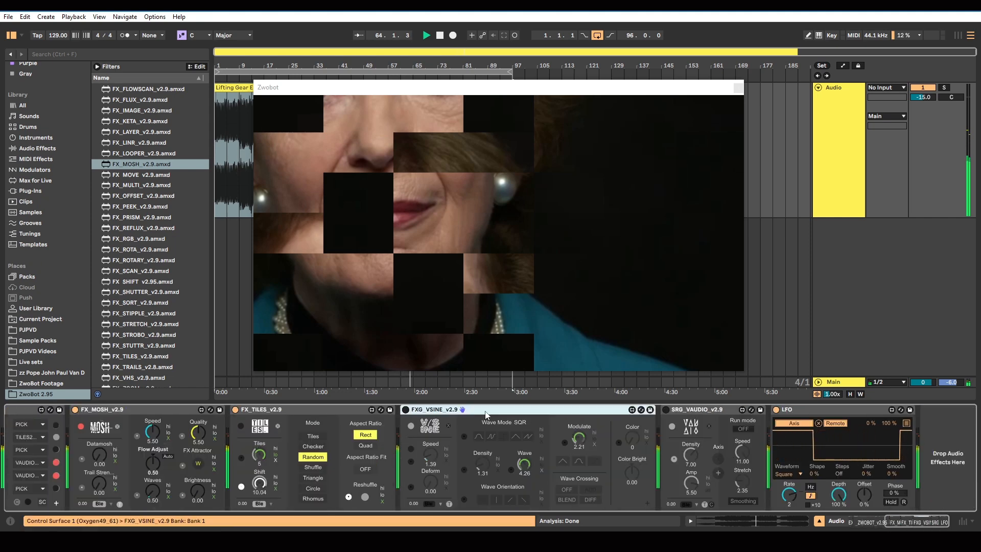
pyautogui.press('Delete')
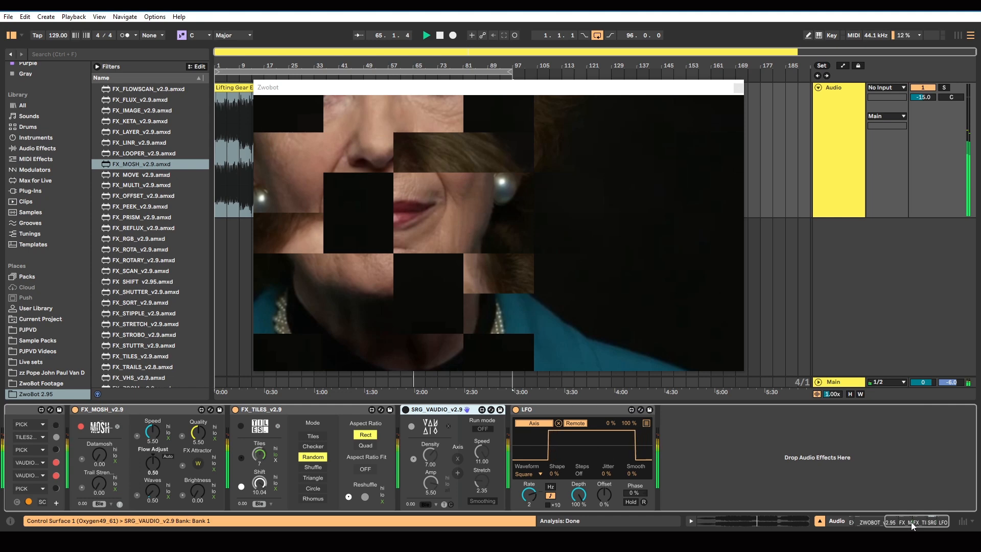
# Try to refresh the Zwobot output by moving its window and restarting playback from further into the track
pyautogui.moveTo(911, 522); pyautogui.dragTo(881, 519)
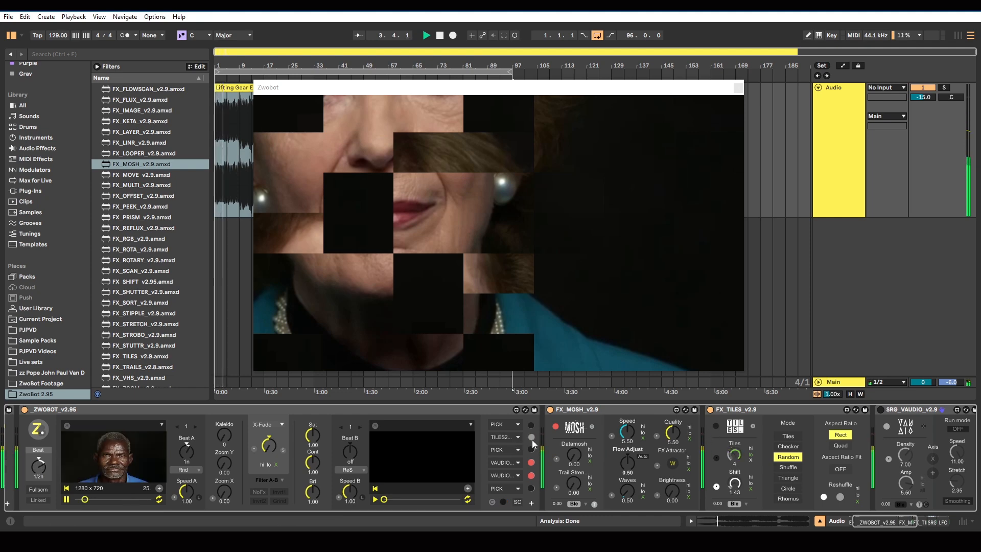
pyautogui.moveTo(301, 99); pyautogui.dragTo(324, 105)
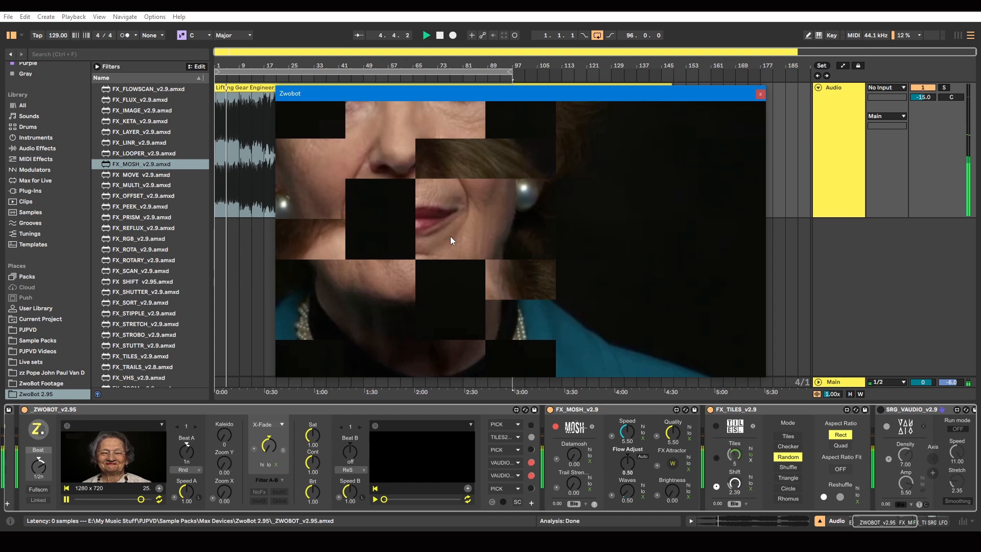
pyautogui.click(440, 36)
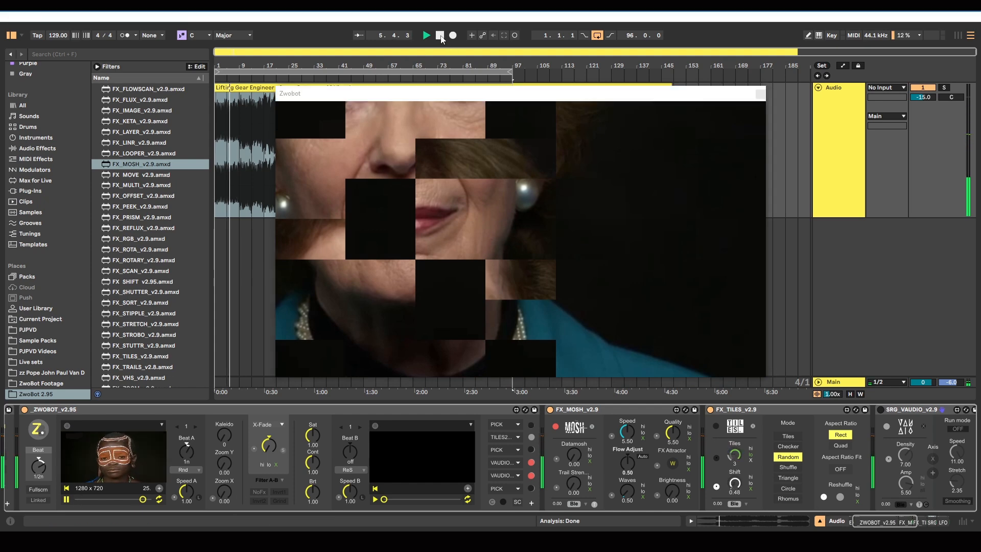
pyautogui.click(300, 79)
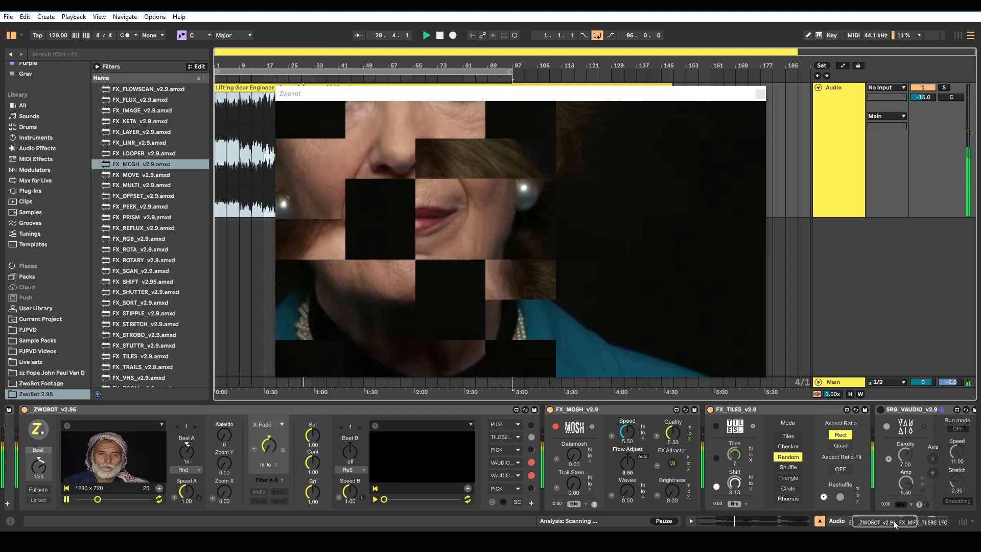
# Expand EX_MONITOR's settings, reset the main output window, apply Set Ratio, and place the window clear of the device chain
pyautogui.moveTo(895, 525)
pyautogui.mouseDown()
pyautogui.moveTo(909, 525)
pyautogui.moveTo(883, 528)
pyautogui.moveTo(909, 526)
pyautogui.moveTo(887, 531)
pyautogui.mouseUp()
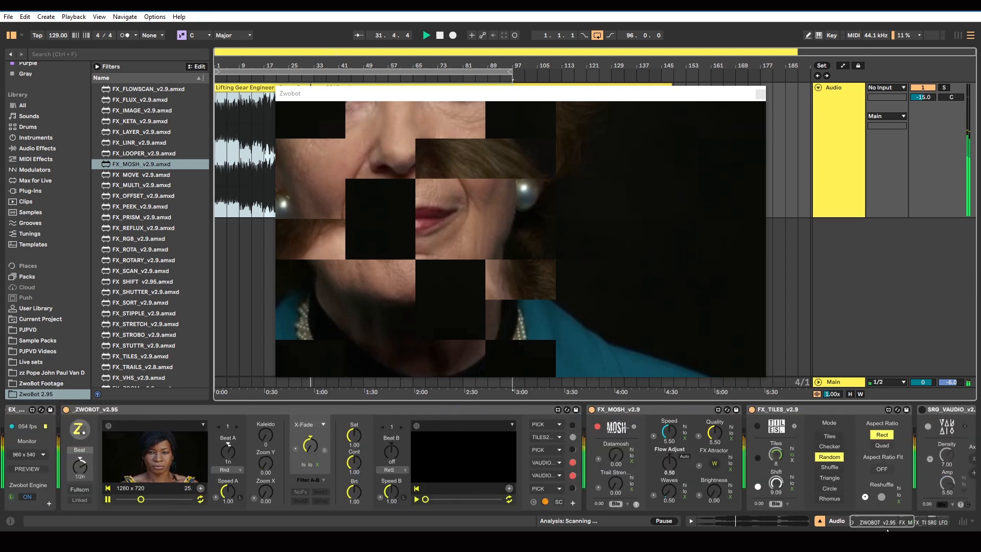
pyautogui.click(49, 503)
pyautogui.click(251, 446)
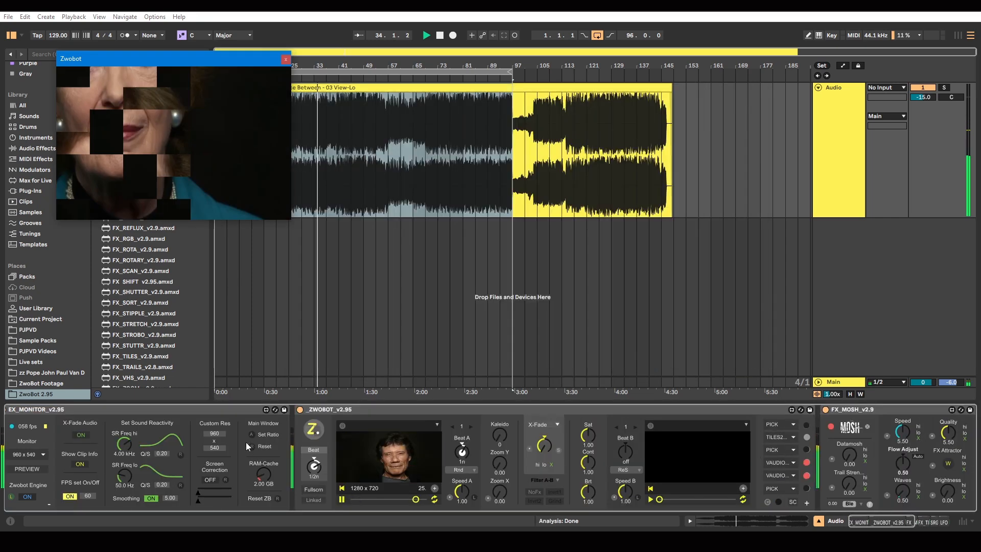
pyautogui.moveTo(212, 64); pyautogui.dragTo(512, 155)
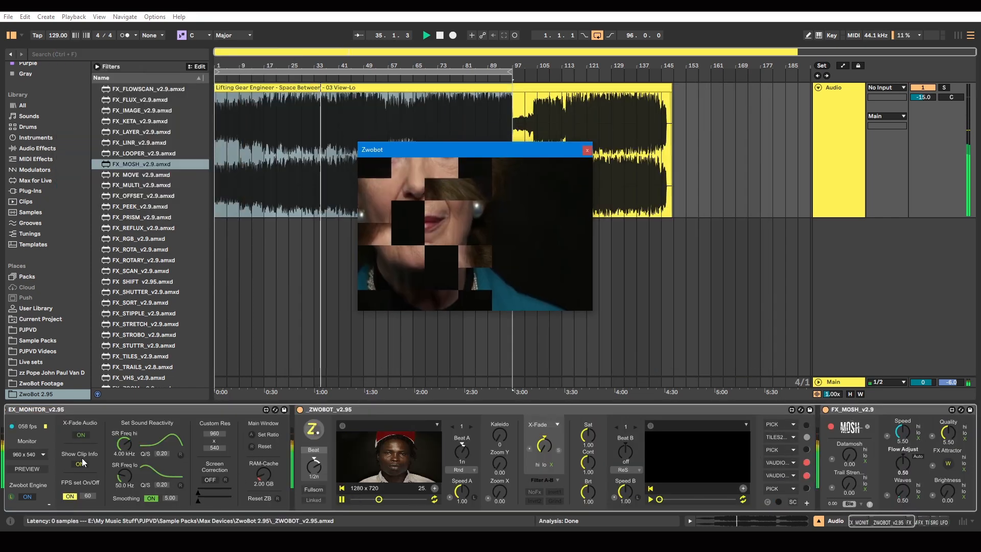
pyautogui.click(257, 436)
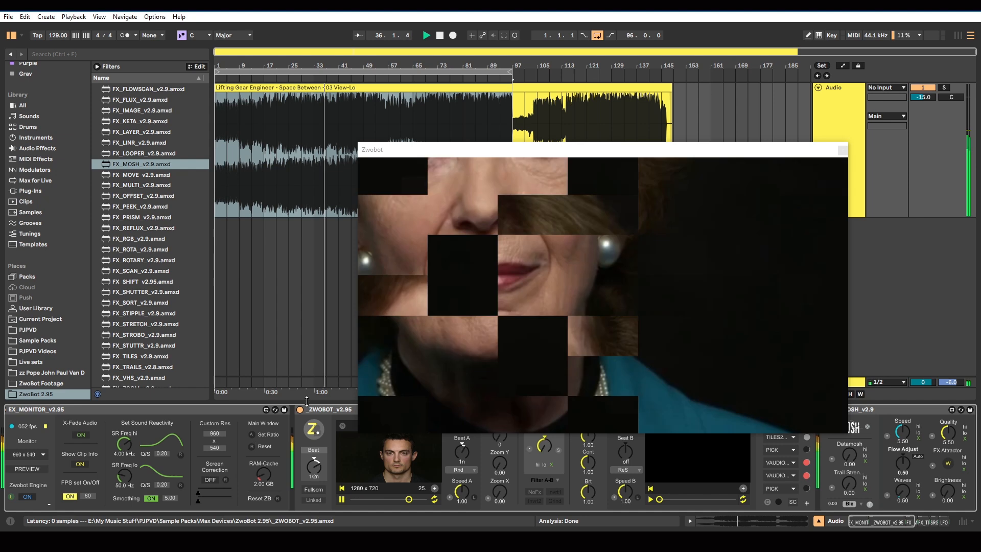
pyautogui.moveTo(423, 152); pyautogui.dragTo(300, 70)
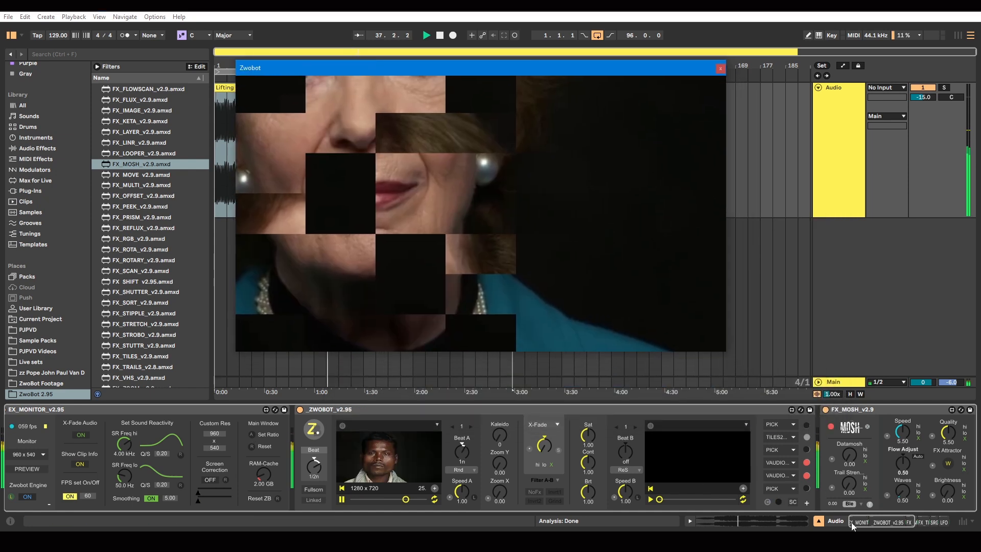
# Clear ZWOBOT's effect slots and assign MOSH, TILES and VAUDIO to the third, fourth and fifth slots with playback stopped
pyautogui.click(770, 504)
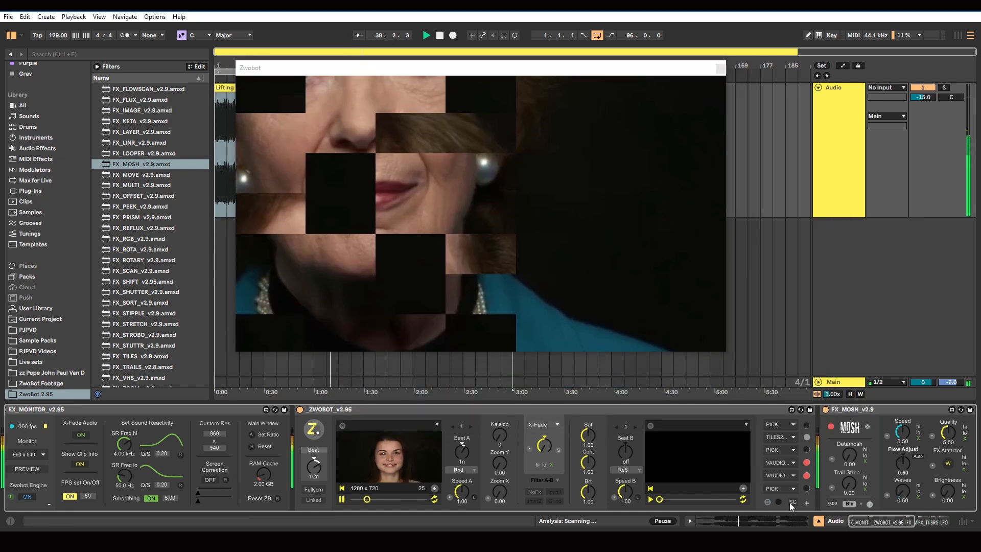
pyautogui.moveTo(868, 520); pyautogui.dragTo(887, 521)
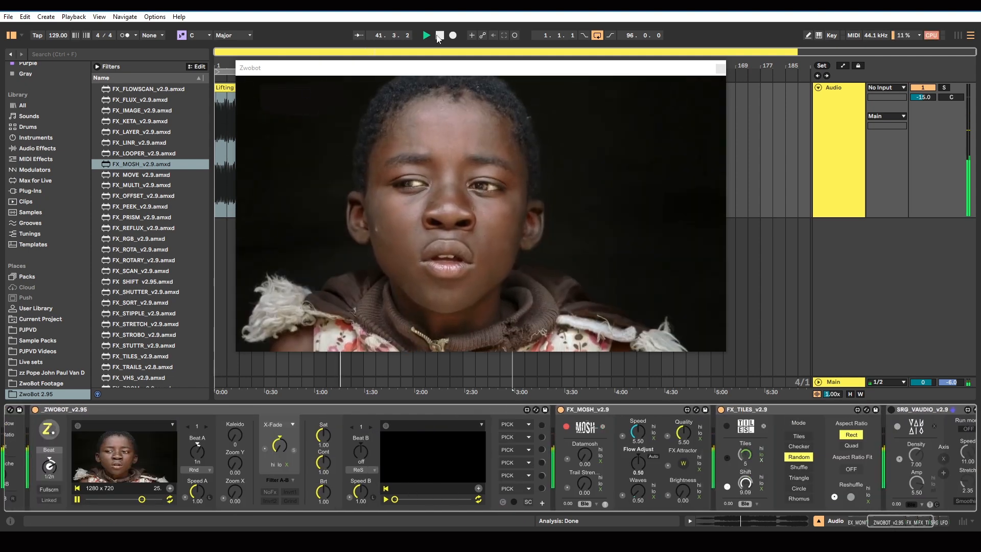
pyautogui.click(530, 448)
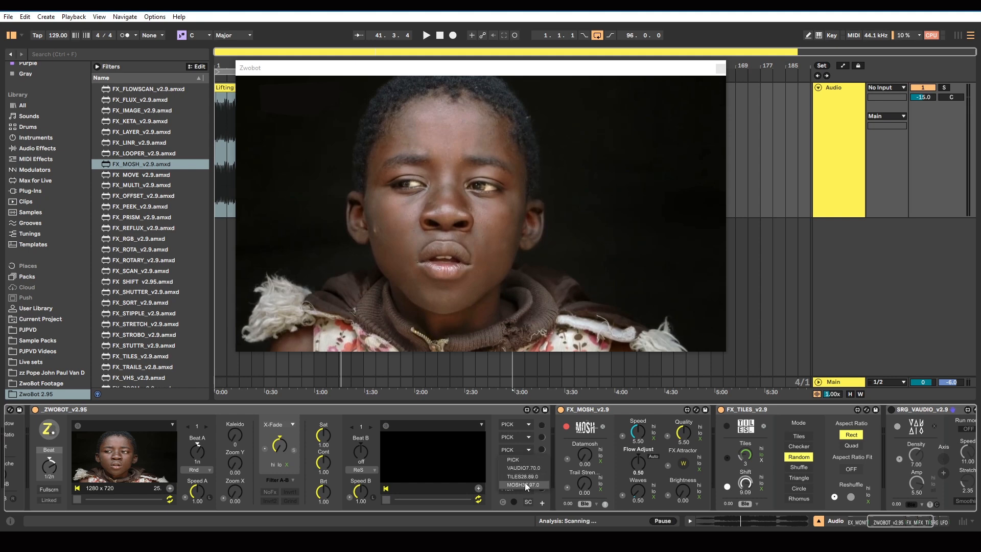
pyautogui.click(531, 465)
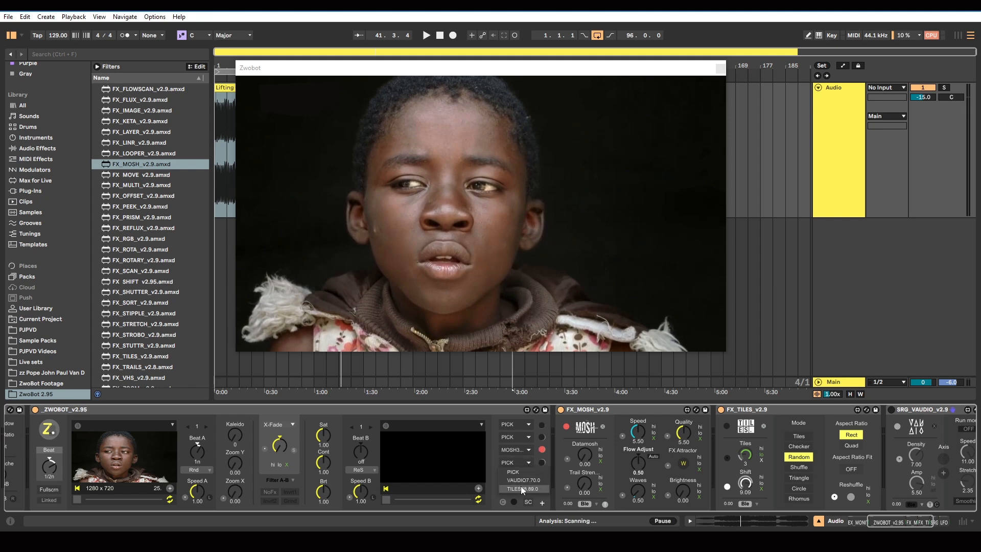
pyautogui.click(528, 477)
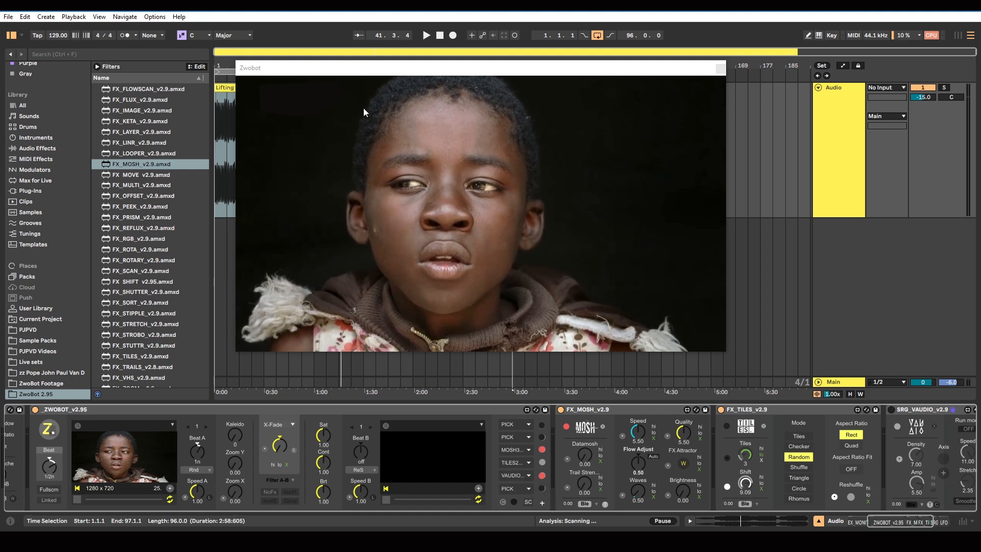
# Start playback, activate the MOSH effect, and set its Datamosh to 2.86 and Trail Strength to 5.46
pyautogui.click(425, 37)
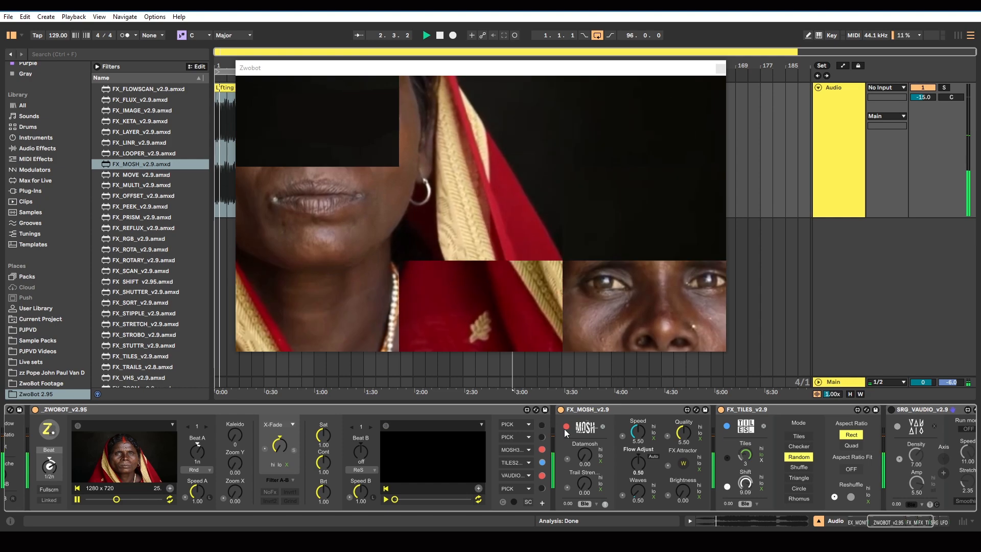
pyautogui.click(565, 427)
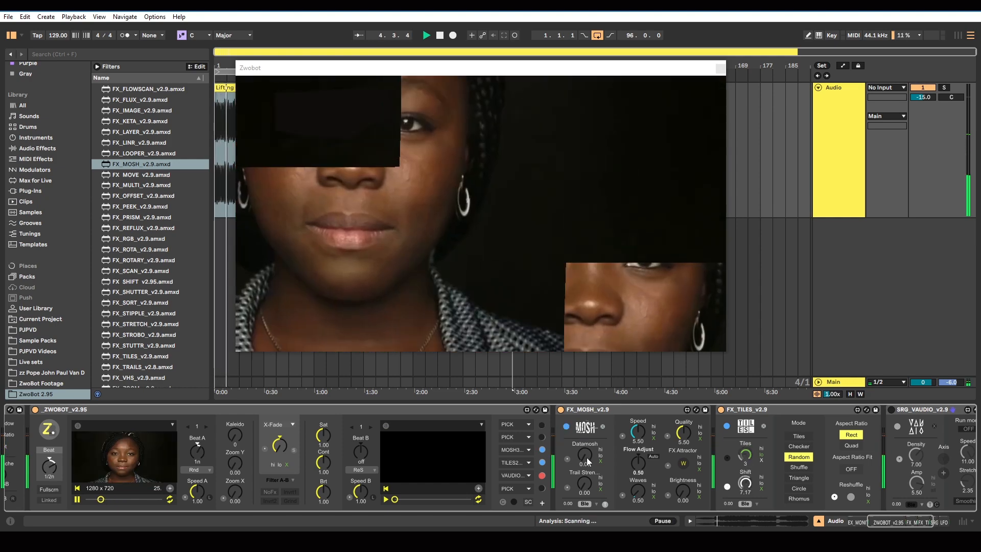
pyautogui.moveTo(586, 457); pyautogui.dragTo(586, 415)
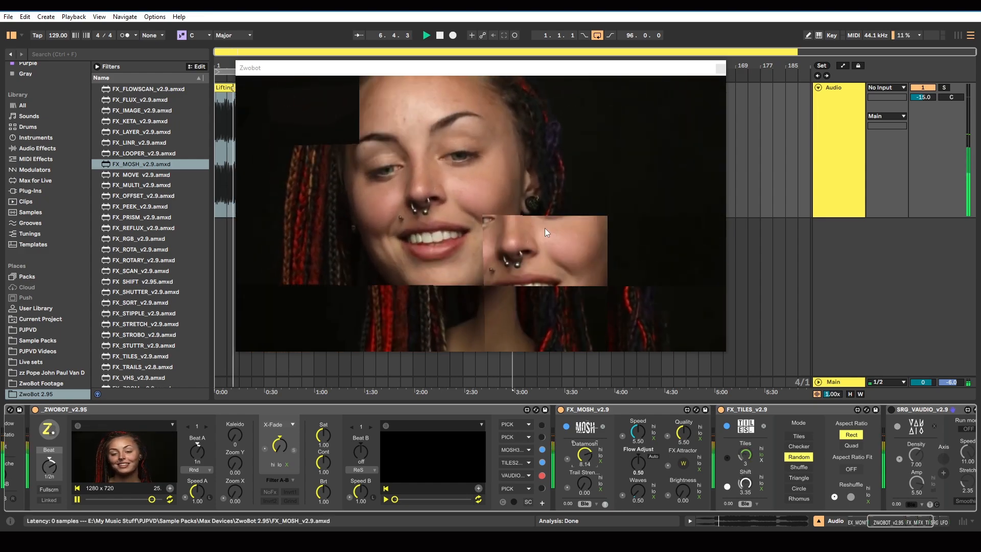
pyautogui.moveTo(584, 483); pyautogui.dragTo(585, 460)
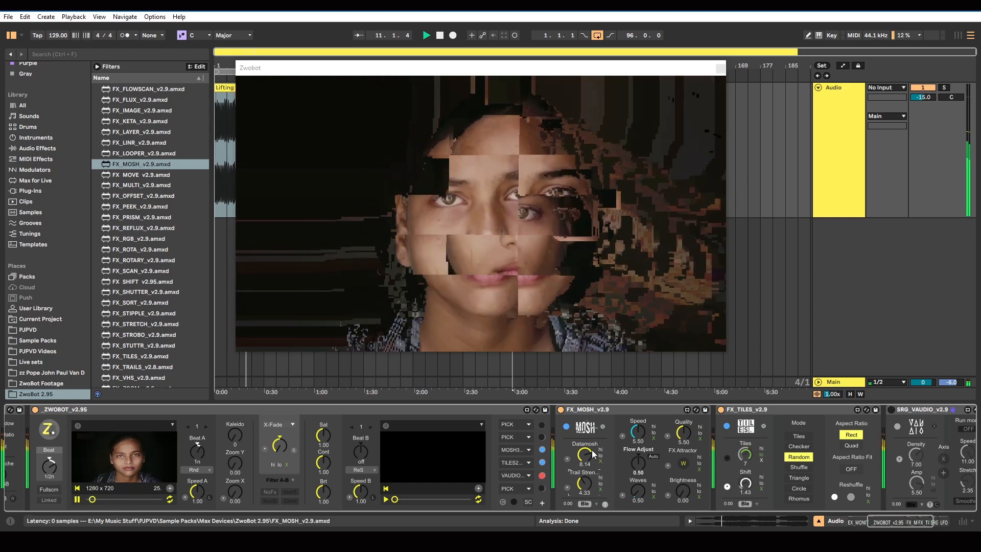
pyautogui.moveTo(584, 456)
pyautogui.mouseDown()
pyautogui.moveTo(585, 474)
pyautogui.moveTo(585, 463)
pyautogui.mouseUp()
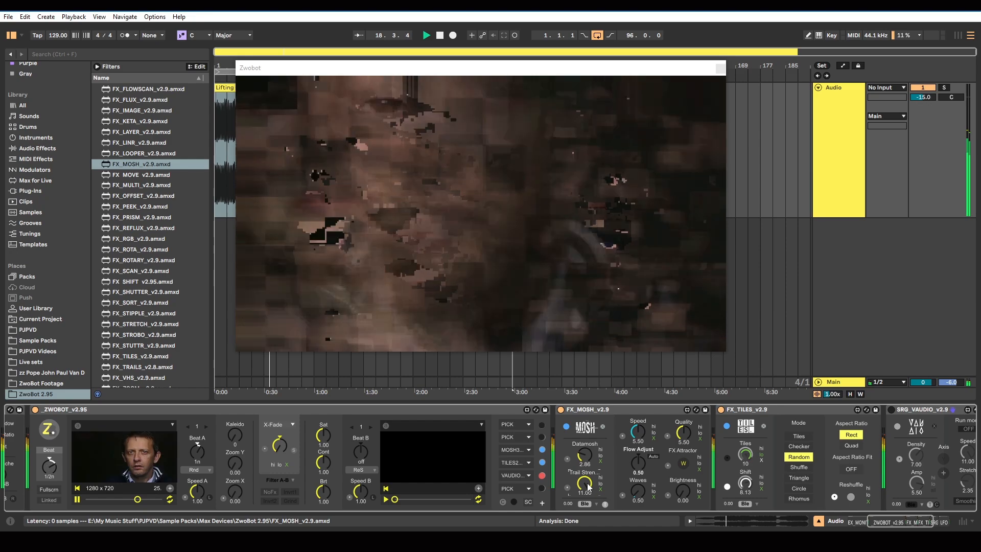
pyautogui.moveTo(584, 483); pyautogui.dragTo(584, 517)
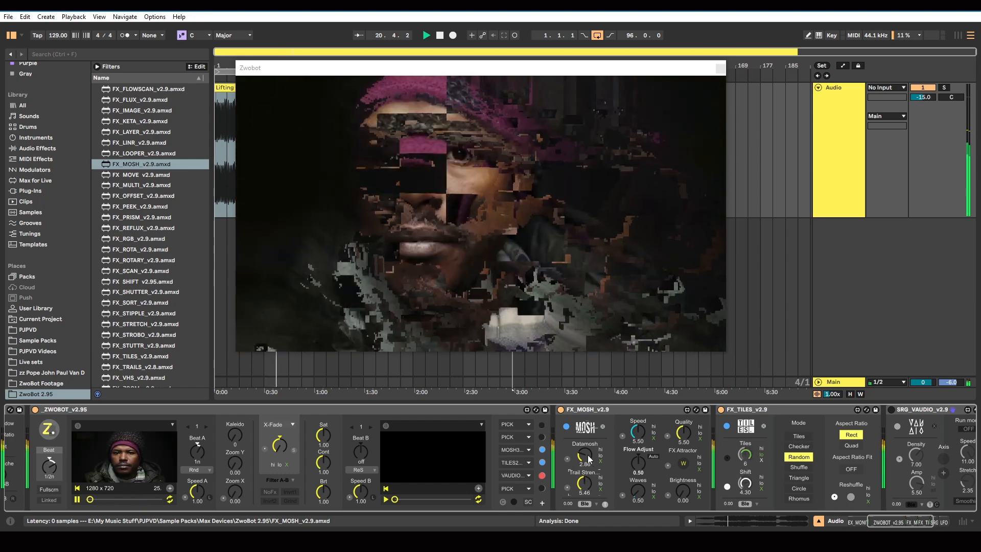
# Test the toggle beside MOSH's blend mode on and off, and set Datamosh to 1.99
pyautogui.moveTo(587, 455); pyautogui.dragTo(587, 472)
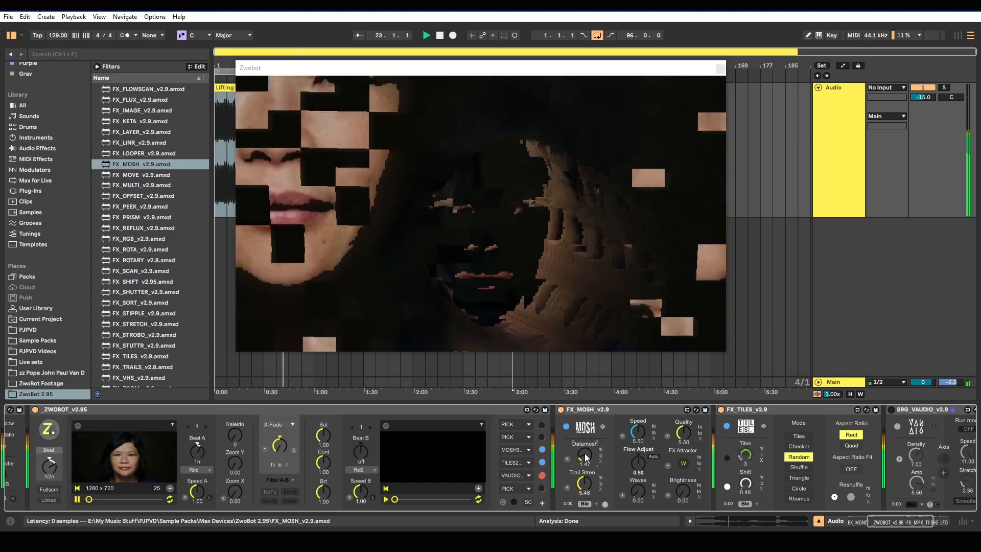
pyautogui.click(606, 504)
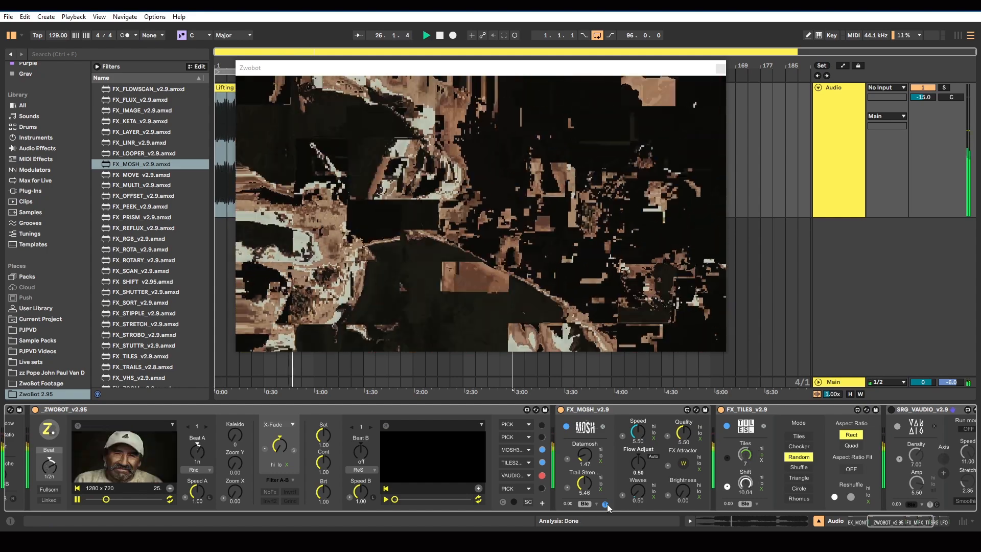
pyautogui.click(607, 503)
pyautogui.moveTo(583, 458); pyautogui.dragTo(584, 446)
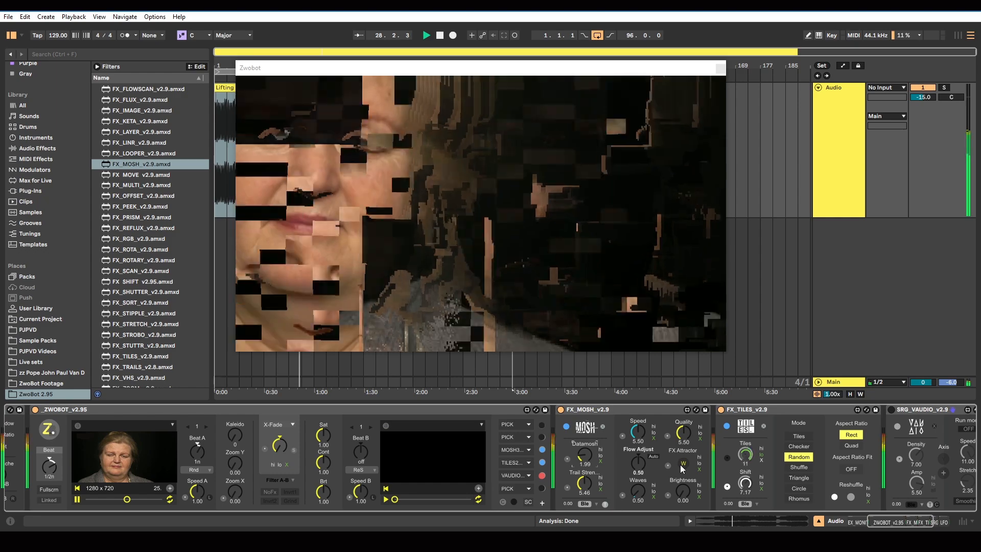
# Compare MOSH's FX Attractor modes W and B, try the Waves control, and set the attractor to B
pyautogui.click(682, 463)
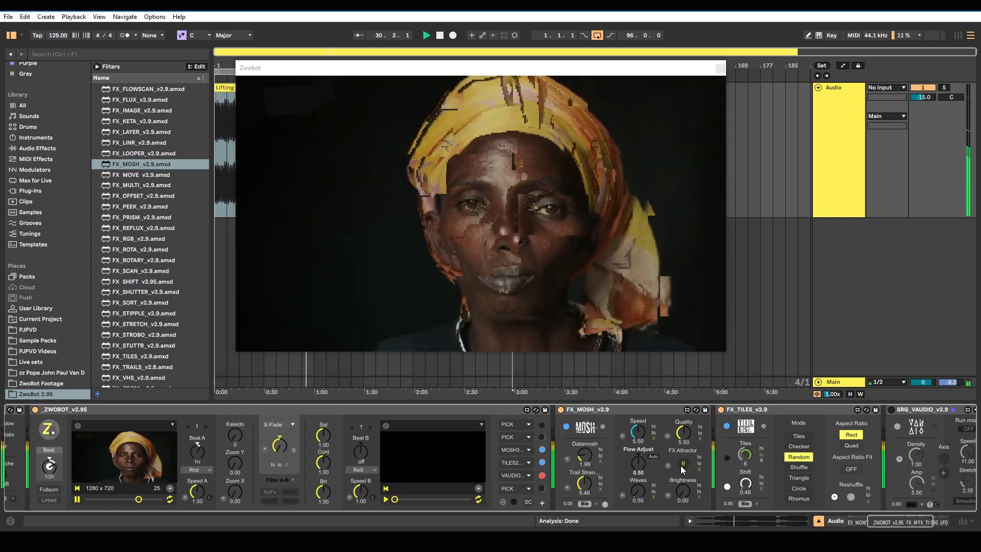
pyautogui.click(682, 463)
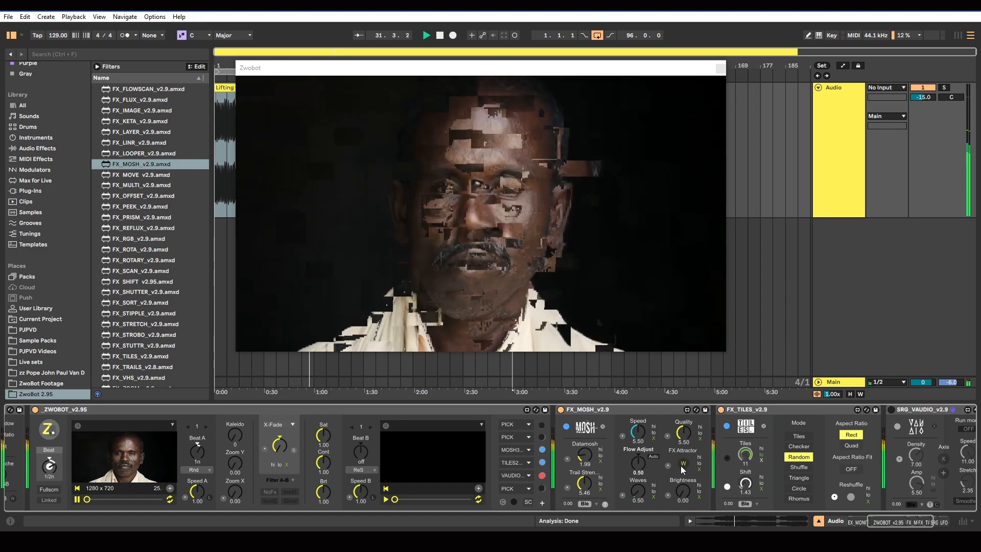
pyautogui.click(682, 463)
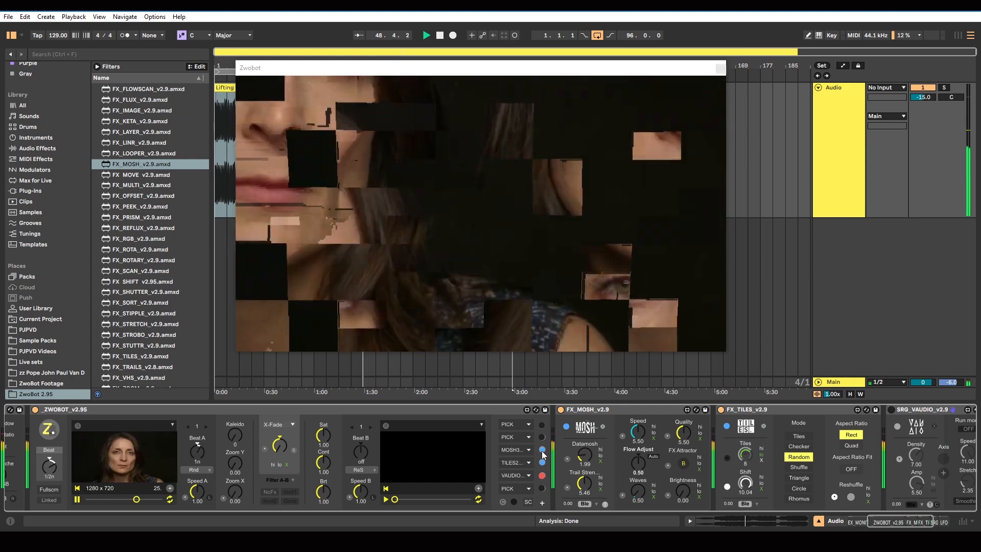
pyautogui.moveTo(639, 491)
pyautogui.mouseDown()
pyautogui.moveTo(639, 444)
pyautogui.moveTo(639, 476)
pyautogui.mouseUp()
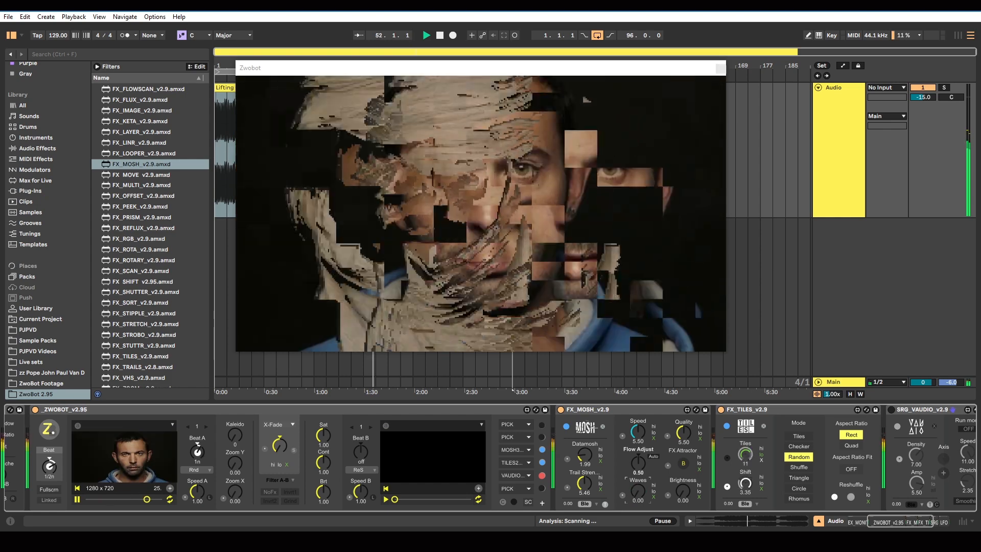
pyautogui.click(684, 464)
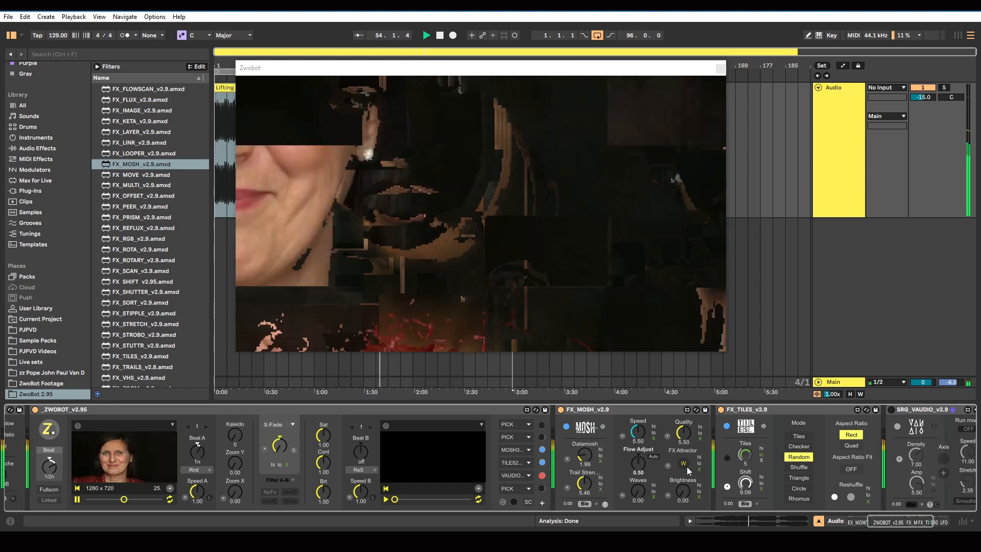
pyautogui.click(686, 467)
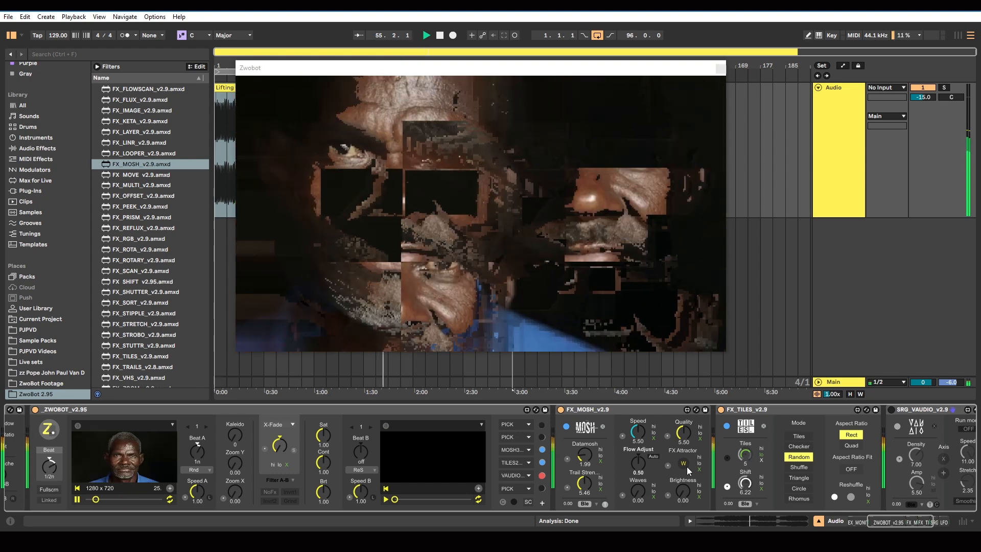
# Turn off the FX_MOSH device and insert FX_TRAILS_v2.8 between ZWOBOT and FX_MOSH
pyautogui.click(560, 409)
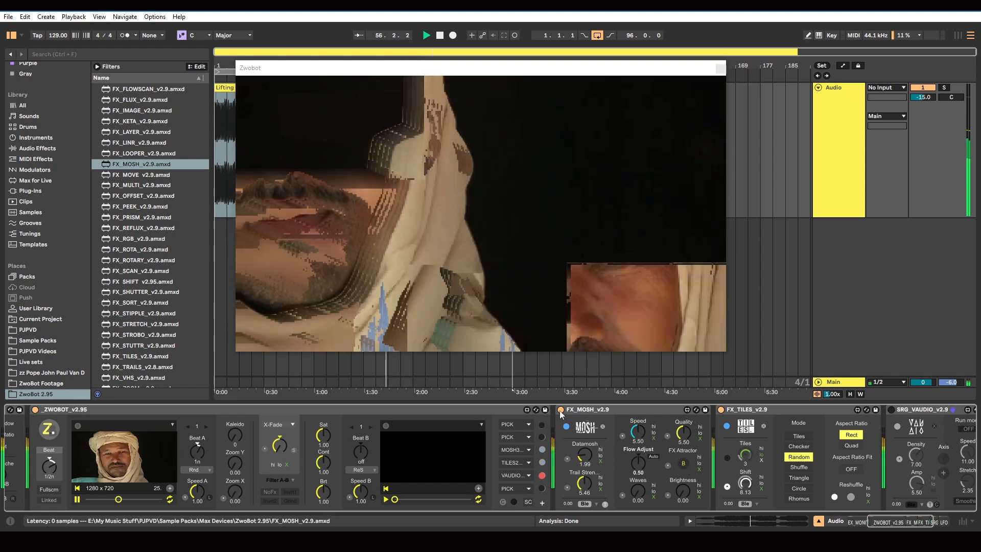
pyautogui.scroll(-3, 161, 335)
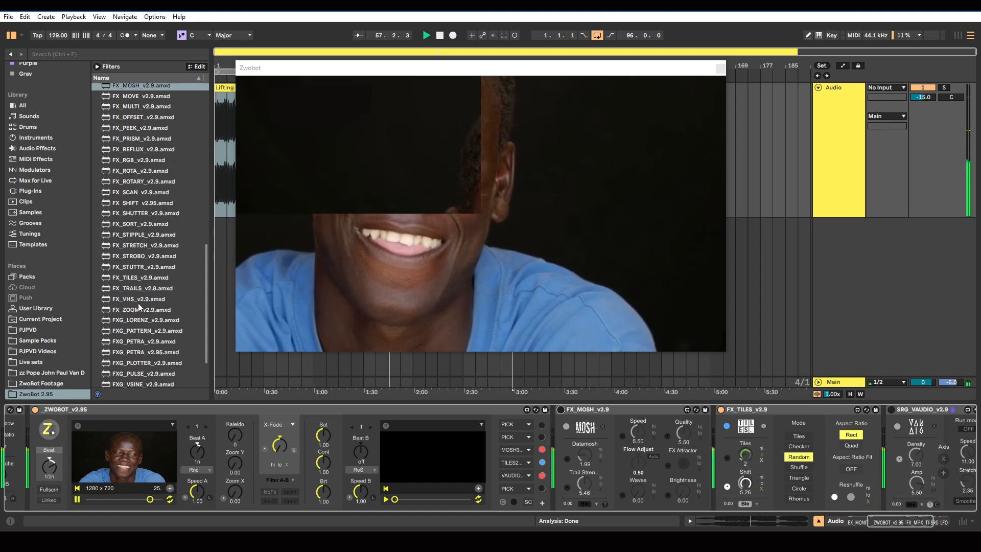
pyautogui.click(142, 288)
pyautogui.moveTo(480, 412); pyautogui.dragTo(558, 434)
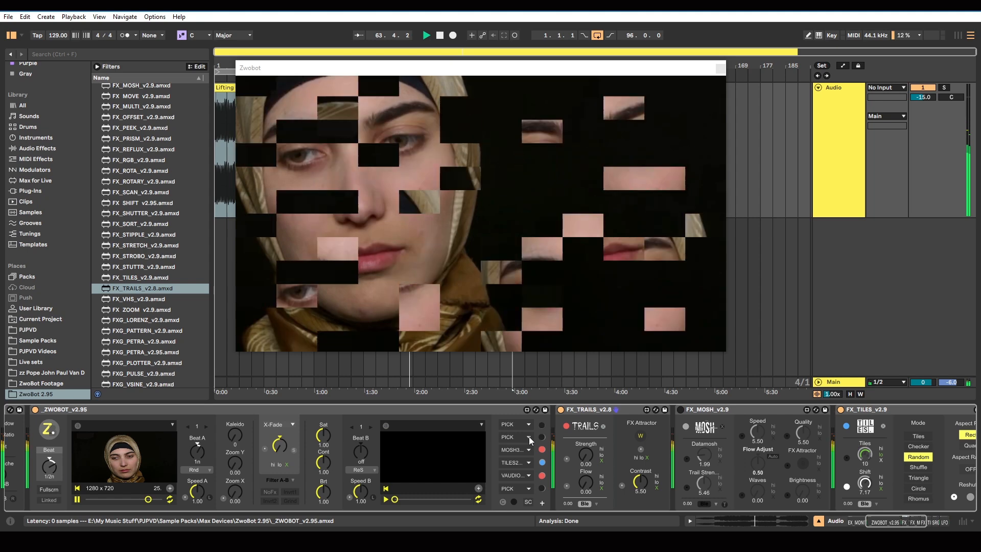
# Stop playback, assign TRAILS to ZWOBOT's second effect slot, activate the TRAILS effect, and restart playback
pyautogui.click(529, 437)
pyautogui.click(529, 437)
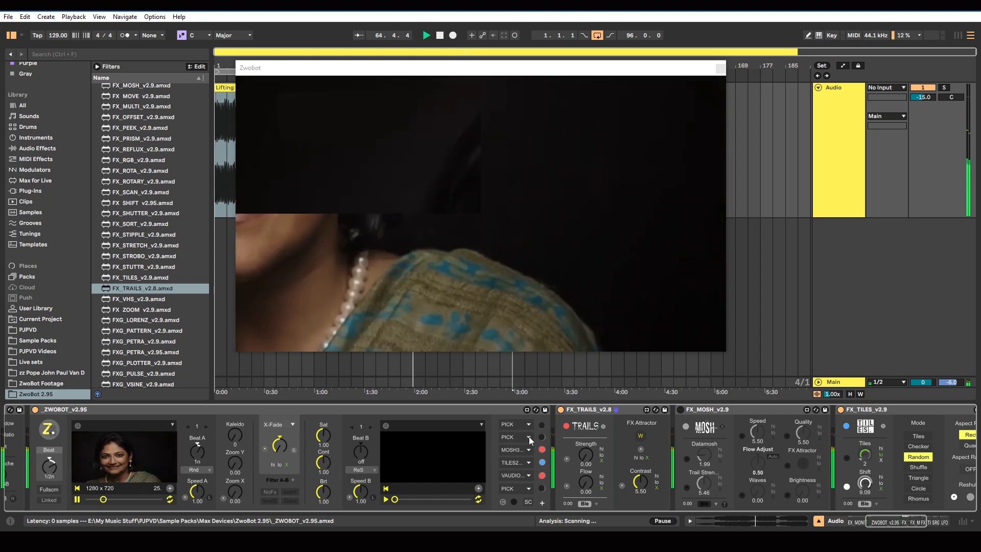
pyautogui.click(439, 36)
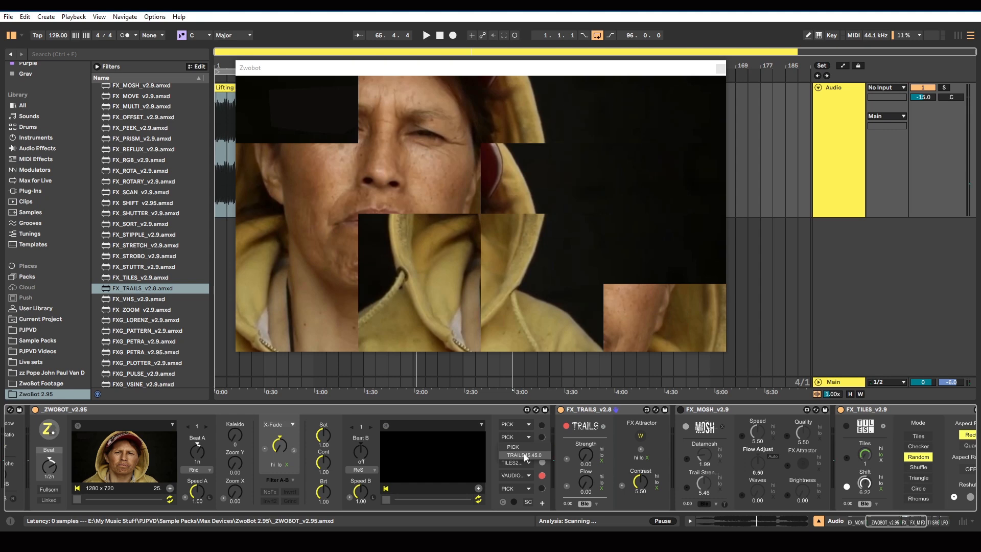
pyautogui.click(427, 35)
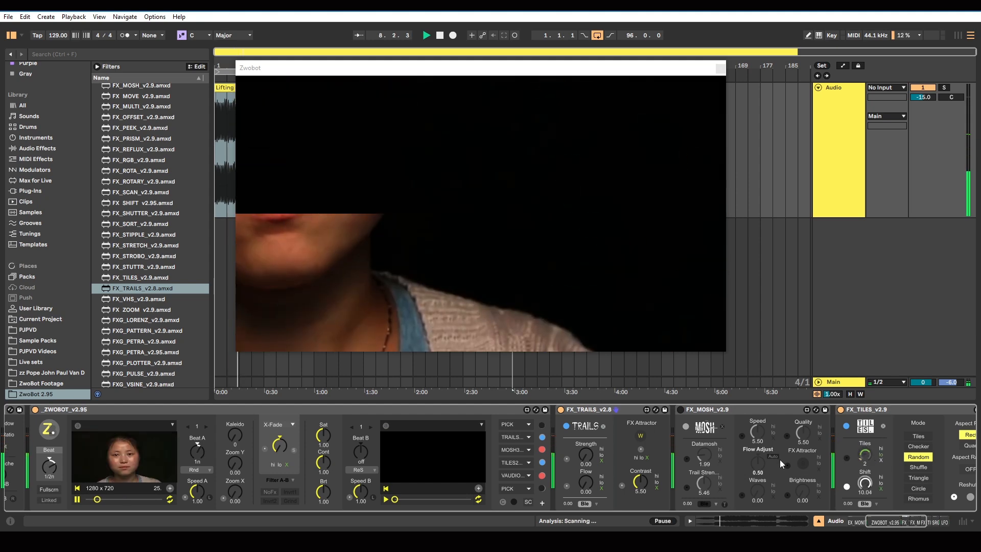
# Try the TILES effect with the Quad aspect ratio and Shuffle mode, returning it to Rect and Random
pyautogui.moveTo(895, 520); pyautogui.dragTo(905, 520)
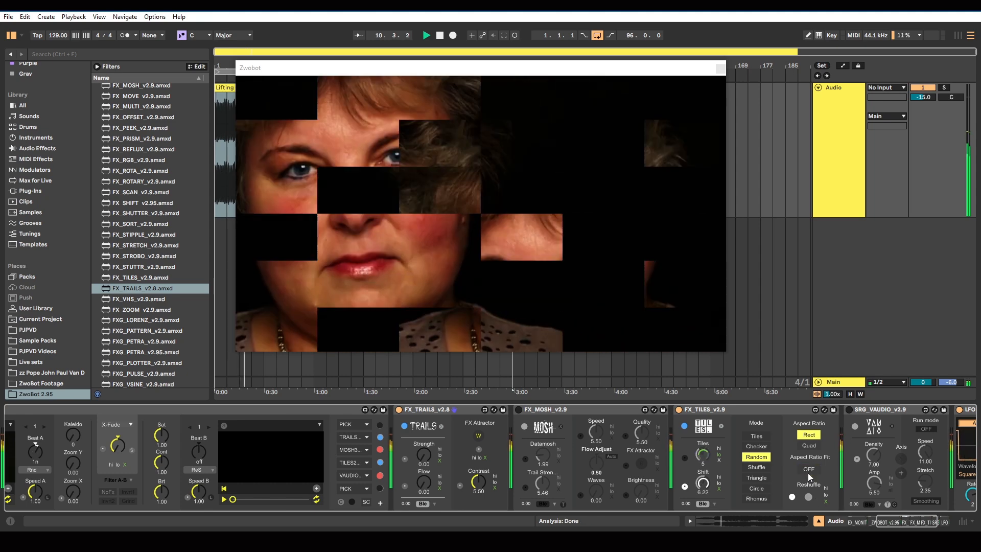
pyautogui.click(808, 446)
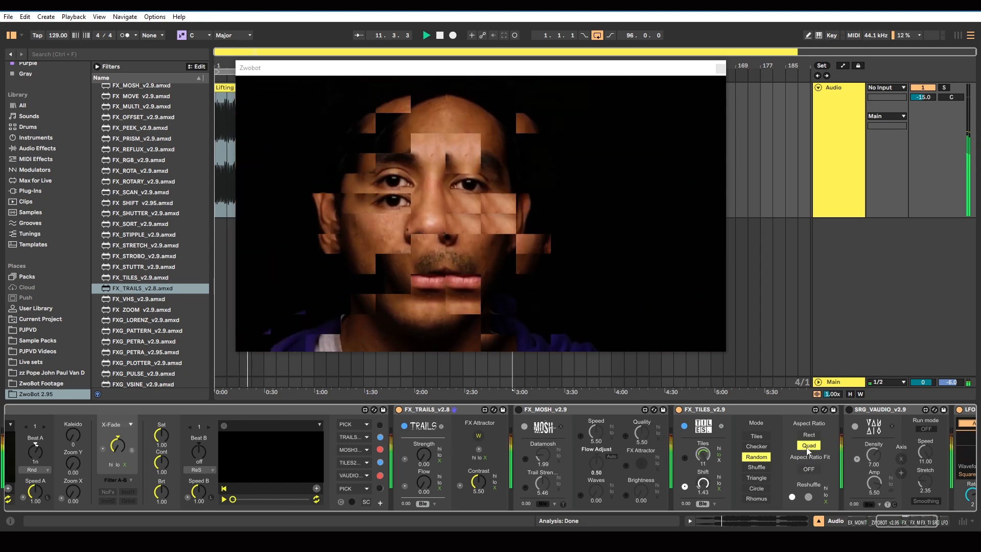
pyautogui.click(809, 435)
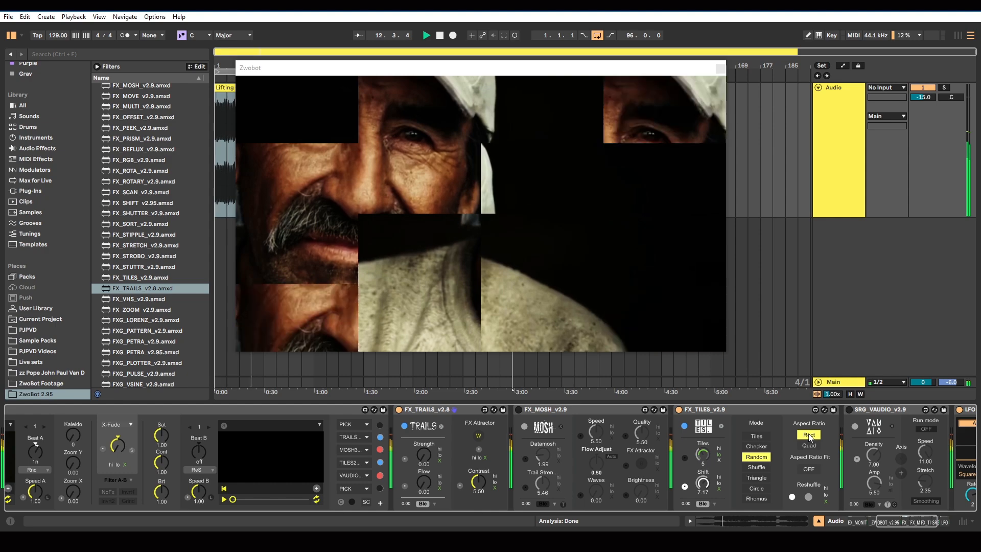
pyautogui.click(756, 466)
pyautogui.click(756, 458)
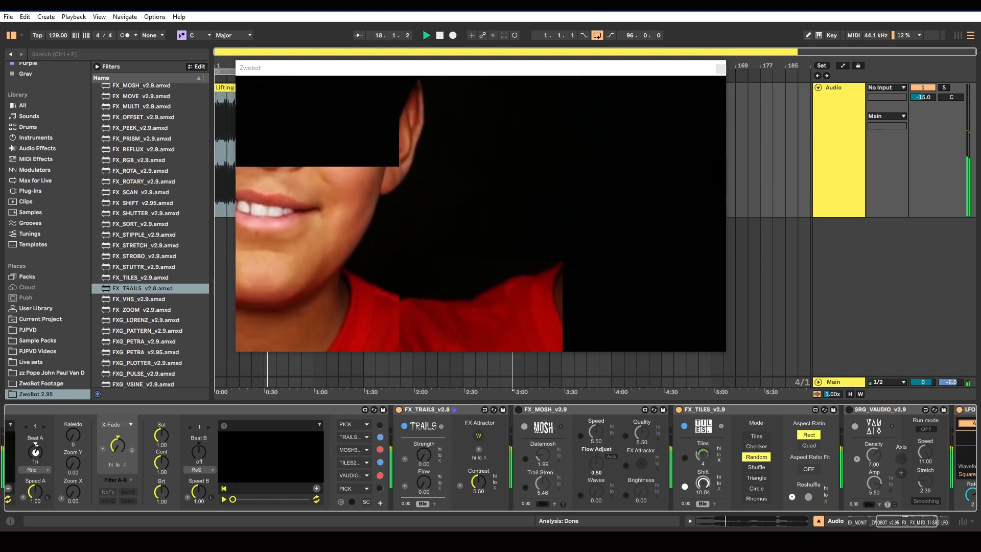
# Switch to VLC, watch the reference clip beside the Zwobot output window, pause it, and return to Ableton Live with the output window moved back
pyautogui.hscroll(-10, 774, 490)
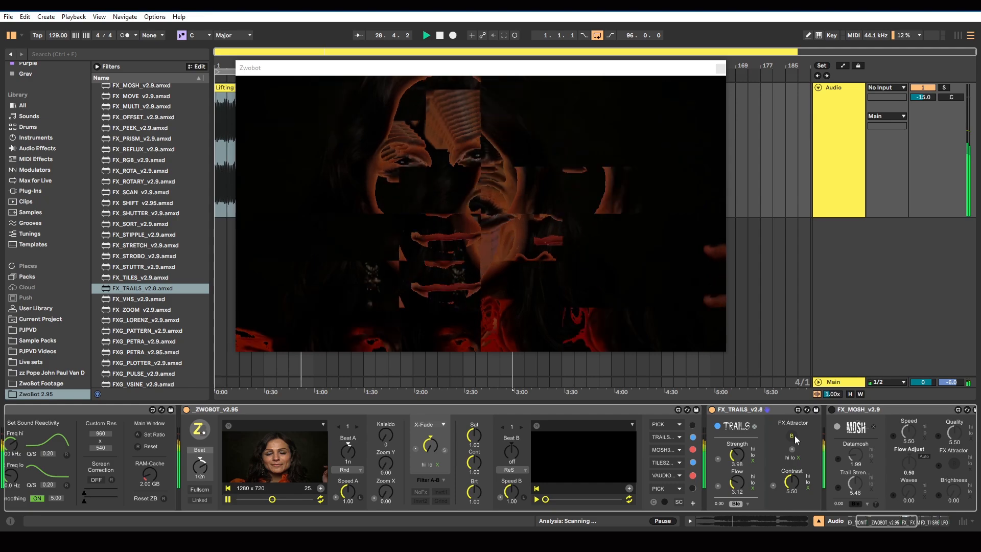
pyautogui.hotkey('alt', 'Tab')
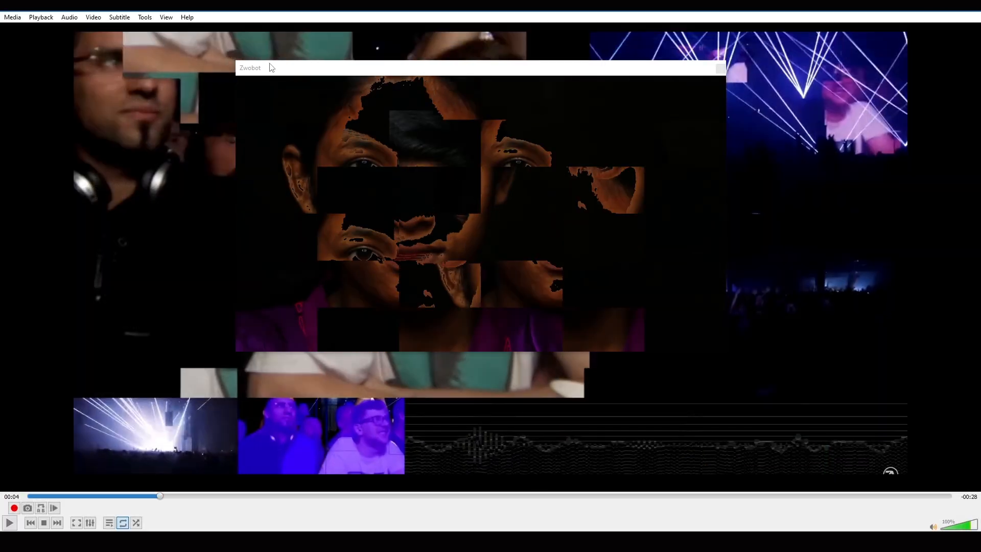
pyautogui.moveTo(271, 67); pyautogui.dragTo(676, 233)
pyautogui.click(10, 523)
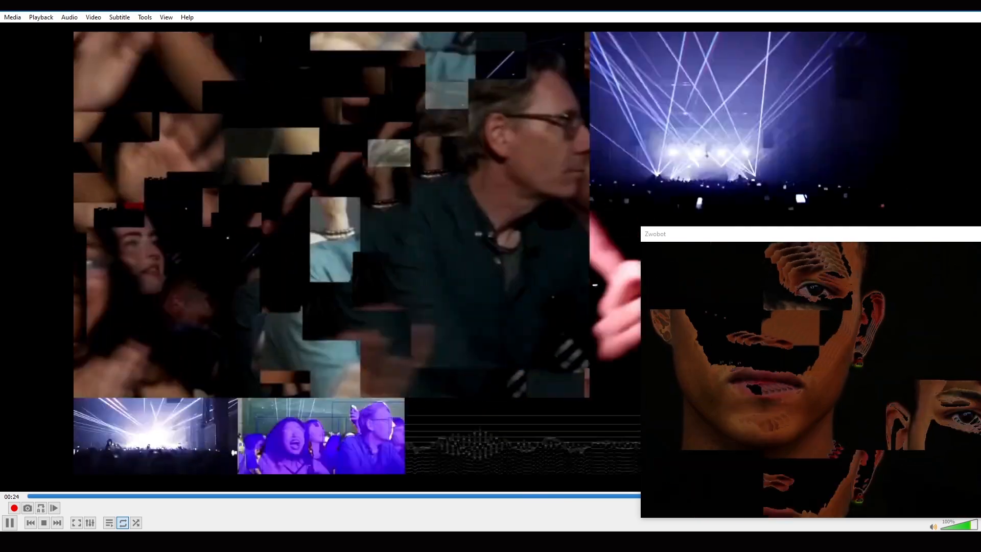
pyautogui.press('space')
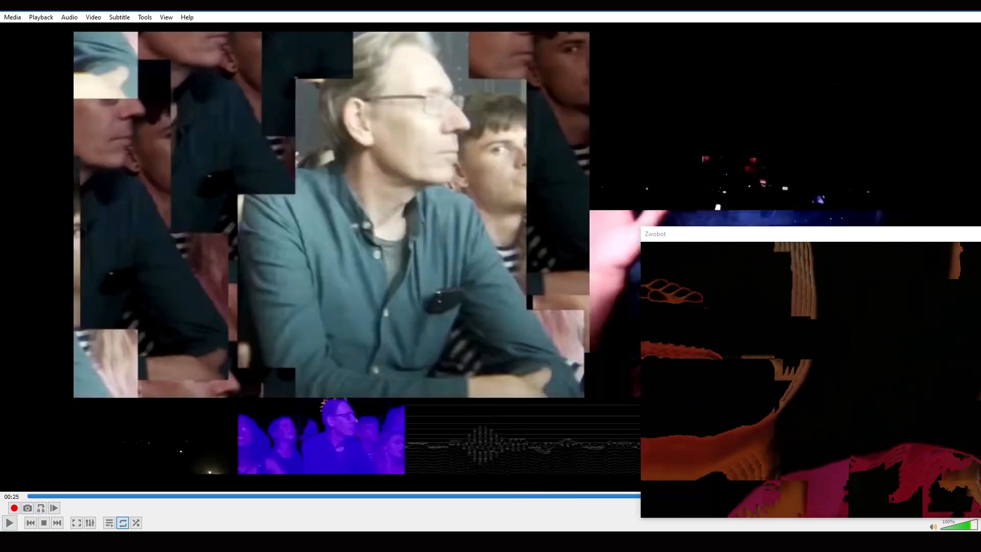
pyautogui.hotkey('alt', 'Tab')
pyautogui.moveTo(724, 240); pyautogui.dragTo(268, 90)
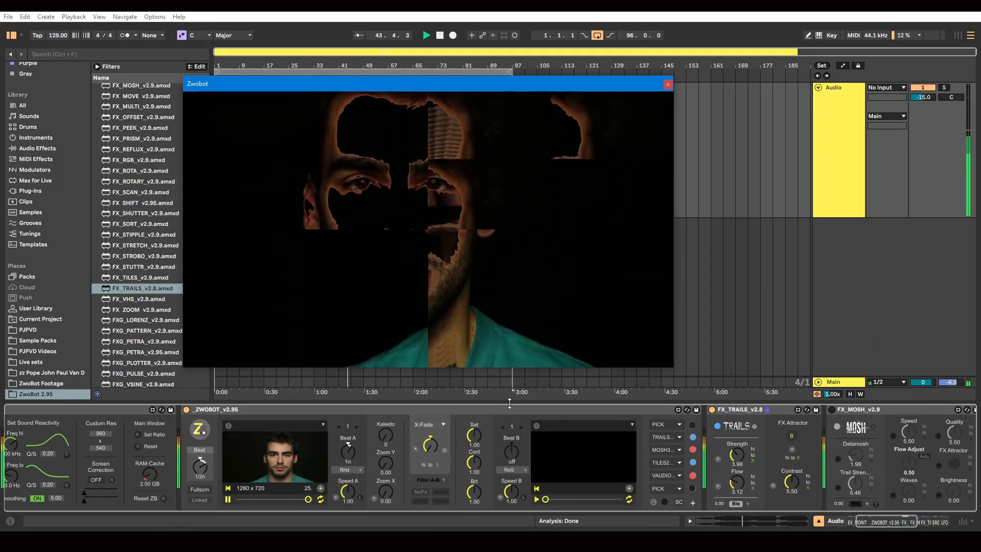
# Try TRAILS' Strength at 1.21 and 6.06, and make it react to the audio
pyautogui.click(736, 447)
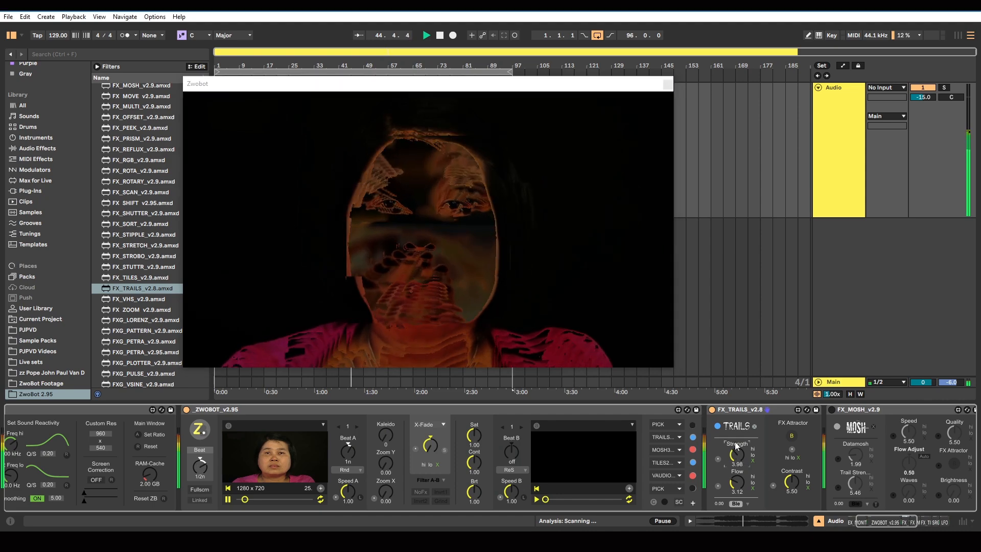
pyautogui.moveTo(735, 447); pyautogui.dragTo(736, 473)
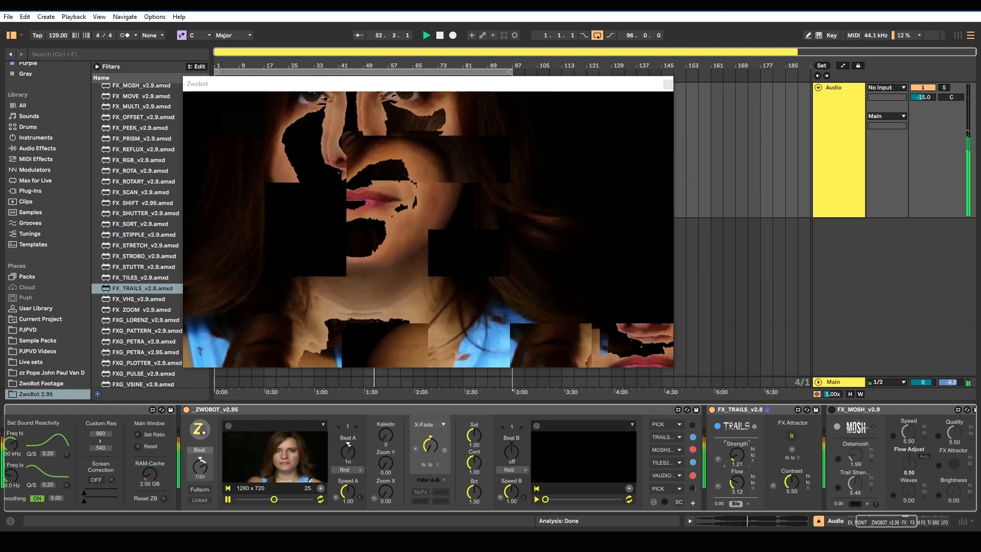
pyautogui.moveTo(735, 439); pyautogui.dragTo(735, 409)
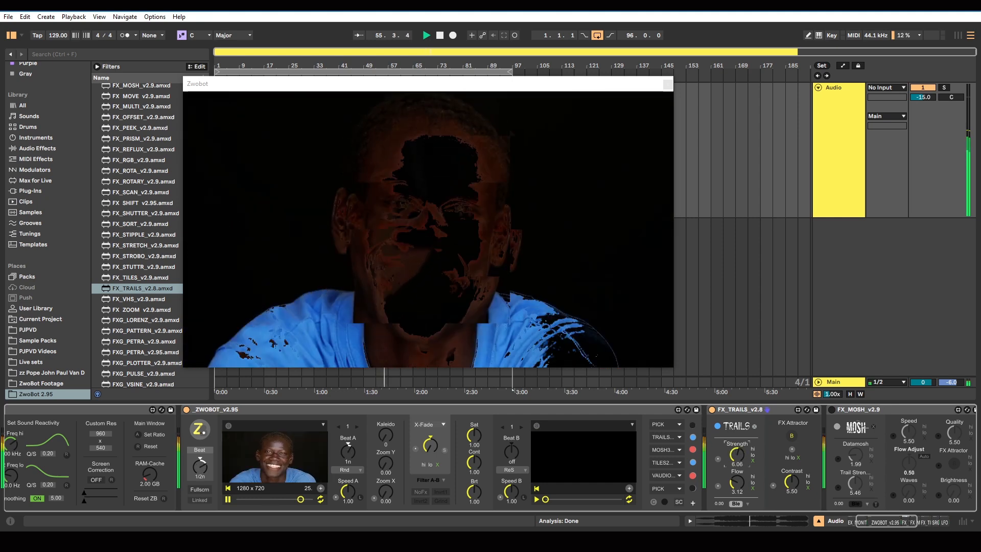
pyautogui.moveTo(736, 454)
pyautogui.mouseDown()
pyautogui.moveTo(736, 412)
pyautogui.moveTo(736, 463)
pyautogui.moveTo(744, 440)
pyautogui.mouseUp()
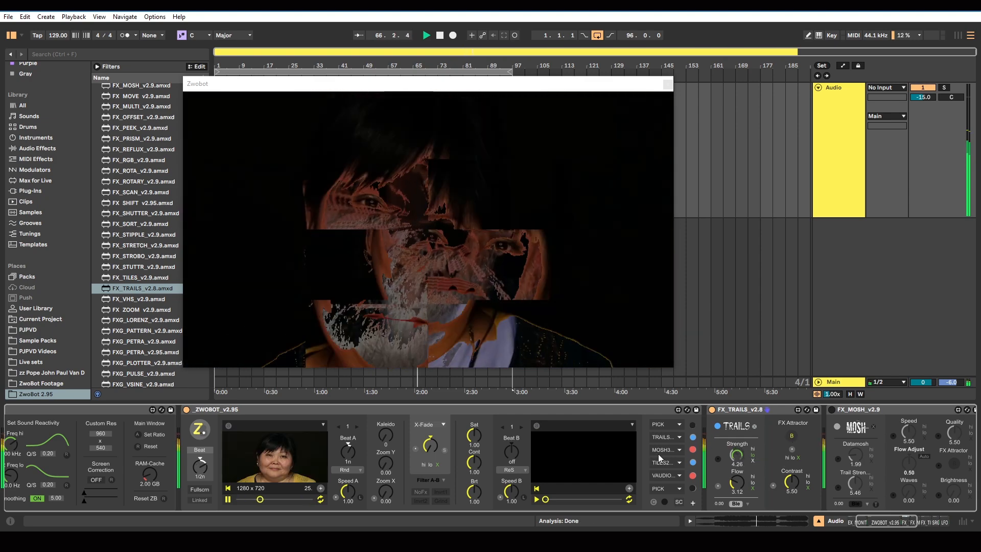
# Move TILES to ZwoBot's first effect slot, ahead of TRAILS, and modulate TRAILS' Contrast with the high frequencies
pyautogui.moveTo(665, 437); pyautogui.dragTo(655, 425)
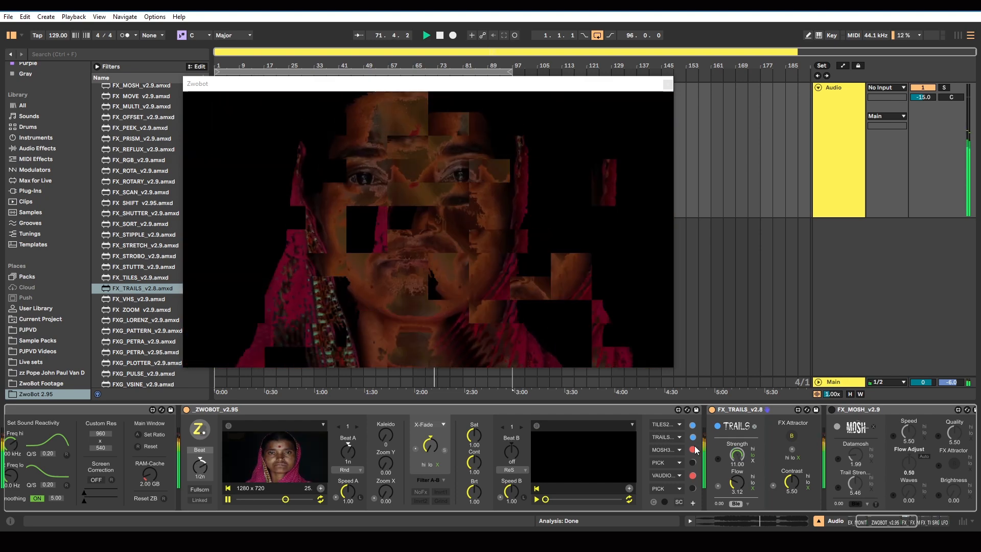
pyautogui.click(809, 475)
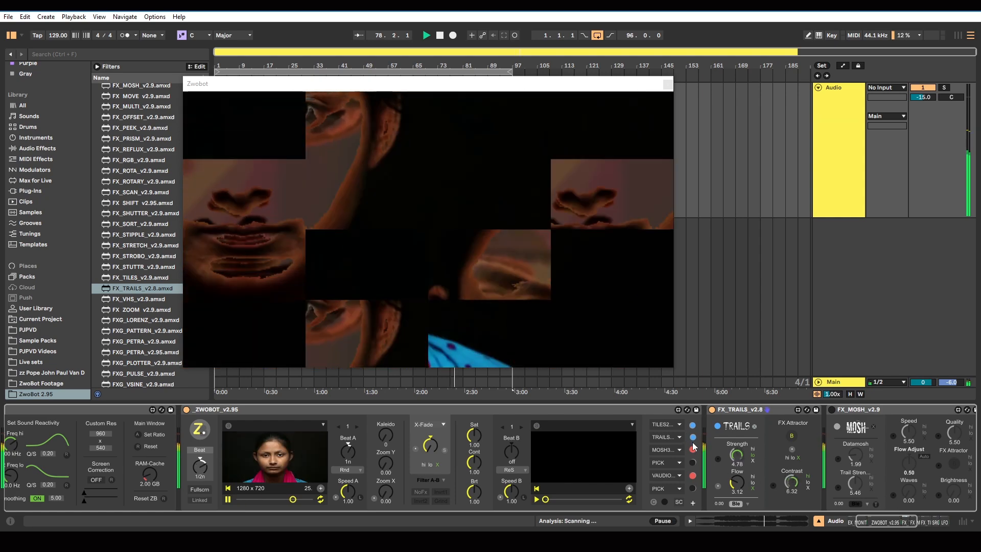
# Replace TRAILS with MOSH as the active effect, turning on the FX_MOSH device, and put TILES back in ZwoBot's fourth slot
pyautogui.click(692, 449)
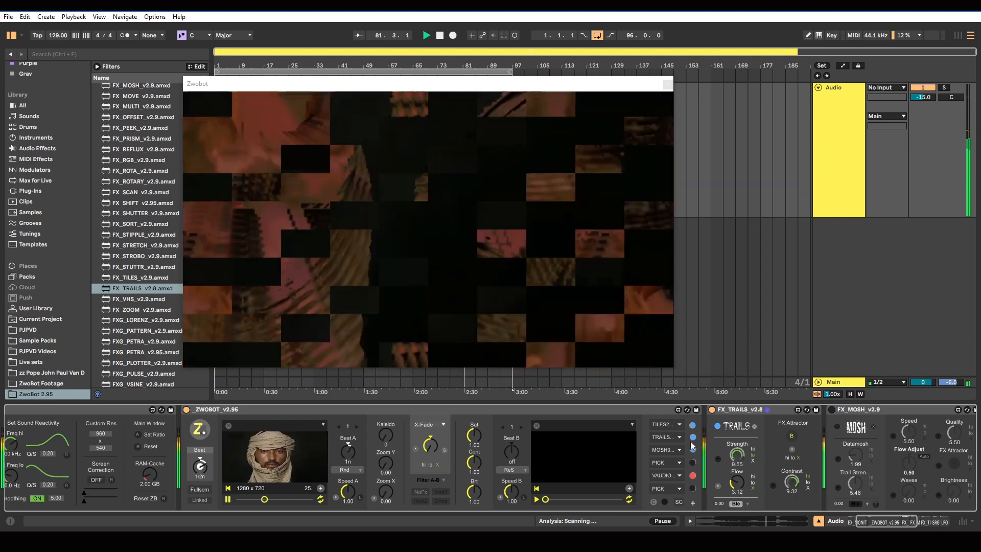
pyautogui.click(692, 437)
pyautogui.moveTo(864, 520); pyautogui.dragTo(870, 518)
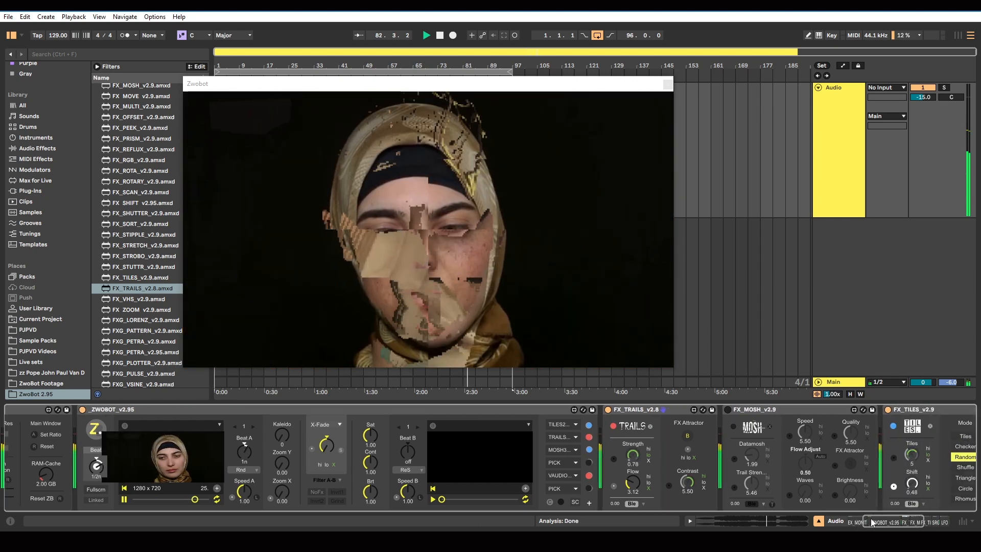
pyautogui.click(722, 413)
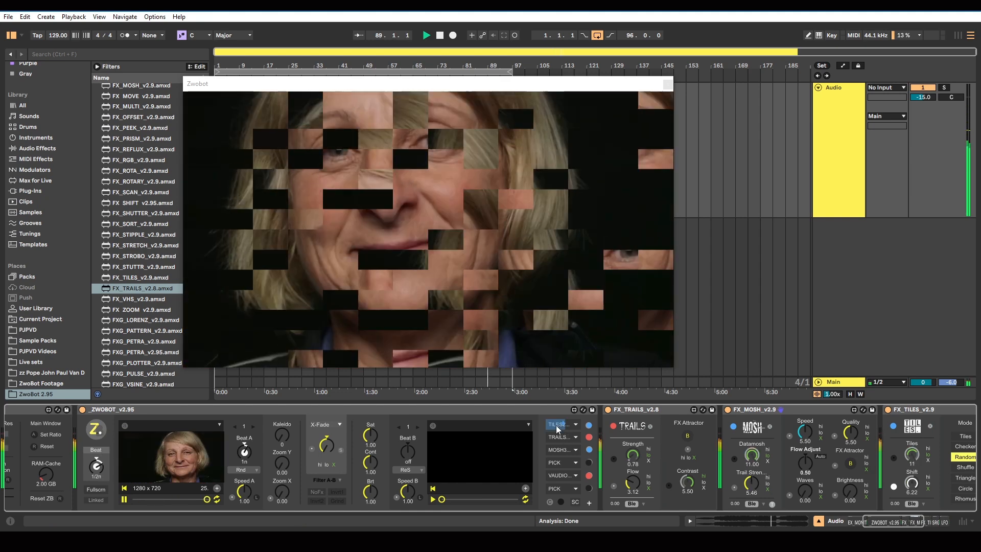
pyautogui.moveTo(556, 427); pyautogui.dragTo(556, 465)
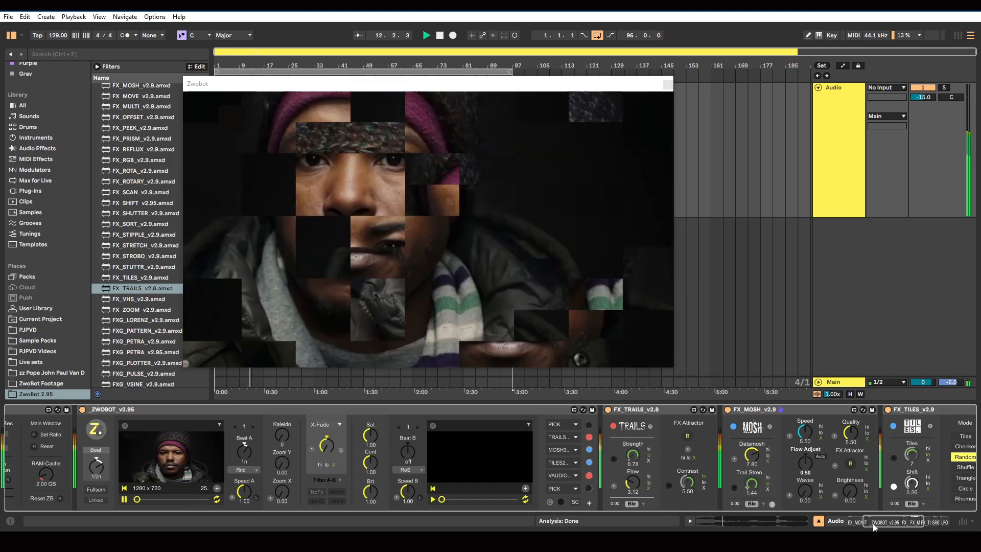
# Set MOSH's FX Attractor to W and Datamosh to 2.69, and test the toggle beside its blend mode on and off
pyautogui.scroll(-3, 873, 526)
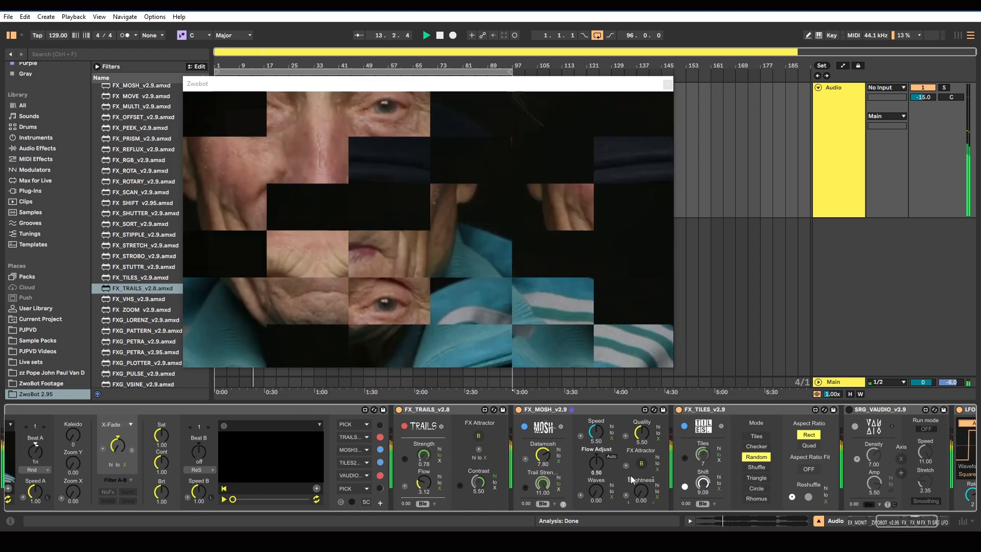
pyautogui.moveTo(645, 491)
pyautogui.mouseDown()
pyautogui.moveTo(645, 477)
pyautogui.moveTo(644, 491)
pyautogui.mouseUp()
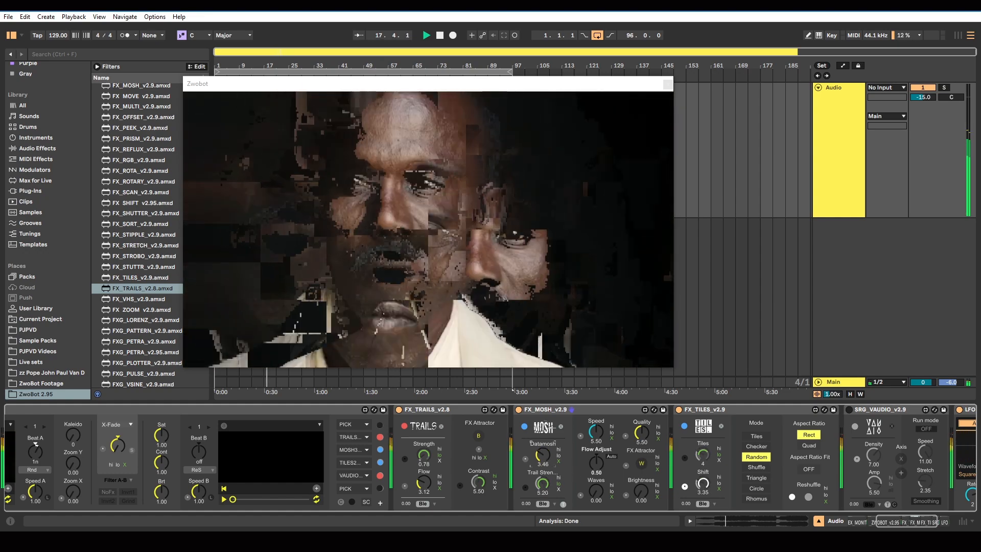
pyautogui.moveTo(544, 449); pyautogui.dragTo(544, 455)
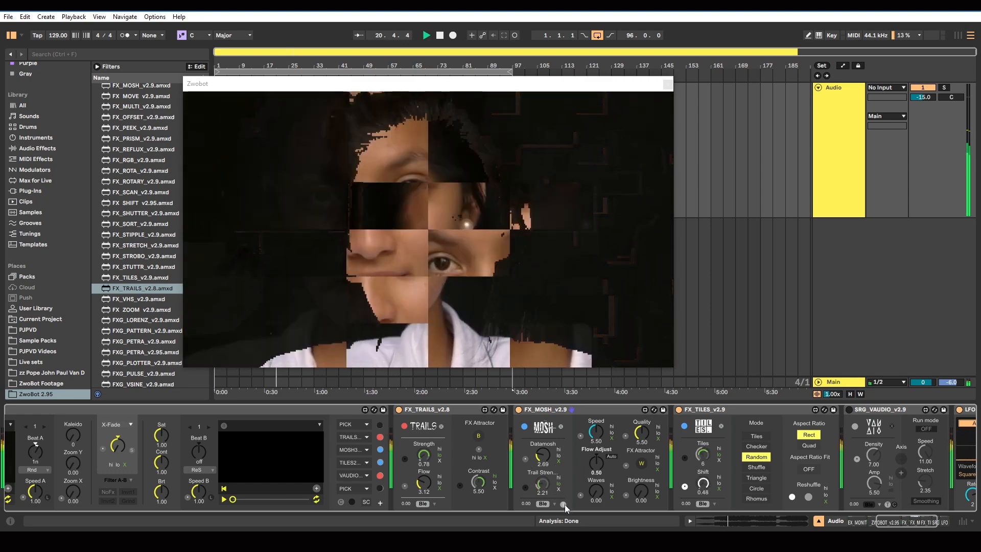
pyautogui.click(564, 504)
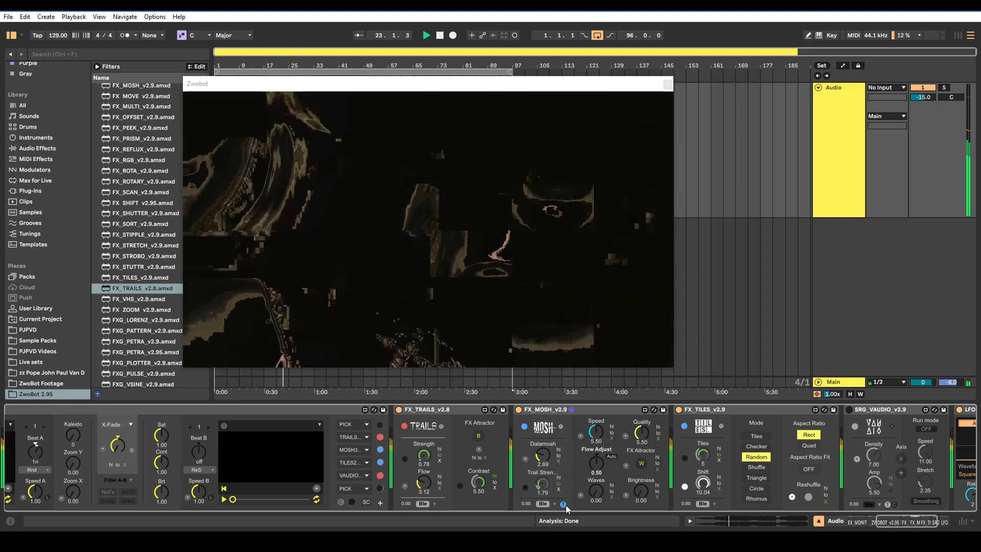
pyautogui.click(564, 504)
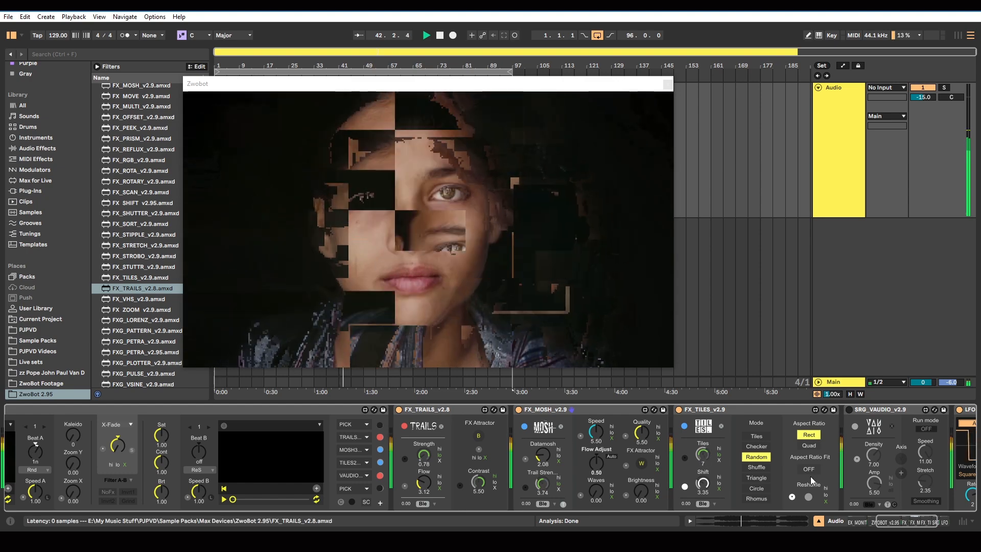
# Turn on the SRG_VAUDIO device and its ZwoBot slot, and compare the output with the FX_TILES device off and on
pyautogui.hscroll(3, 794, 433)
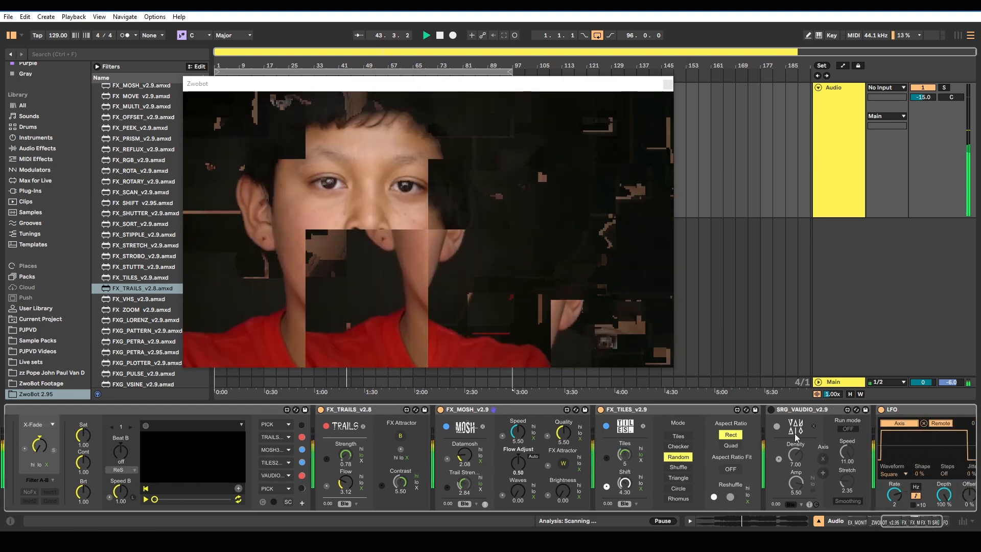
pyautogui.click(770, 412)
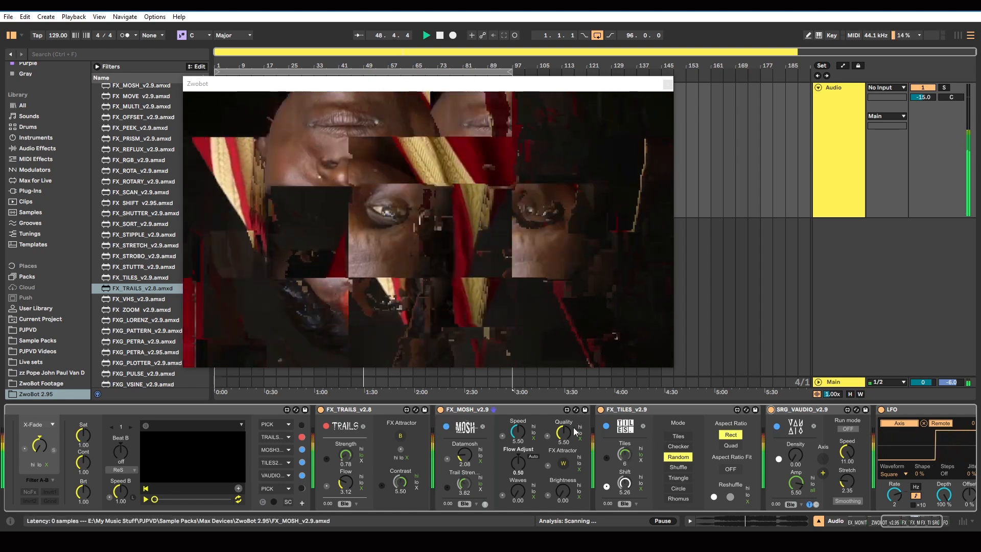
pyautogui.click(599, 411)
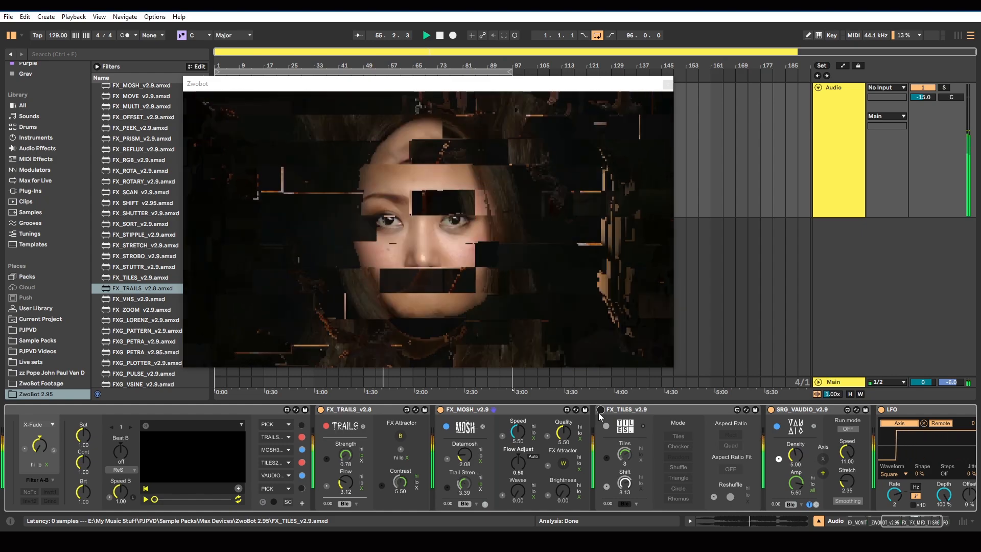
pyautogui.click(600, 410)
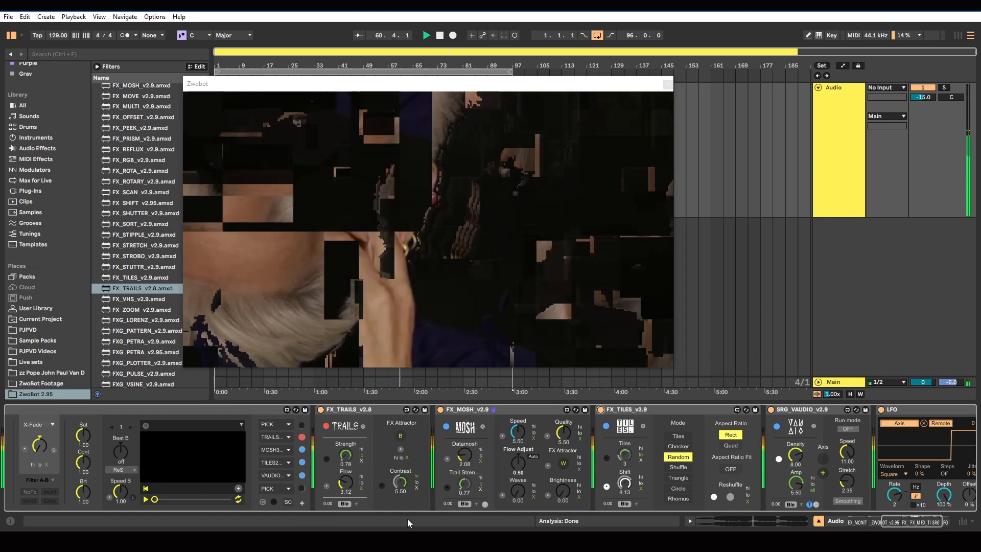
# Bring up the reference clip in VLC, shift the Zwobot output window aside to view it, and return to Ableton Live
pyautogui.click(393, 540)
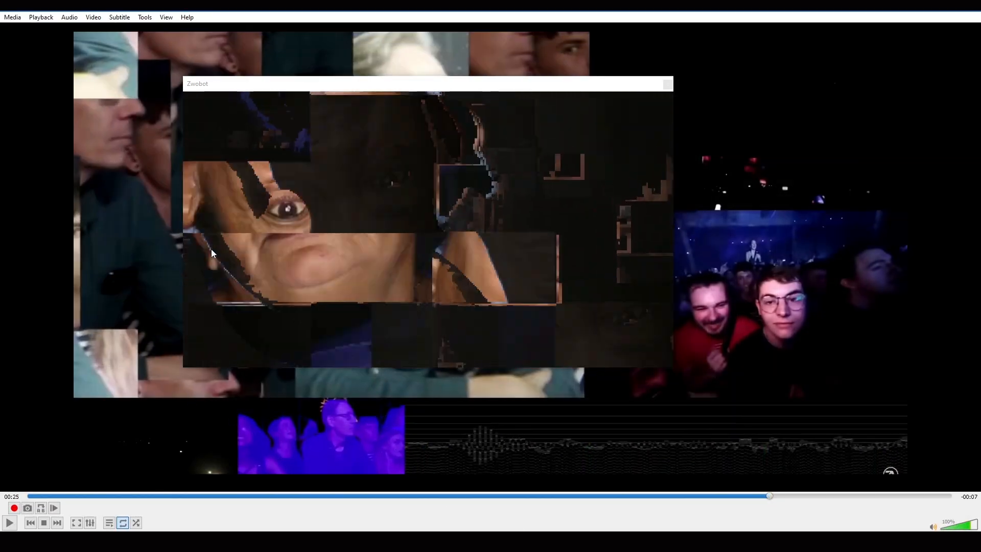
pyautogui.moveTo(266, 85); pyautogui.dragTo(600, 153)
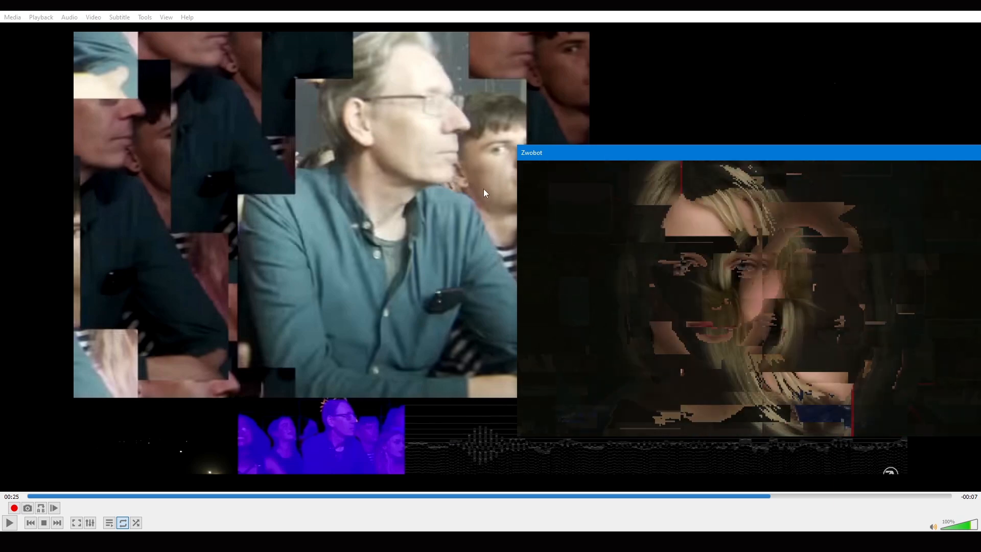
pyautogui.moveTo(544, 153); pyautogui.dragTo(287, 111)
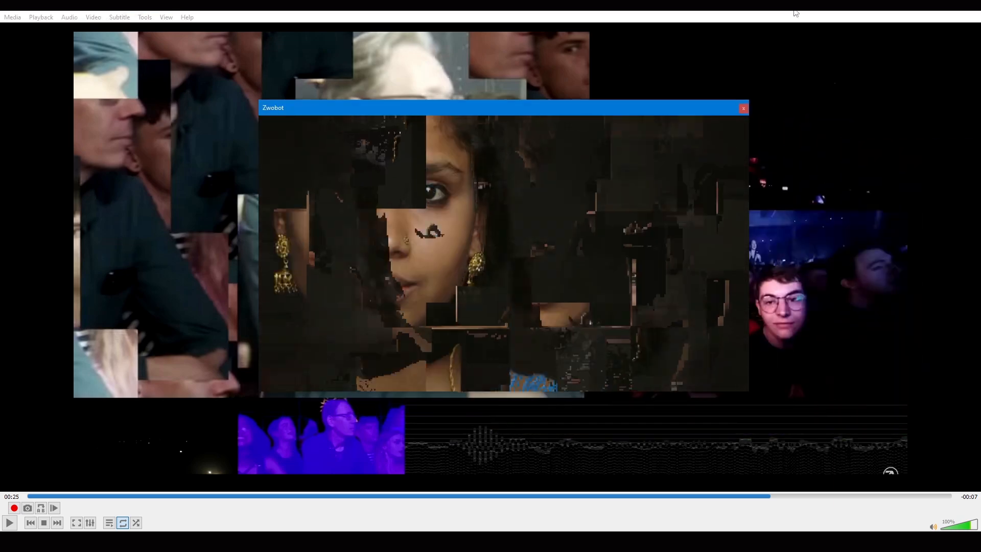
pyautogui.click(922, 6)
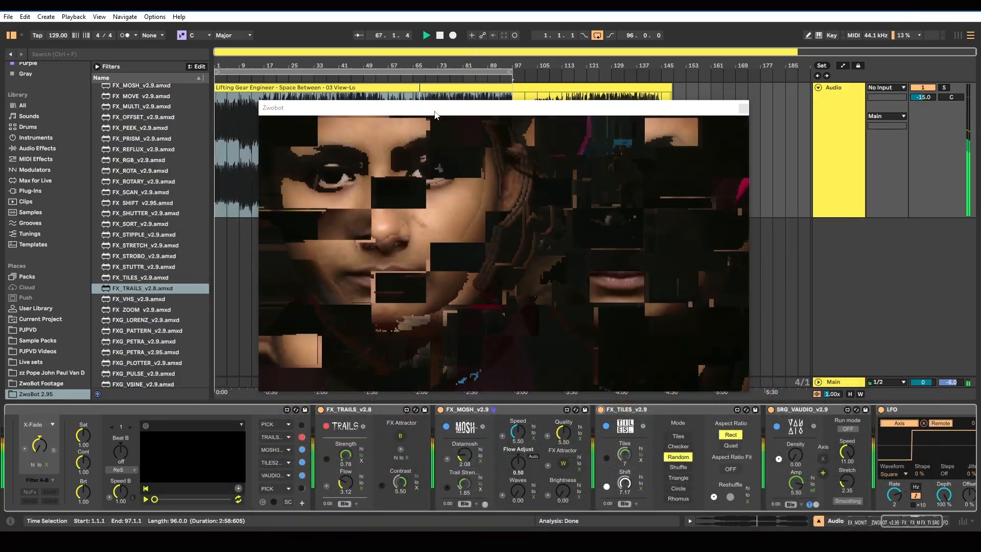
pyautogui.moveTo(442, 108); pyautogui.dragTo(459, 80)
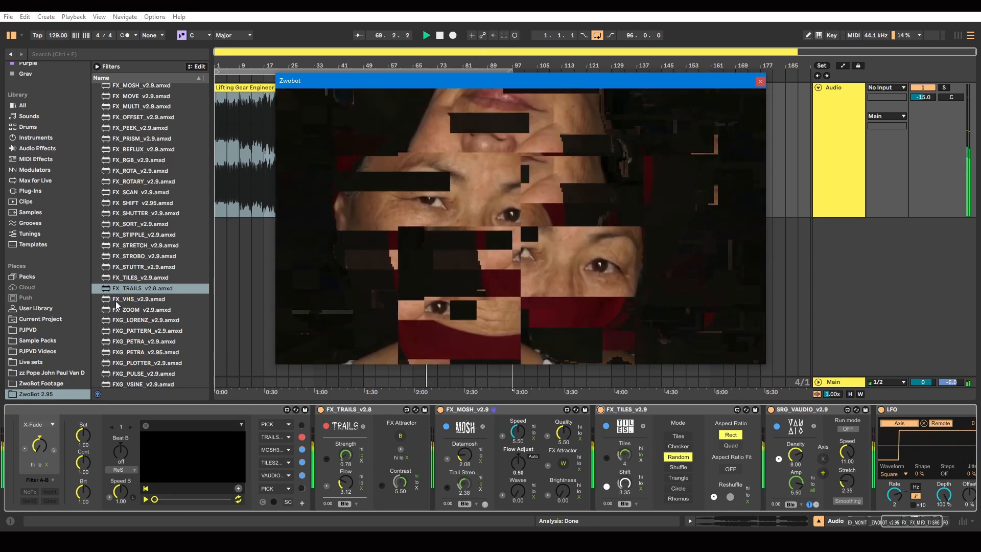
# Find FX_MULTI_v2.9 in the ZwoBot 2.95 folder and add it to the device chain directly before FX_TRAILS
pyautogui.scroll(-3, 113, 292)
pyautogui.scroll(-2, 153, 331)
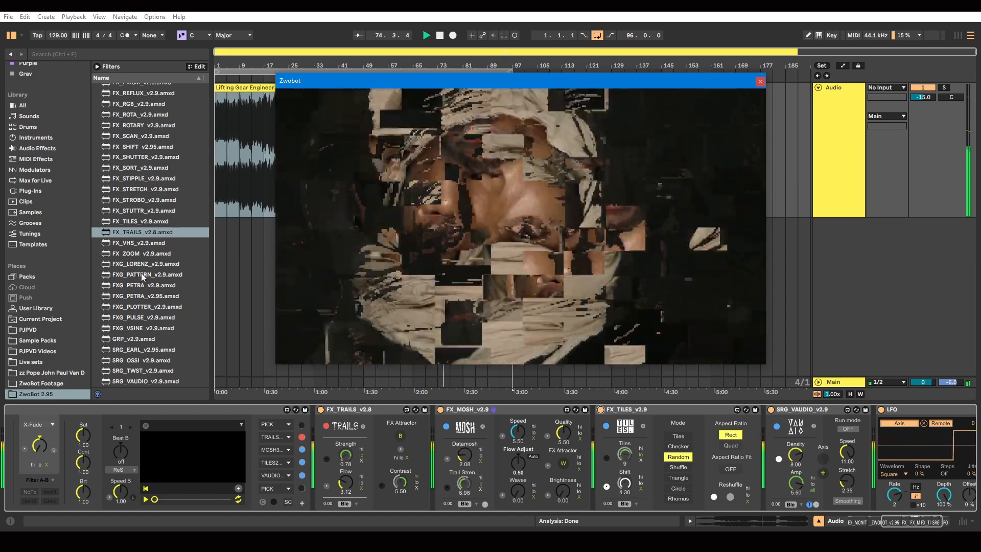
pyautogui.scroll(5, 138, 271)
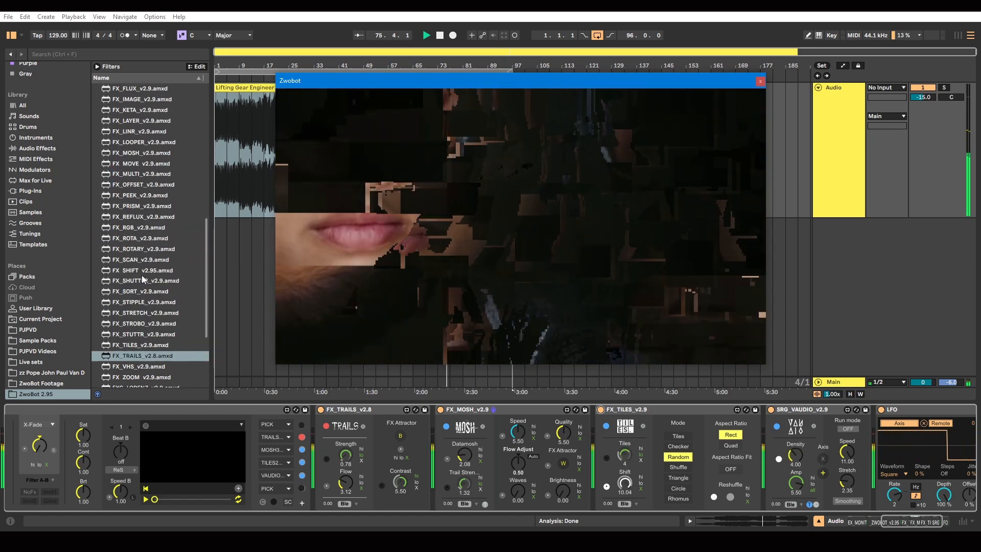
pyautogui.scroll(3, 142, 275)
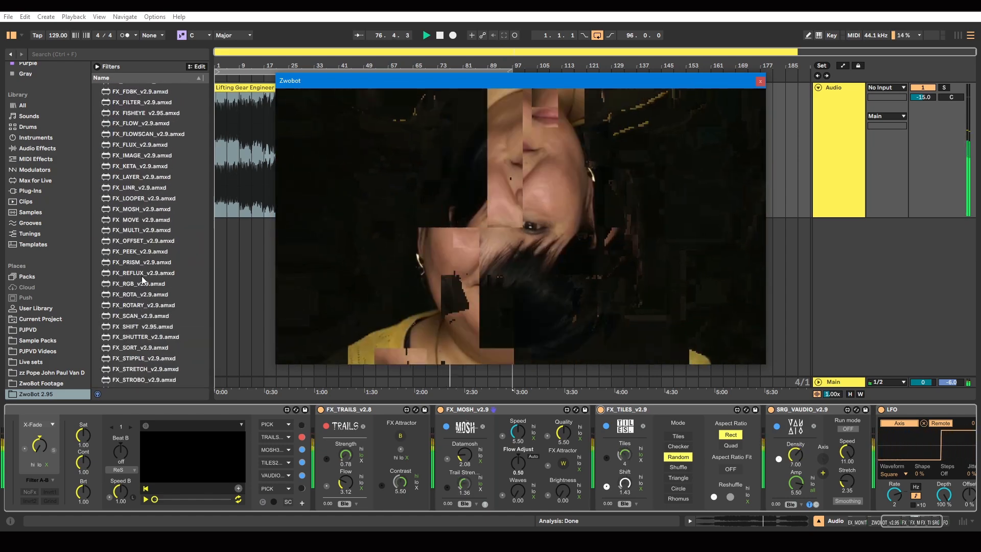
pyautogui.click(130, 231)
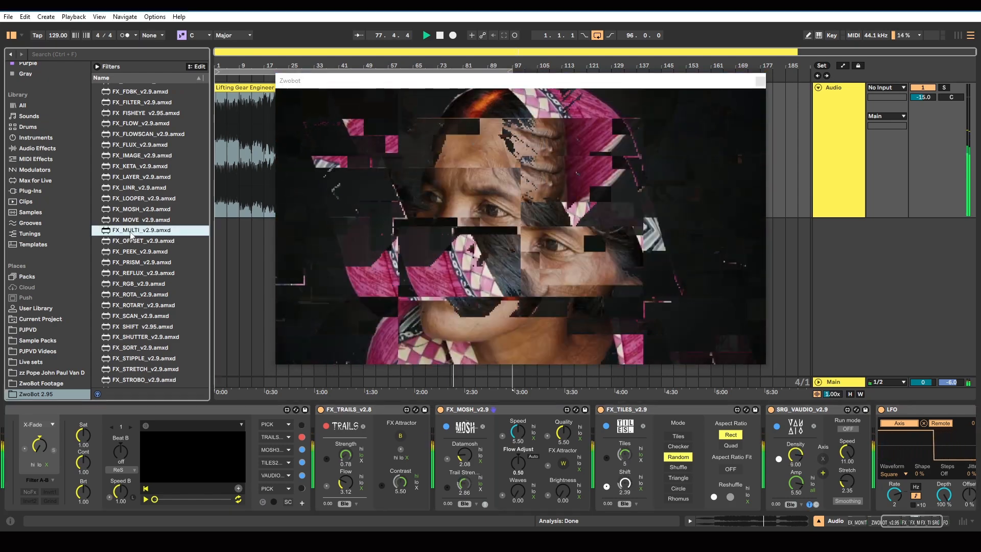
pyautogui.moveTo(327, 428); pyautogui.dragTo(315, 439)
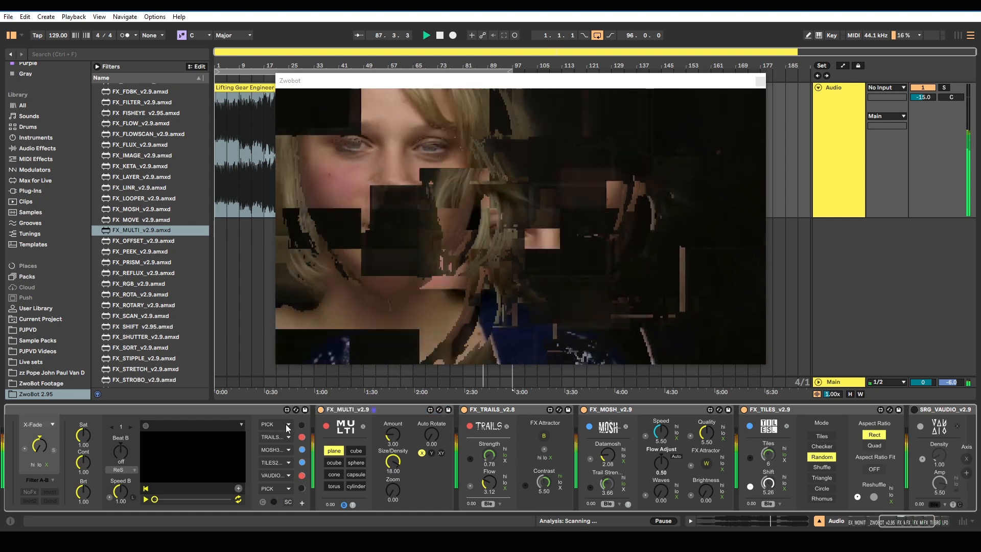
# Stop playback, load MULTI into ZwoBot's first effect slot, turn the slot on and restart playback
pyautogui.click(440, 35)
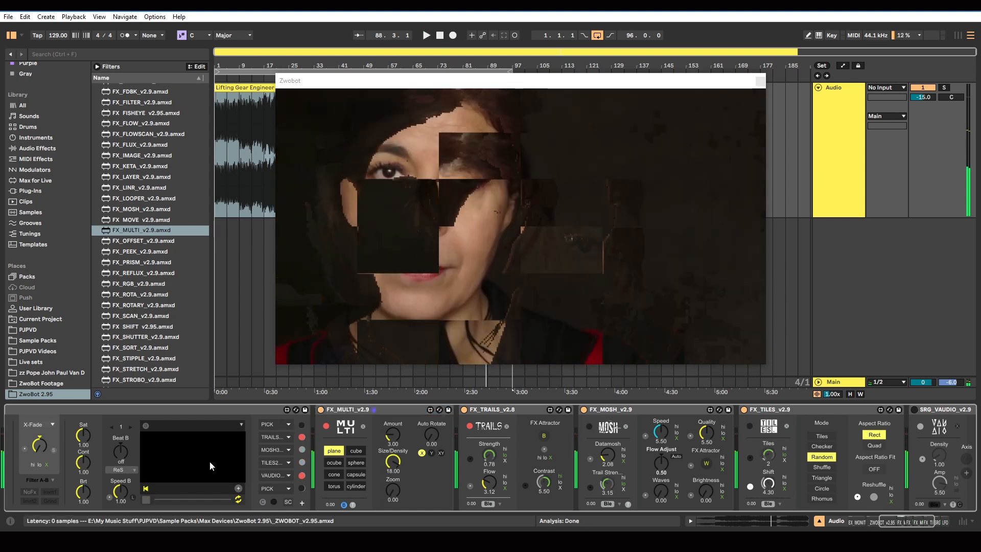
pyautogui.click(289, 425)
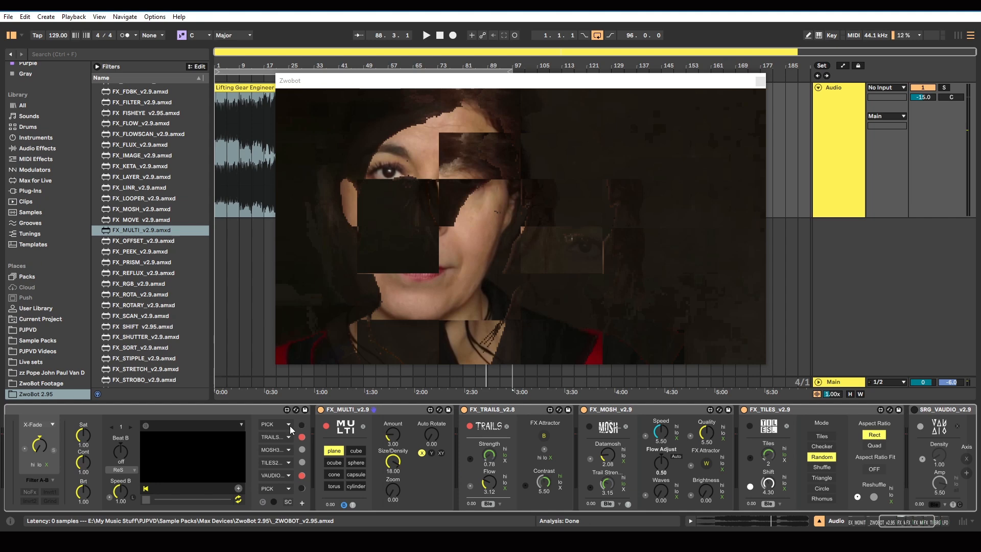
pyautogui.click(302, 424)
pyautogui.click(426, 35)
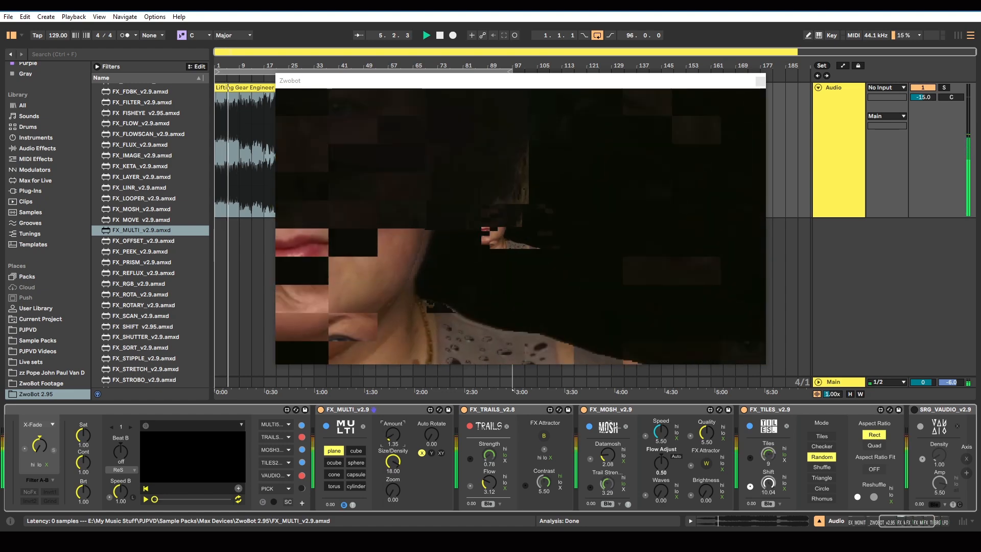
# Move MULTI to ZwoBot's sixth effect slot and set its Amount to 3.12, Size/Density to 20.00 and Zoom to 4.76
pyautogui.moveTo(391, 462); pyautogui.dragTo(393, 444)
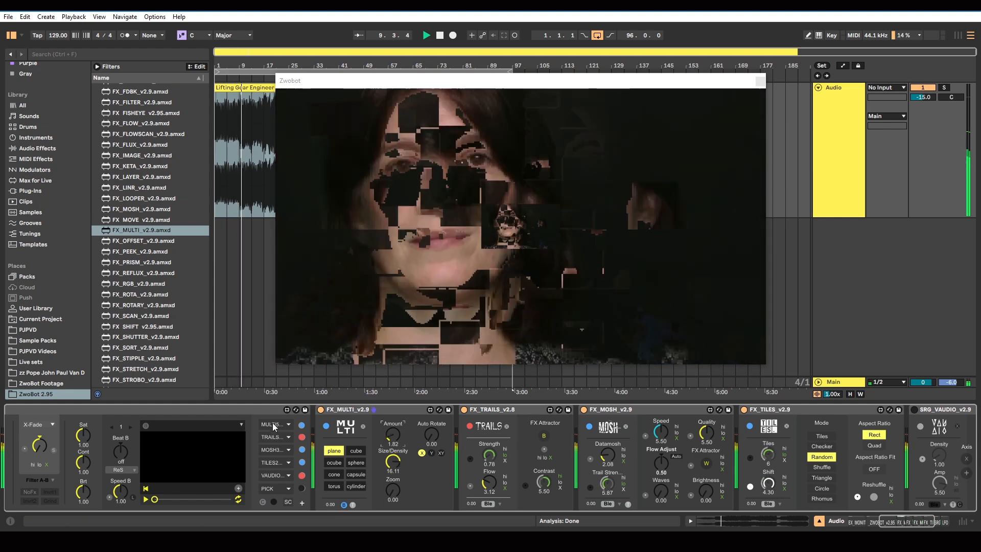
pyautogui.moveTo(273, 464); pyautogui.dragTo(274, 488)
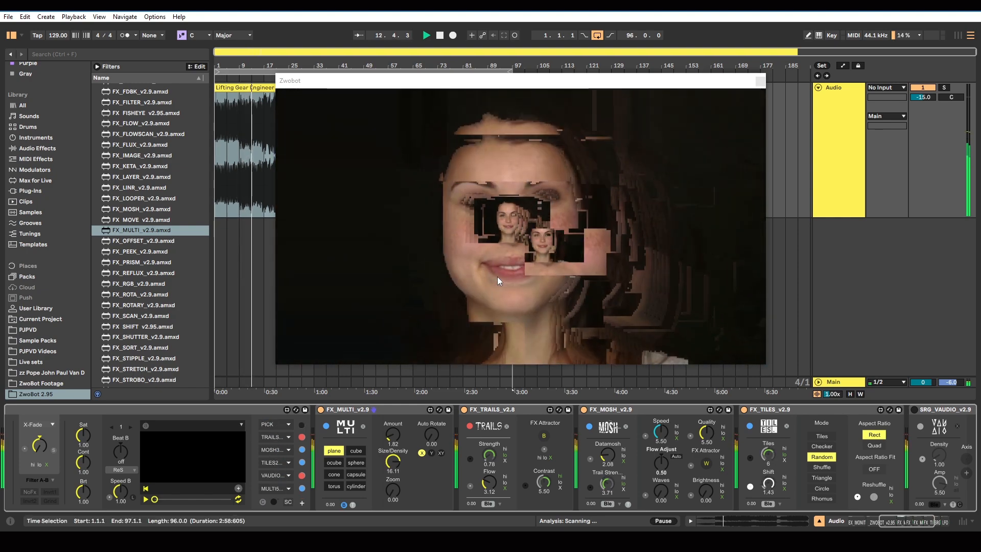
pyautogui.moveTo(396, 467); pyautogui.dragTo(391, 432)
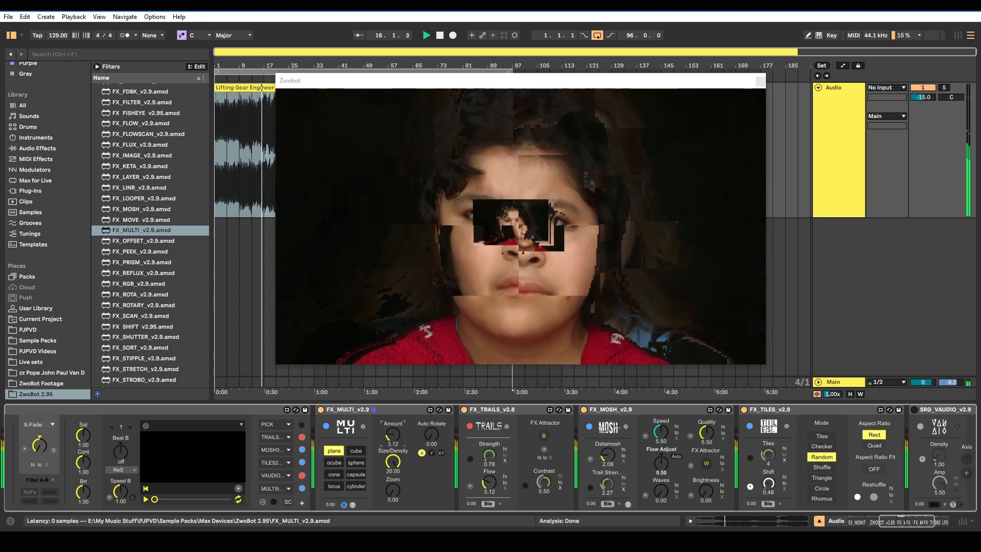
pyautogui.moveTo(394, 492); pyautogui.dragTo(394, 476)
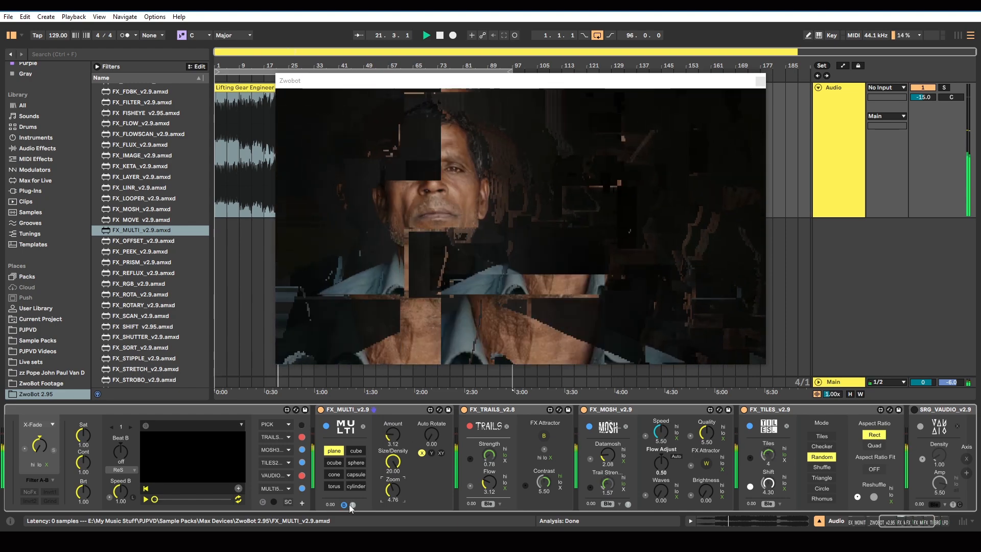
# Compare the output with each of the two toggles below MULTI's shapes on and off, leaving only the first on, and set Zoom to 5.11
pyautogui.click(352, 504)
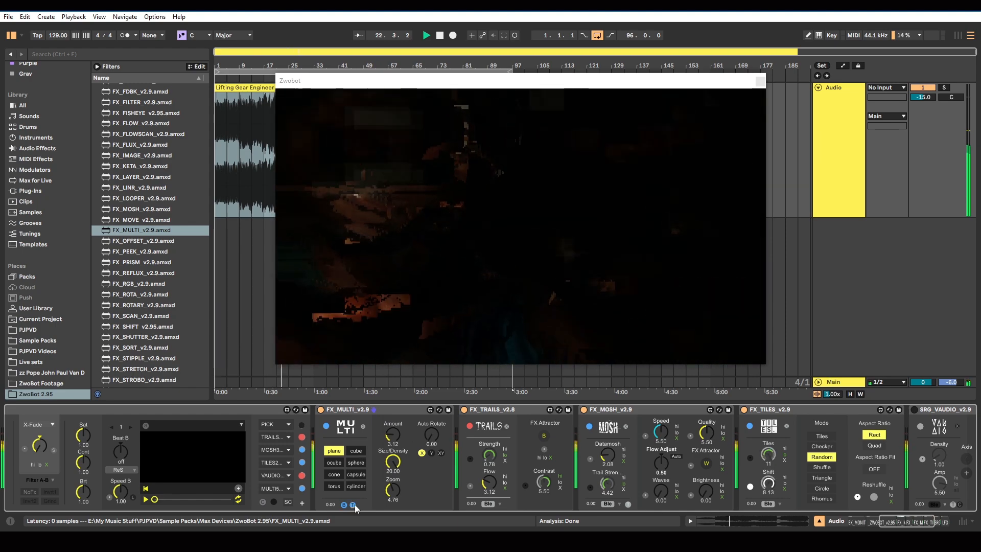
pyautogui.click(343, 504)
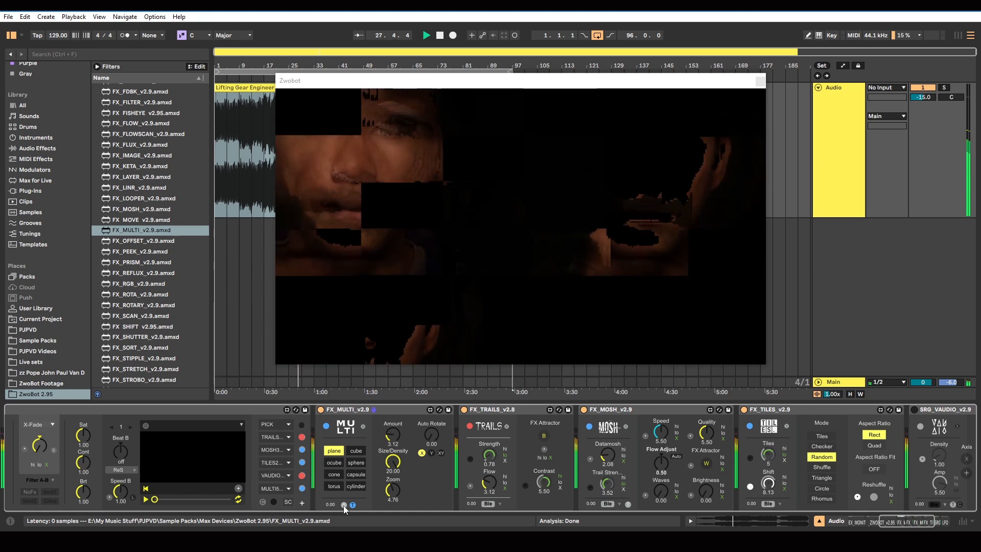
pyautogui.click(343, 505)
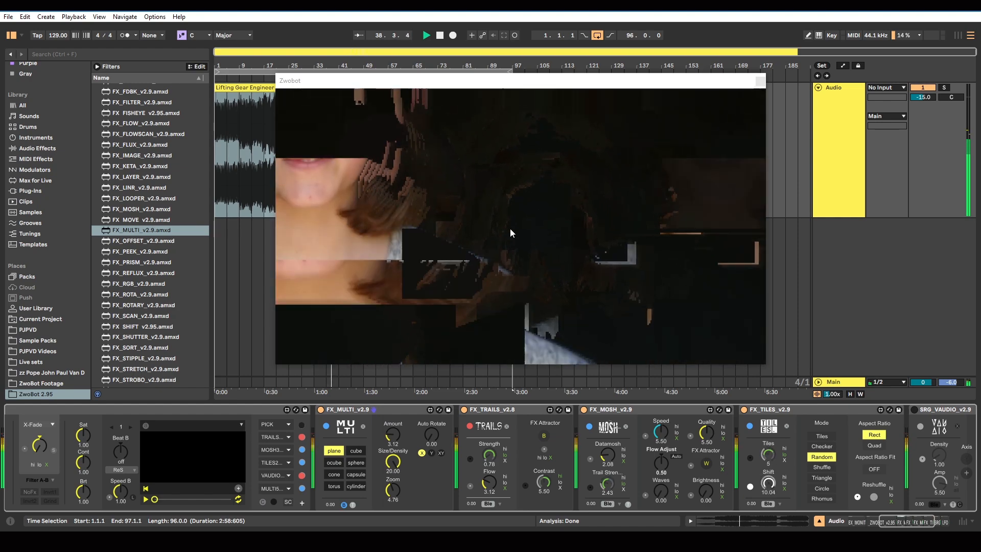
pyautogui.moveTo(392, 490); pyautogui.dragTo(392, 485)
pyautogui.click(352, 505)
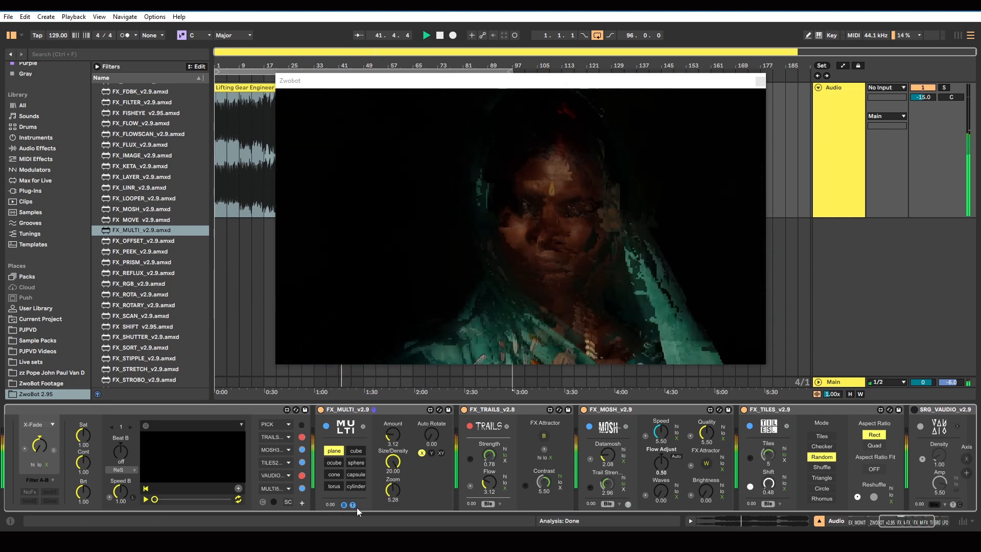
pyautogui.click(352, 505)
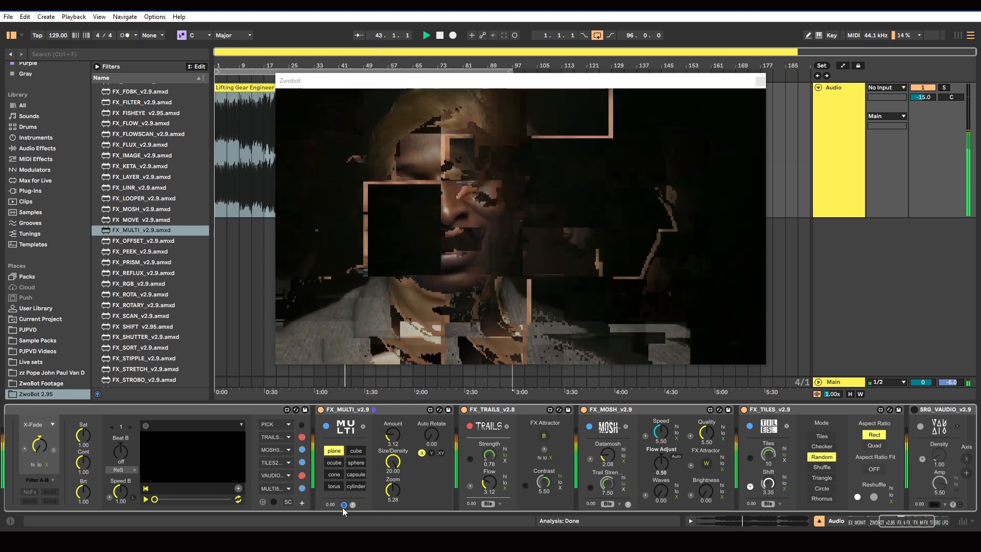
pyautogui.click(343, 505)
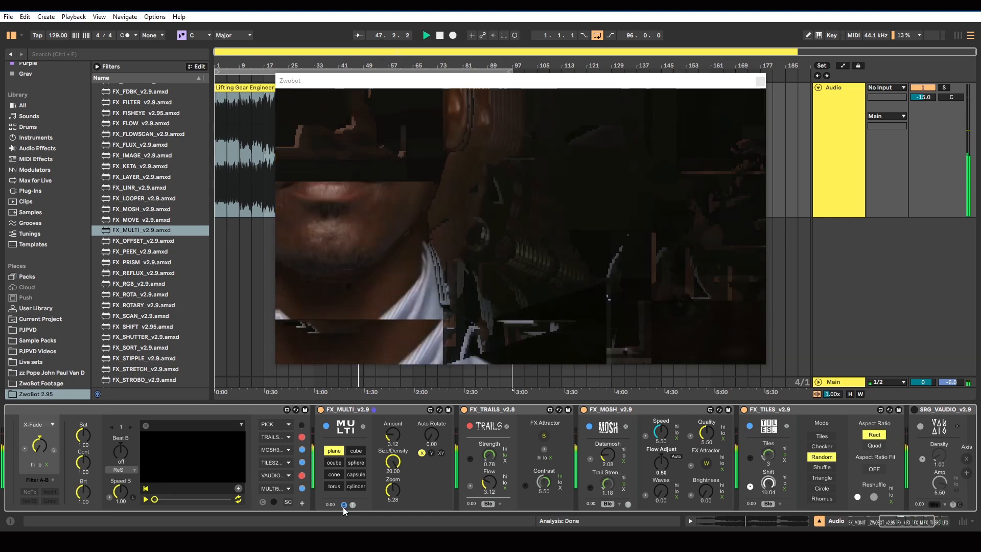
pyautogui.click(343, 505)
pyautogui.click(352, 505)
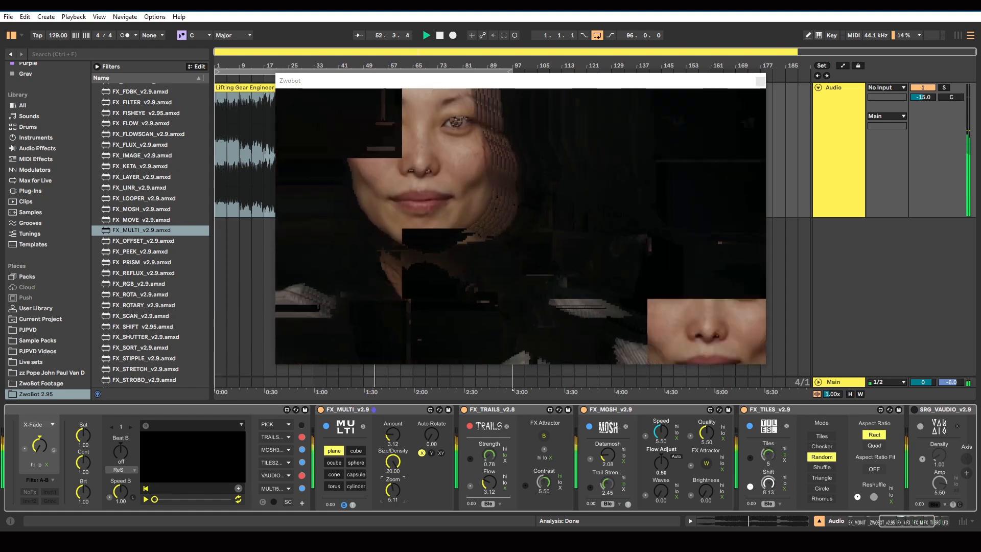
# Set MULTI's Size/Density to 14.33 and Amount to 7.72, and test Auto Rotate with the X and XY axis options
pyautogui.moveTo(398, 467)
pyautogui.mouseDown()
pyautogui.moveTo(398, 505)
pyautogui.moveTo(393, 474)
pyautogui.mouseUp()
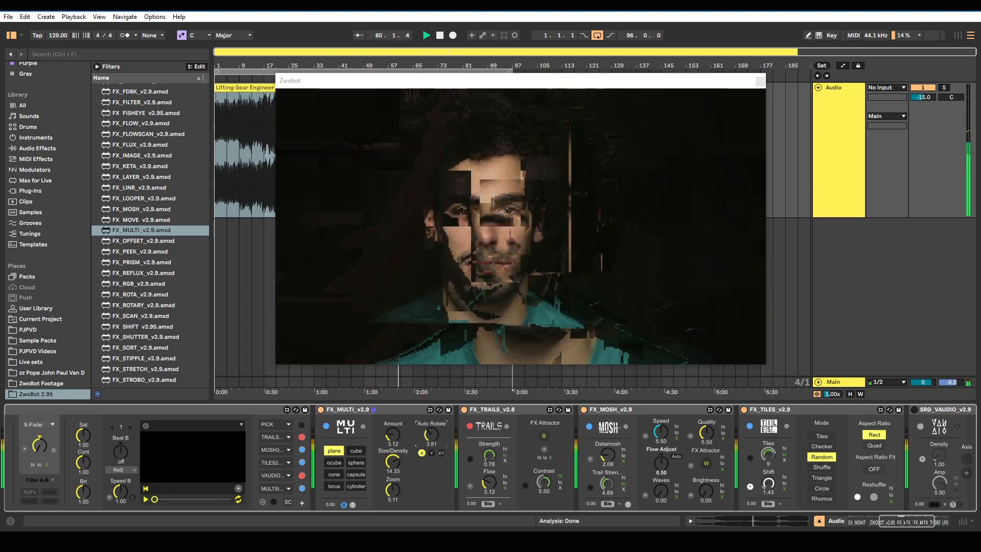
pyautogui.click(441, 453)
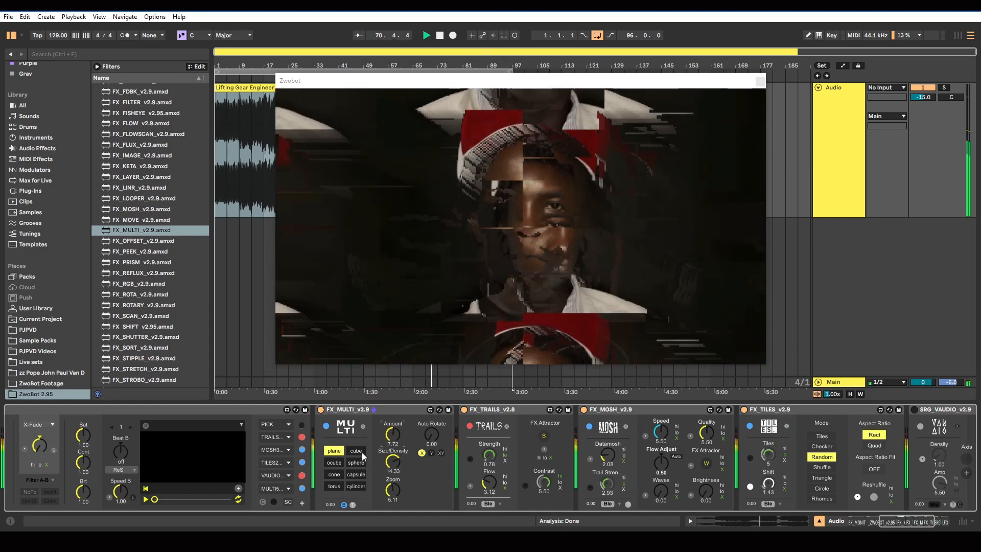
# Try MULTI's cube, ocube, sphere, cone, capsule and torus shapes in turn on the portraits
pyautogui.click(361, 452)
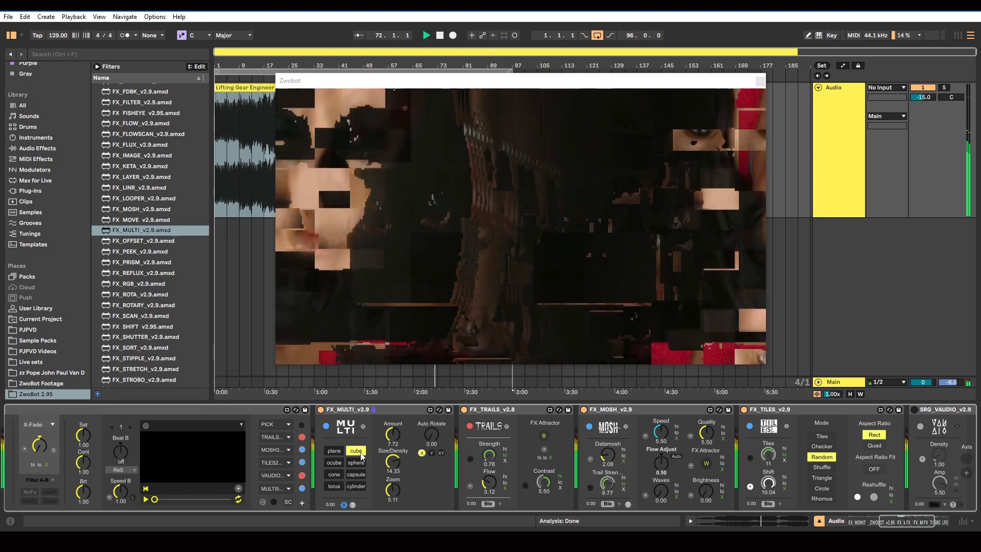
pyautogui.click(339, 464)
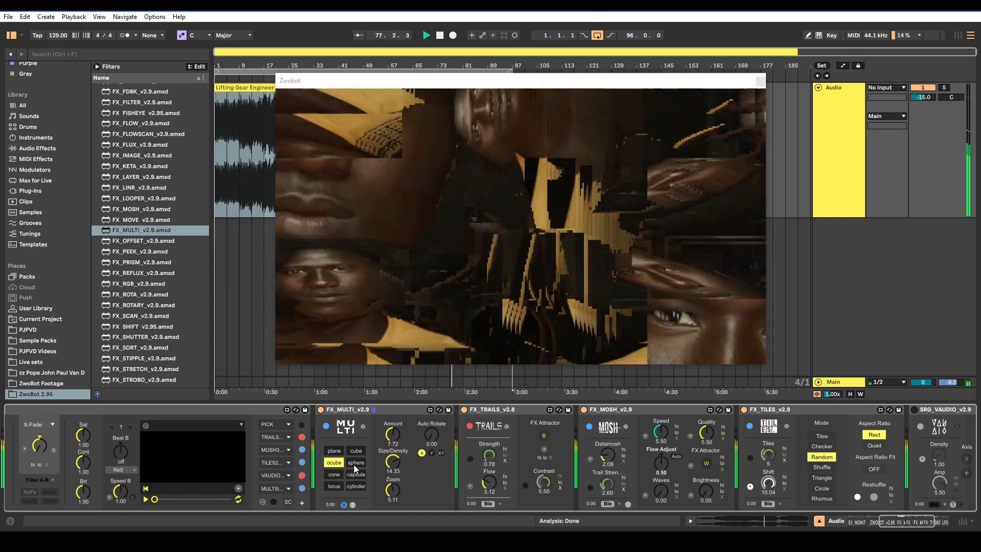
pyautogui.click(355, 463)
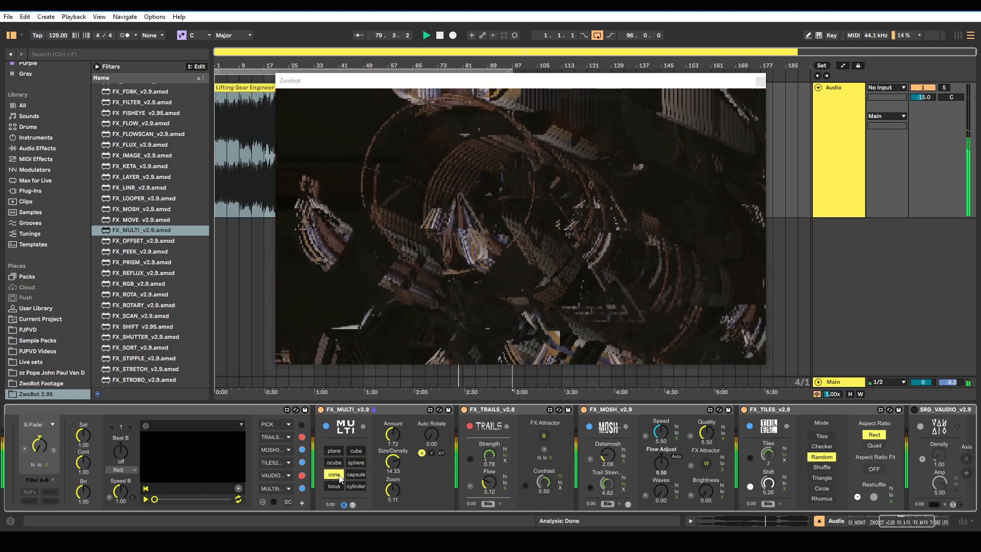
pyautogui.click(351, 474)
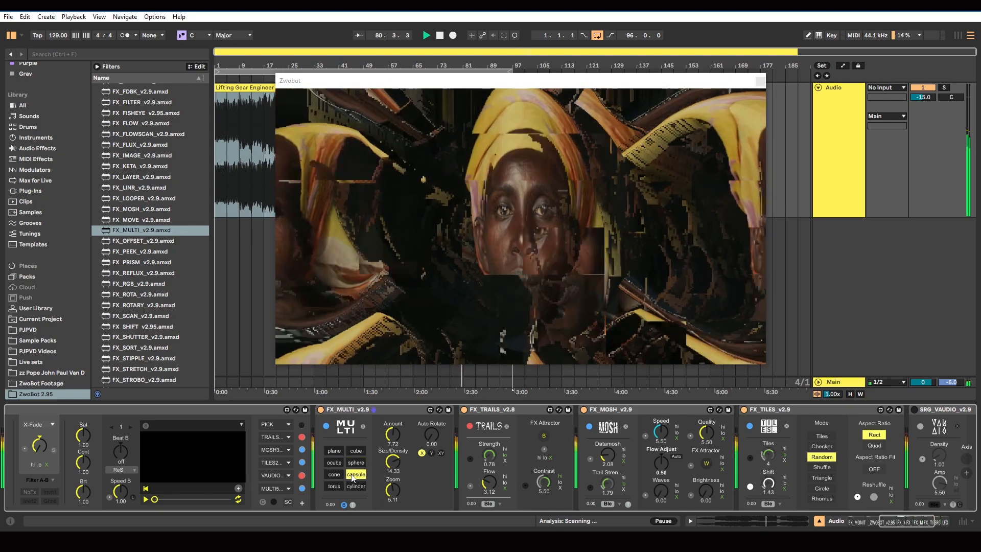
pyautogui.click(334, 487)
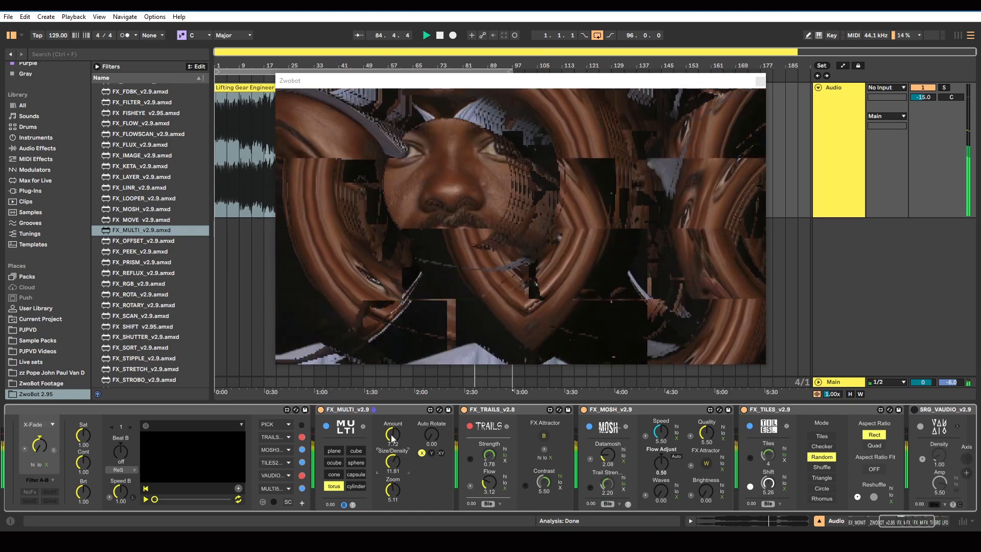
# Adjust MULTI to Amount 9.14, Size/Density 12.28 and Zoom 5.54, try the cylinder shape and return to plane
pyautogui.moveTo(390, 435); pyautogui.dragTo(390, 421)
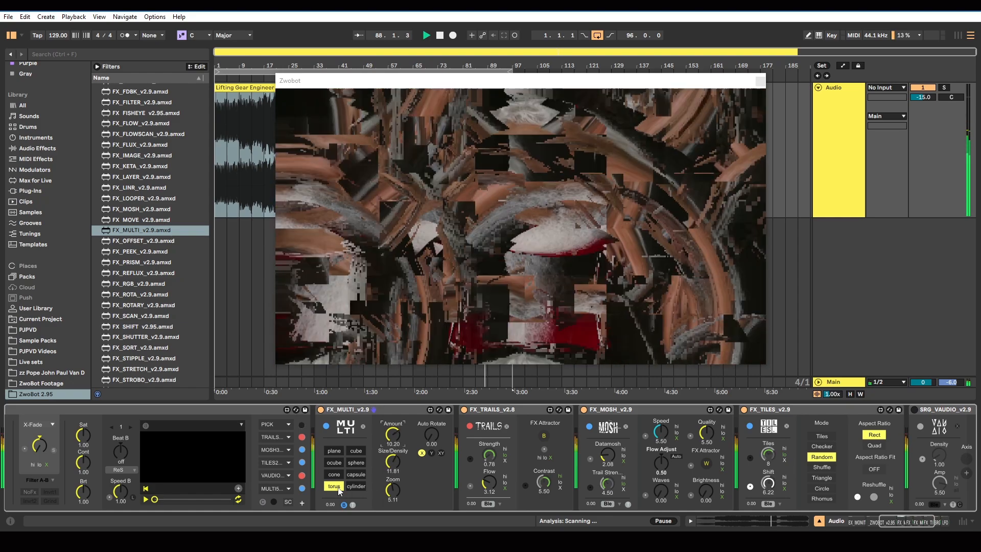
pyautogui.click(394, 487)
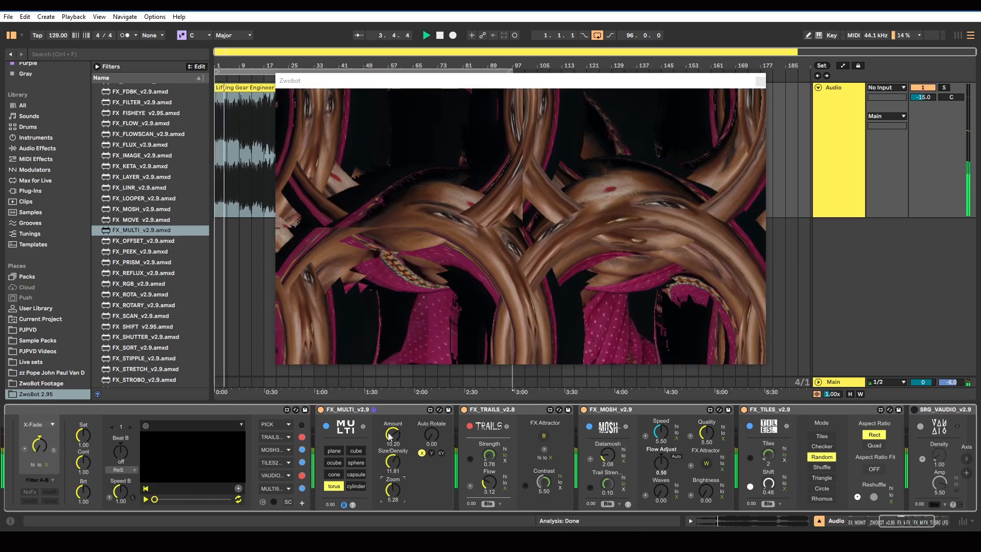
pyautogui.click(430, 434)
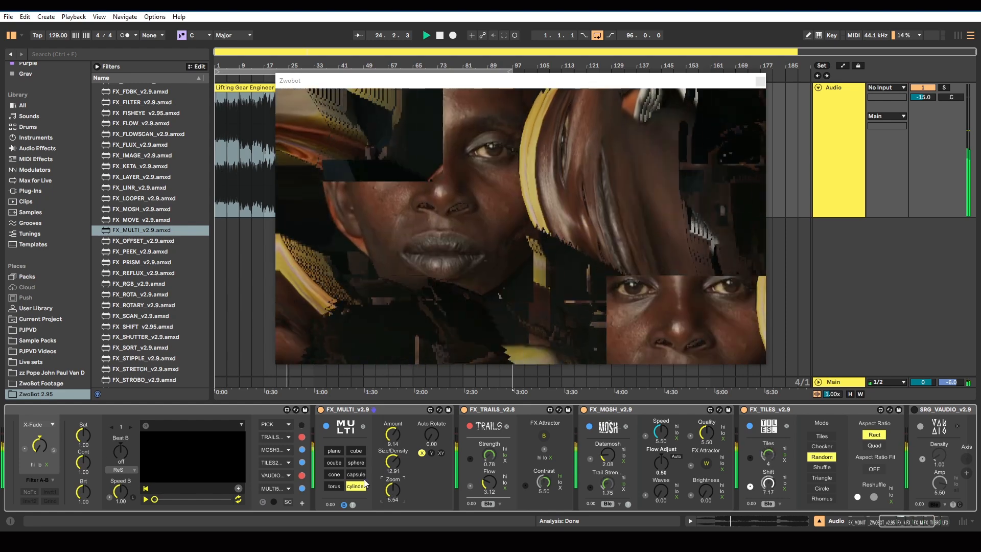
pyautogui.click(332, 451)
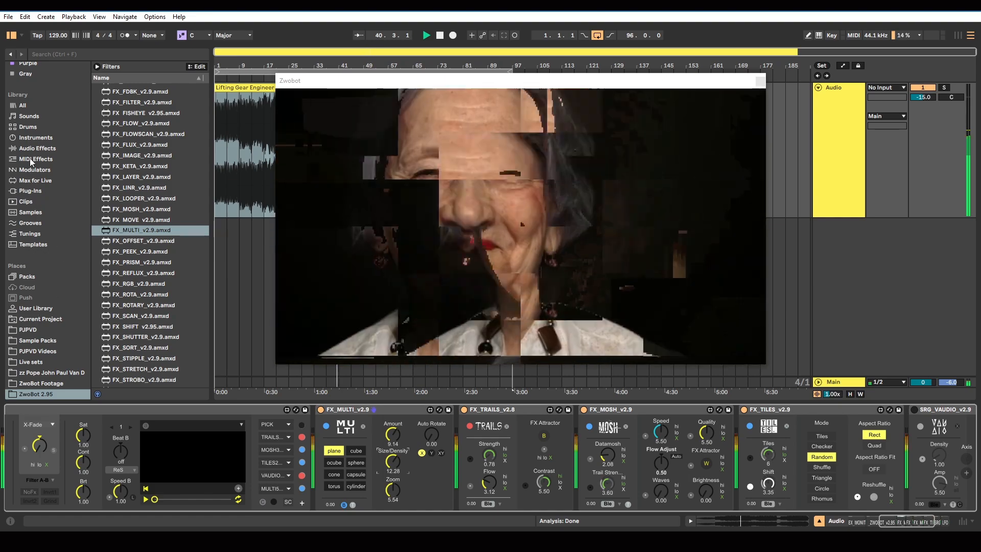
# Add an LFO from the Audio Effects after FX_MULTI and map it to MULTI's Shape parameter
pyautogui.click(31, 148)
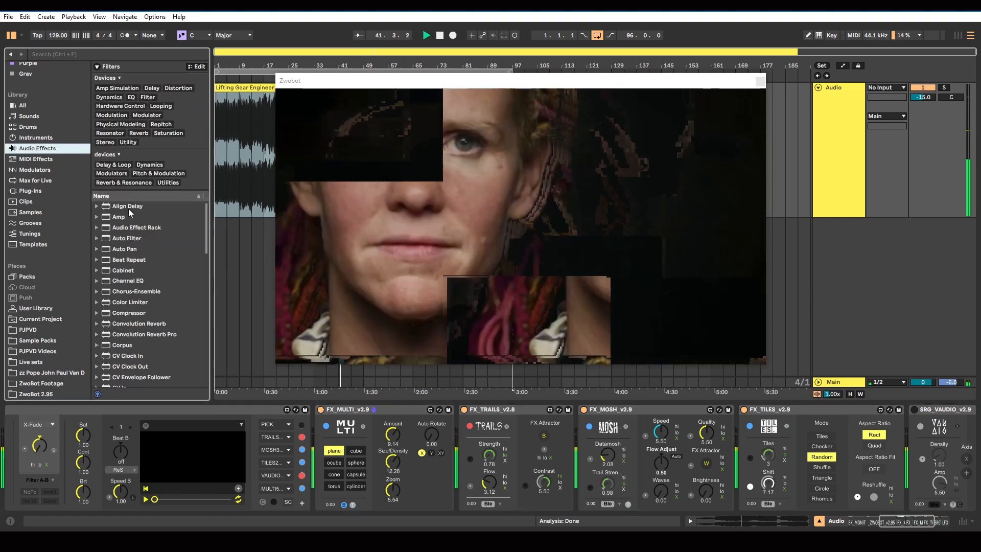
pyautogui.scroll(-9, 152, 333)
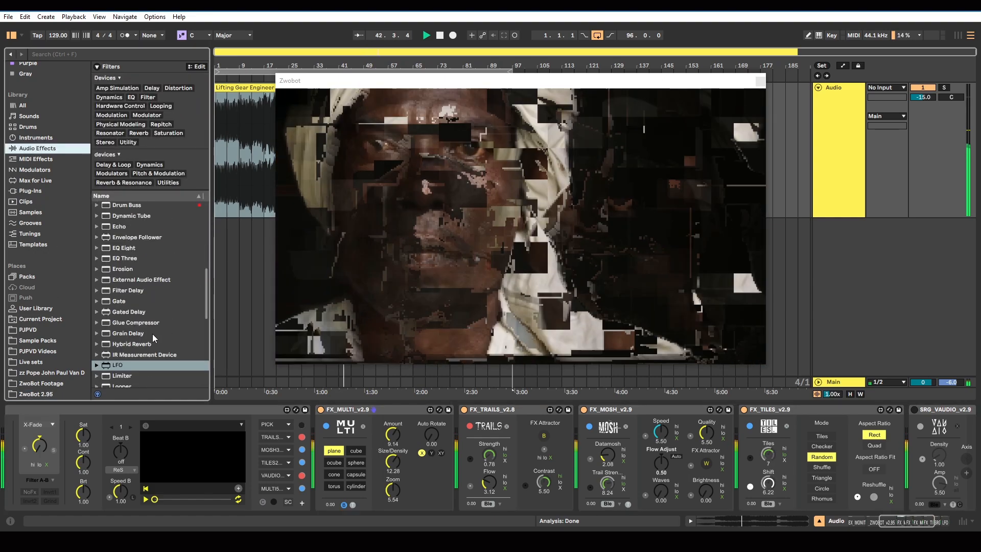
pyautogui.scroll(-3, 152, 333)
pyautogui.moveTo(117, 298); pyautogui.dragTo(458, 442)
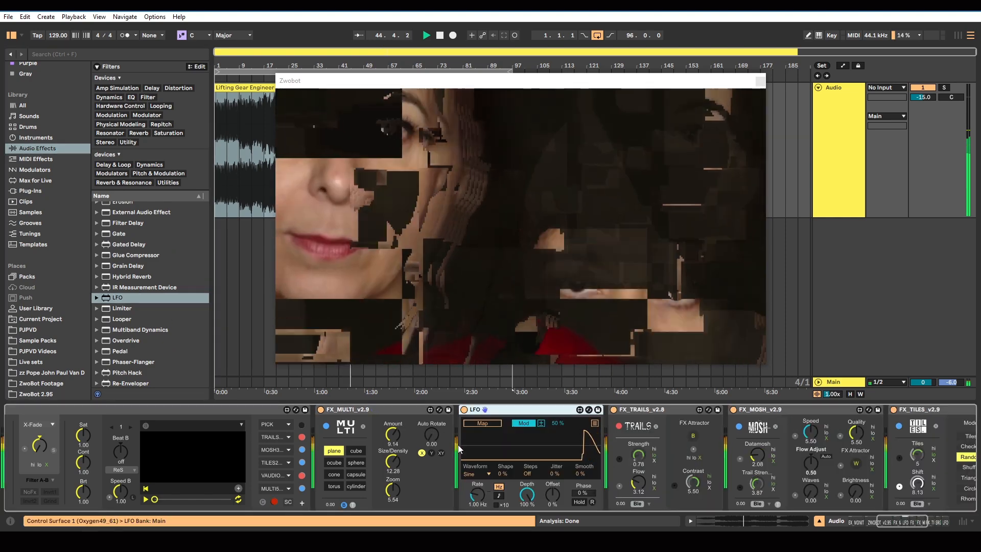
pyautogui.click(486, 423)
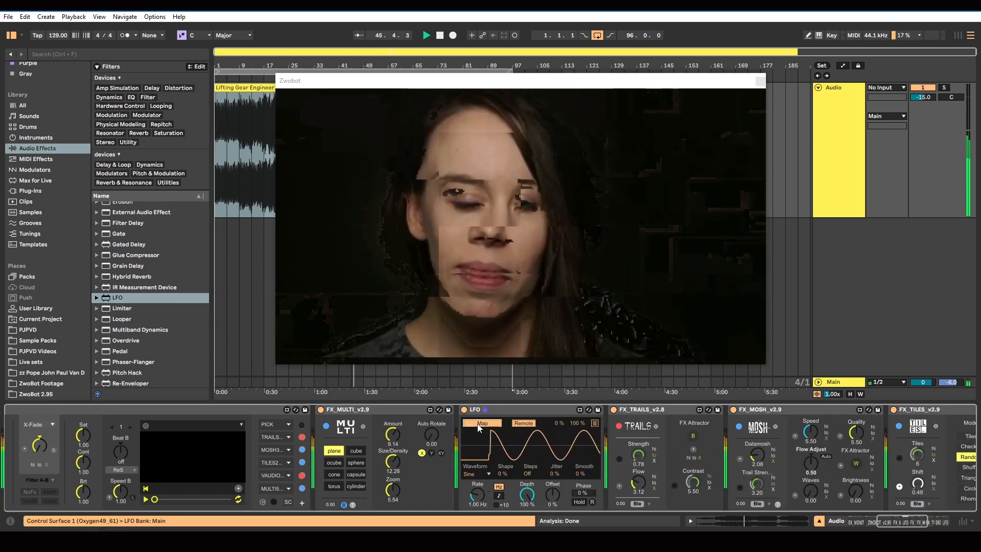
pyautogui.click(333, 449)
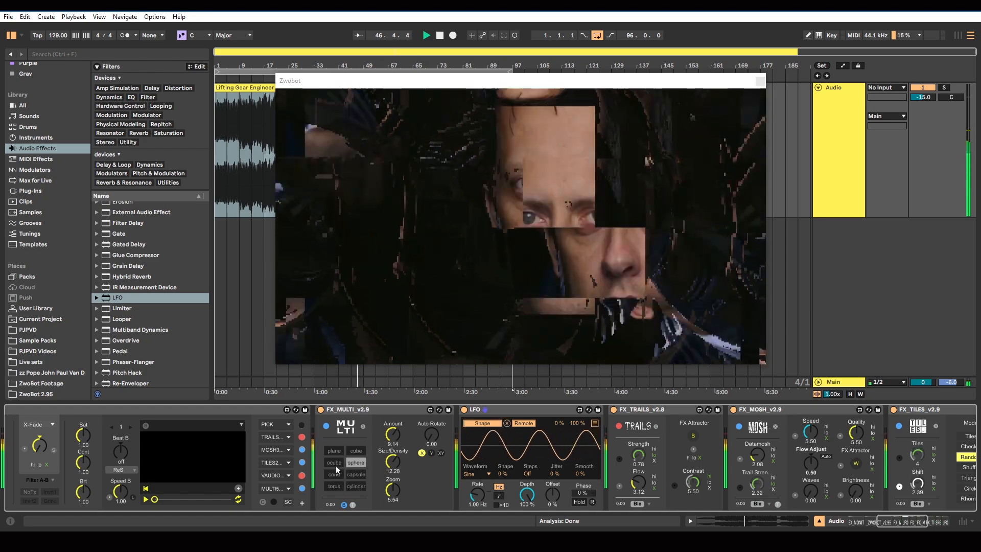
# Switch the LFO's rate to tempo-synced note values and set its waveform to Random
pyautogui.click(497, 495)
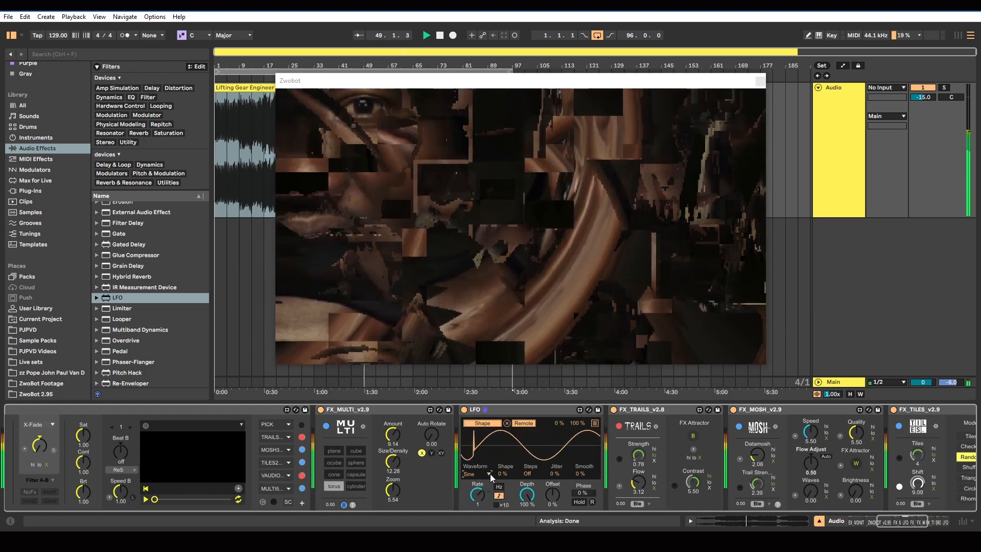
pyautogui.click(489, 473)
pyautogui.click(462, 97)
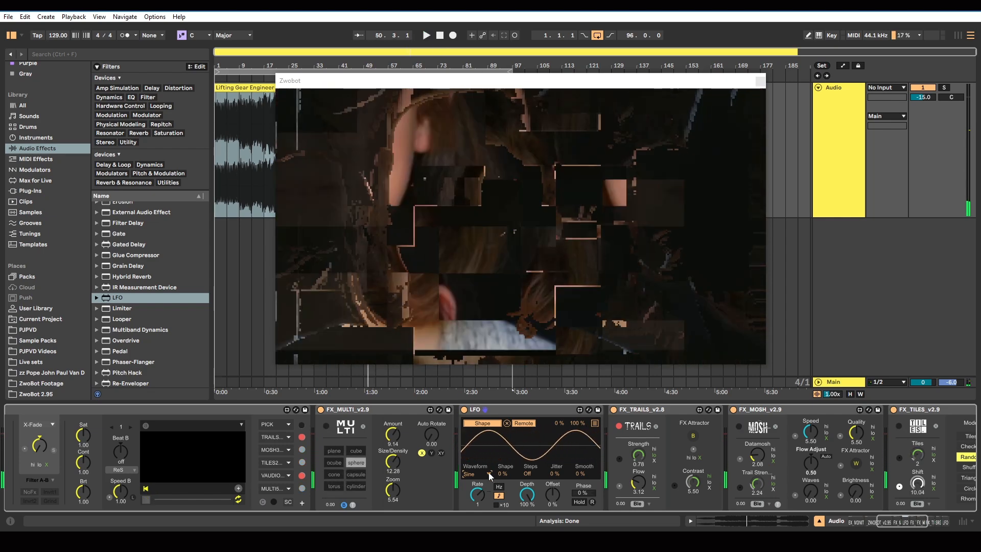
pyautogui.click(489, 476)
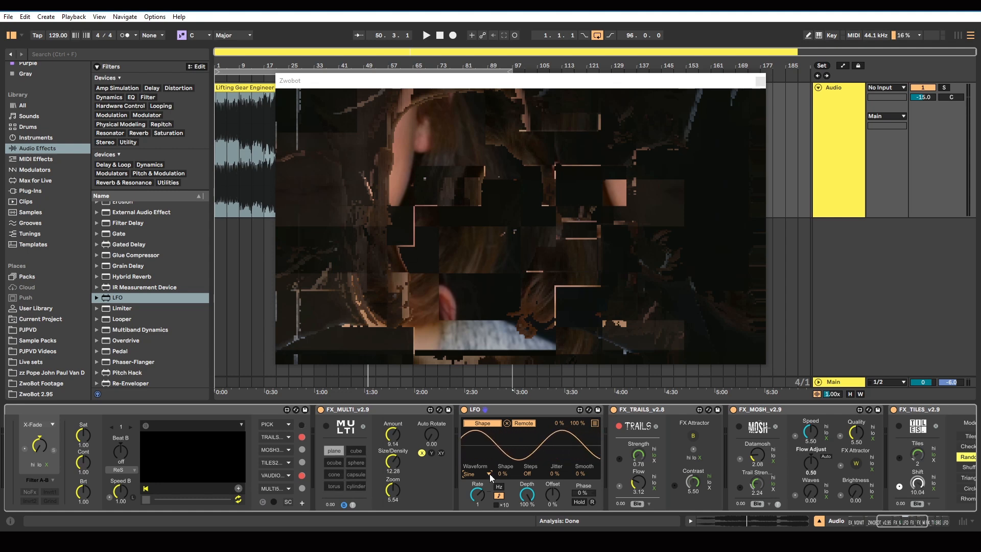
pyautogui.click(489, 473)
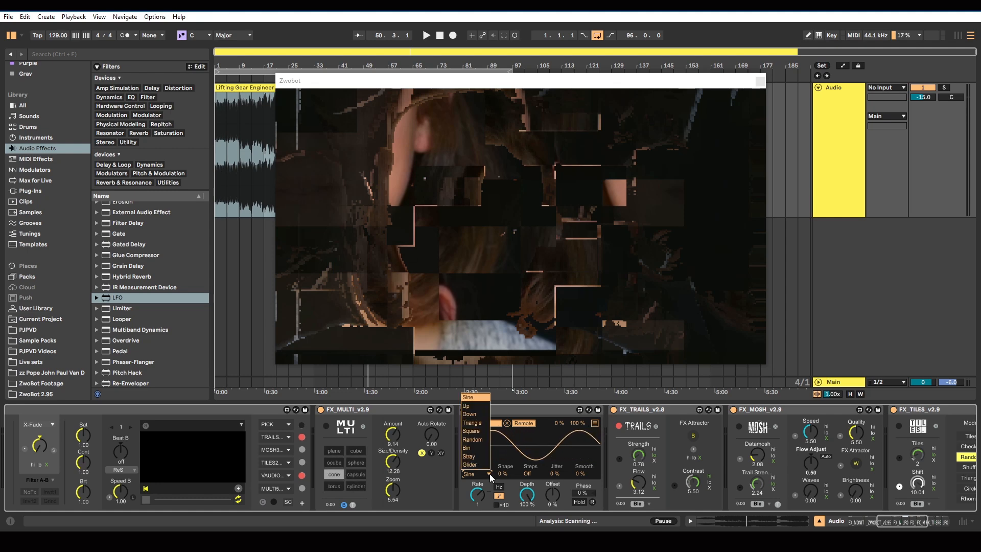
pyautogui.click(479, 440)
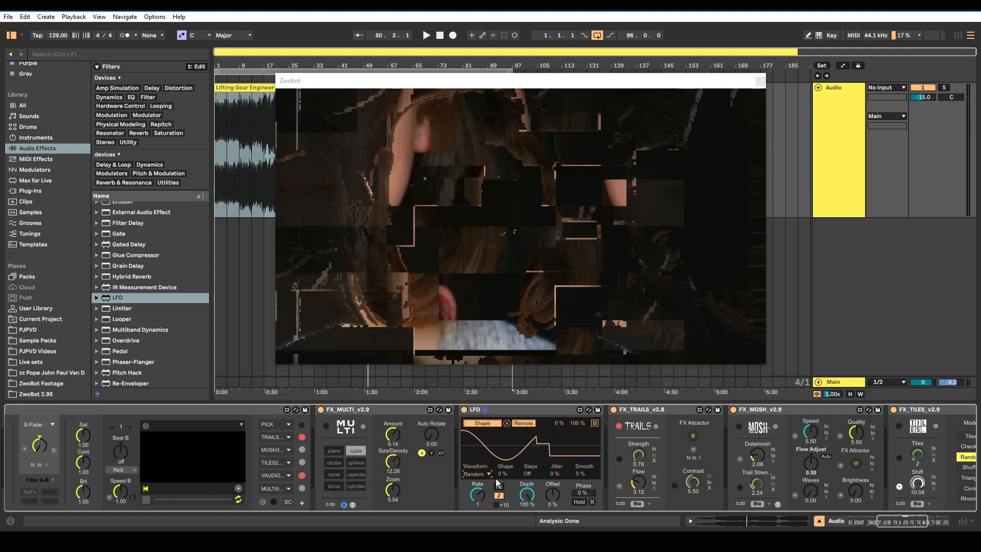
# Set the LFO's synced rate to 2 and start playback to test the random shape changes
pyautogui.click(476, 494)
pyautogui.moveTo(476, 499)
pyautogui.mouseDown()
pyautogui.moveTo(476, 514)
pyautogui.moveTo(479, 499)
pyautogui.mouseUp()
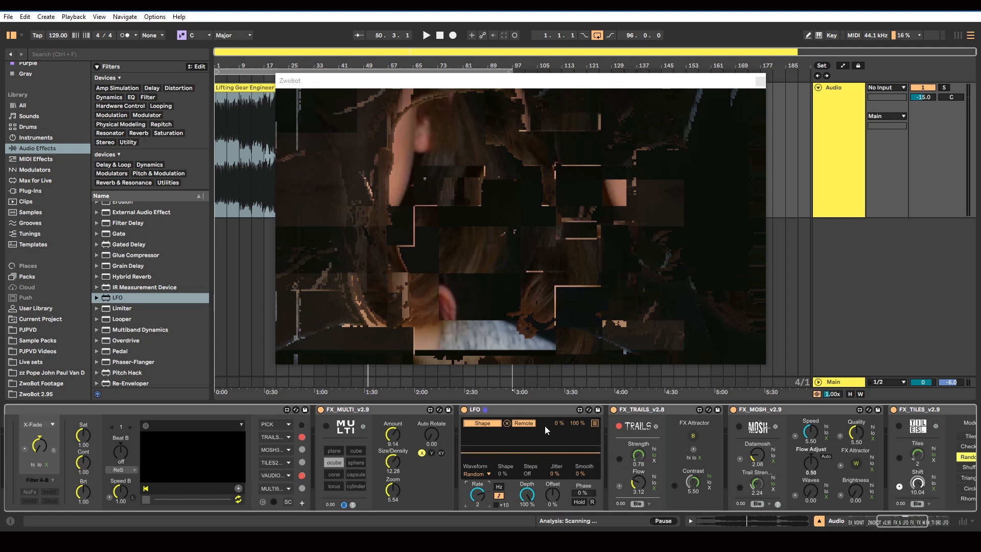
pyautogui.click(425, 37)
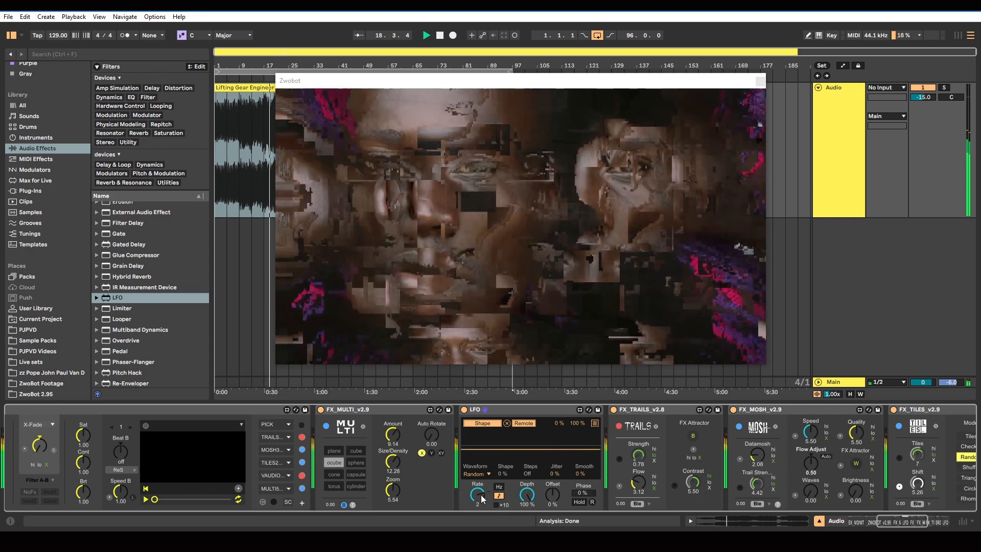
# Delete the LFO from the device chain and set MULTI's shape to torus
pyautogui.click(502, 412)
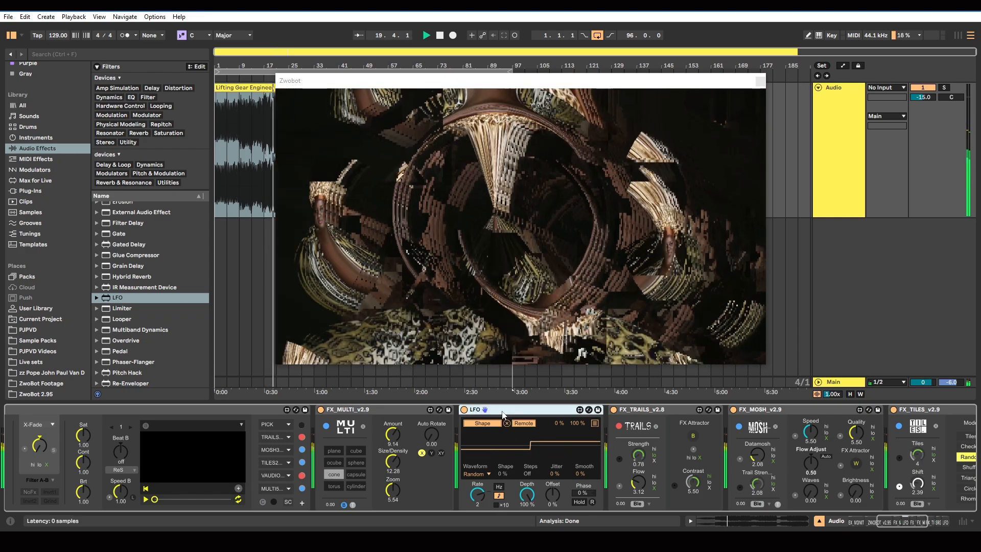
pyautogui.press('Delete')
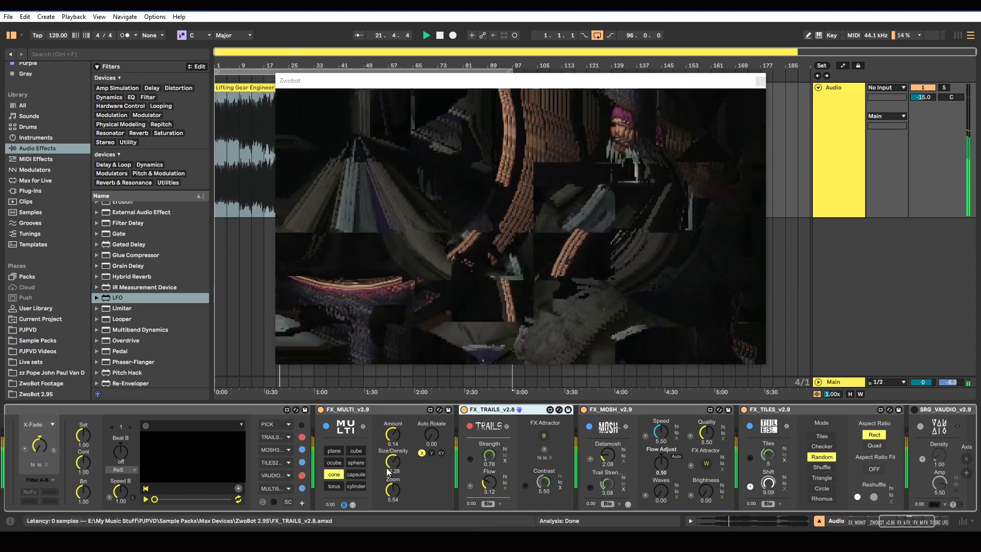
pyautogui.click(335, 486)
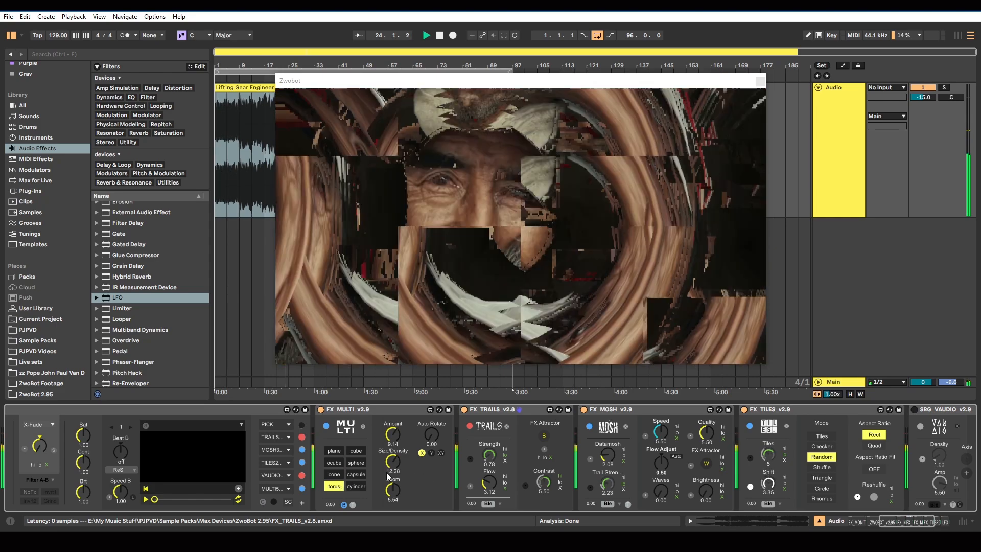
# Turn off the MOSH and TILES effects and set MULTI's Size/Density to 13.39
pyautogui.click(302, 450)
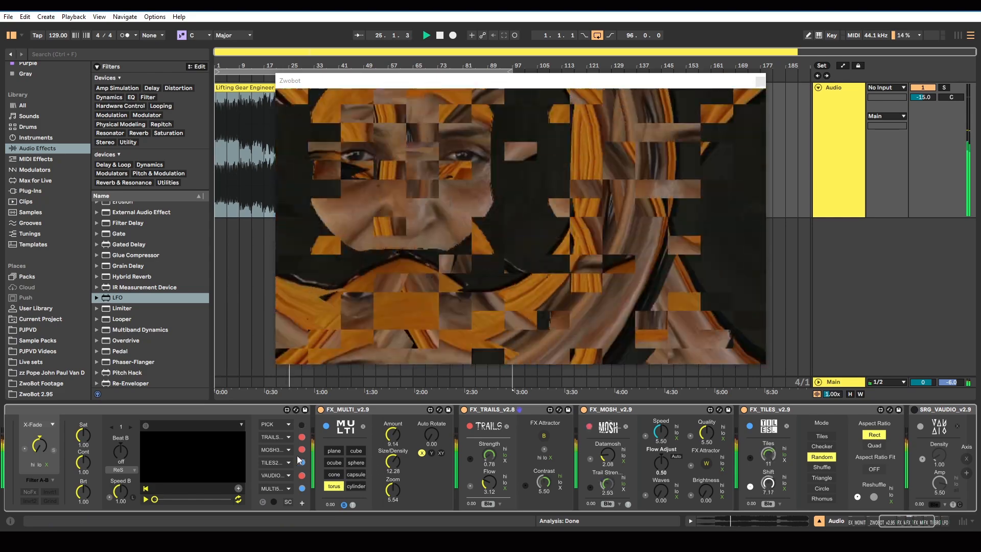
pyautogui.click(302, 463)
pyautogui.moveTo(400, 473); pyautogui.dragTo(400, 471)
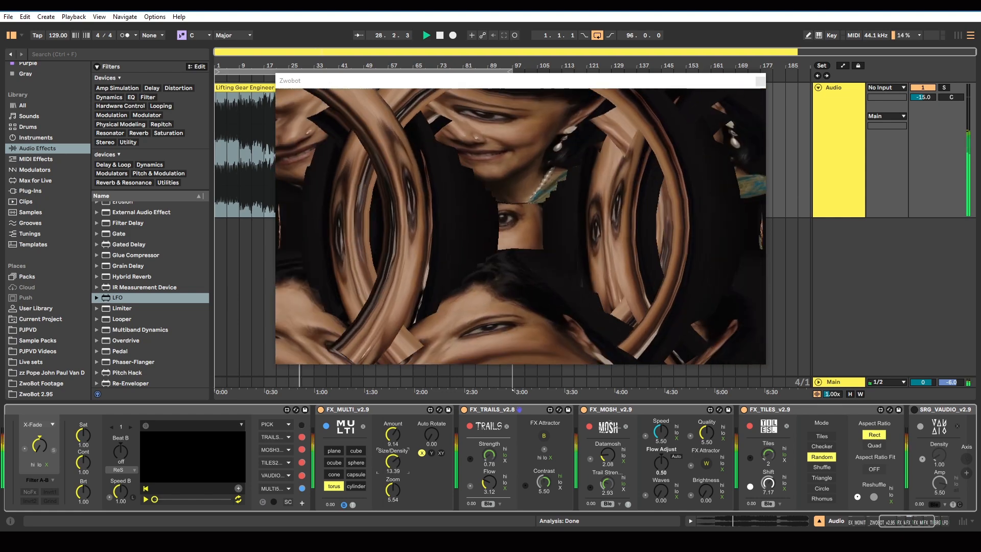
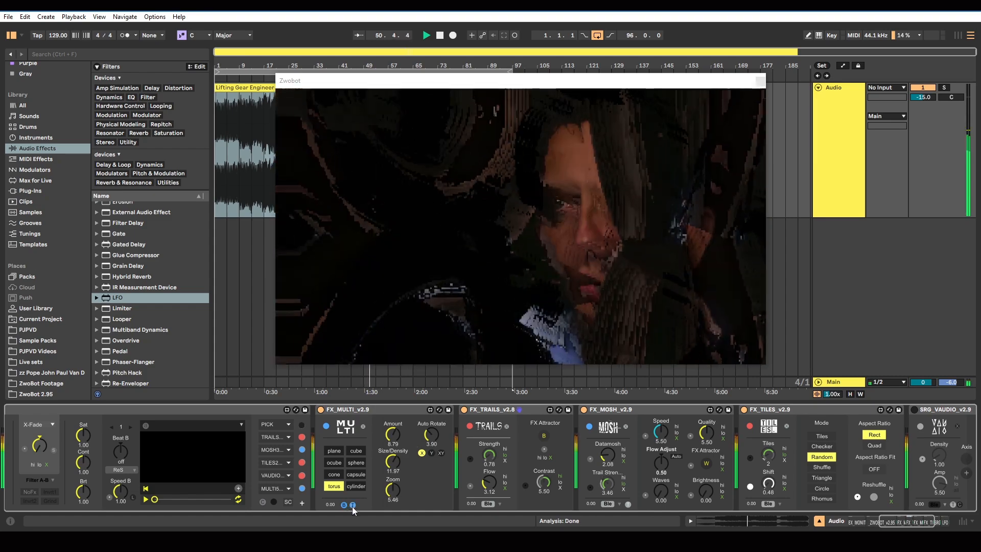
# Set MULTI's shape to plane and its Auto Rotate to 0.00
pyautogui.click(352, 506)
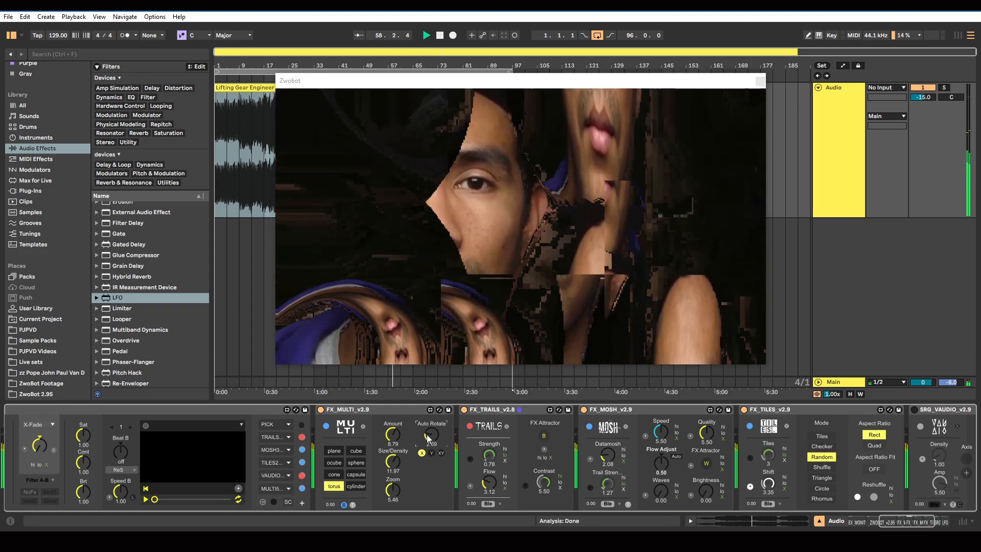
pyautogui.click(334, 451)
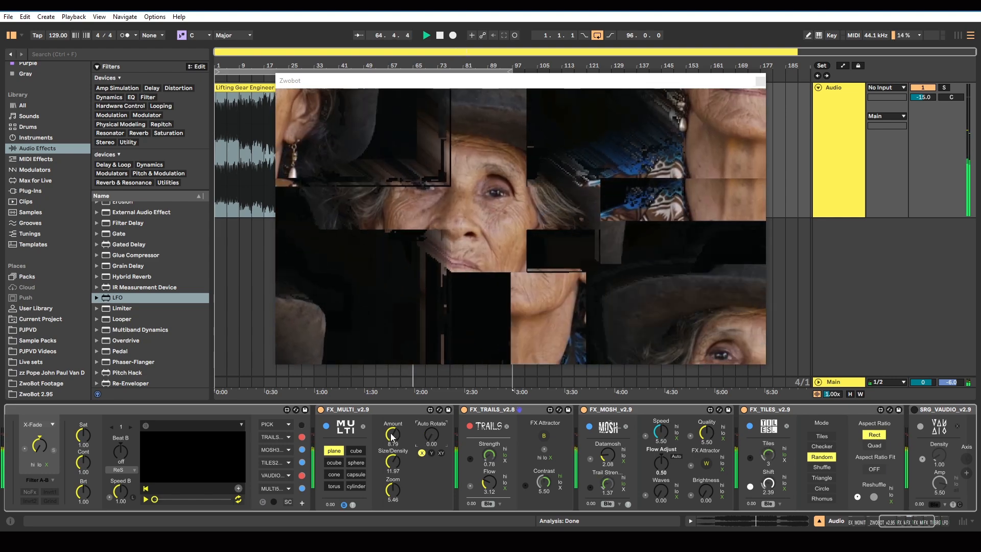
# Turn off TILES and MOSH, and adjust MULTI to Amount 6.31, Size/Density 16.22 and Zoom 5.37
pyautogui.click(304, 463)
pyautogui.click(303, 449)
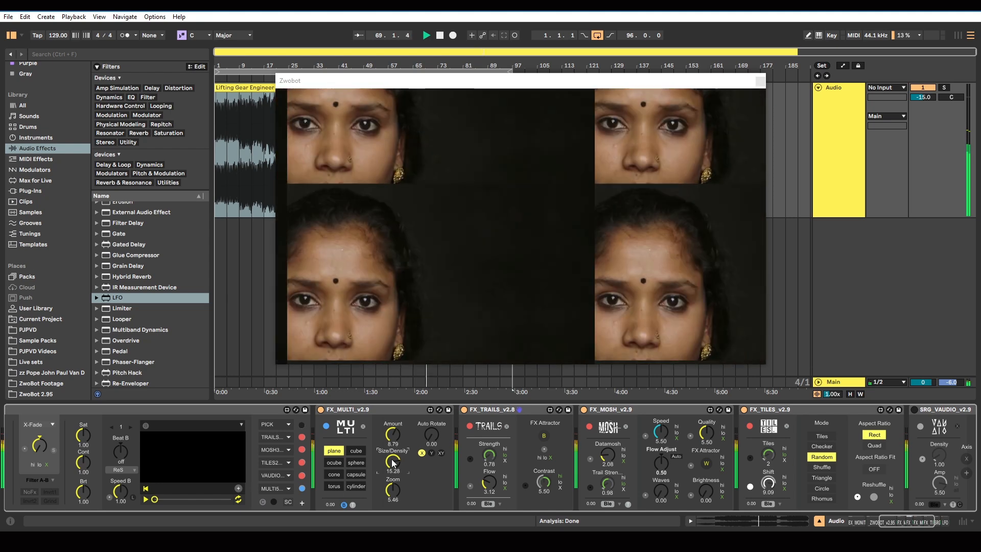
pyautogui.moveTo(396, 438); pyautogui.dragTo(396, 441)
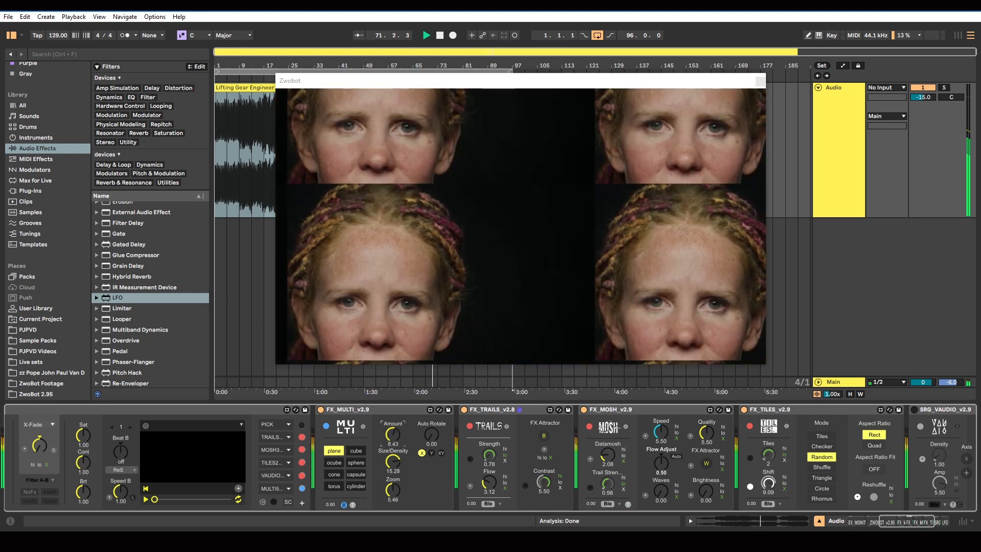
pyautogui.moveTo(389, 492); pyautogui.dragTo(390, 494)
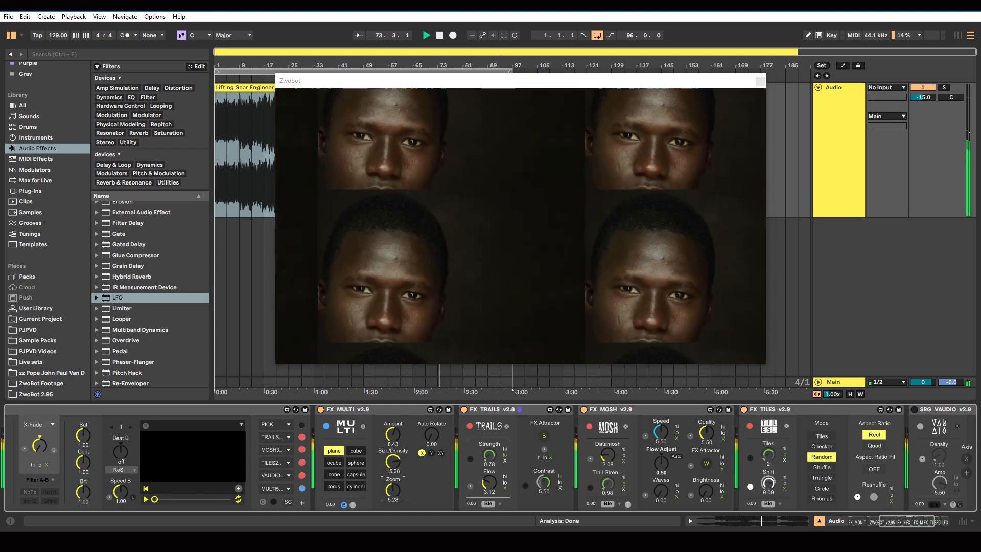
pyautogui.click(393, 461)
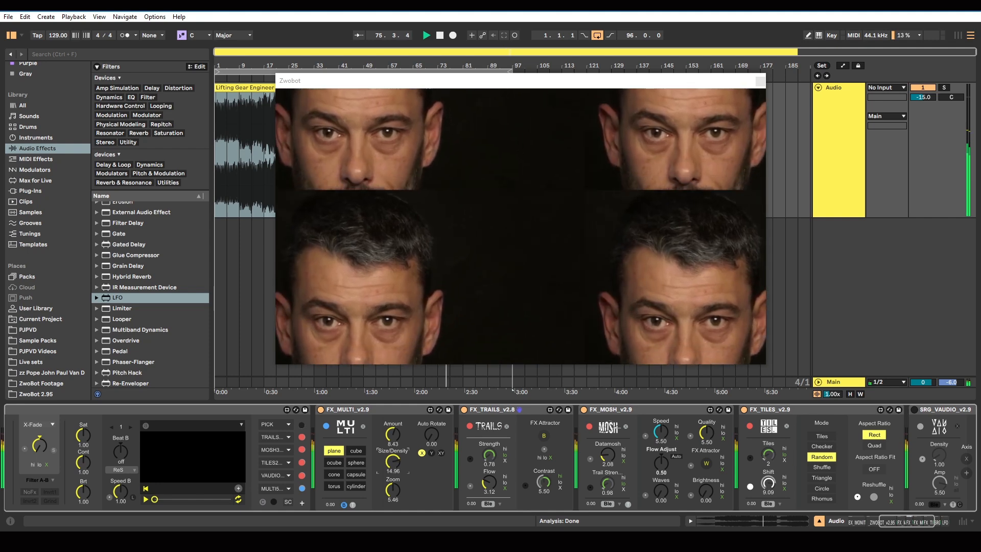
pyautogui.click(394, 446)
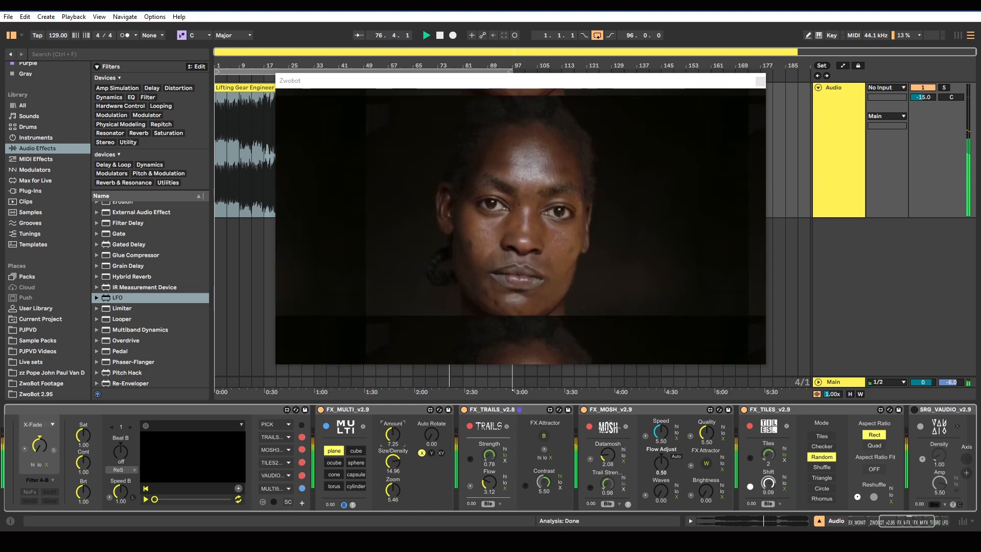
pyautogui.moveTo(395, 433); pyautogui.dragTo(393, 458)
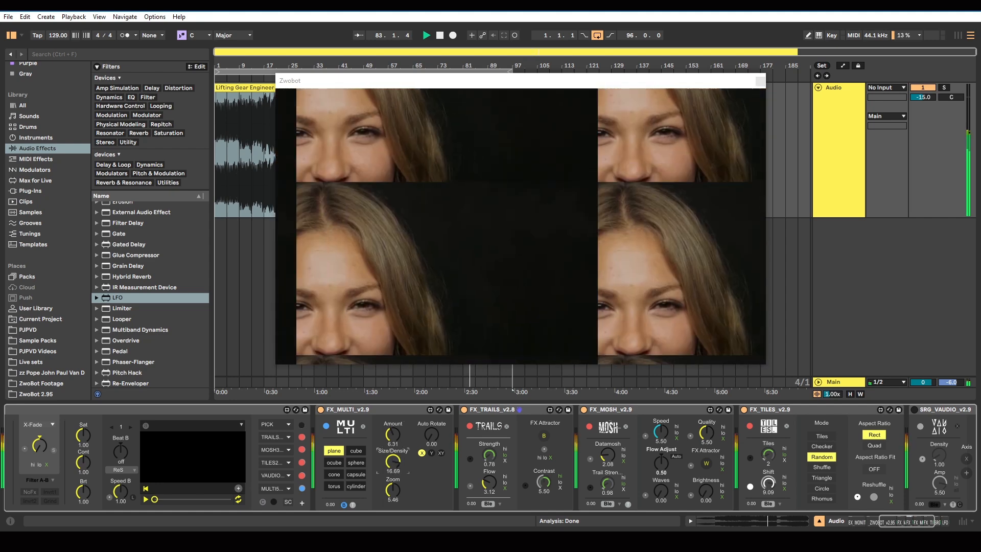
pyautogui.moveTo(392, 489); pyautogui.dragTo(393, 492)
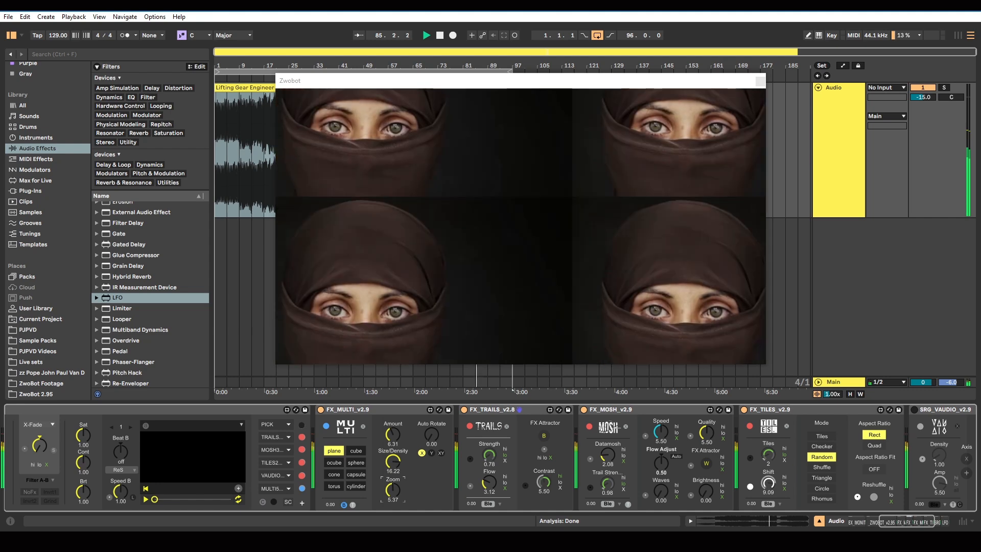
# Turn on MOSH, TILES and VAUDIO, and set MULTI's Size/Density to 16.69
pyautogui.click(301, 463)
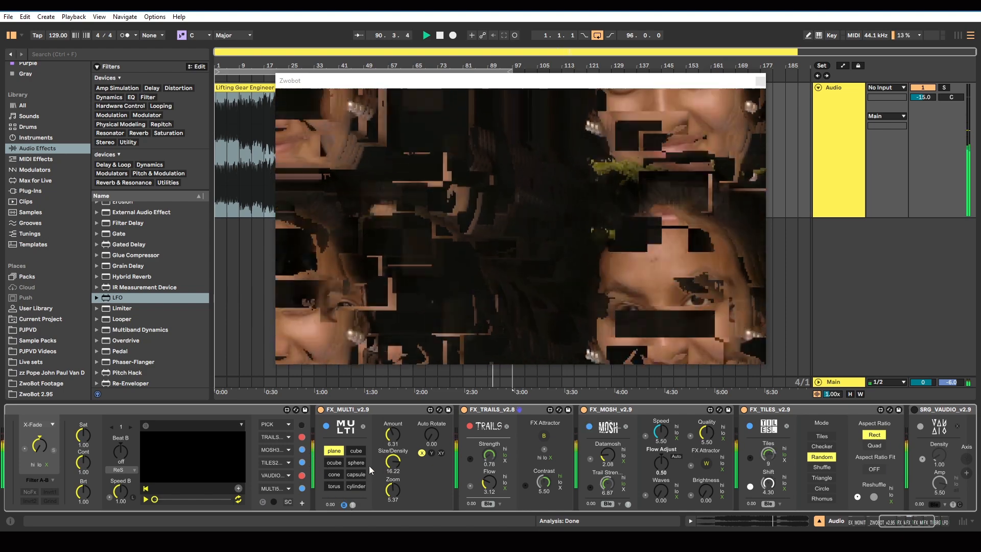
pyautogui.moveTo(394, 467); pyautogui.dragTo(394, 471)
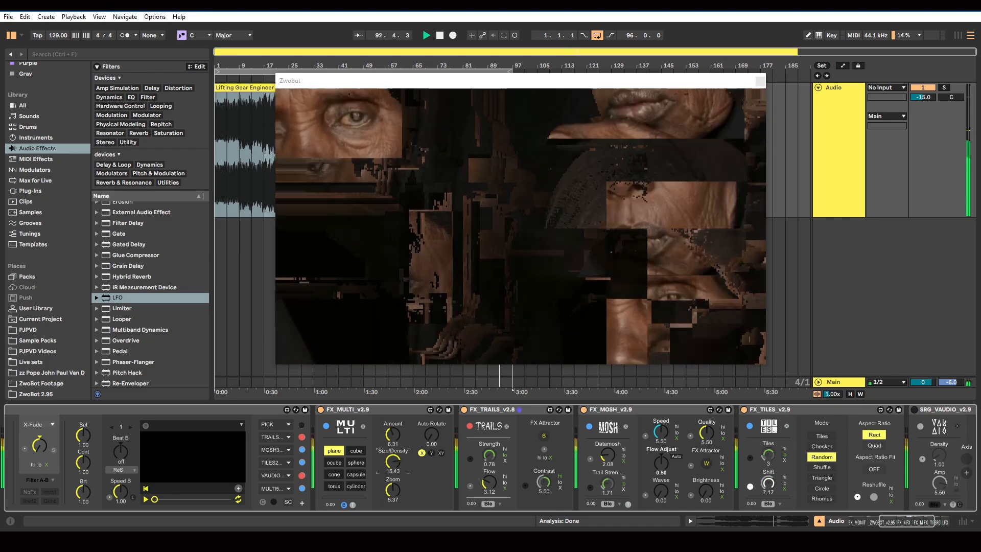
pyautogui.moveTo(394, 468); pyautogui.dragTo(394, 466)
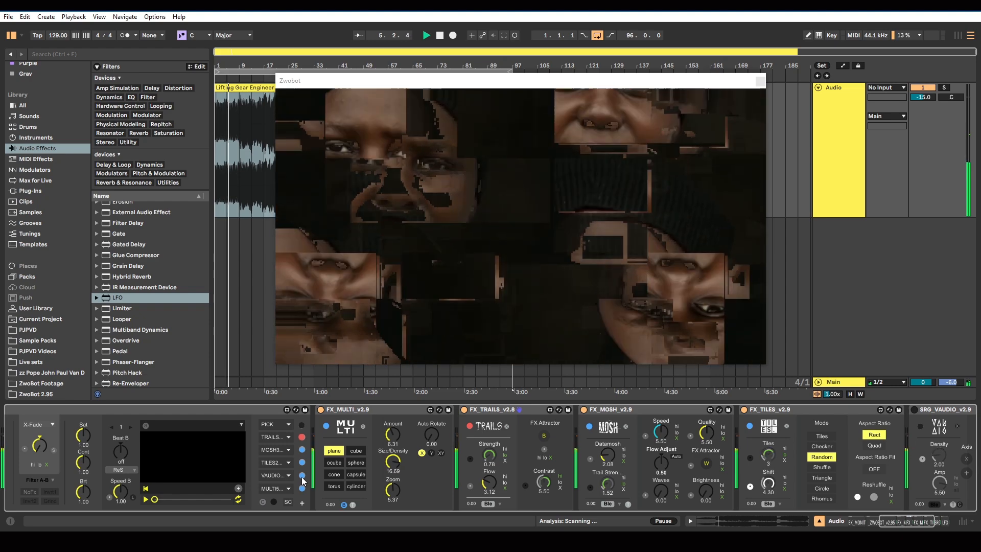
# Switch TILES and the two toggles beneath MULTI's shapes off and back on to compare the visuals
pyautogui.click(302, 462)
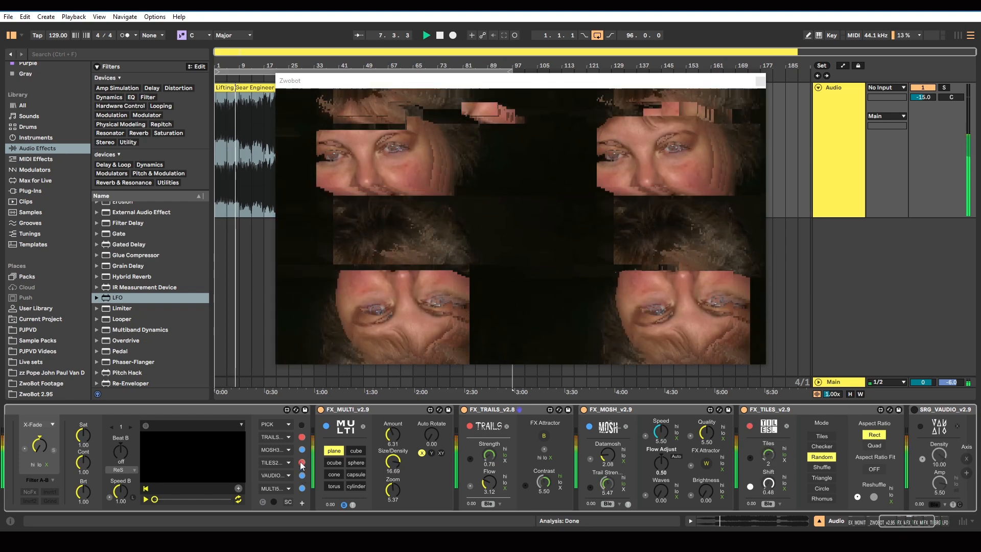
pyautogui.click(302, 462)
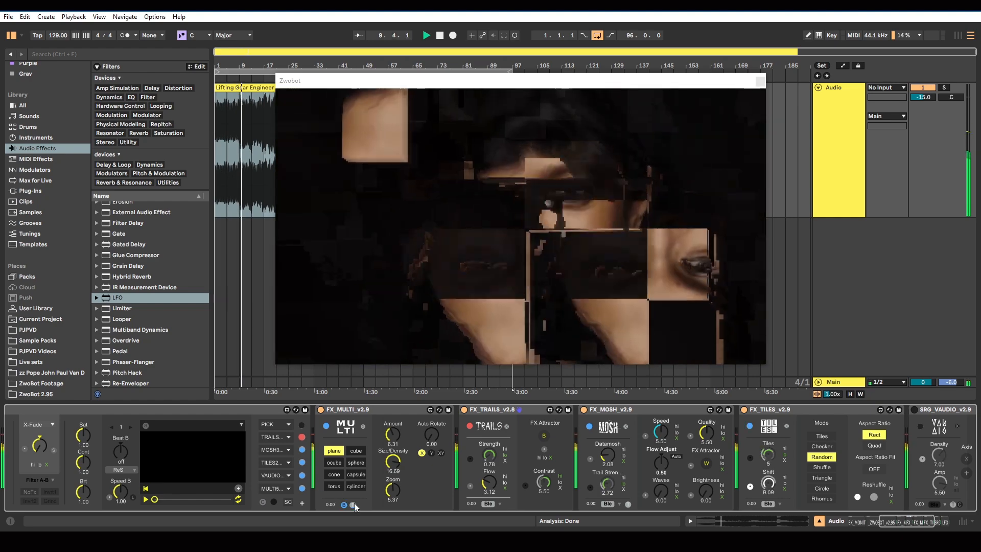
pyautogui.click(344, 505)
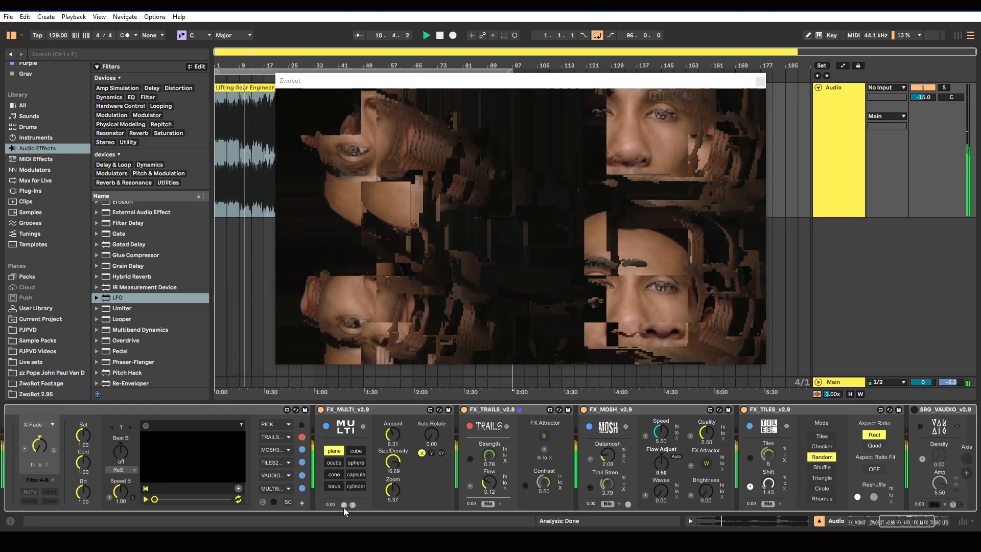
pyautogui.click(344, 504)
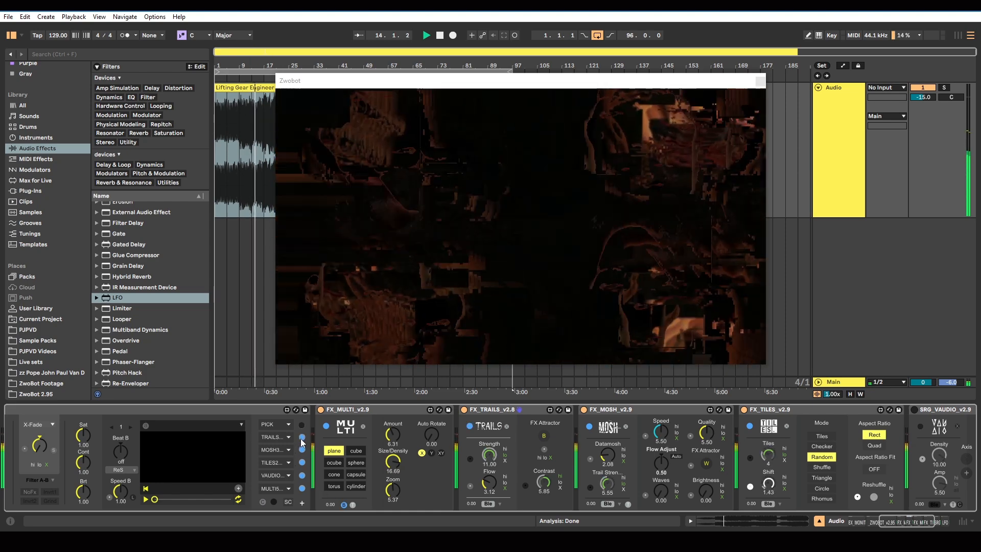
# Replace the TRAILS effect with an LFO placed after MULTI, and map the LFO to MULTI's device on/off switch
pyautogui.click(500, 410)
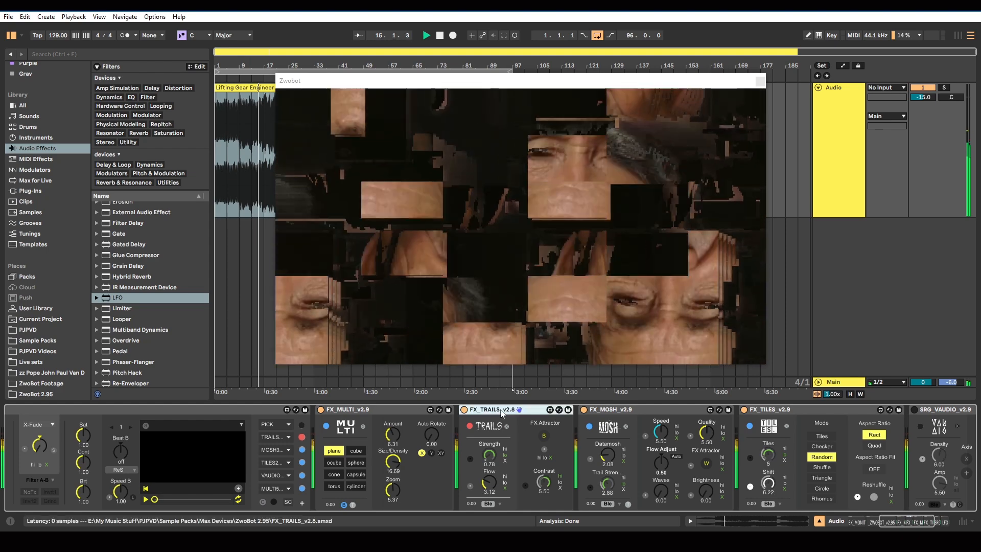
pyautogui.press('Delete')
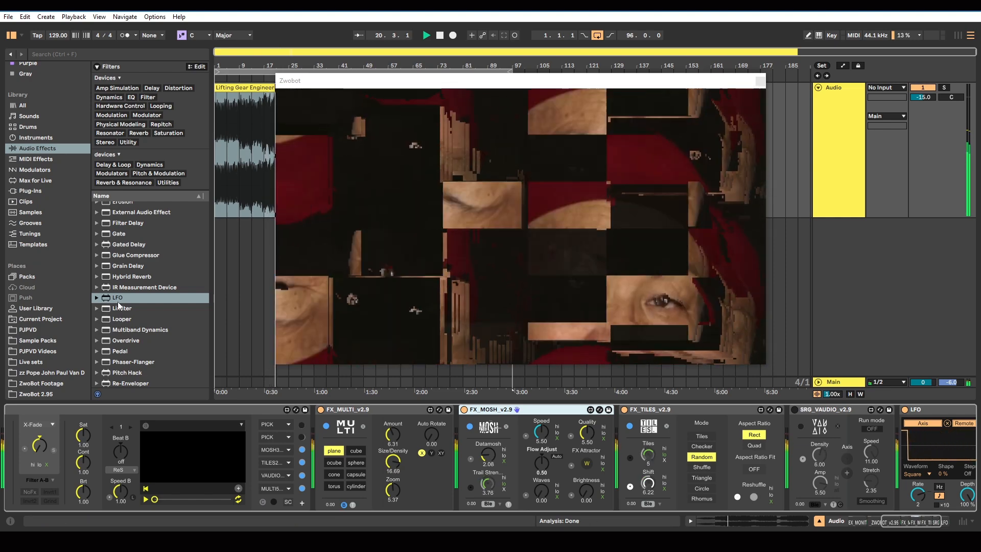
pyautogui.moveTo(119, 298); pyautogui.dragTo(460, 444)
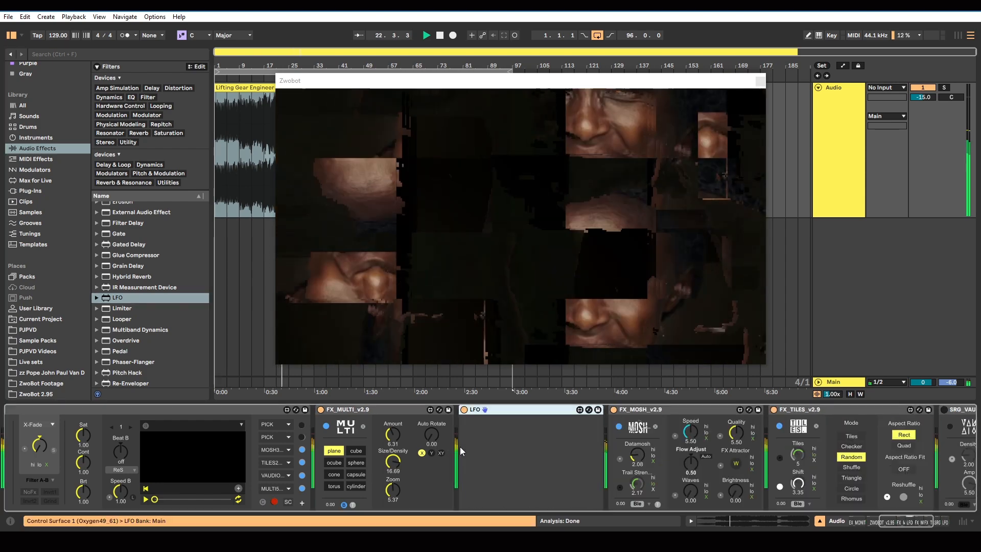
pyautogui.click(522, 424)
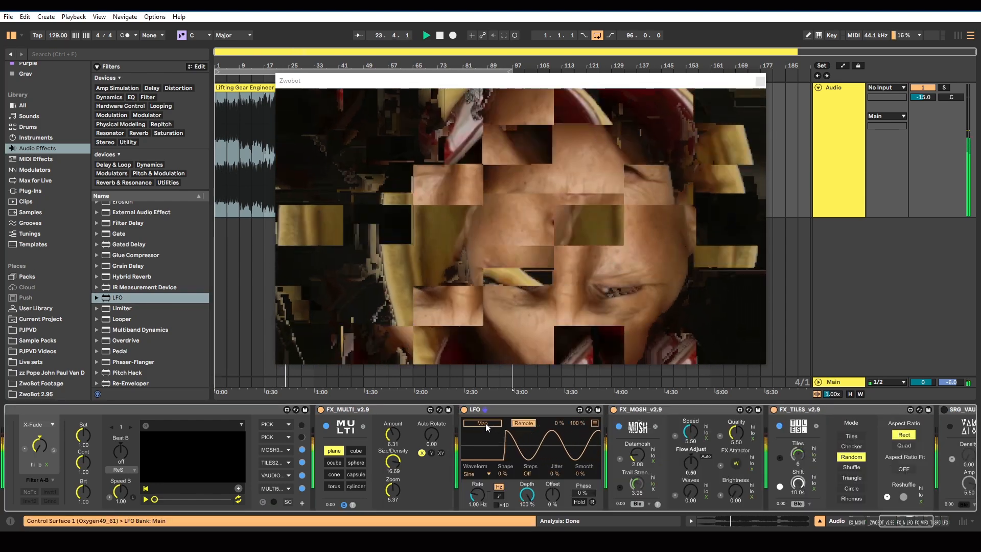
pyautogui.click(321, 410)
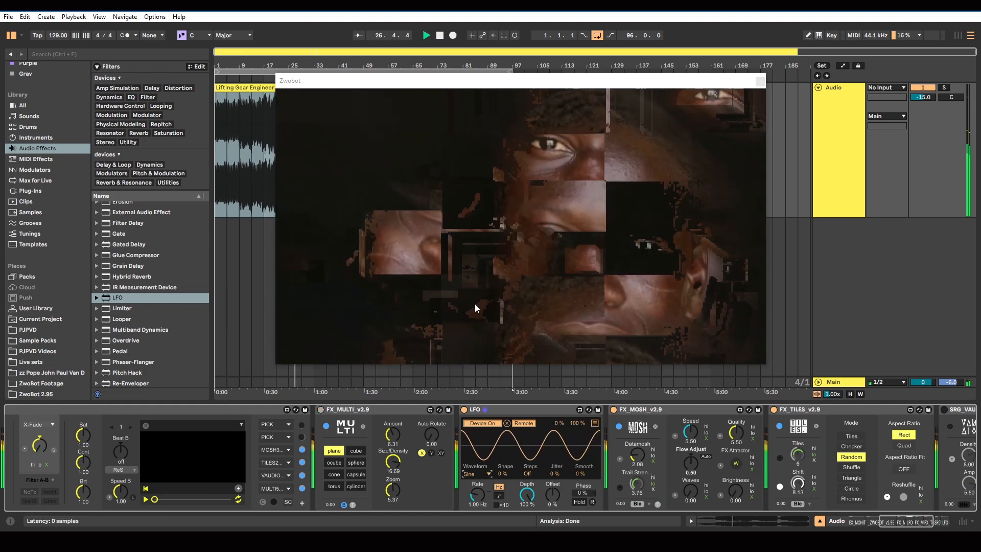
# Stop playback and give the LFO a Square waveform with a tempo-synced rate of 4
pyautogui.click(439, 37)
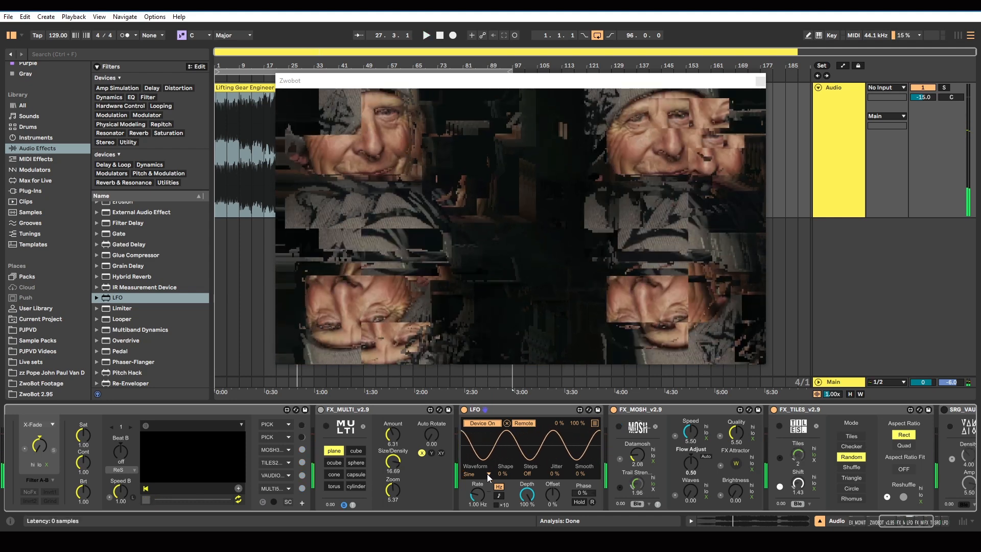
pyautogui.click(488, 474)
pyautogui.click(489, 475)
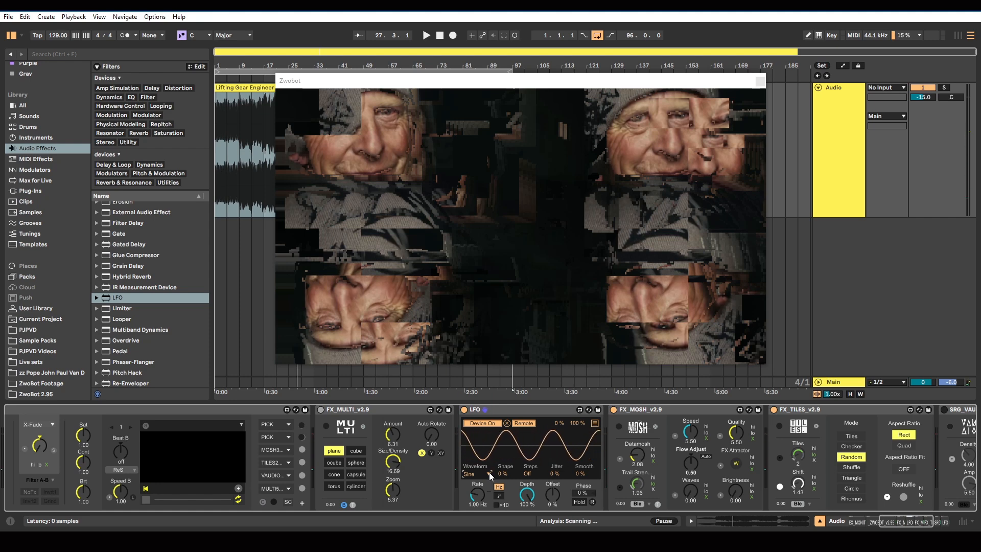
pyautogui.click(489, 474)
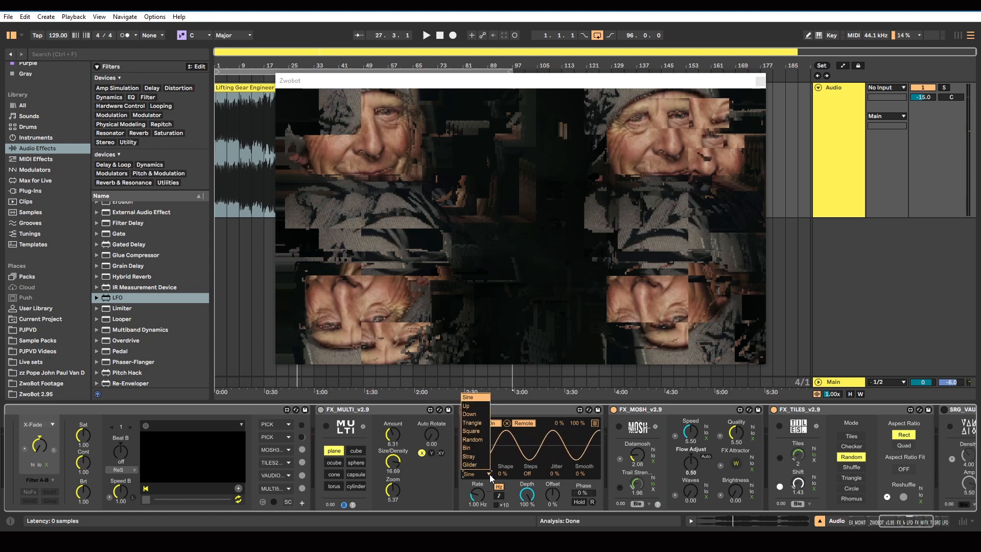
pyautogui.click(483, 468)
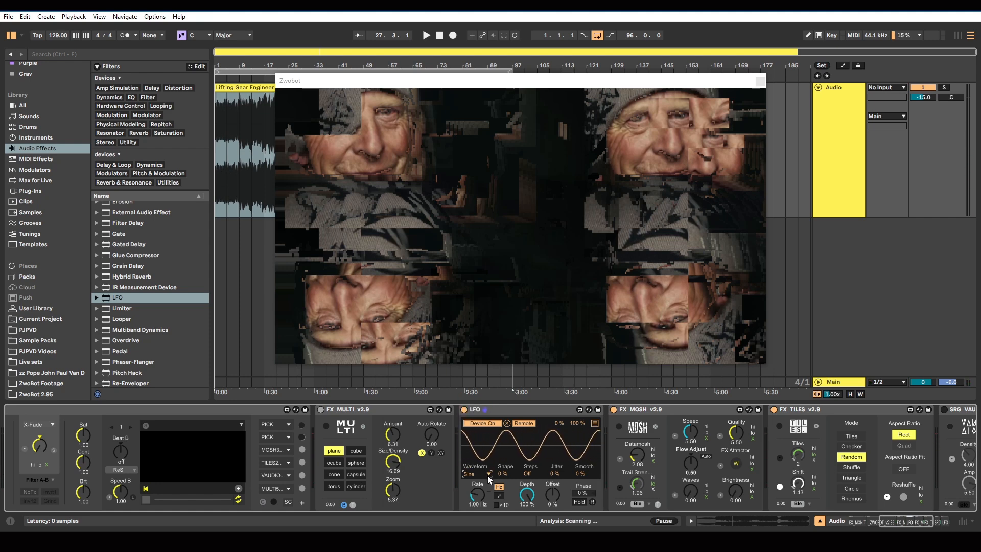
pyautogui.click(488, 474)
pyautogui.click(471, 431)
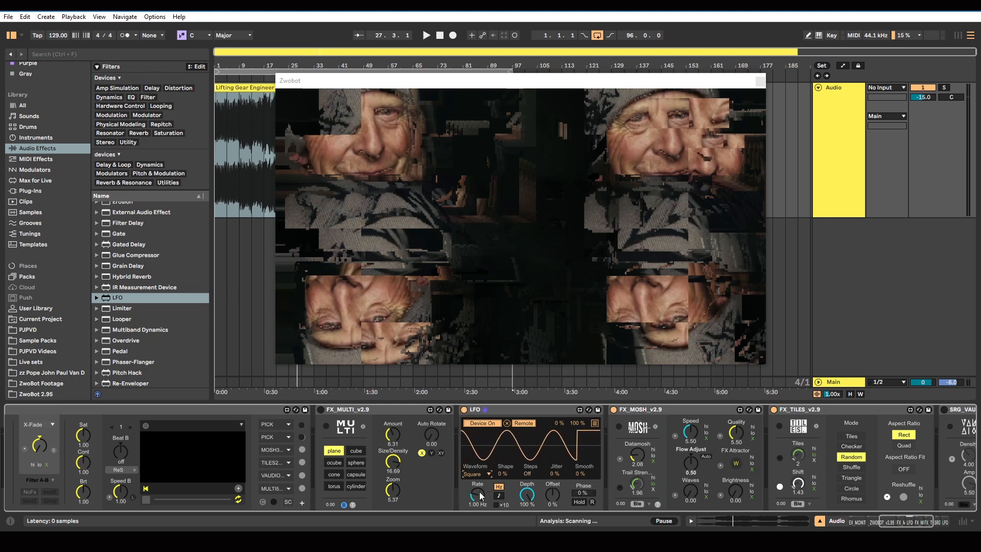
pyautogui.click(498, 495)
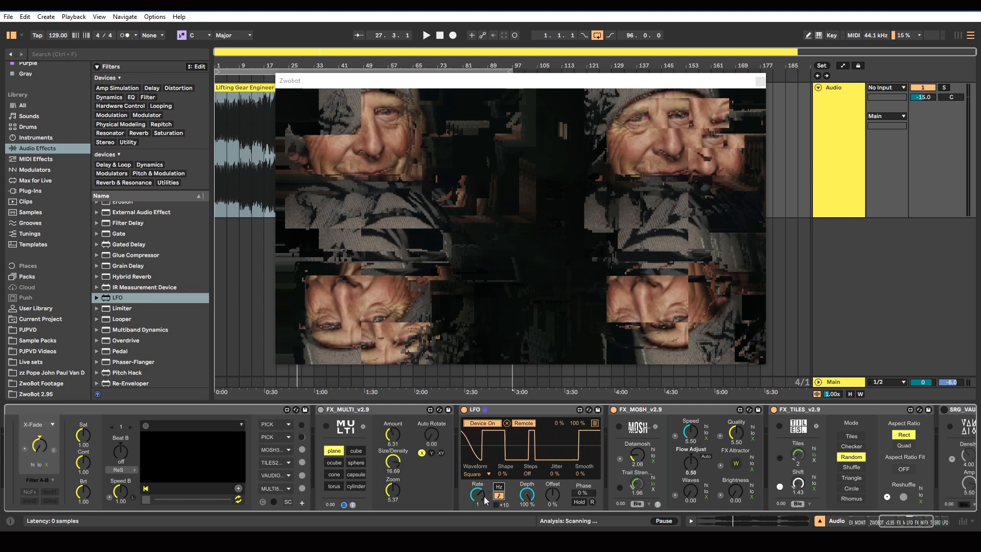
pyautogui.moveTo(483, 495); pyautogui.dragTo(474, 499)
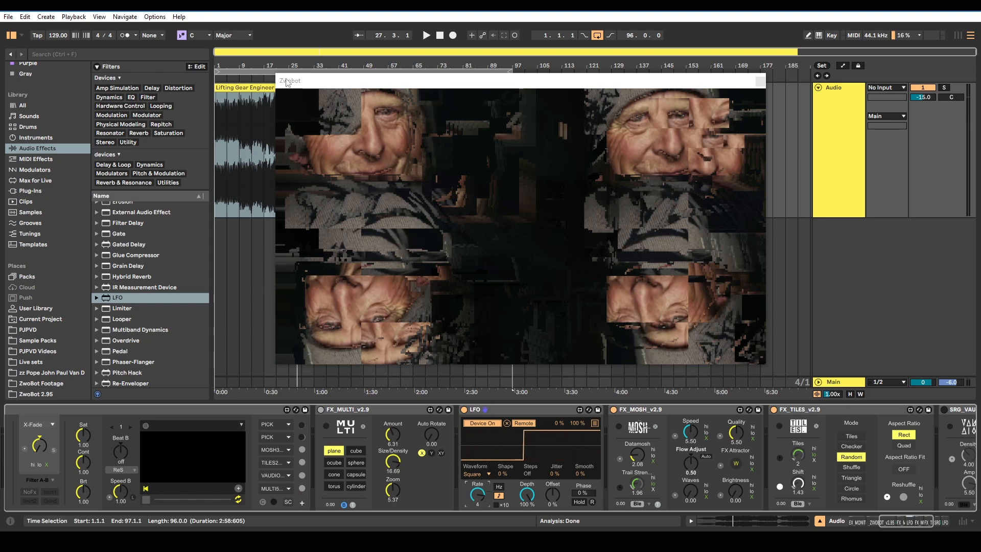
# Start playback to test the rhythmic switching of MULTI, and set the LFO's synced rate to 2
pyautogui.click(425, 35)
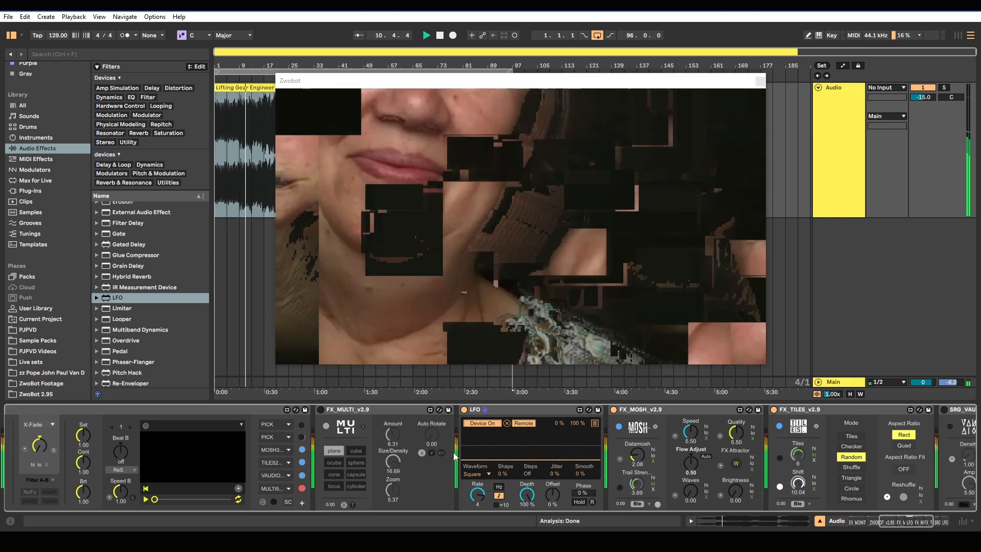
pyautogui.moveTo(481, 494); pyautogui.dragTo(481, 499)
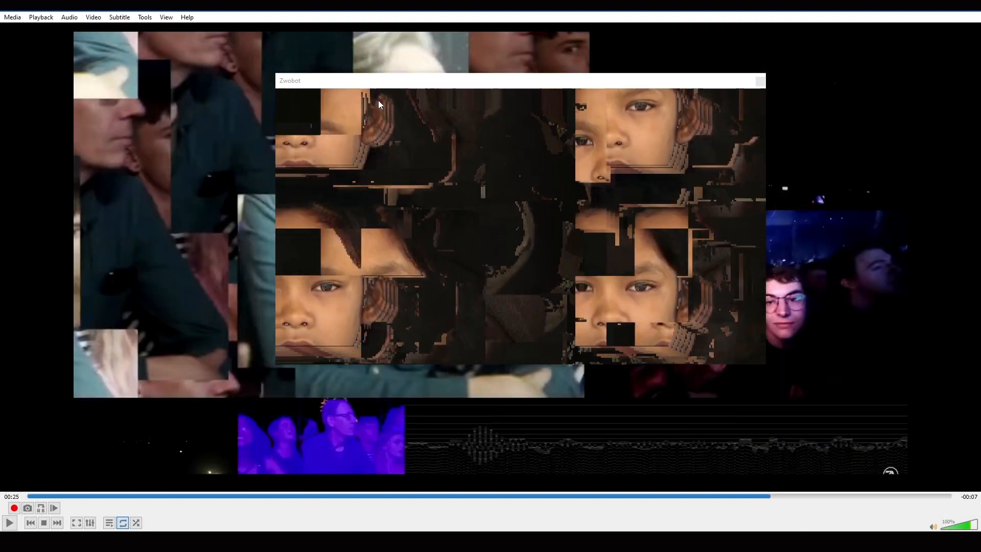
# In the VLC player, move the Zwobot window aside and play the reference glitch video from an earlier point for comparison
pyautogui.moveTo(363, 86); pyautogui.dragTo(726, 140)
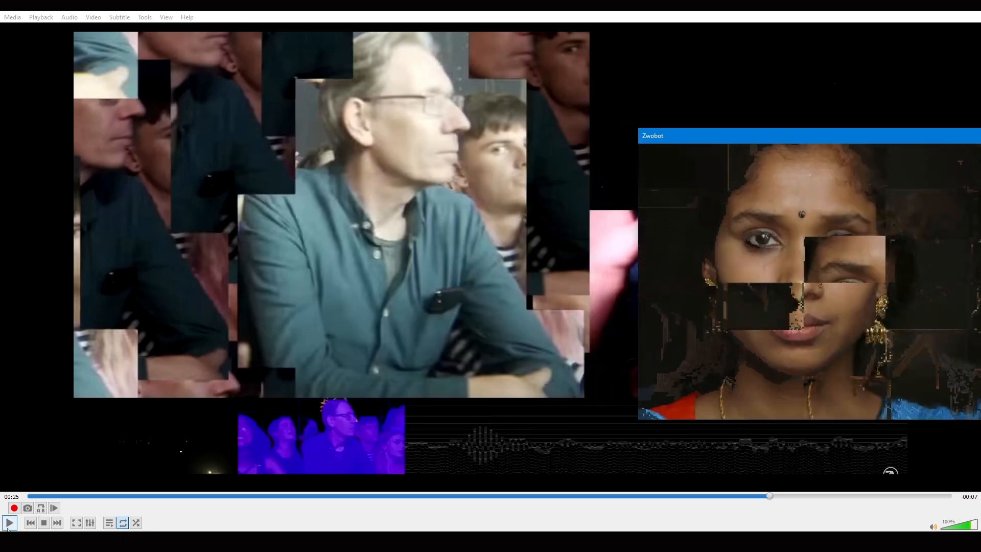
pyautogui.click(8, 527)
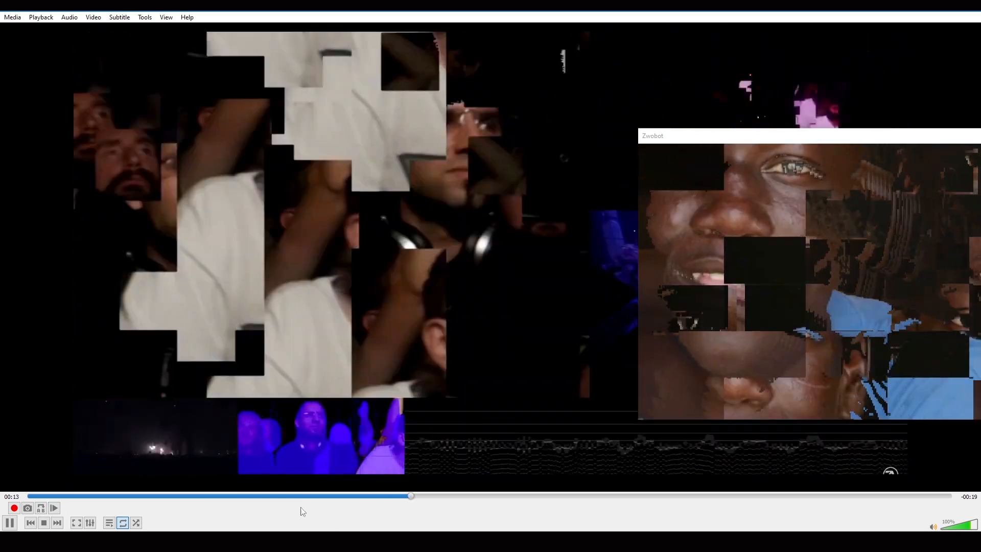
pyautogui.click(250, 495)
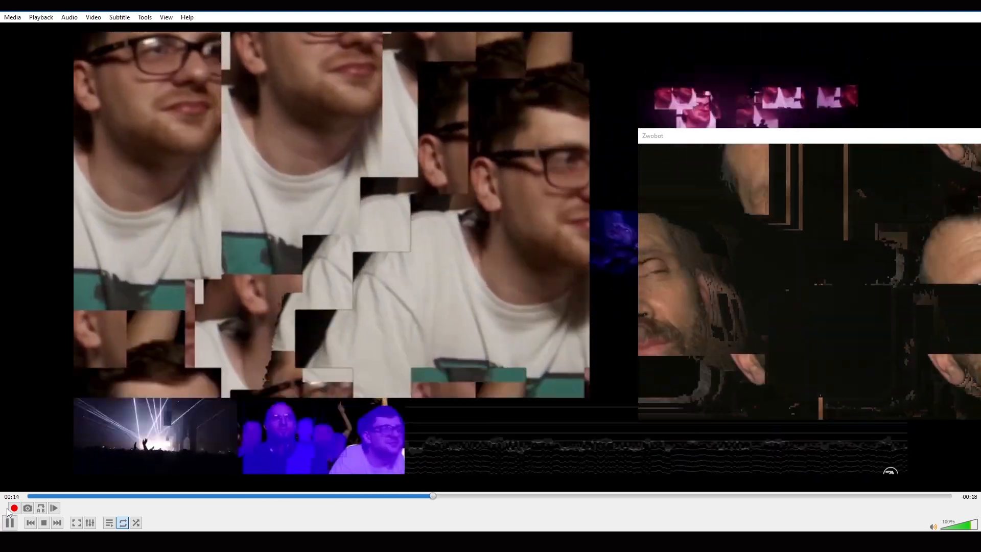
pyautogui.click(10, 523)
# Return to Ableton Live and move the Zwobot window back over the arrangement, clear of the device chain
pyautogui.click(933, 10)
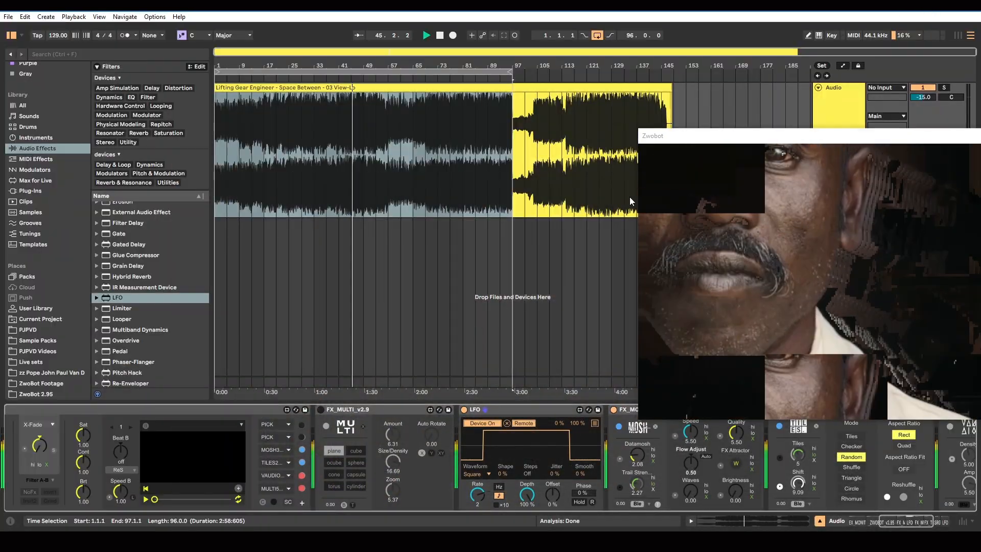
pyautogui.moveTo(659, 139); pyautogui.dragTo(288, 80)
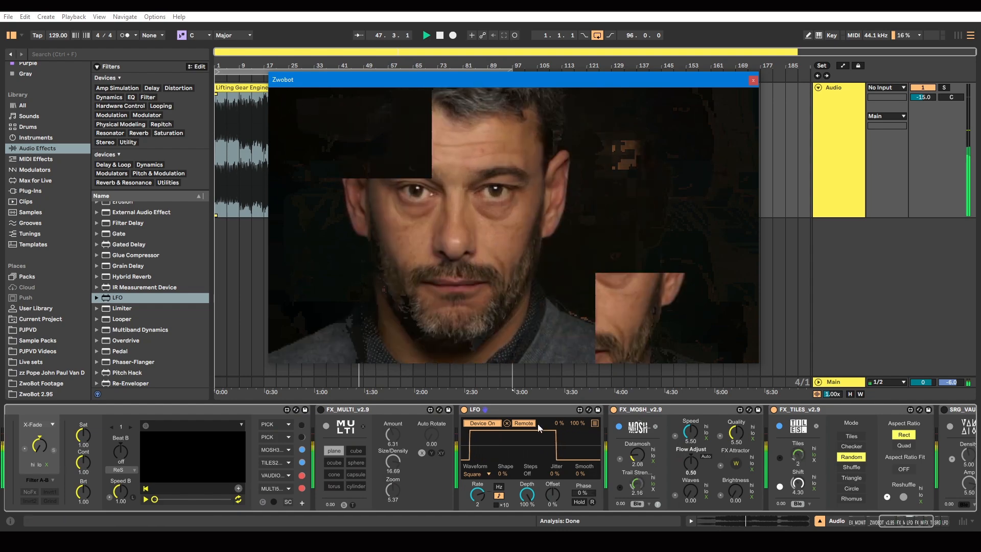
# Switch off the MOSH effect and insert FX_FLOWSCAN_v2.9 from the ZwoBot 2.95 folder between the LFO and MOSH
pyautogui.moveTo(637, 484); pyautogui.dragTo(639, 483)
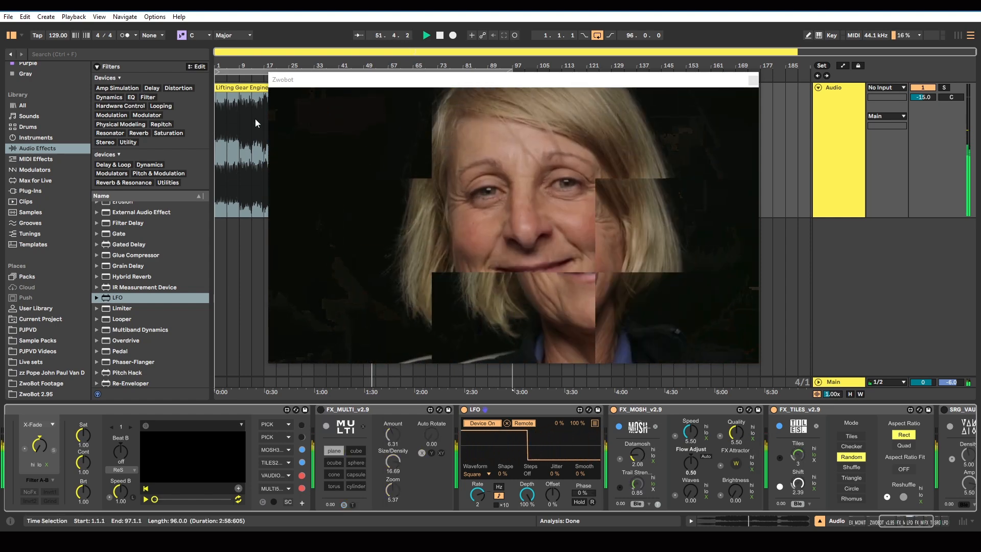
pyautogui.click(36, 394)
pyautogui.scroll(-2, 146, 352)
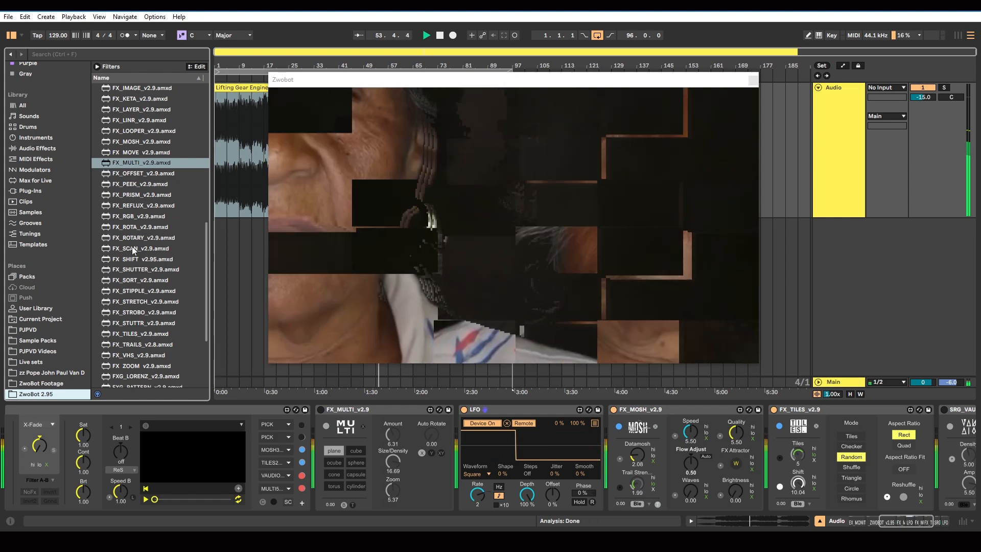
pyautogui.click(137, 259)
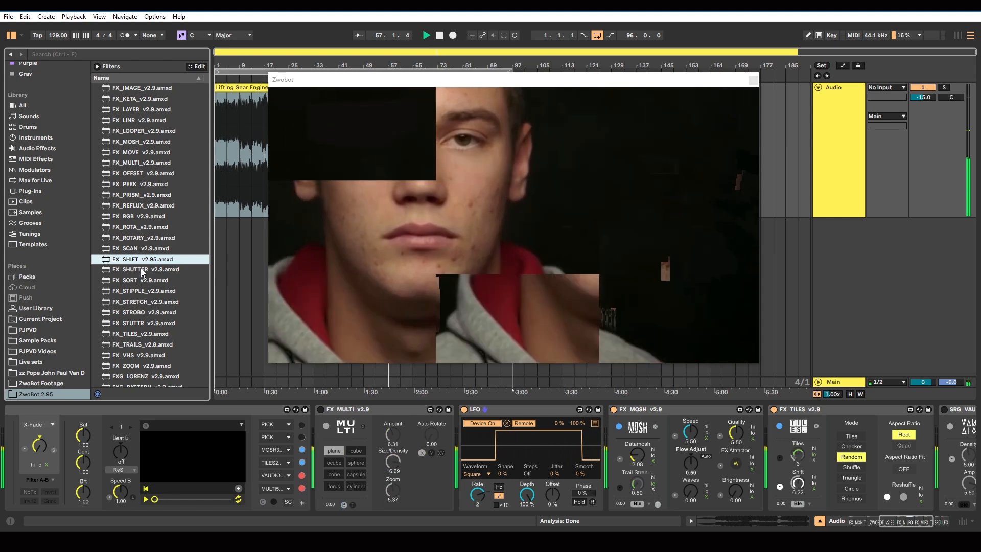
pyautogui.scroll(4, 138, 307)
pyautogui.scroll(2, 142, 272)
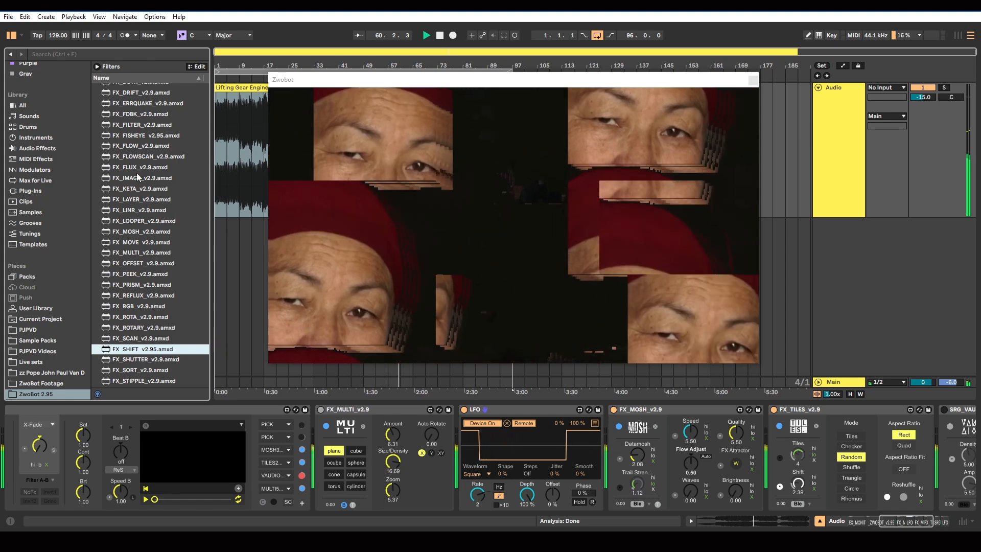
pyautogui.click(140, 157)
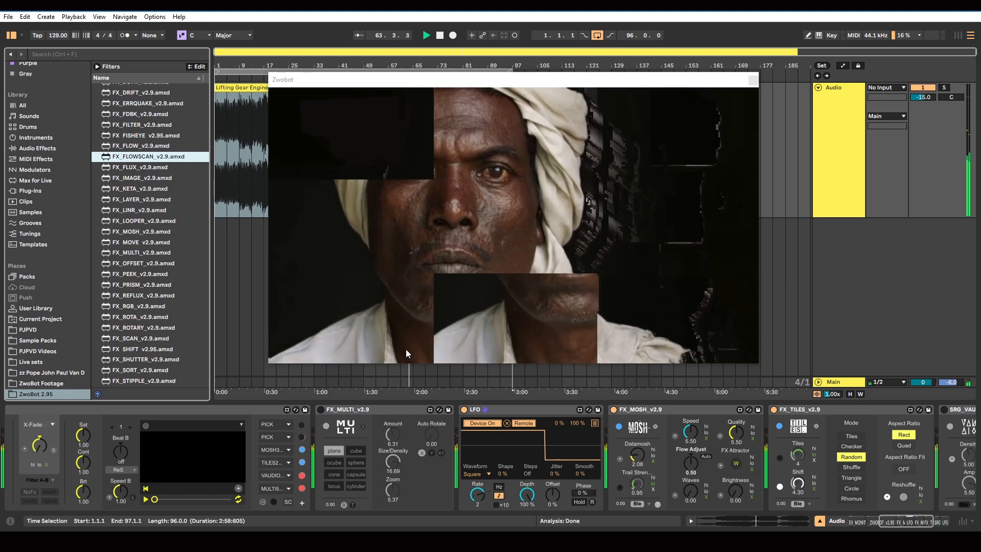
pyautogui.click(613, 409)
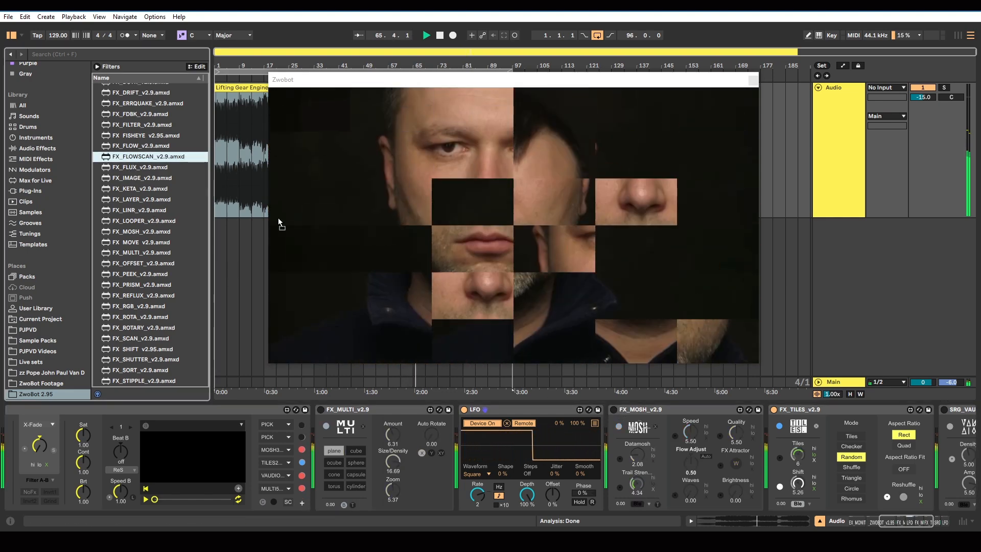
pyautogui.moveTo(280, 223); pyautogui.dragTo(607, 423)
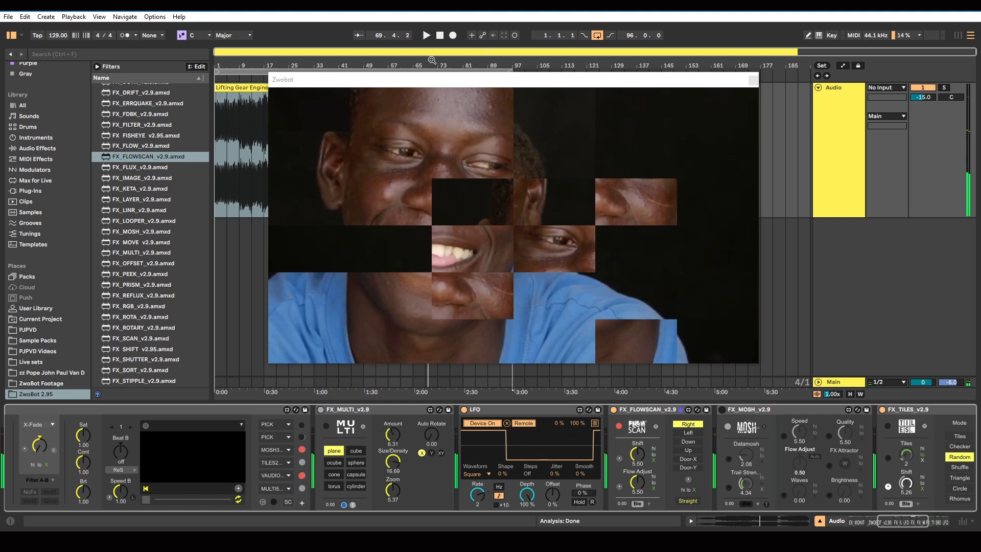
# Assign FLOWSCAN to the second effect slot of the ZwoBot device and restart playback to test it
pyautogui.moveTo(373, 80)
pyautogui.mouseDown()
pyautogui.moveTo(375, 202)
pyautogui.moveTo(367, 94)
pyautogui.mouseUp()
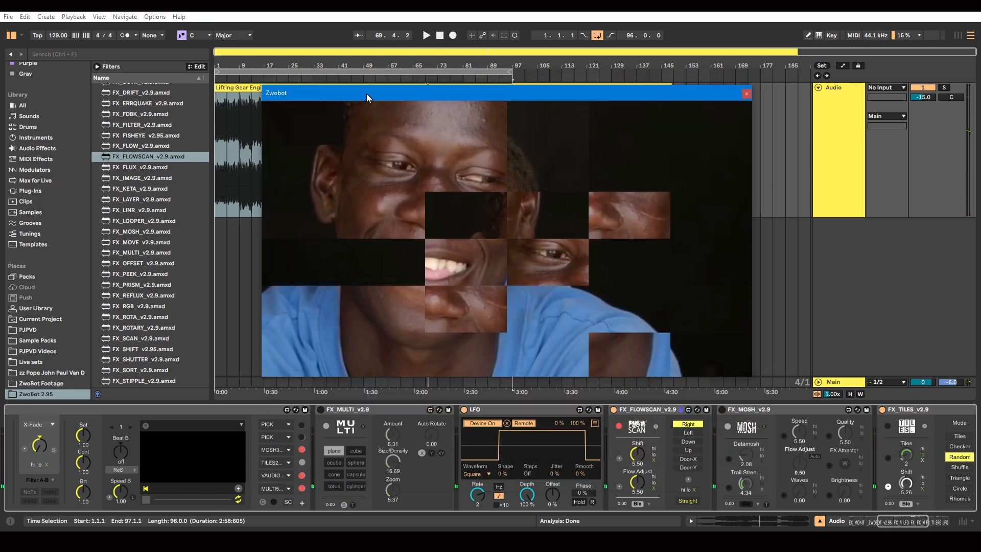
pyautogui.click(286, 436)
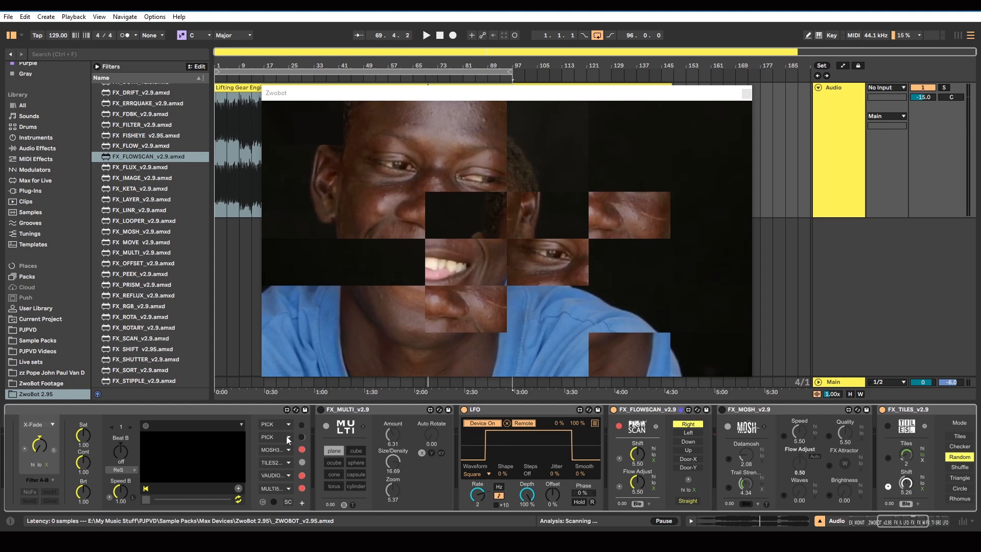
pyautogui.click(284, 454)
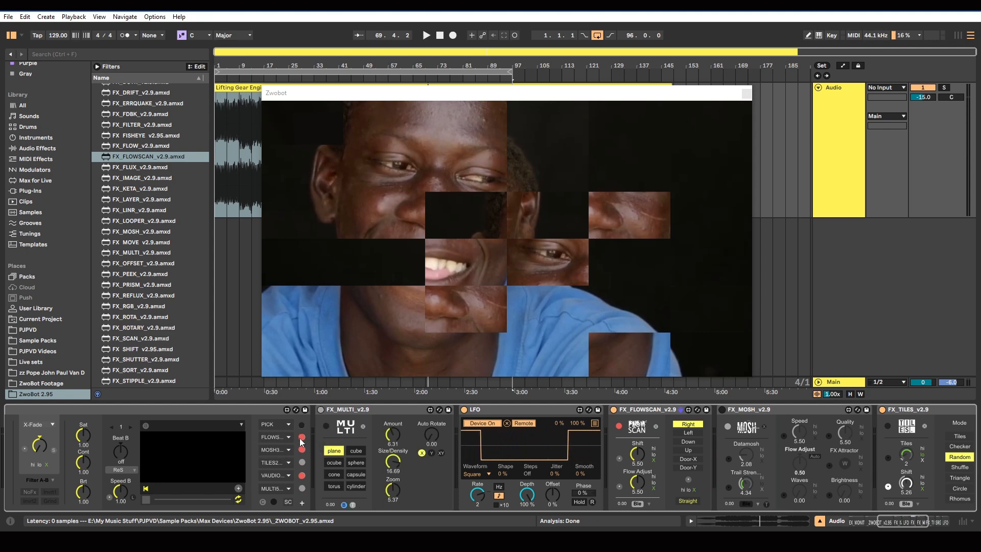
pyautogui.click(426, 35)
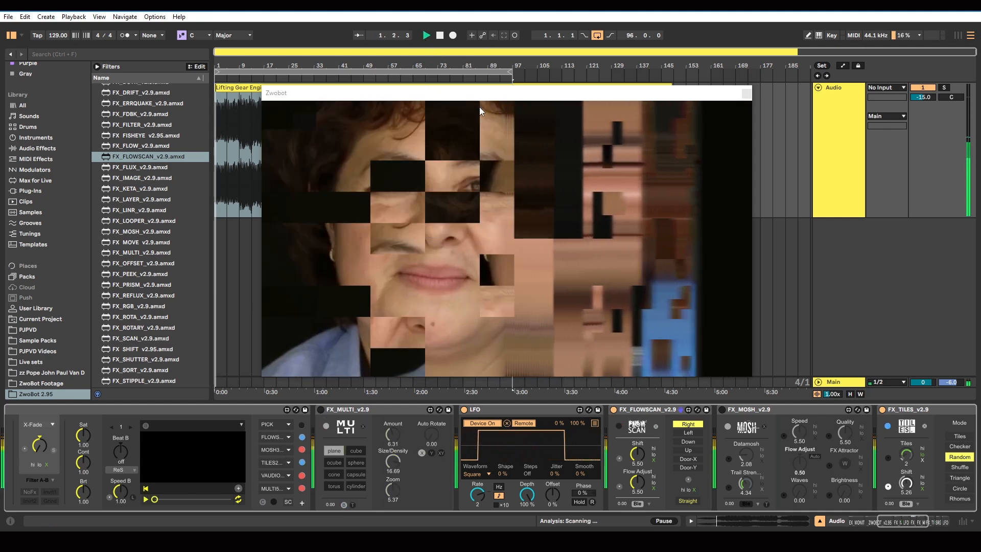
pyautogui.click(244, 81)
pyautogui.moveTo(341, 96); pyautogui.dragTo(320, 91)
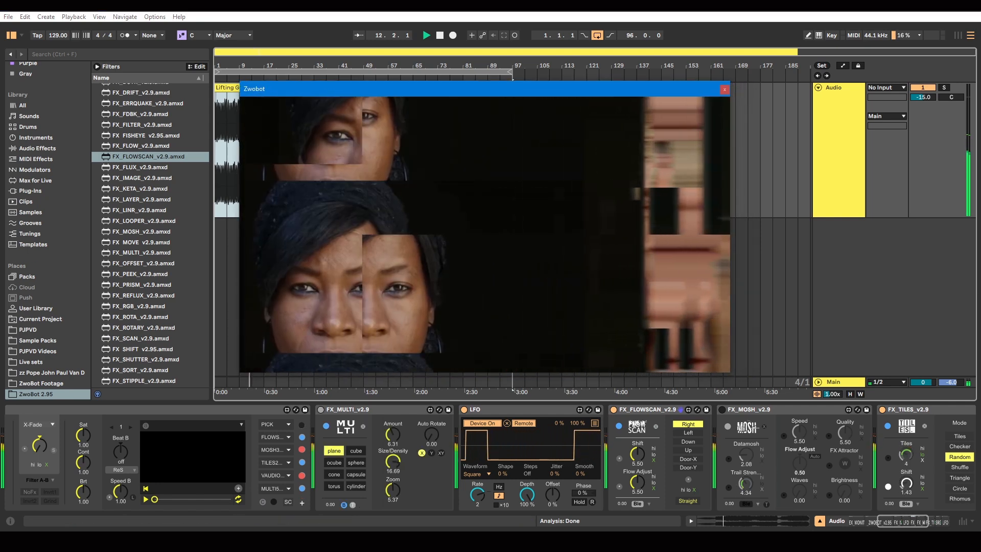
# Raise FLOWSCAN's Shift to 7.49 and turn on the trigger below its direction options
pyautogui.moveTo(900, 516); pyautogui.dragTo(919, 516)
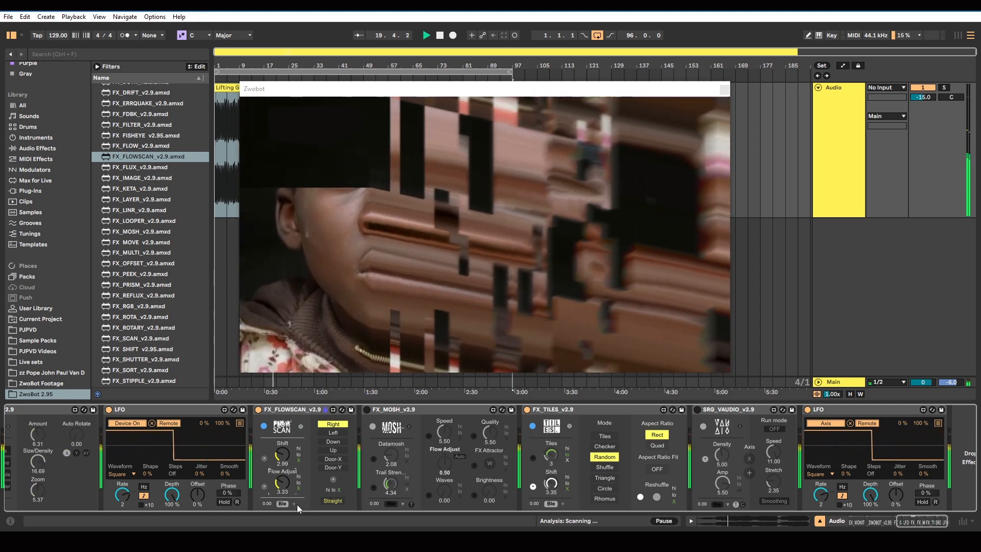
pyautogui.moveTo(282, 454); pyautogui.dragTo(283, 426)
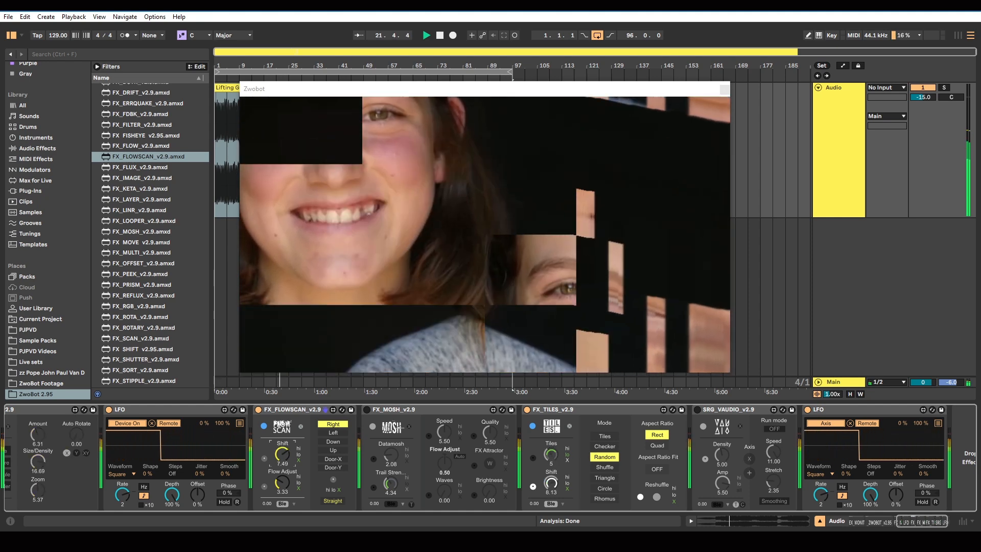
pyautogui.click(334, 480)
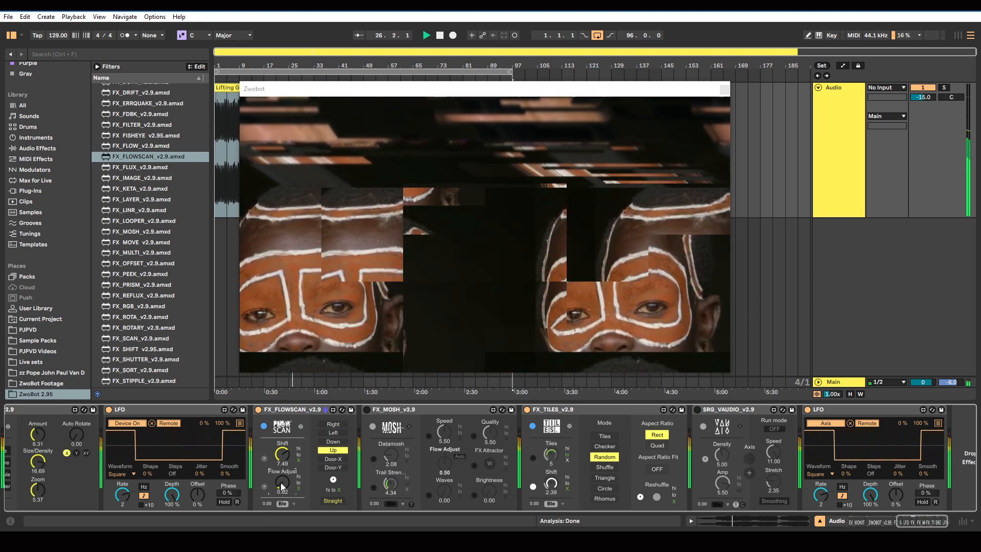
# Delete FLOWSCAN from the device chain and switch MOSH back on
pyautogui.press('Delete')
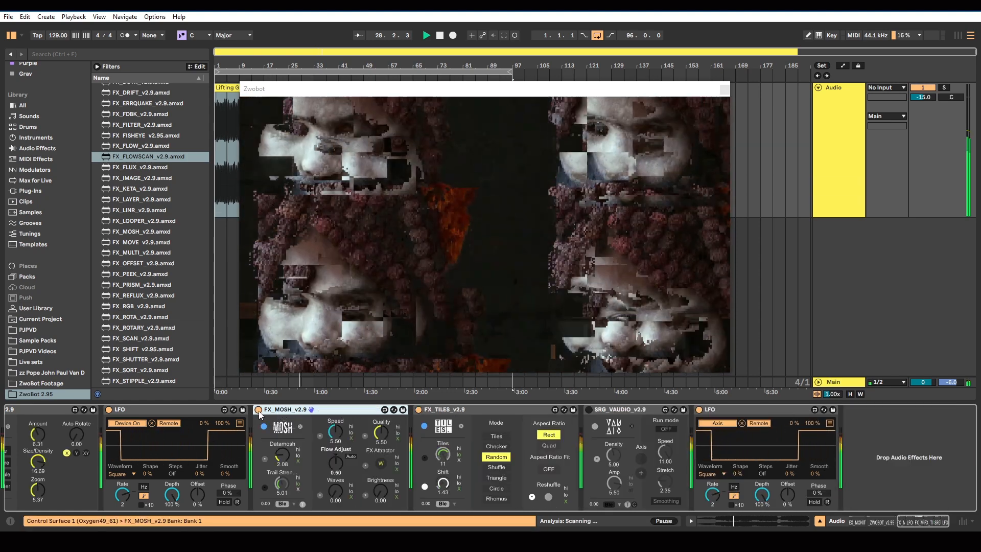
pyautogui.moveTo(917, 522); pyautogui.dragTo(905, 523)
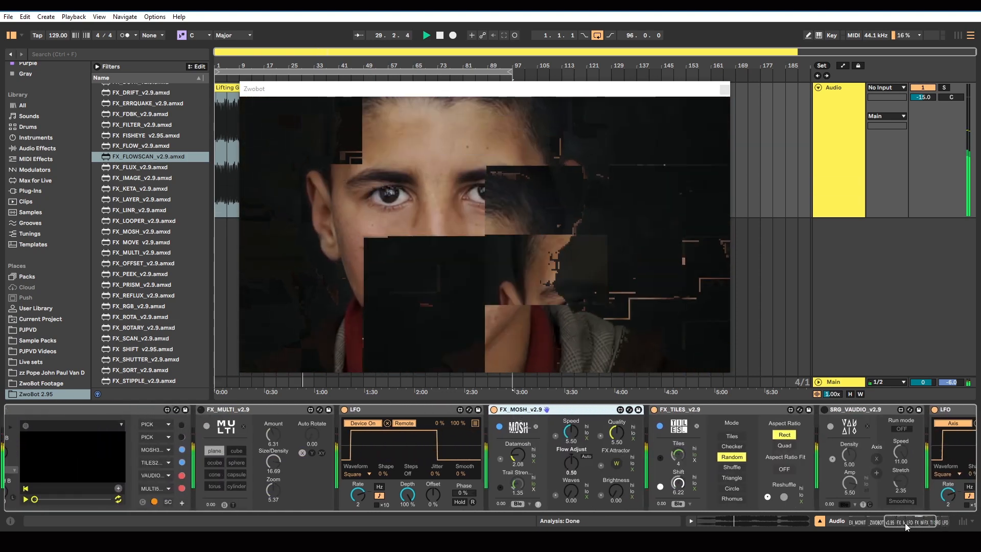
# Insert FX_SHIFT_v2.95 from the ZwoBot 2.95 folder between the ZwoBot device and MULTI
pyautogui.scroll(-5, 142, 286)
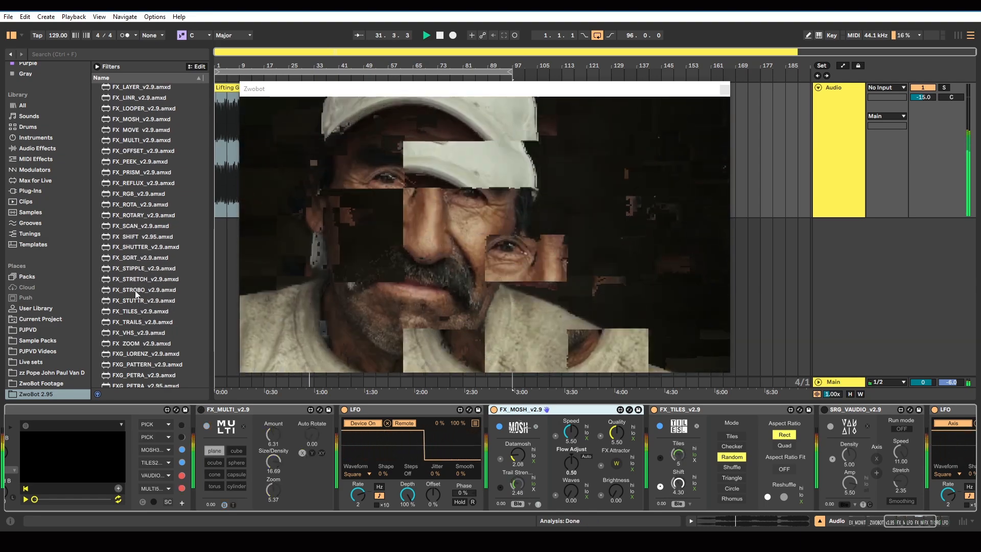
pyautogui.moveTo(133, 235); pyautogui.dragTo(265, 339)
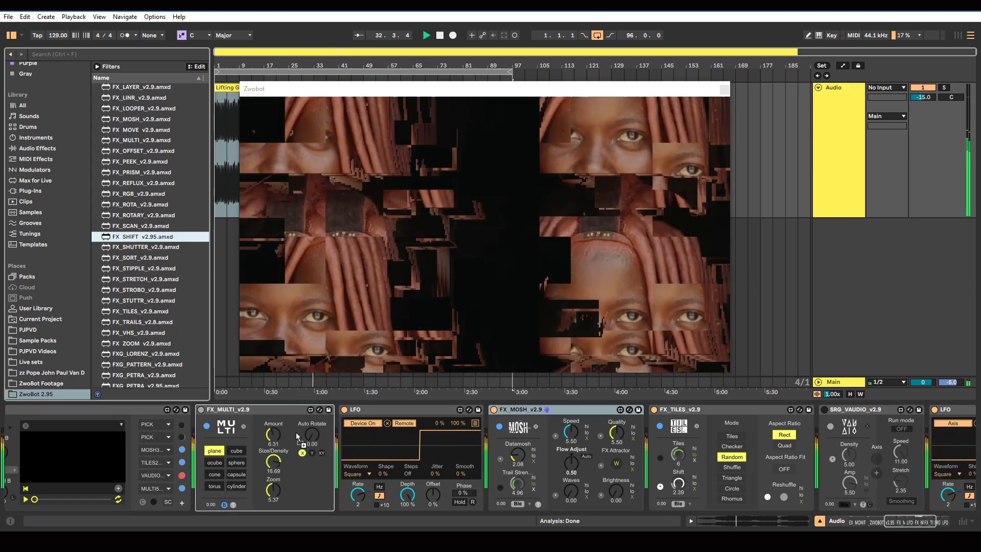
pyautogui.moveTo(194, 438); pyautogui.dragTo(194, 434)
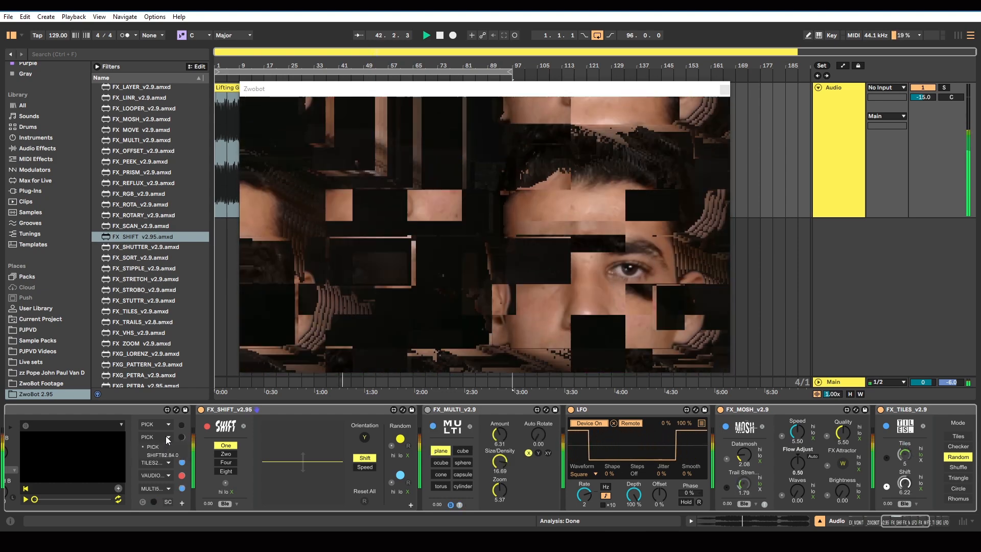
# Stop playback, assign SHIFT to the second effect slot of the ZwoBot device, and restart playback
pyautogui.click(165, 436)
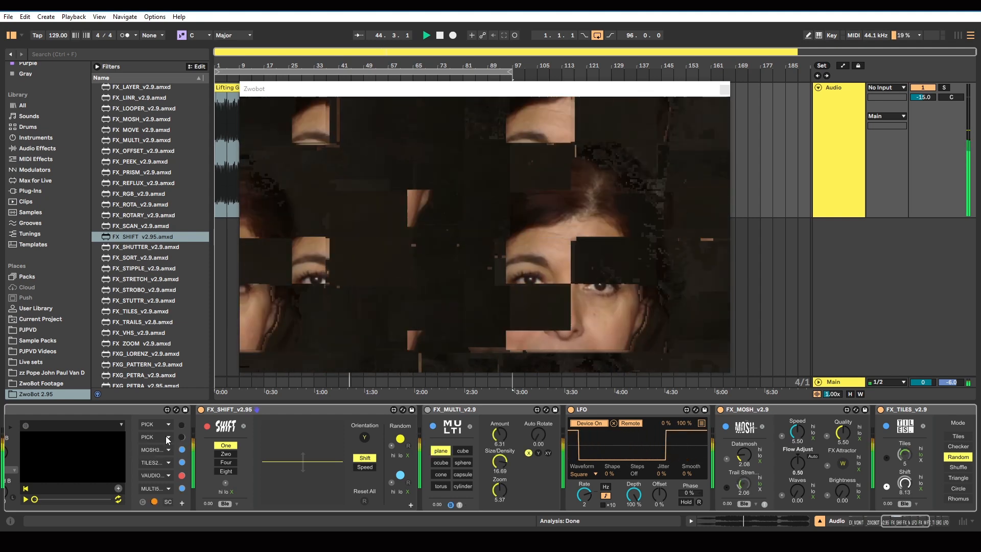
pyautogui.click(317, 293)
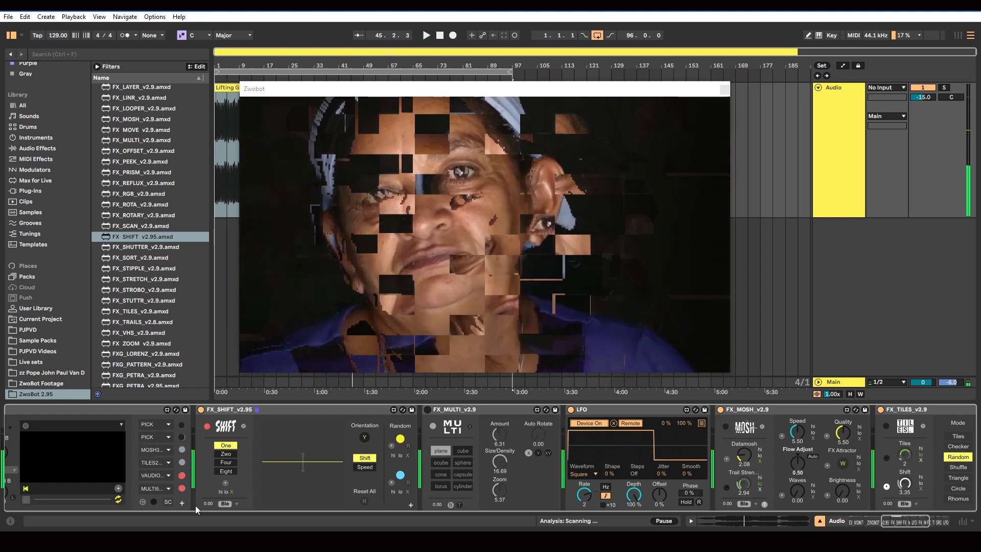
pyautogui.click(170, 439)
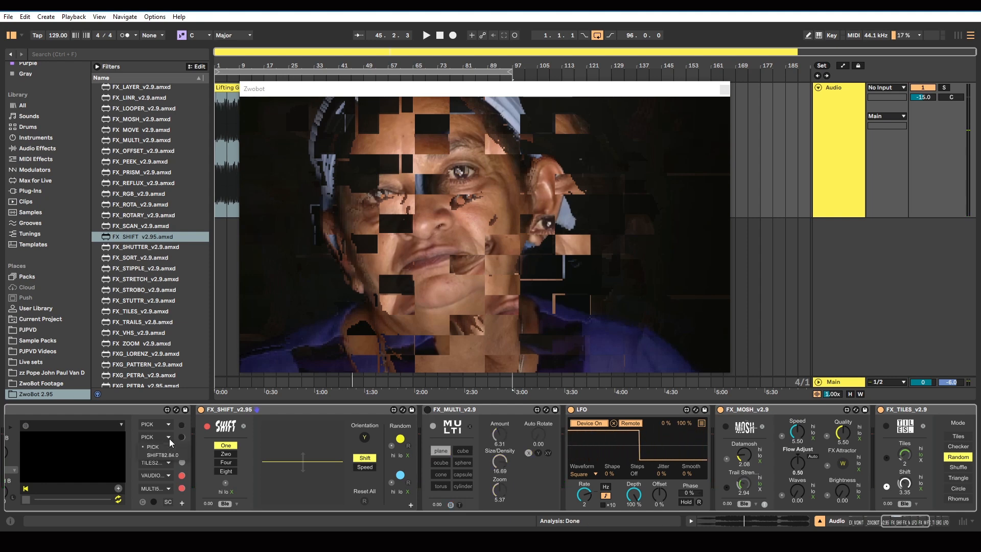
pyautogui.click(169, 438)
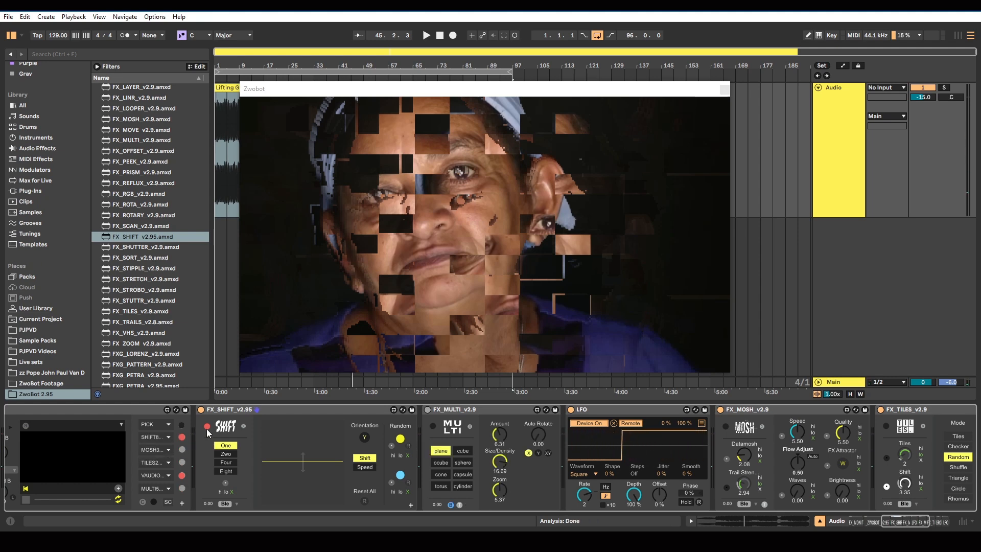
pyautogui.click(428, 34)
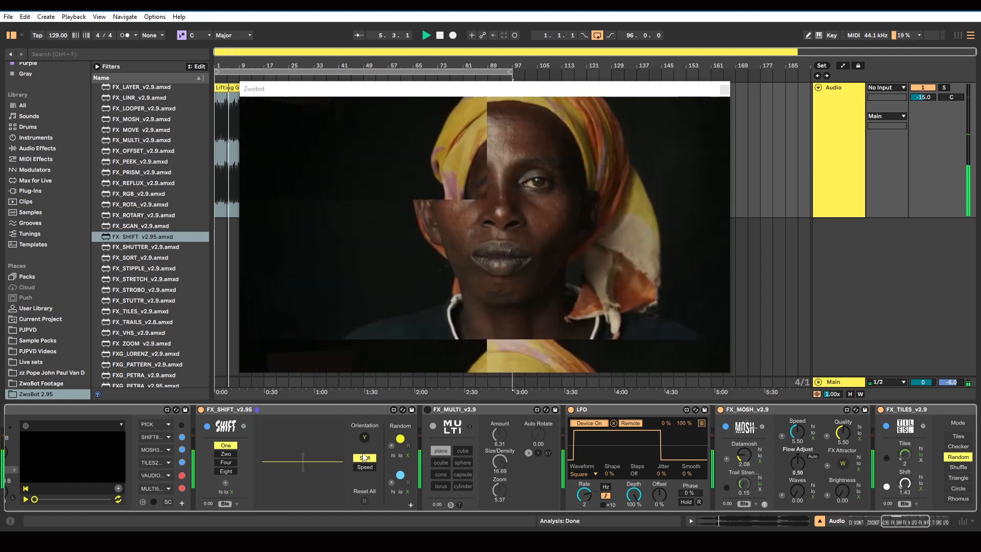
# With SHIFT divided into One, raise its Shift bar to the maximum and set its Speed bar to about half
pyautogui.click(226, 453)
pyautogui.click(227, 446)
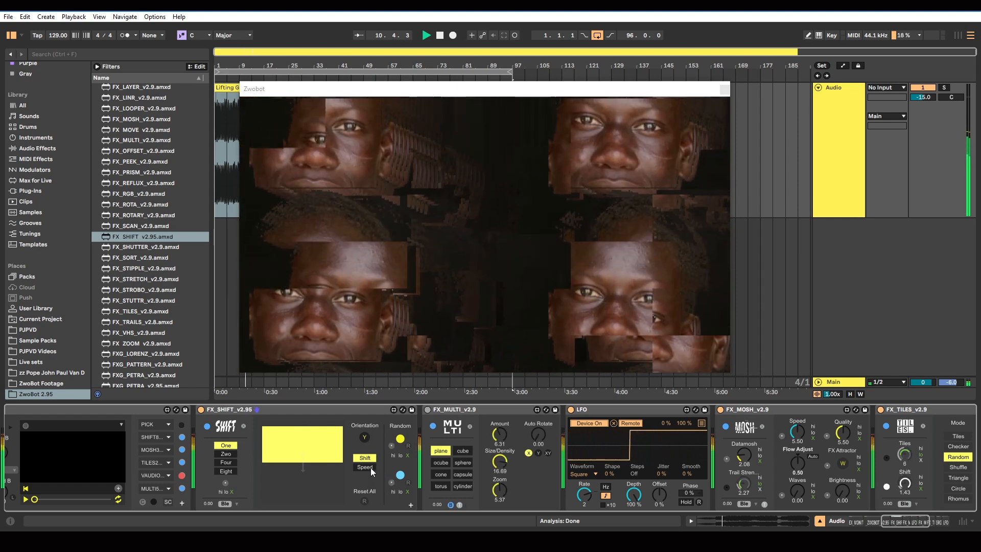
pyautogui.click(370, 467)
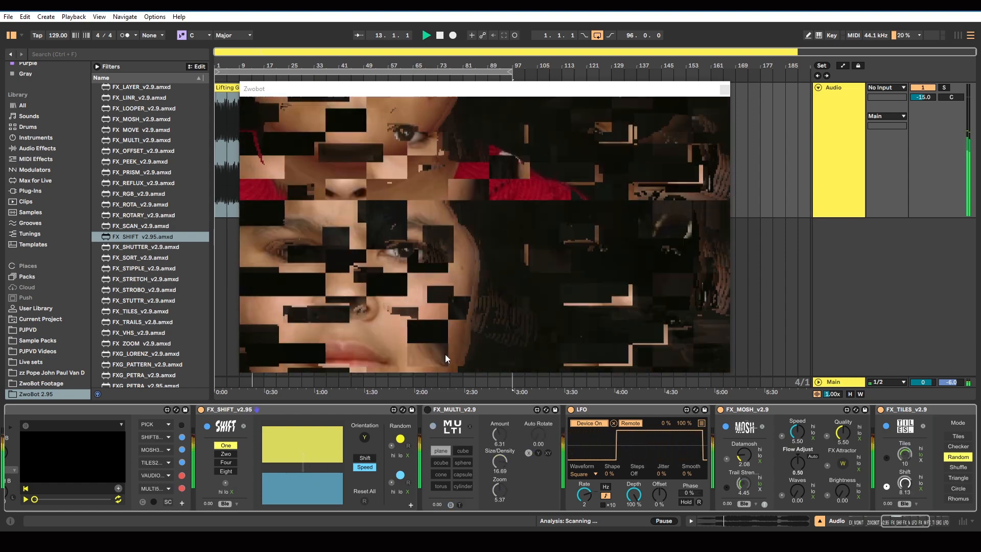
pyautogui.moveTo(309, 482); pyautogui.dragTo(309, 486)
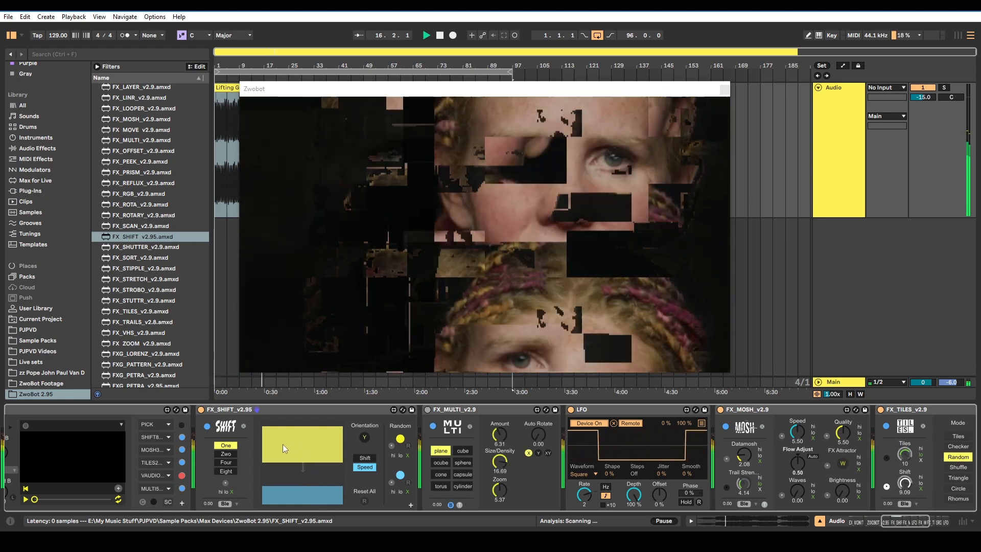
# Increase SHIFT's number of divisions through Two and Four to Eight
pyautogui.click(230, 455)
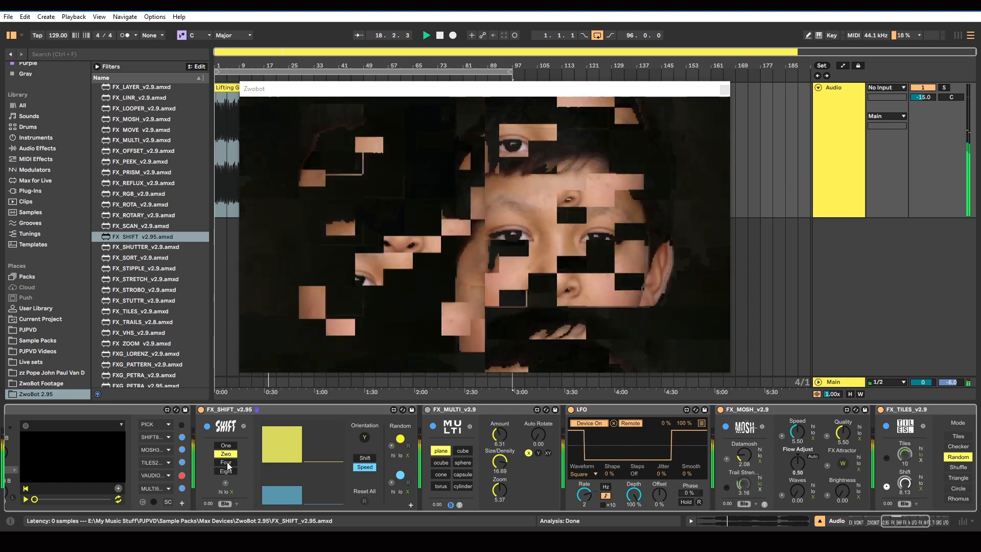
pyautogui.click(227, 462)
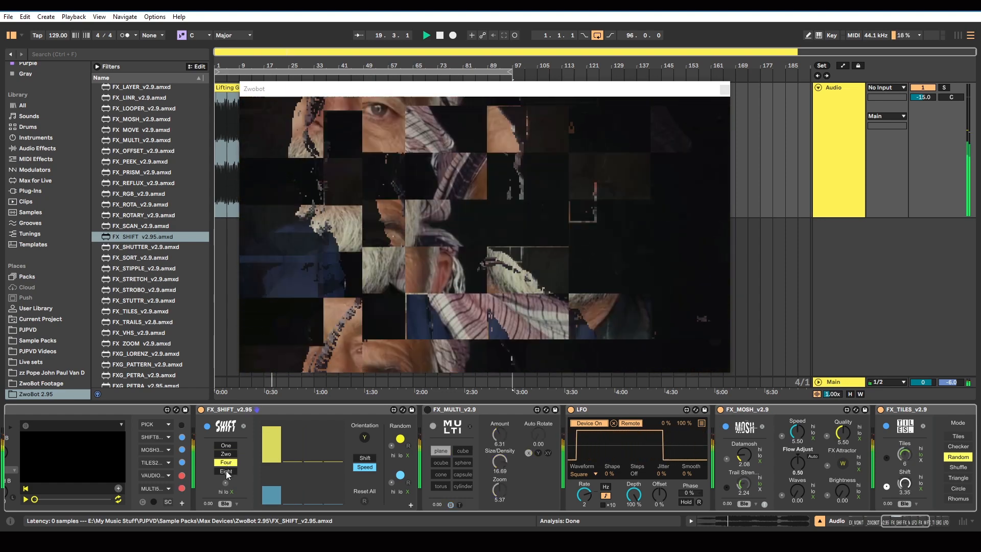
pyautogui.click(226, 470)
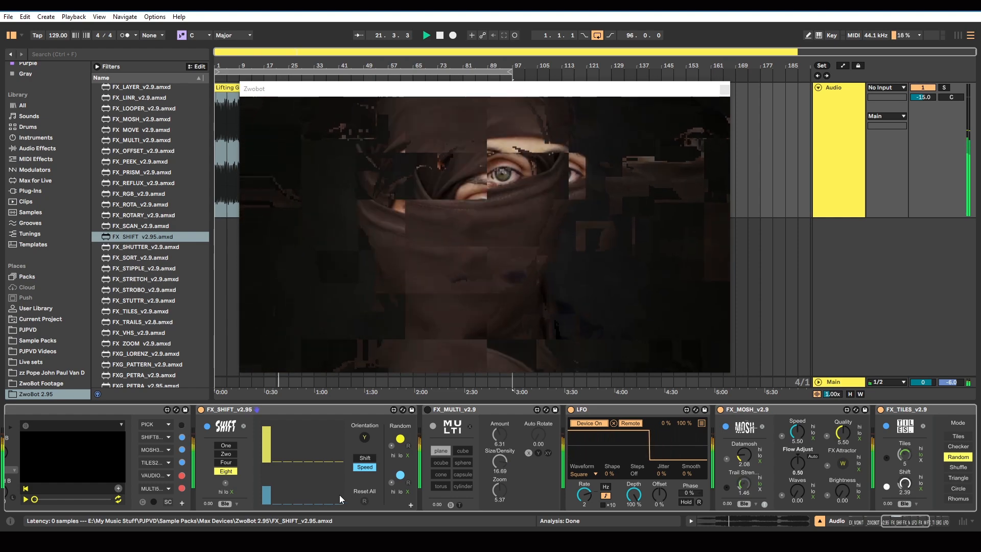
# Draw Speed bars for all eight divisions of SHIFT, evening them out at roughly half height
pyautogui.click(295, 494)
pyautogui.click(287, 492)
pyautogui.click(276, 491)
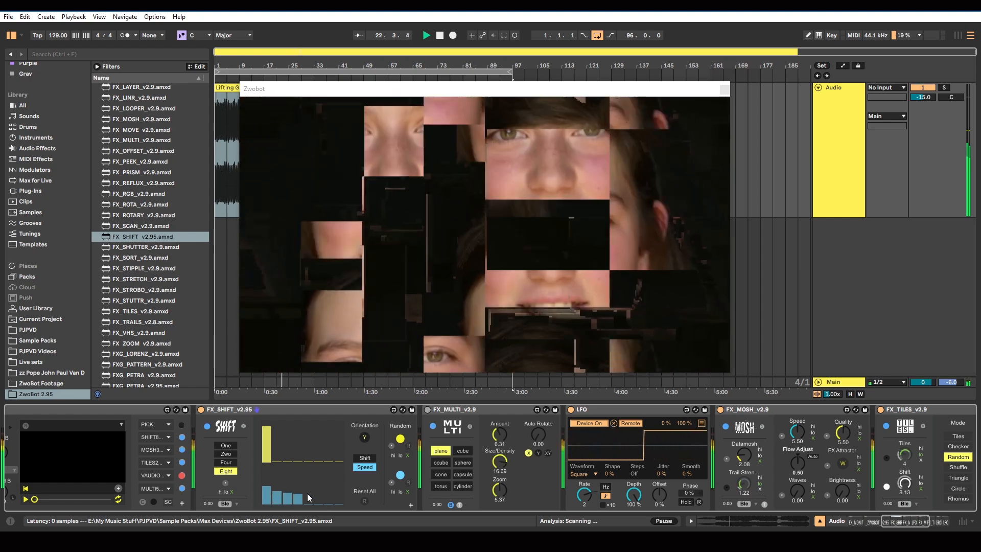
pyautogui.click(317, 486)
pyautogui.click(328, 479)
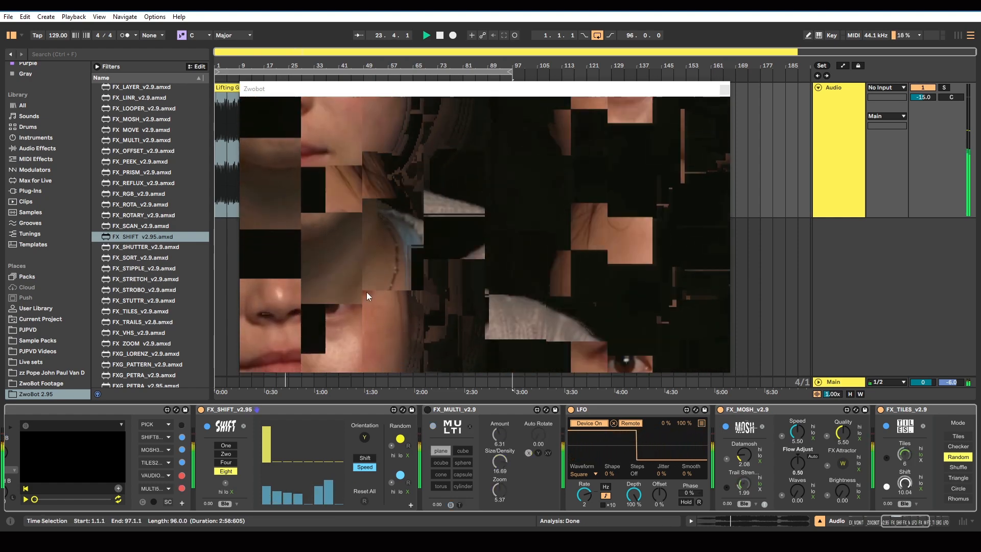
pyautogui.click(310, 480)
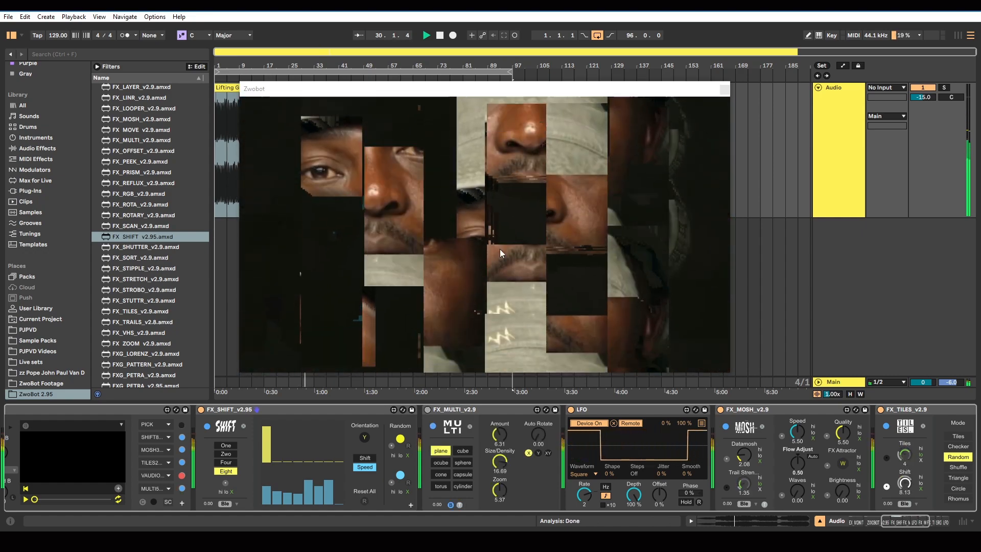
pyautogui.moveTo(270, 485); pyautogui.dragTo(342, 485)
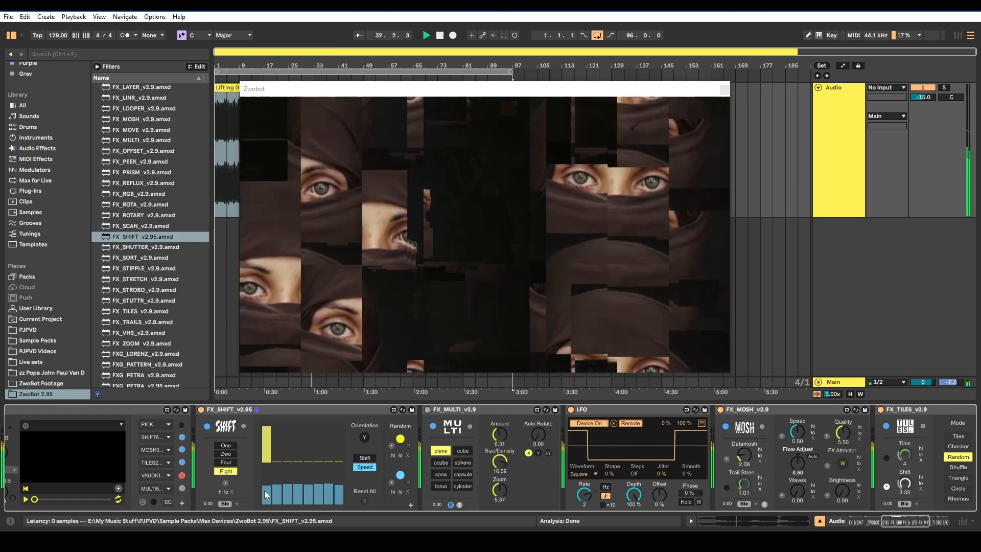
# Reduce SHIFT's divisions to Two and redraw the Speed bars of both divisions at lower heights
pyautogui.click(226, 445)
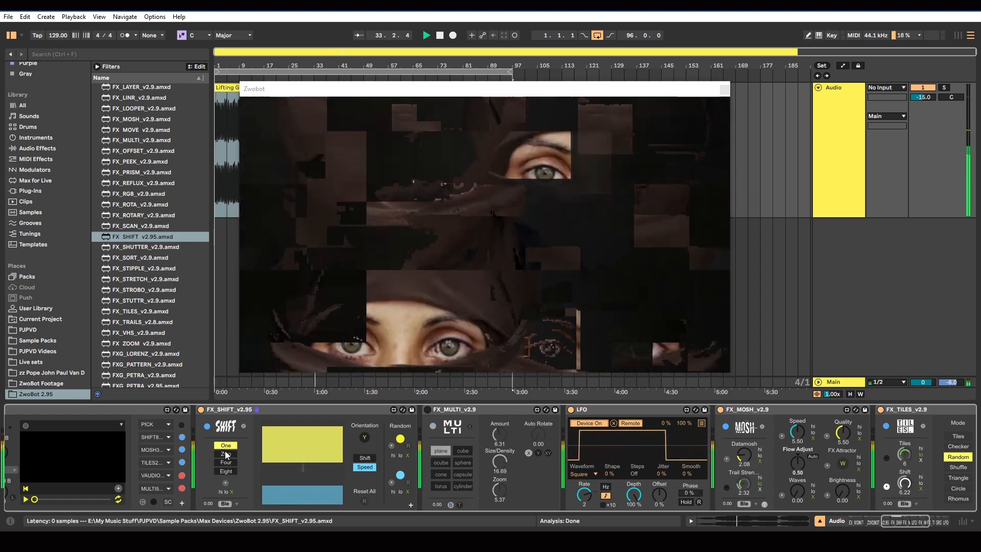
pyautogui.click(226, 454)
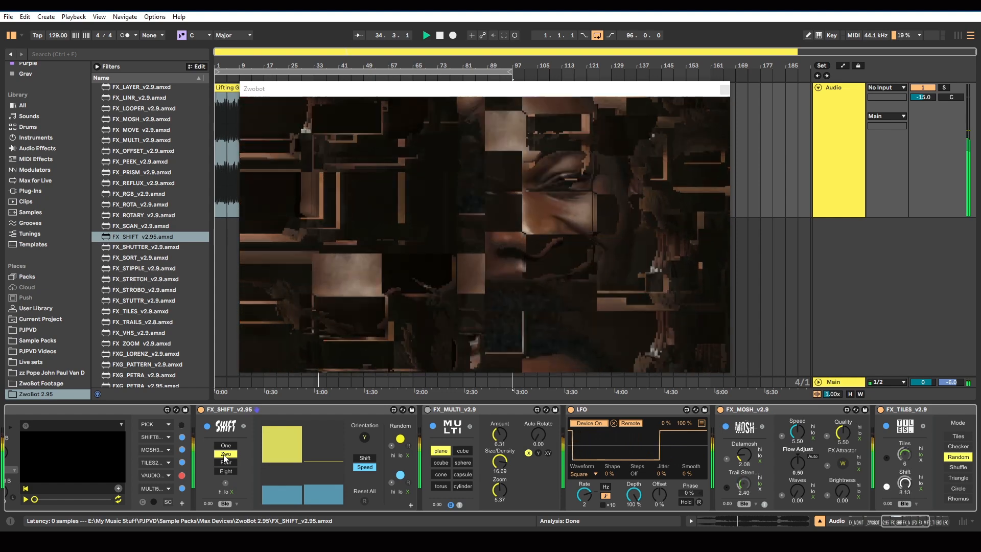
pyautogui.moveTo(342, 481)
pyautogui.mouseDown()
pyautogui.moveTo(320, 454)
pyautogui.moveTo(320, 444)
pyautogui.moveTo(328, 479)
pyautogui.moveTo(327, 415)
pyautogui.moveTo(340, 489)
pyautogui.moveTo(327, 495)
pyautogui.mouseUp()
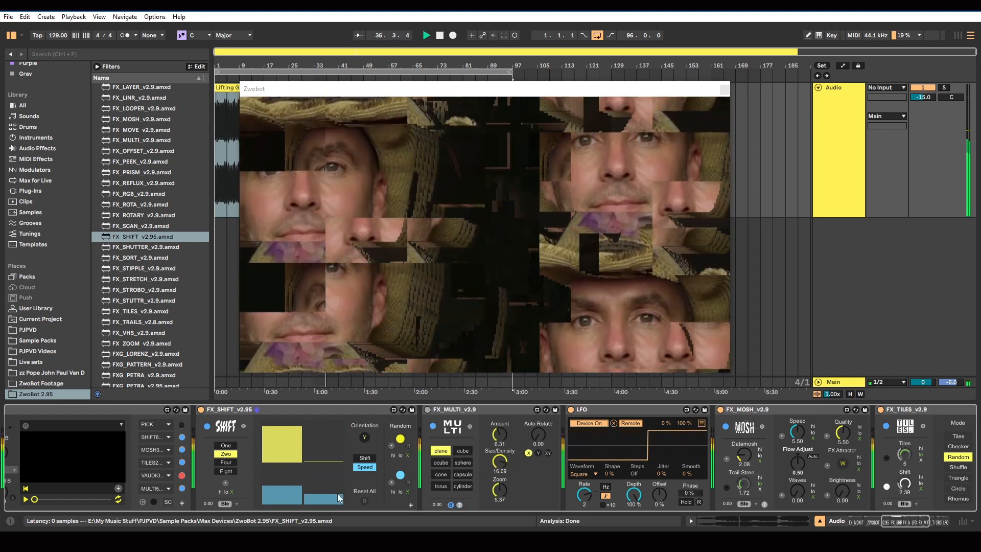
pyautogui.moveTo(269, 477); pyautogui.dragTo(324, 498)
# Set SHIFT's two Shift bars to opposite extremes, first up and second down, and turn on the audio-reactive toggle for random Speed
pyautogui.click(364, 458)
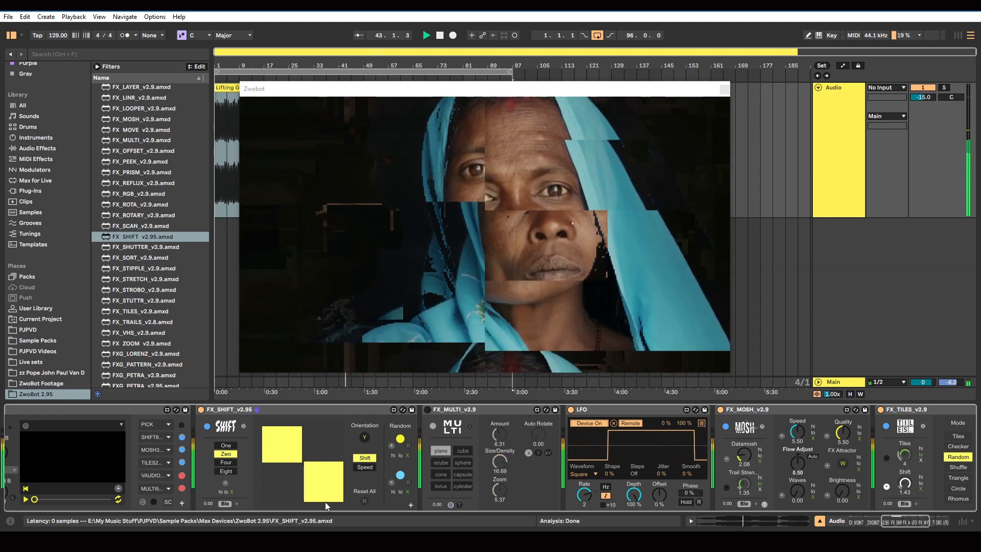
pyautogui.moveTo(325, 502); pyautogui.dragTo(320, 457)
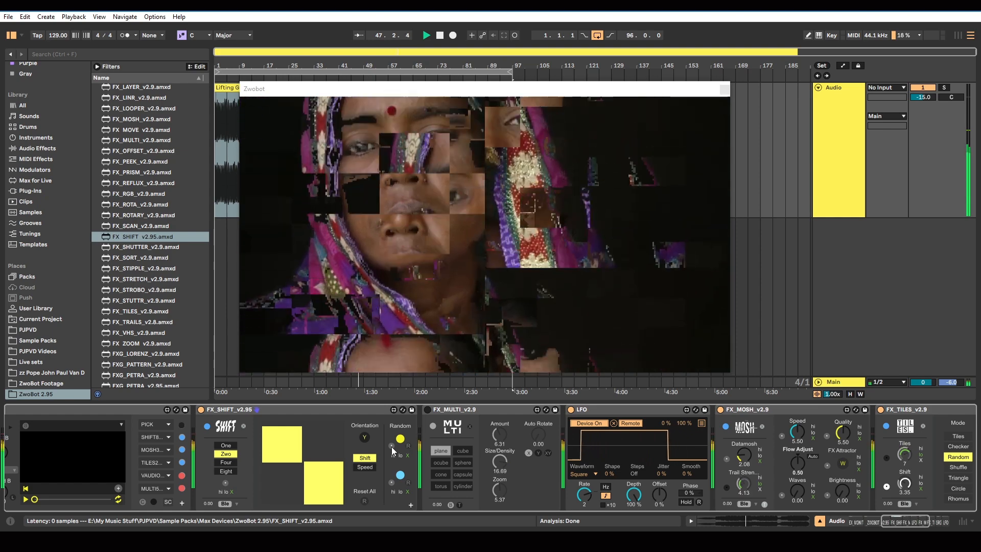
pyautogui.click(367, 466)
pyautogui.click(390, 482)
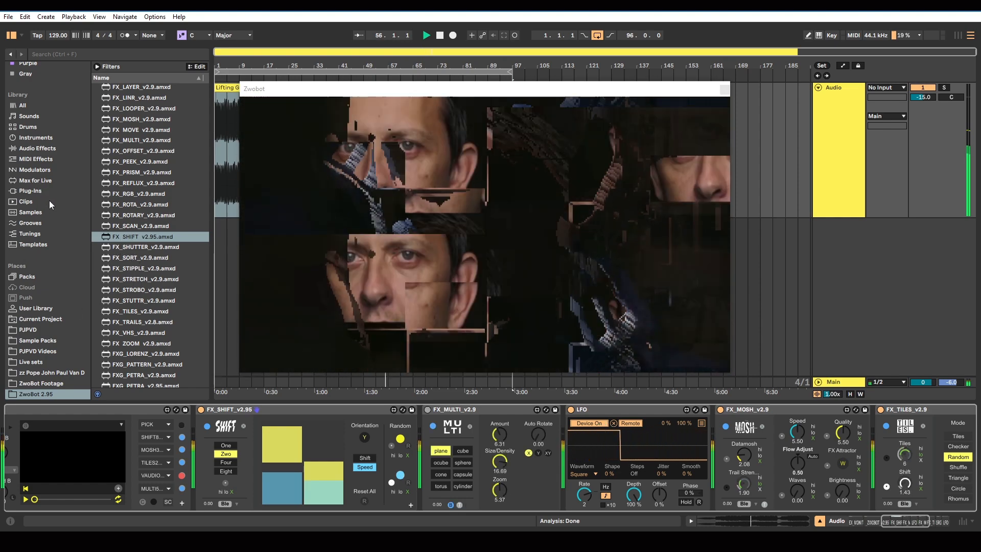
# Insert an LFO audio effect directly after SHIFT and map it to SHIFT's Device On control
pyautogui.click(37, 148)
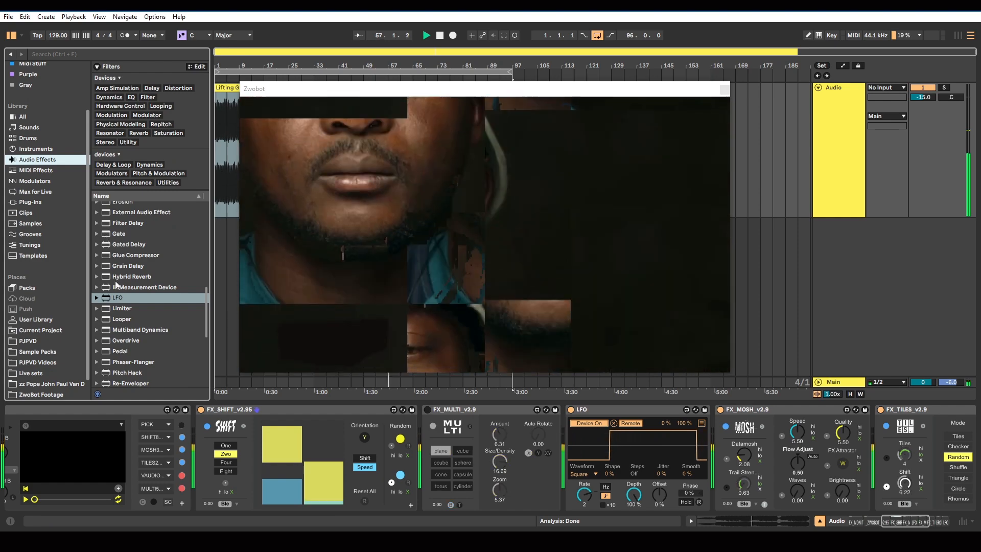
pyautogui.moveTo(117, 297); pyautogui.dragTo(420, 437)
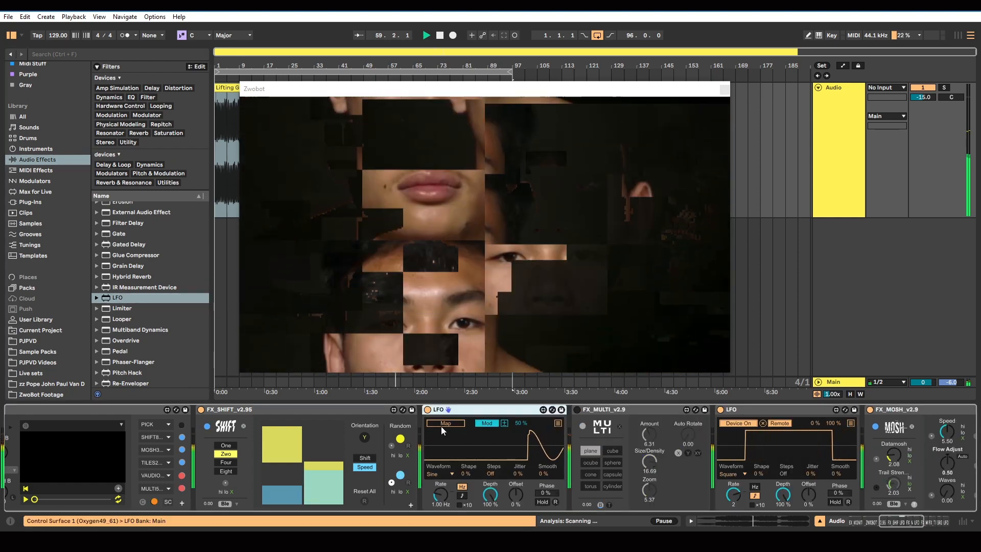
pyautogui.click(442, 424)
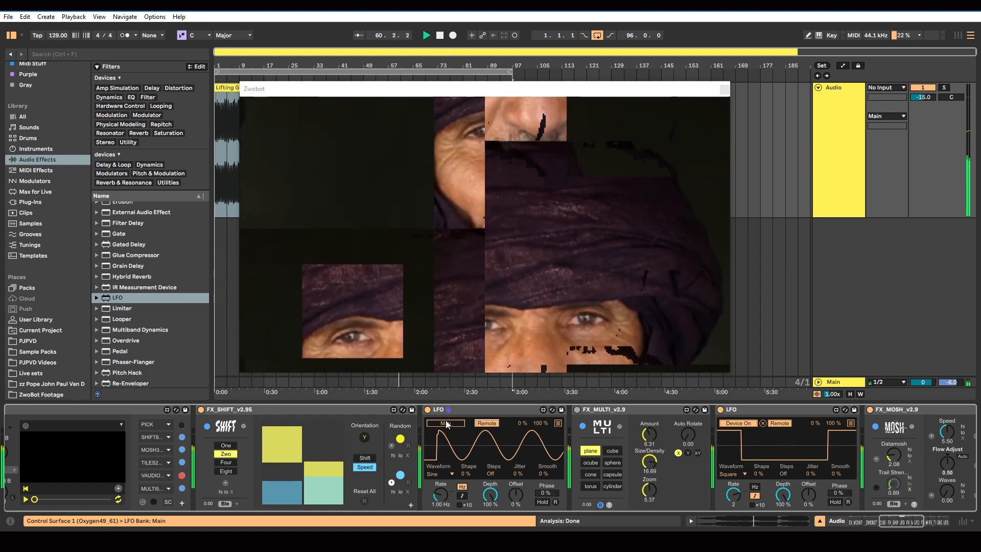
pyautogui.click(200, 410)
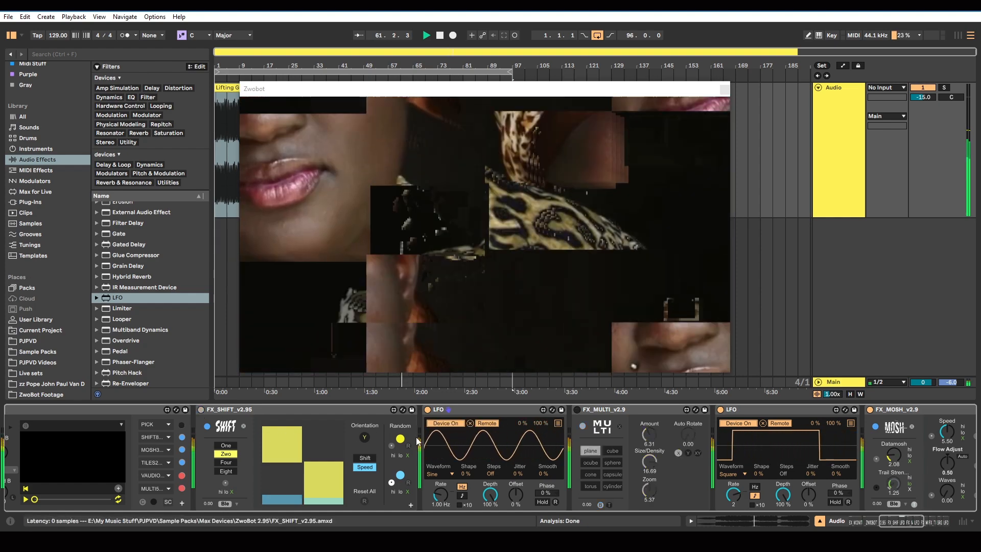
# Stop playback and give the new LFO a Square waveform with a tempo-synced rate of 8
pyautogui.click(451, 474)
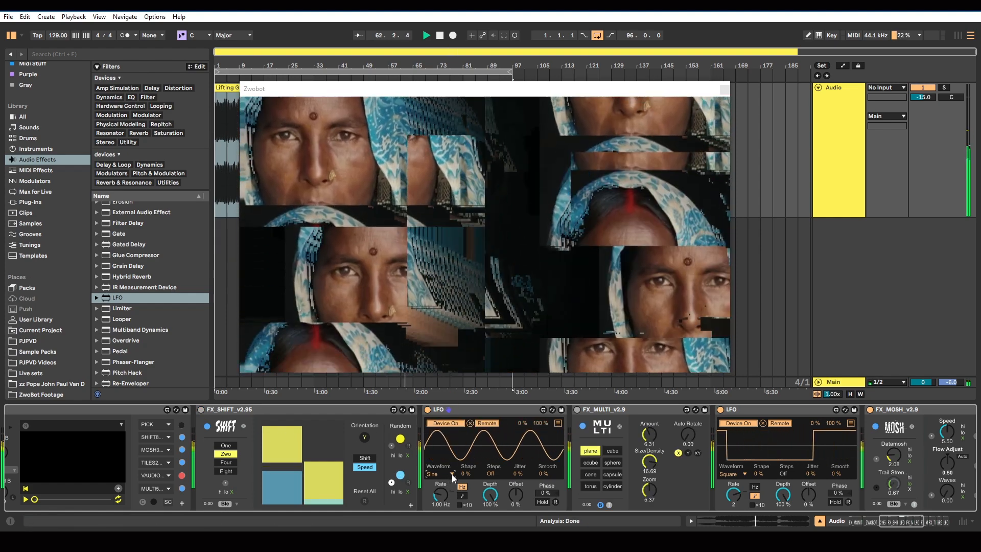
pyautogui.click(439, 39)
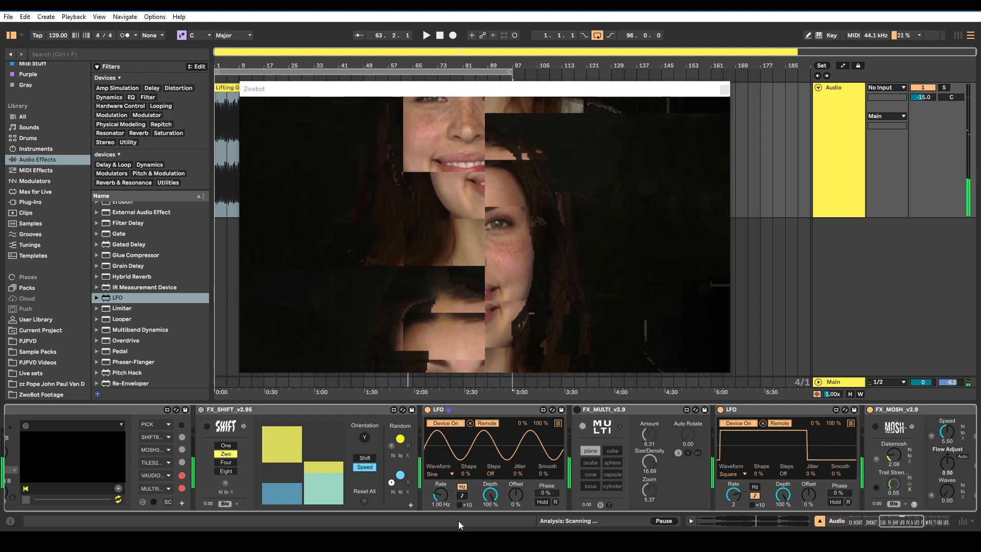
pyautogui.click(453, 474)
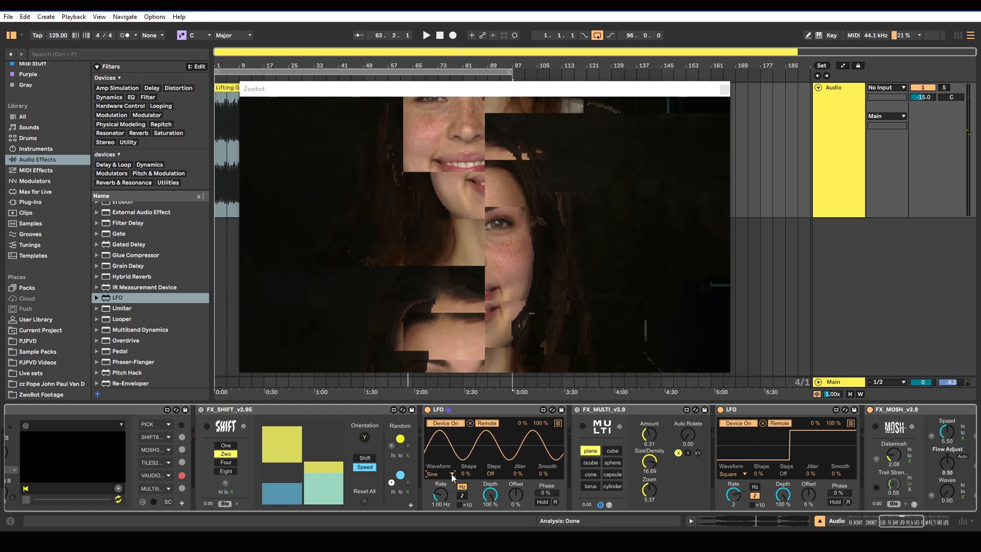
pyautogui.click(451, 473)
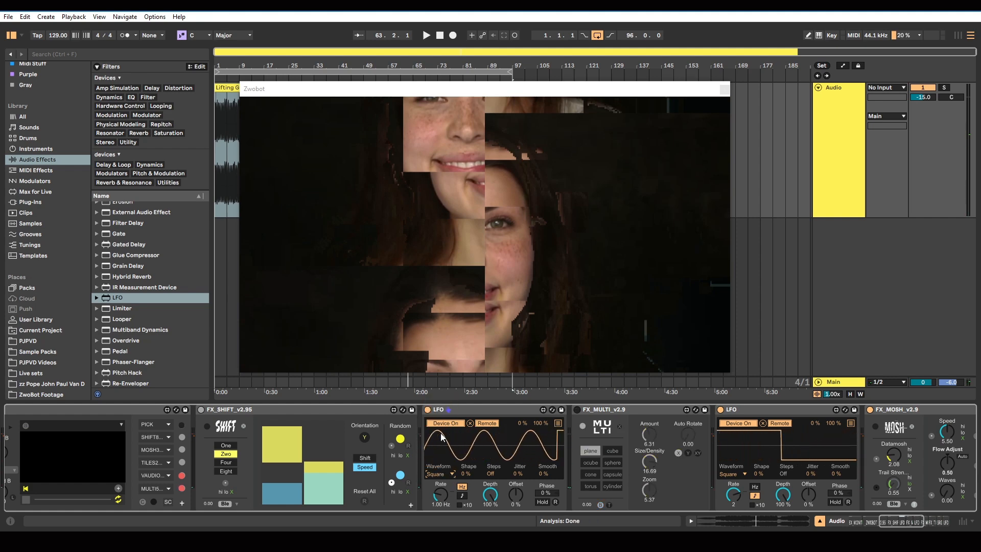
pyautogui.click(462, 496)
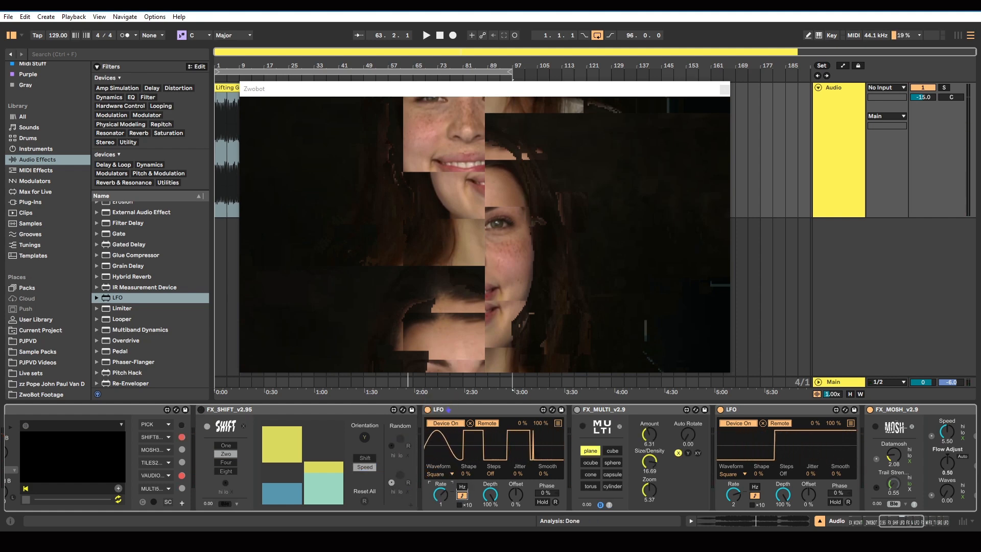
pyautogui.moveTo(440, 494); pyautogui.dragTo(440, 470)
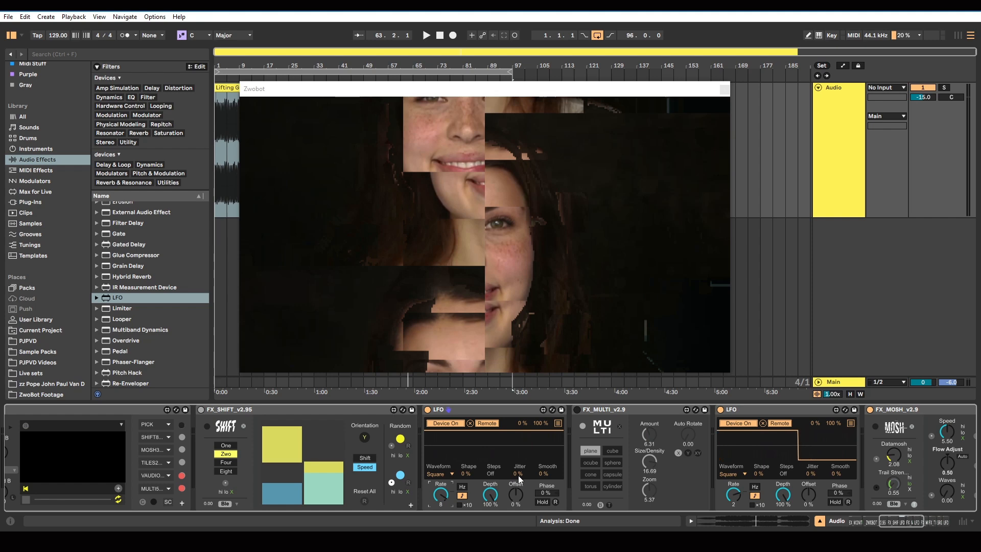
# Delete the LFO placed between SHIFT and MULTI
pyautogui.click(476, 411)
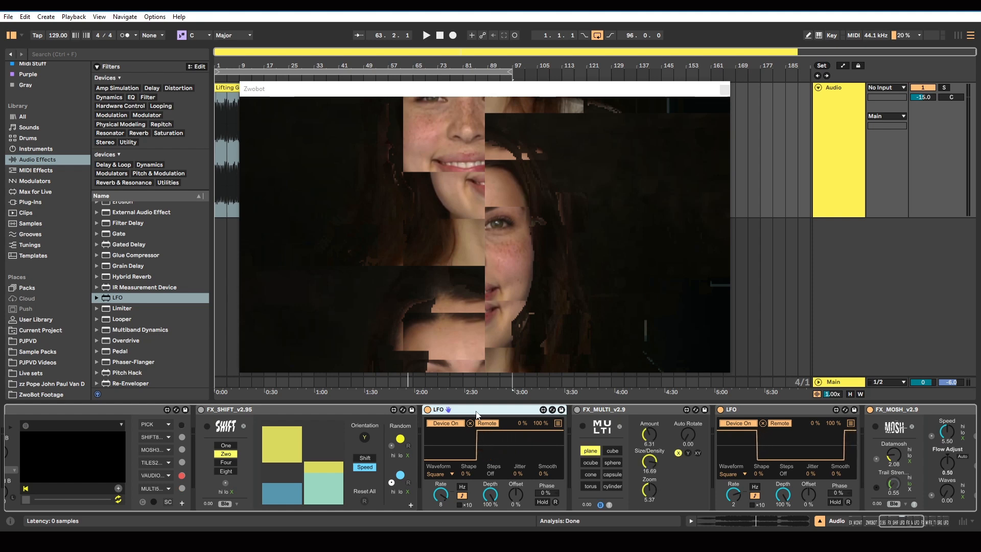
pyautogui.press('Delete')
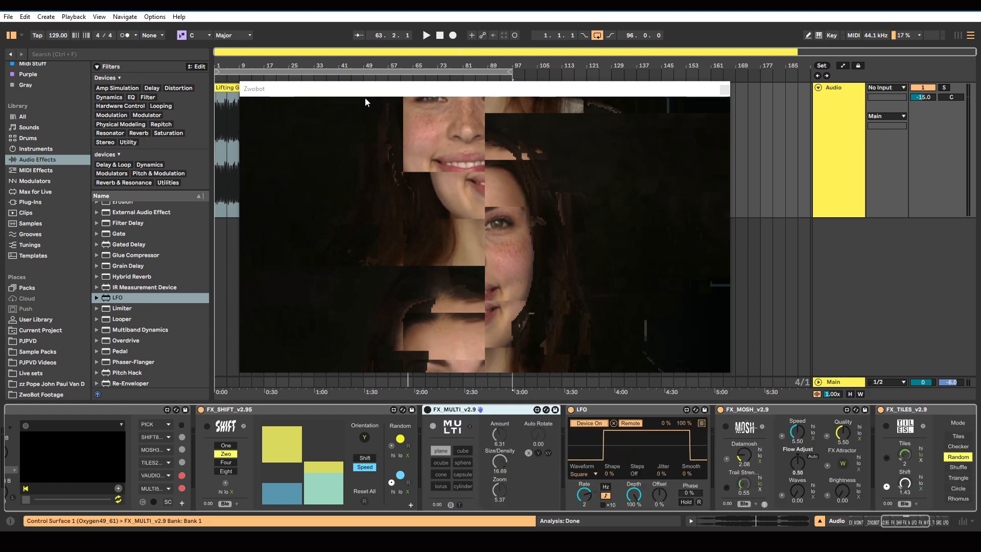
# Move the Zwobot preview window below the audio clip and show the track's automation for SHIFT's Device On, switched off
pyautogui.moveTo(364, 97); pyautogui.dragTo(412, 238)
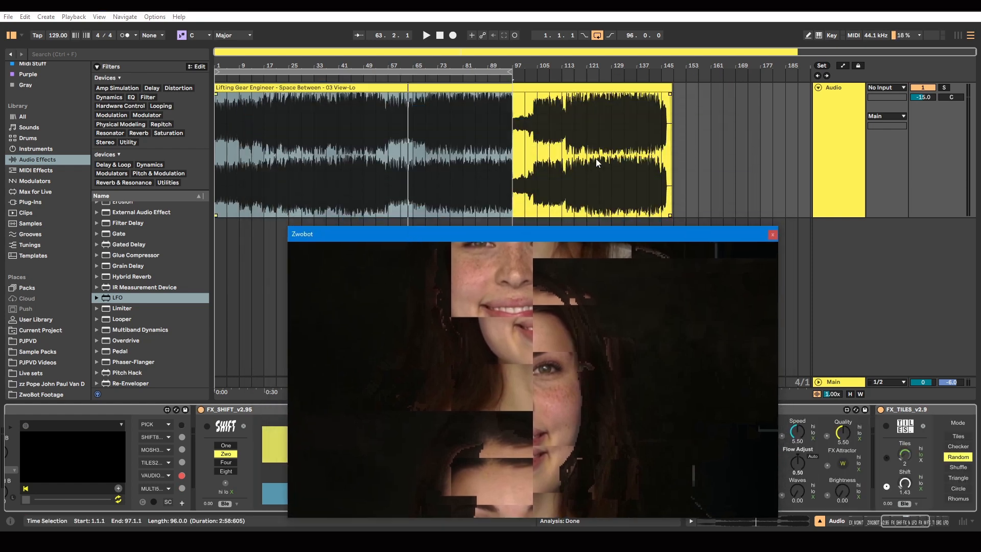
pyautogui.press('a')
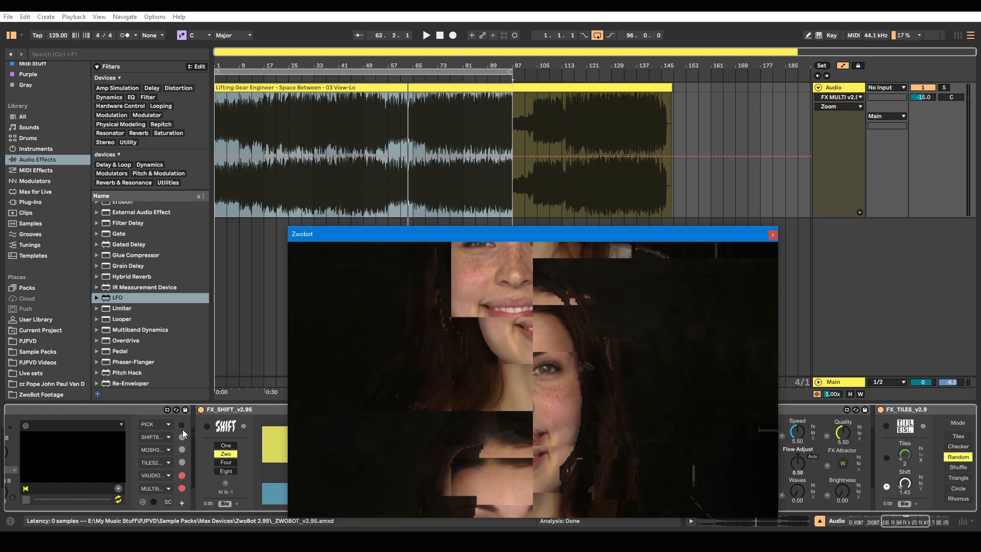
pyautogui.click(200, 412)
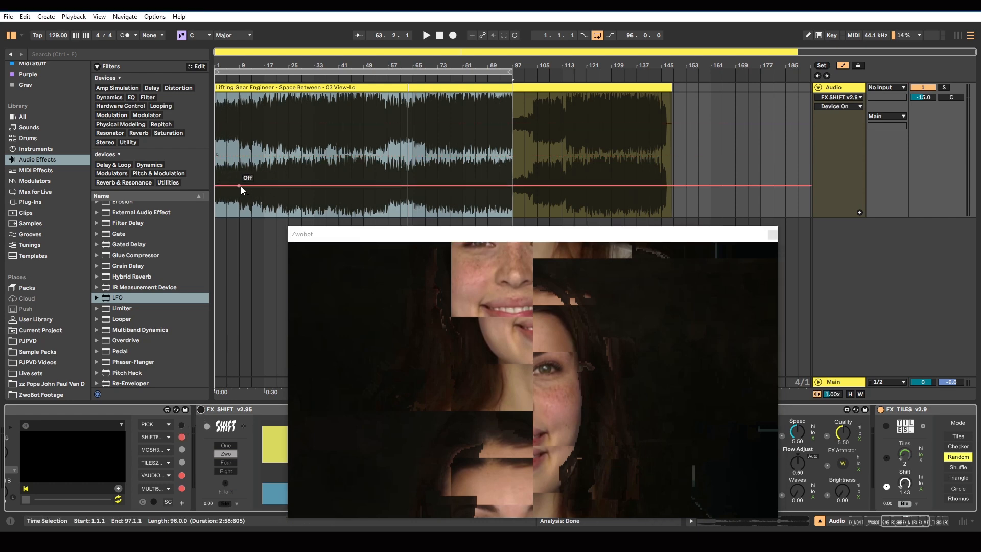
# Draw a Device On automation pulse that turns SHIFT on from bar 17 to bar 21
pyautogui.click(253, 185)
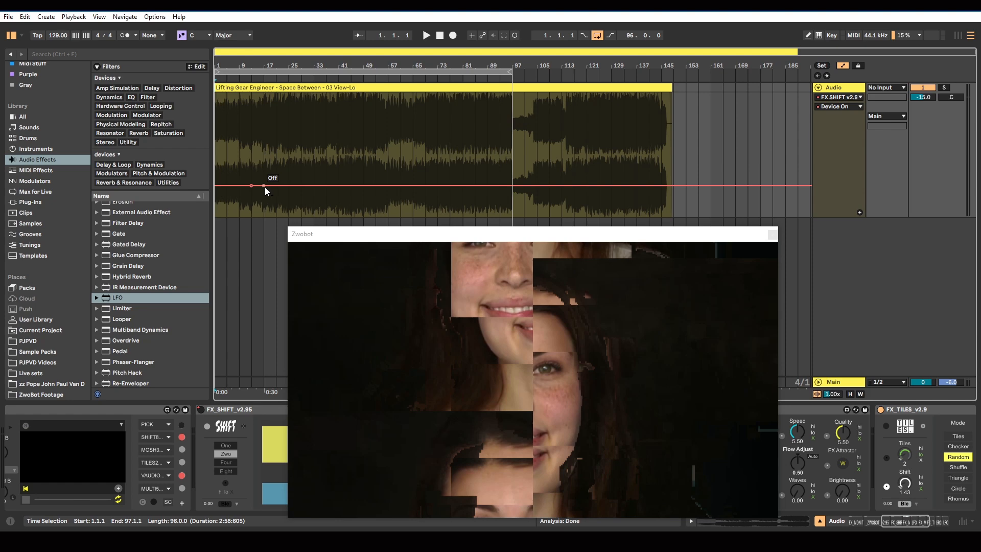
pyautogui.moveTo(268, 186); pyautogui.dragTo(267, 124)
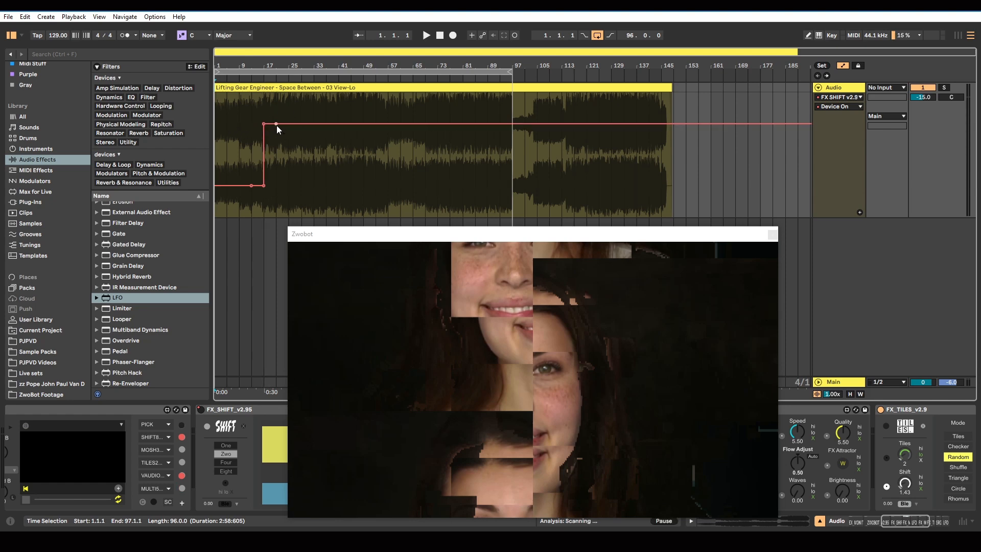
pyautogui.moveTo(277, 124); pyautogui.dragTo(276, 185)
# Duplicate the automated section from bar 1 to bar 21 four times along the track, and return the transport to the start
pyautogui.moveTo(275, 119); pyautogui.dragTo(206, 124)
pyautogui.hotkey('ctrl', 'd')
pyautogui.hotkey('ctrl', 'd')
pyautogui.hotkey('ctrl', 'd')
pyautogui.hotkey('ctrl', 'd')
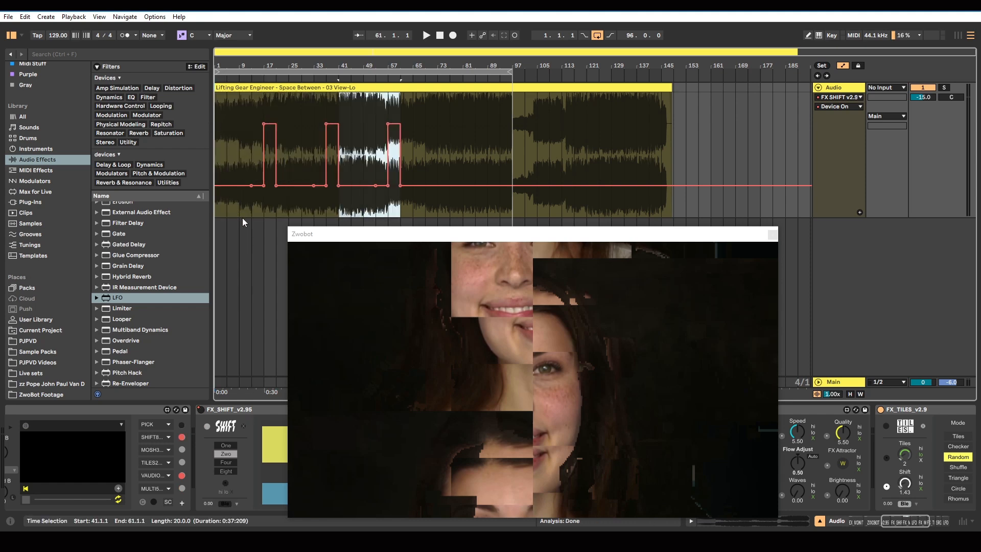
pyautogui.click(439, 35)
# Add a Device On automation point at bar 9 and raise it to On
pyautogui.scroll(3, 248, 148)
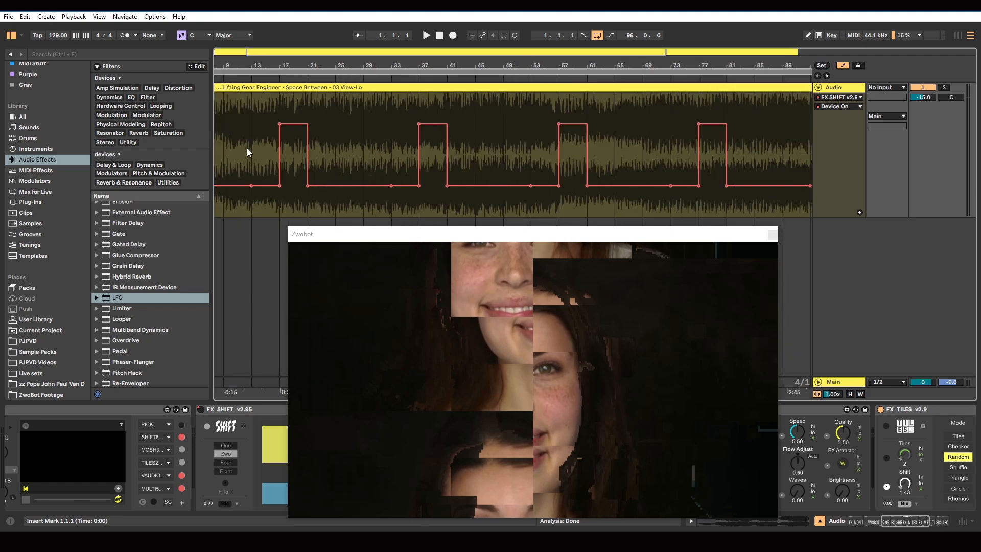
pyautogui.hscroll(-1, 256, 146)
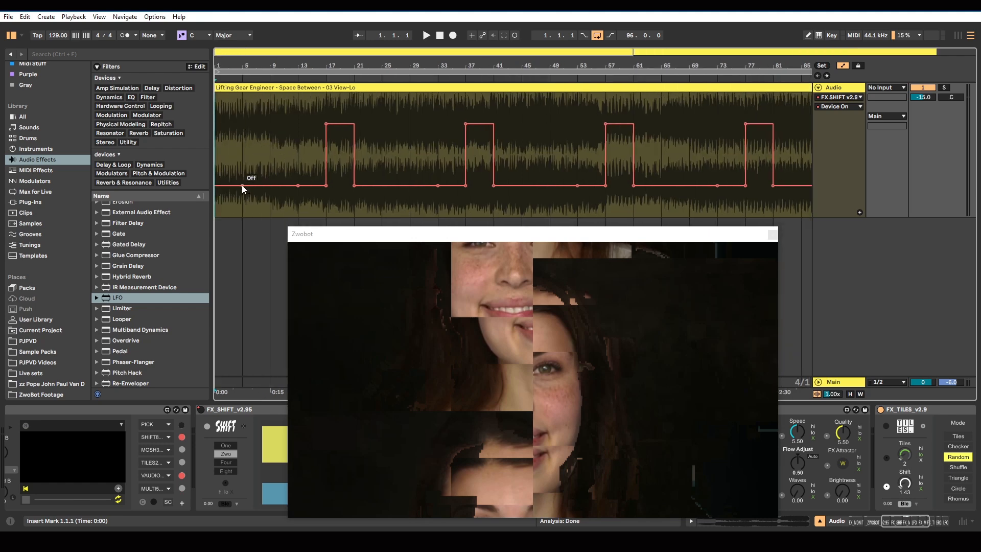
pyautogui.click(270, 186)
pyautogui.moveTo(270, 183); pyautogui.dragTo(271, 121)
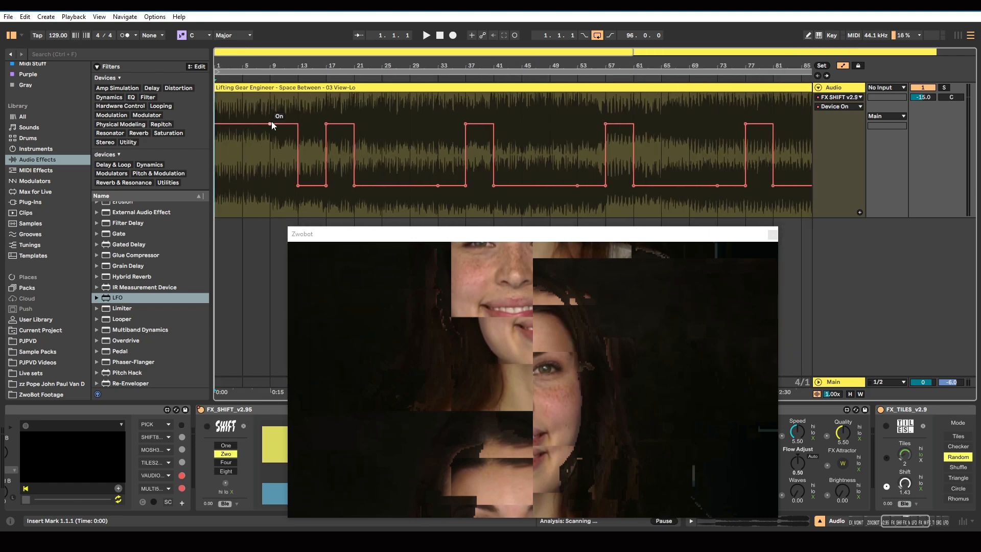
# Move the Zwobot preview window clear of the early bars and set the arrangement's fixed grid to 1 Bar
pyautogui.rightClick(265, 172)
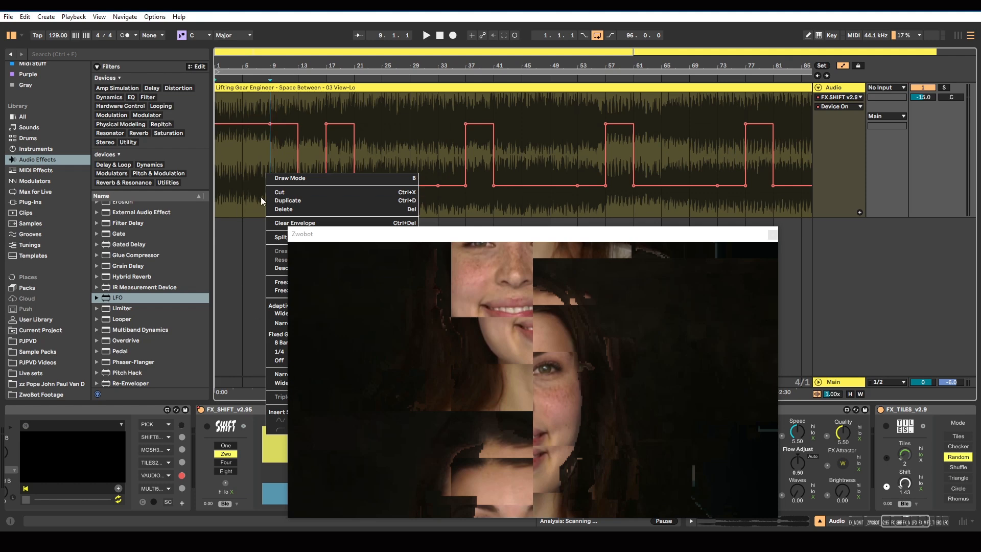
pyautogui.click(437, 117)
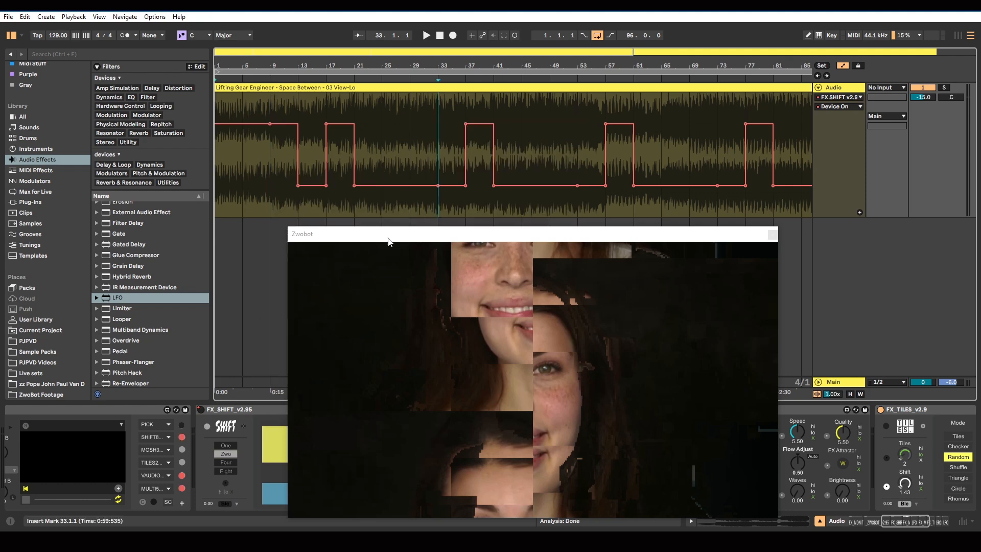
pyautogui.moveTo(386, 240); pyautogui.dragTo(667, 184)
pyautogui.click(270, 132)
pyautogui.rightClick(252, 158)
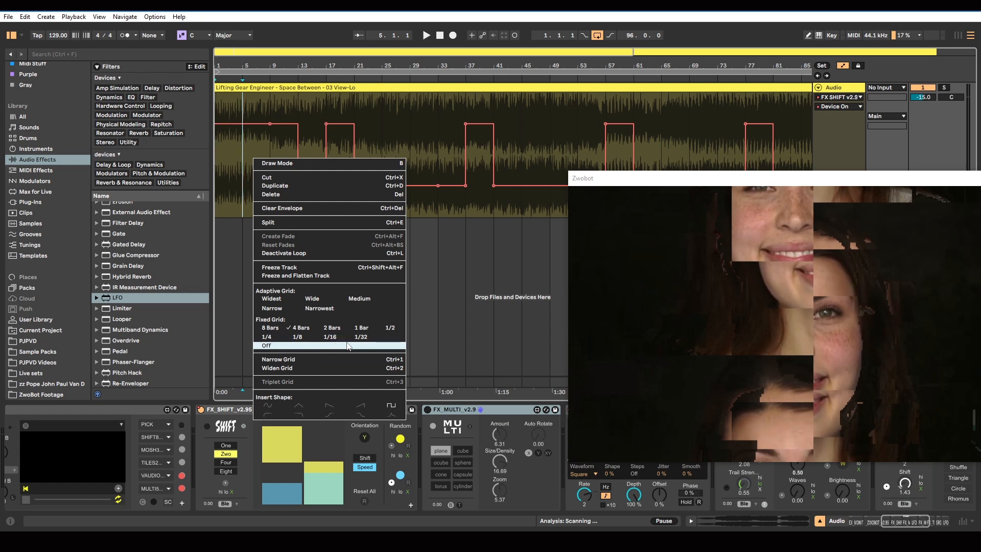
pyautogui.click(356, 329)
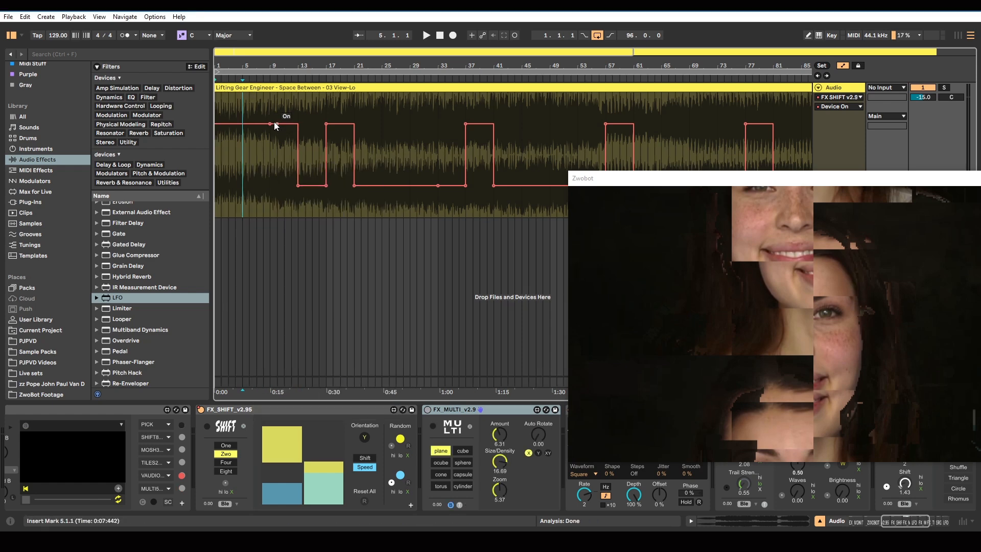
# Reshape the opening automation so SHIFT is on only from bar 8 to bar 9
pyautogui.moveTo(263, 124); pyautogui.dragTo(256, 185)
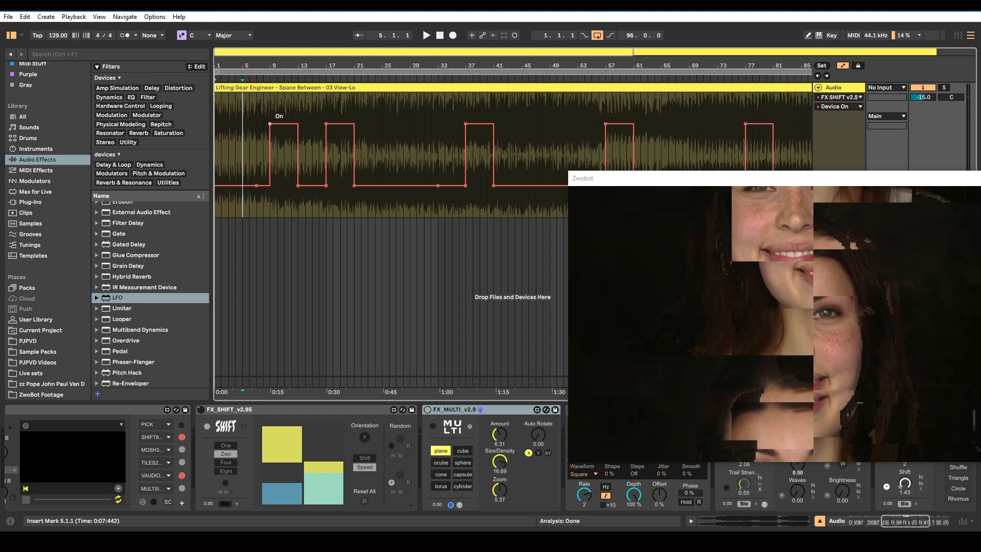
pyautogui.scroll(5, 263, 155)
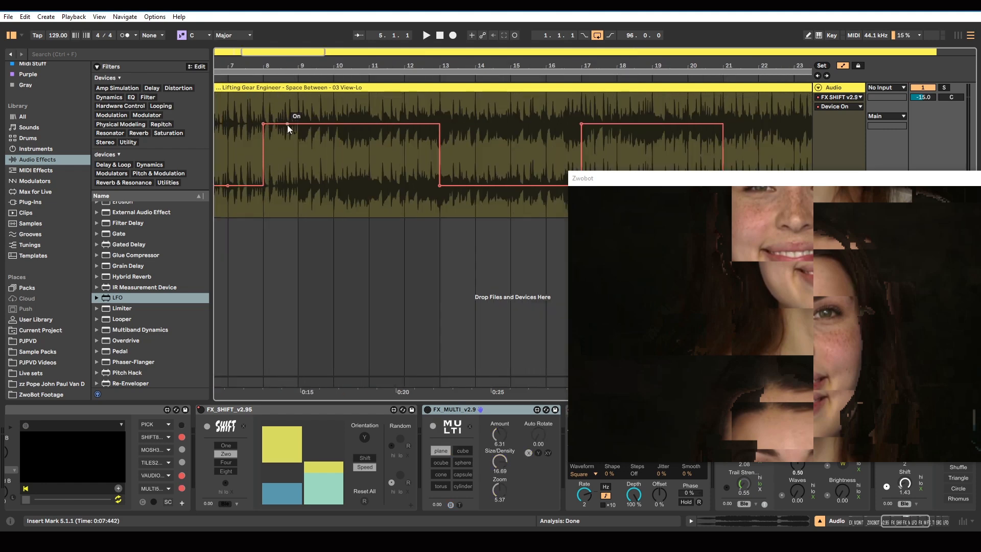
pyautogui.moveTo(298, 124); pyautogui.dragTo(298, 186)
# Duplicate the automated section from bar 1 to bar 9 repeatedly along the track up to bar 145
pyautogui.scroll(-5, 318, 195)
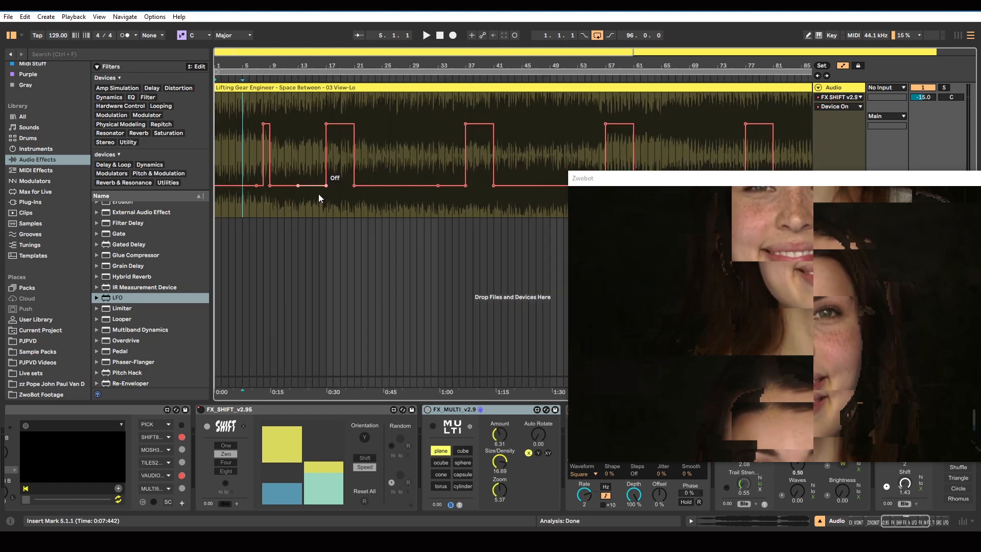
pyautogui.moveTo(268, 111); pyautogui.dragTo(201, 116)
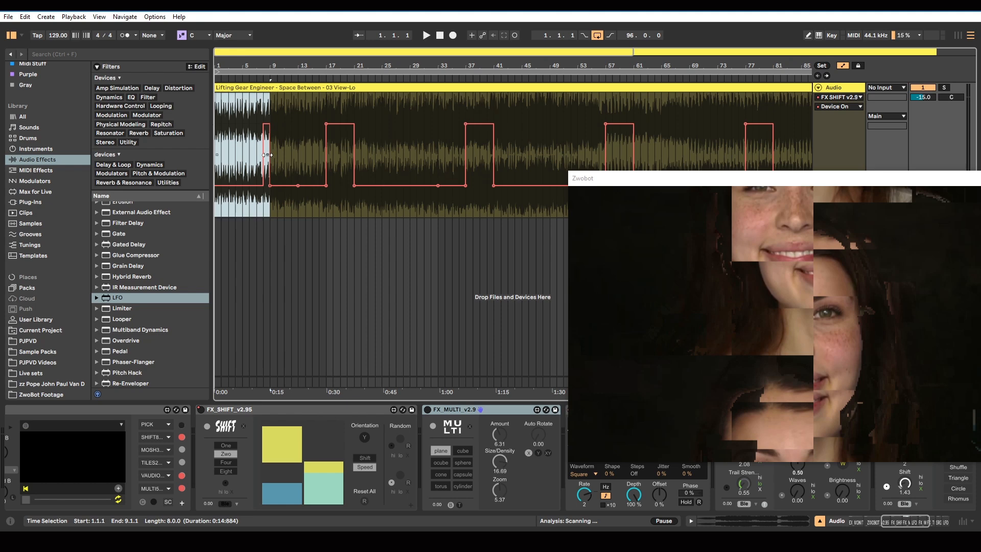
pyautogui.hotkey('ctrl', 'd')
pyautogui.hotkey('ctrl', 'd')
pyautogui.hotkey('ctrl', 'd')
pyautogui.hotkey('ctrl', 'd')
pyautogui.hotkey('ctrl', 'd')
pyautogui.hotkey('ctrl', 'd')
pyautogui.hotkey('ctrl', 'd')
pyautogui.hotkey('ctrl', 'd')
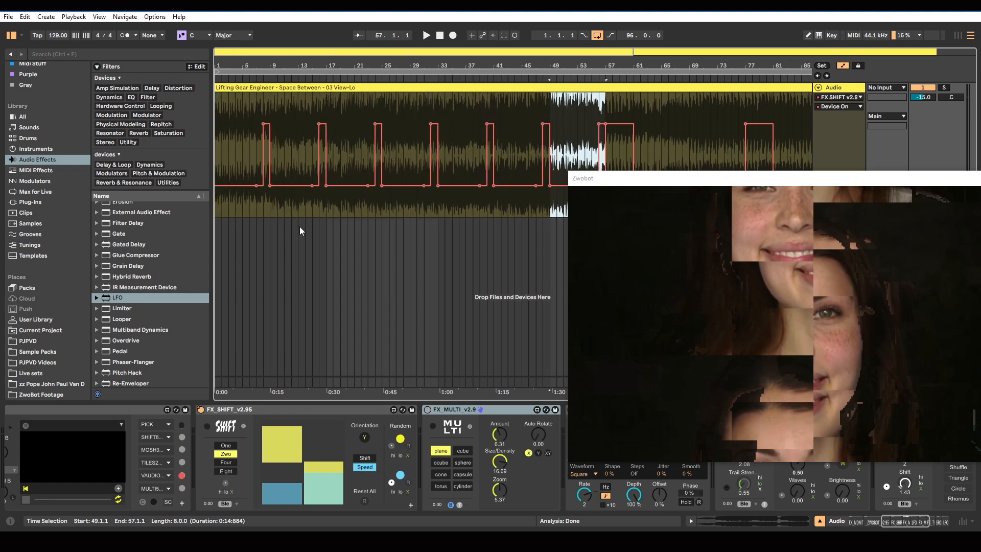
pyautogui.hotkey('ctrl', 'd')
pyautogui.hotkey('ctrl', 'd')
pyautogui.hotkey('ctrl', 'd')
pyautogui.hotkey('ctrl', 'd')
pyautogui.hotkey('ctrl', 'd')
pyautogui.hotkey('ctrl', 'd')
pyautogui.hotkey('ctrl', 'd')
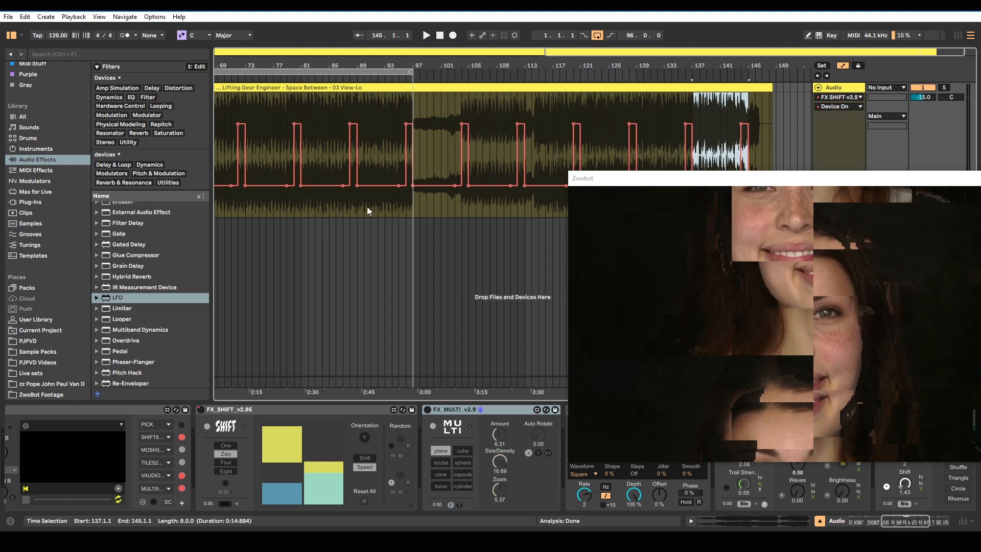
# Start playback from bar 1 and move the Zwobot preview window over the middle of the arrangement
pyautogui.scroll(-3, 366, 206)
pyautogui.press('space')
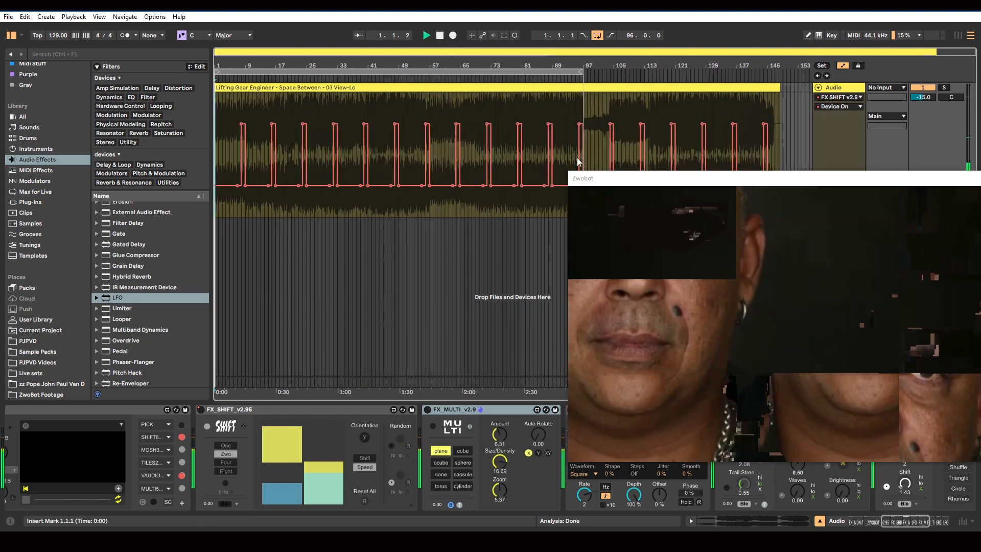
pyautogui.moveTo(595, 184); pyautogui.dragTo(290, 94)
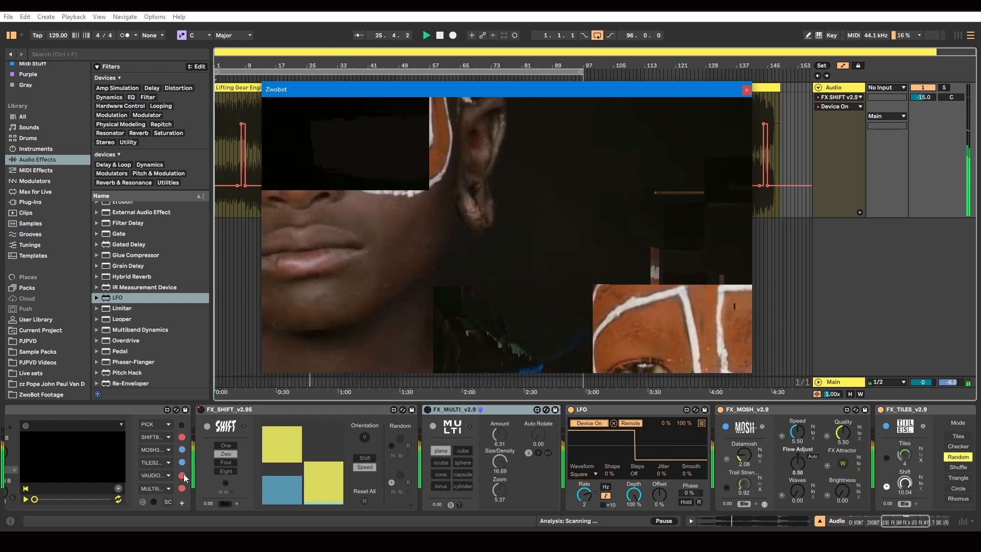
# Activate VAUDIO in the ZWOBOT effect chain and move it via the first slot to the third slot of the revealed second column
pyautogui.click(183, 476)
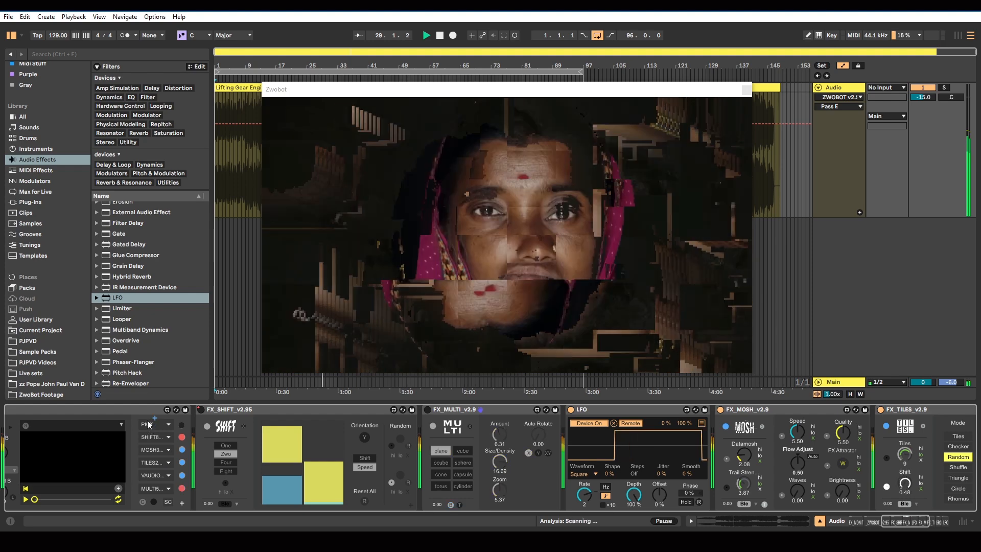
pyautogui.moveTo(149, 424); pyautogui.dragTo(149, 425)
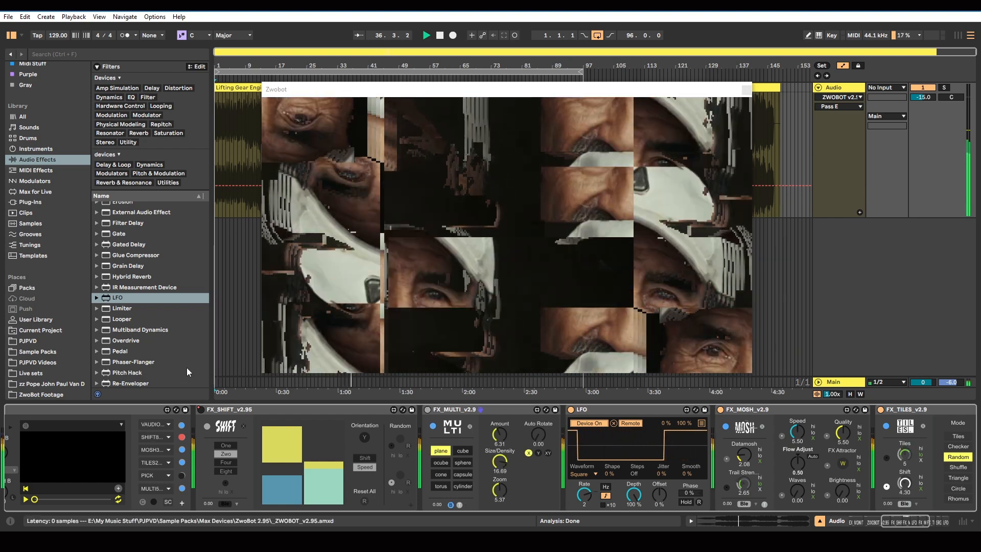
pyautogui.click(181, 500)
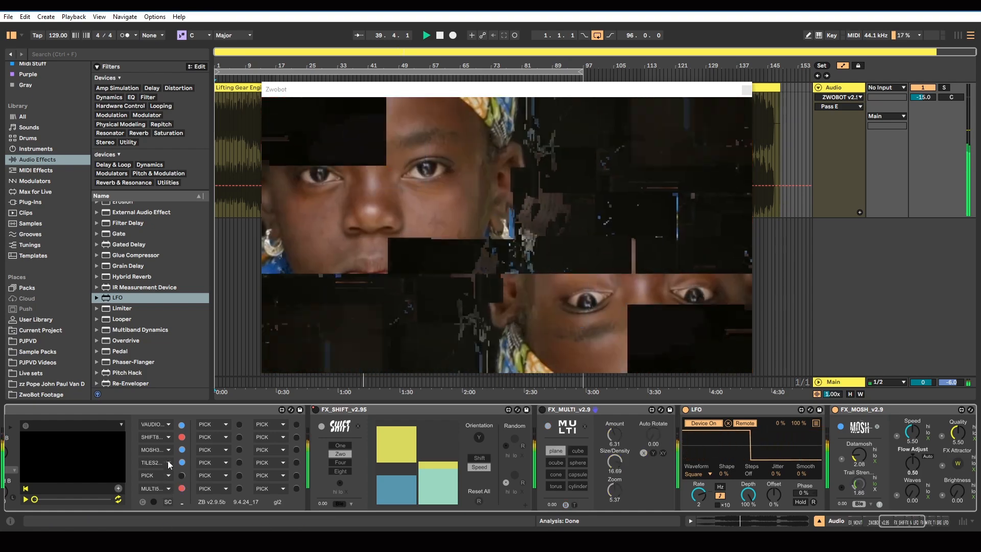
pyautogui.moveTo(152, 424); pyautogui.dragTo(208, 451)
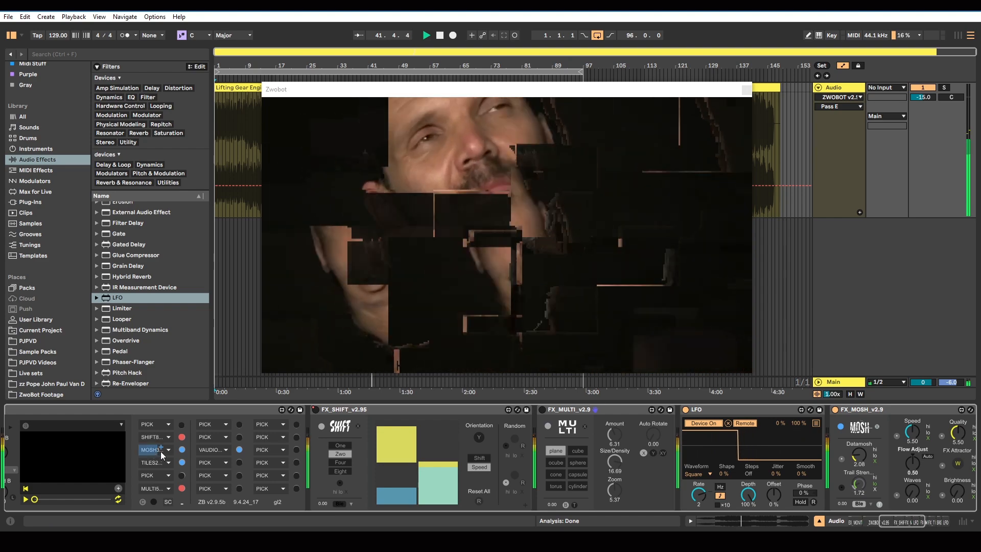
# Try MOSH in different slots of both effect-chain columns, and return it to the third slot of the first column
pyautogui.moveTo(209, 463); pyautogui.dragTo(209, 464)
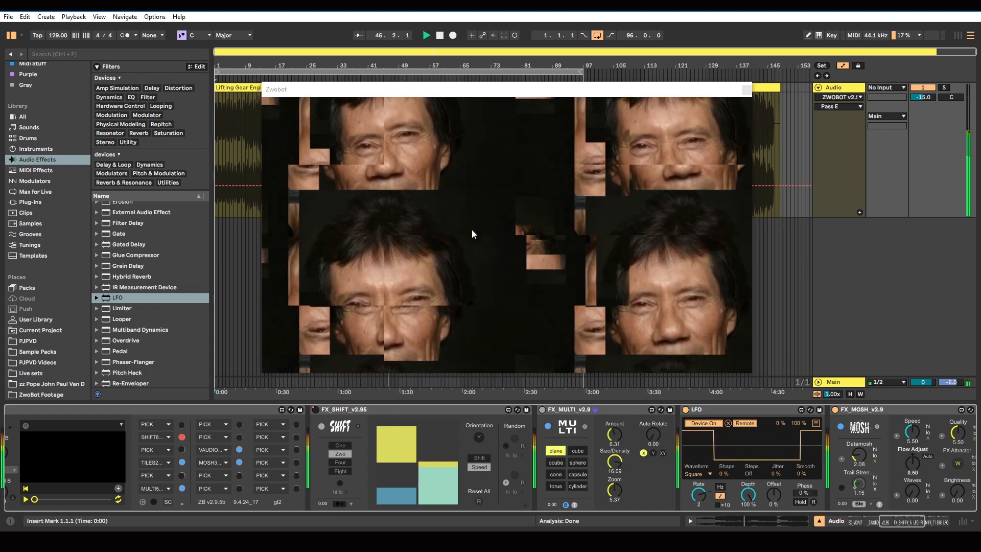
pyautogui.moveTo(213, 464); pyautogui.dragTo(146, 424)
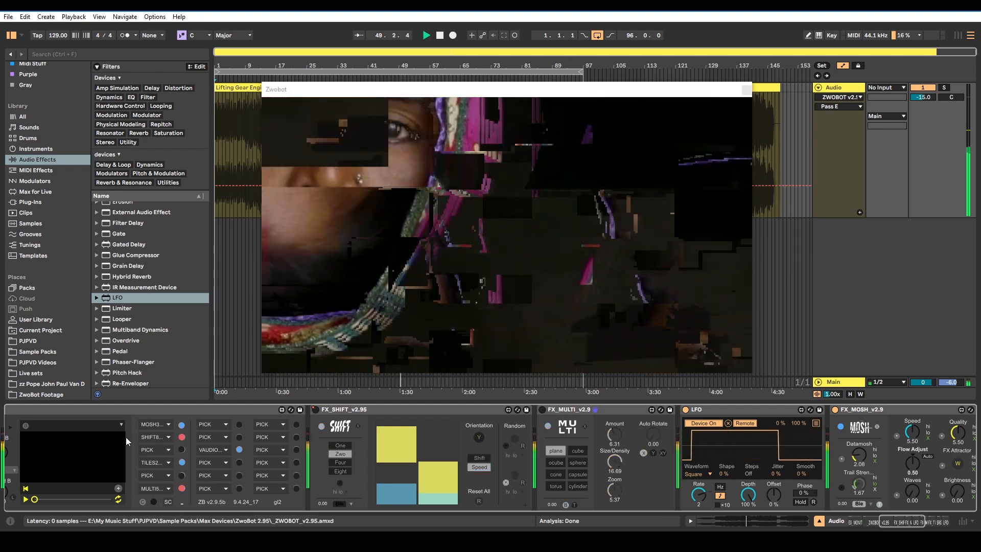
pyautogui.moveTo(154, 425); pyautogui.dragTo(211, 463)
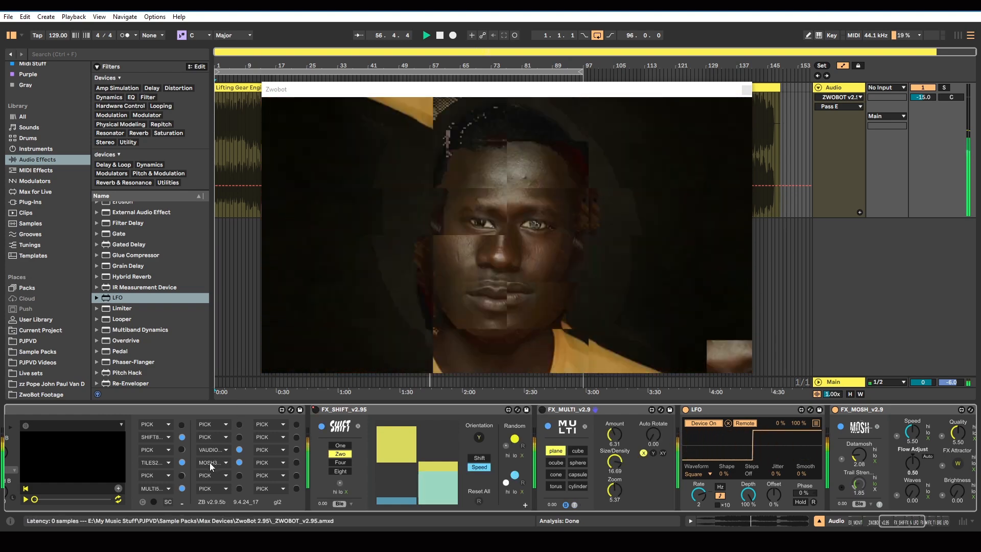
pyautogui.moveTo(214, 442); pyautogui.dragTo(212, 437)
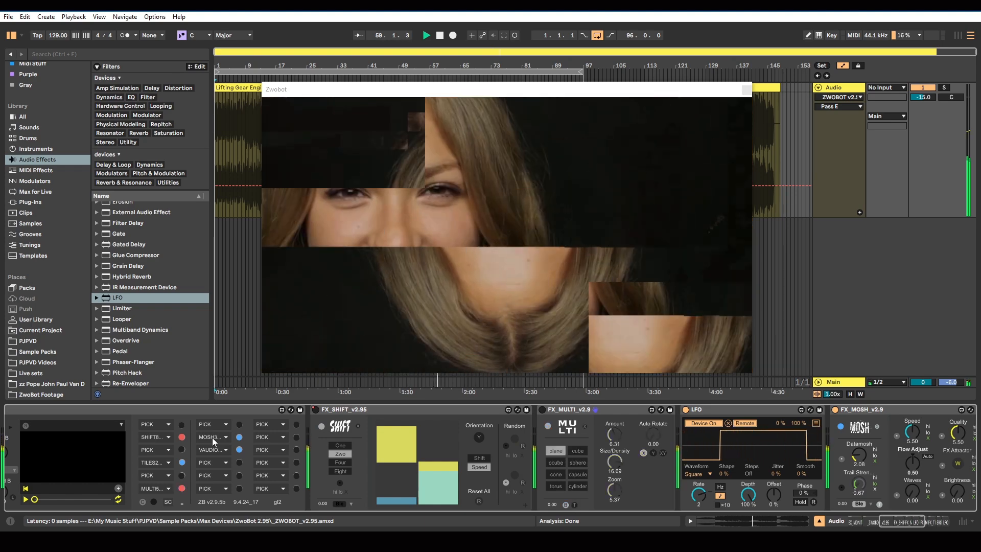
pyautogui.moveTo(212, 437); pyautogui.dragTo(152, 448)
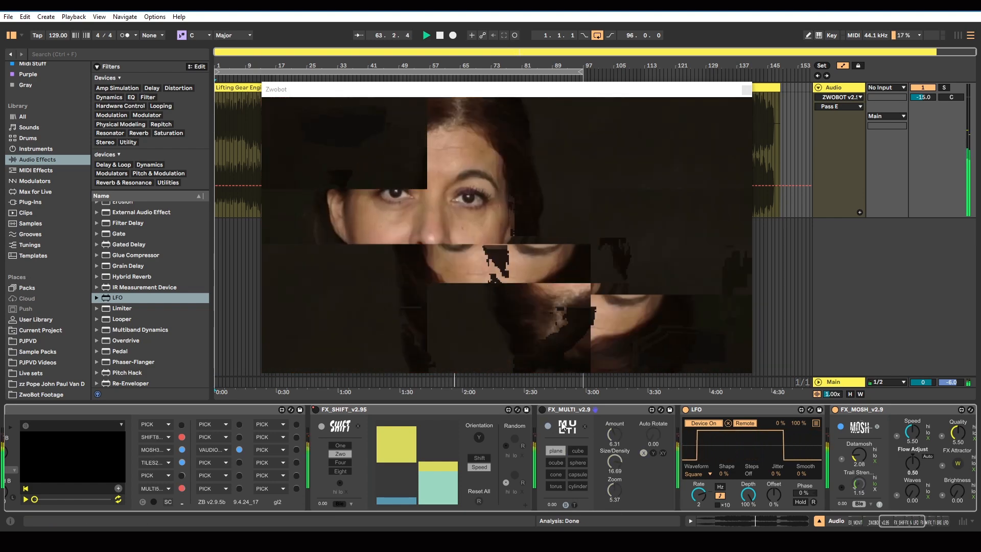
# Try FX_MOSH's blend modes one after another along with its Wet/Dry amount, and return to the original blend mode
pyautogui.moveTo(891, 519); pyautogui.dragTo(902, 519)
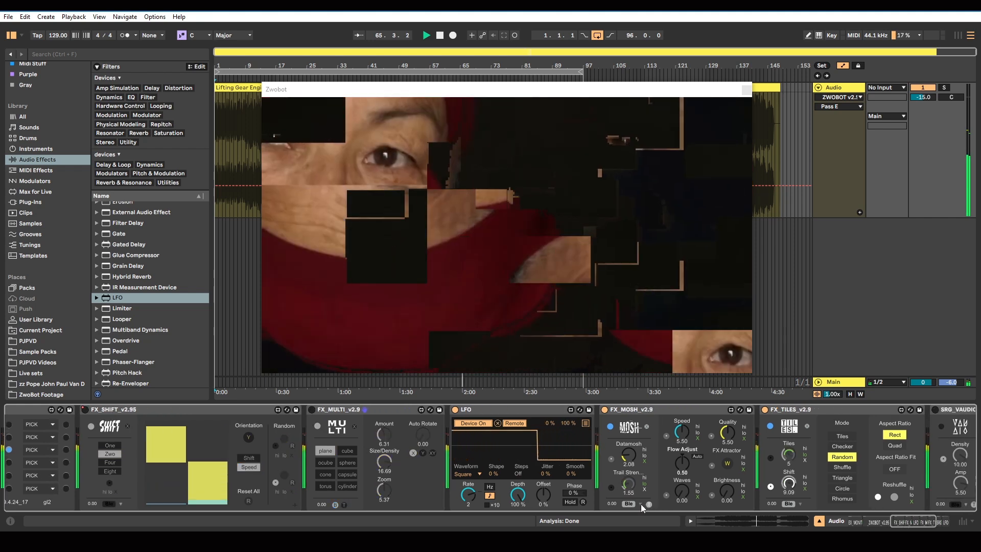
pyautogui.click(641, 504)
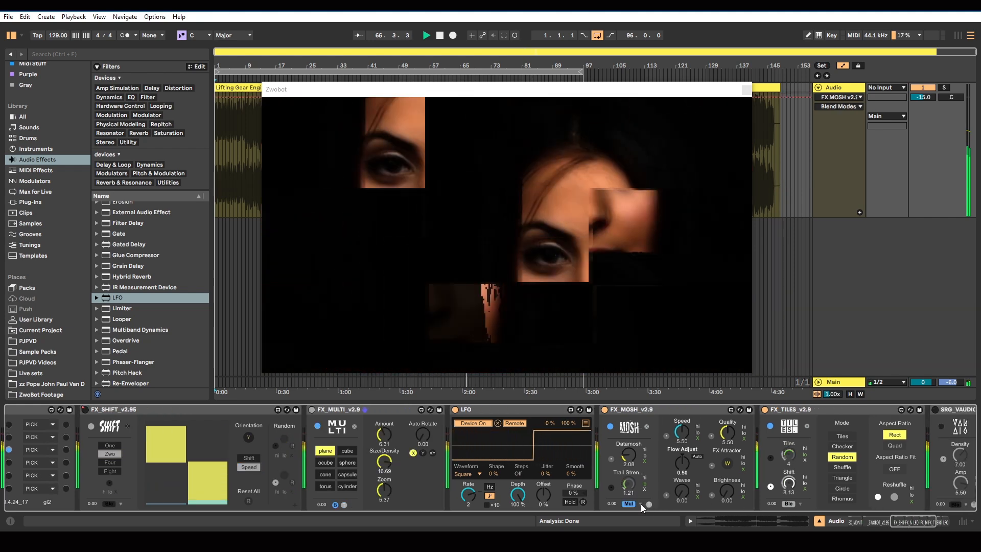
pyautogui.click(641, 504)
pyautogui.click(641, 504)
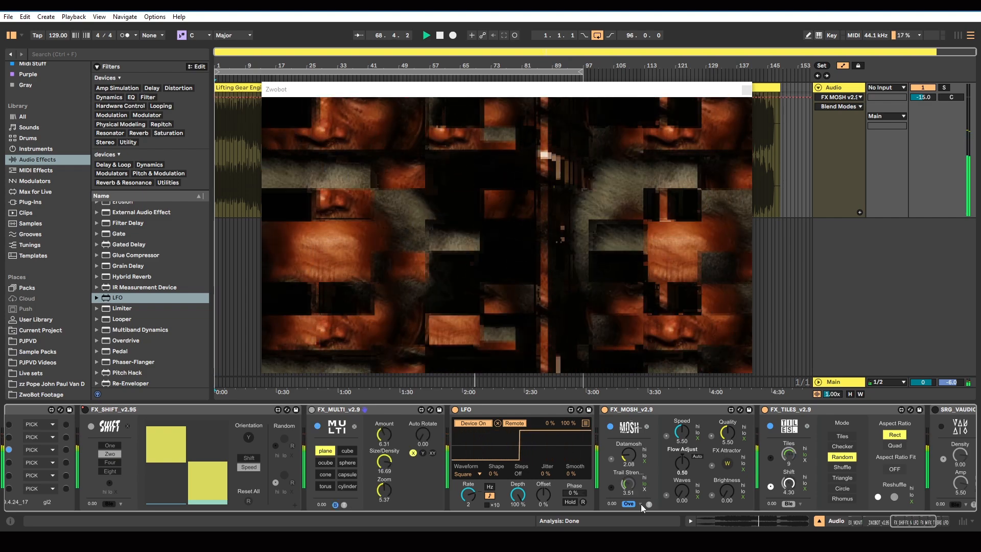
pyautogui.click(640, 504)
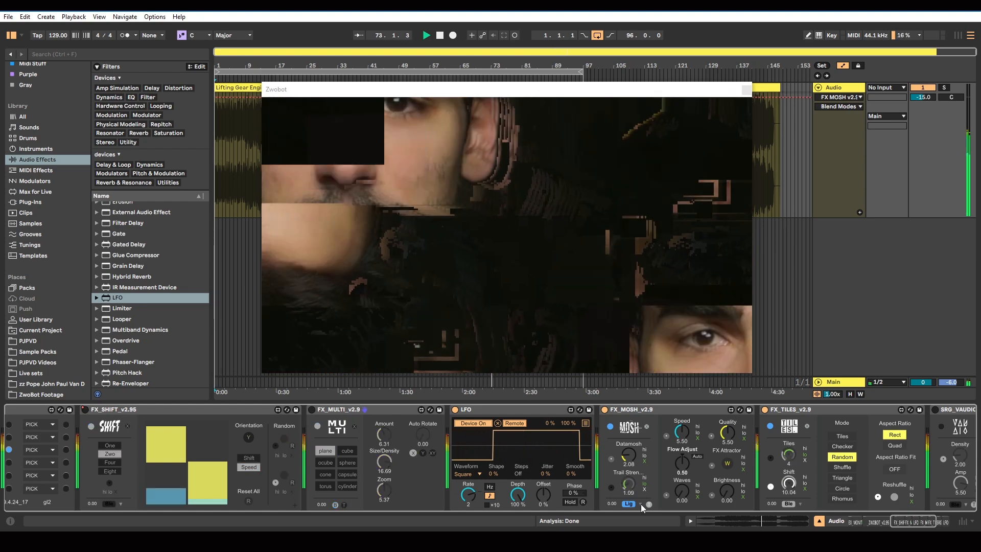
pyautogui.click(641, 504)
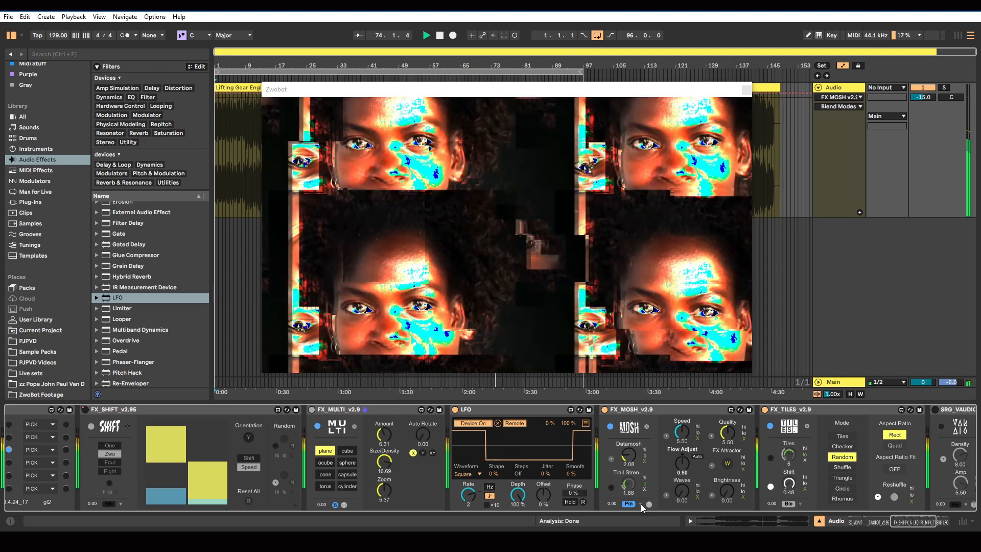
pyautogui.click(640, 504)
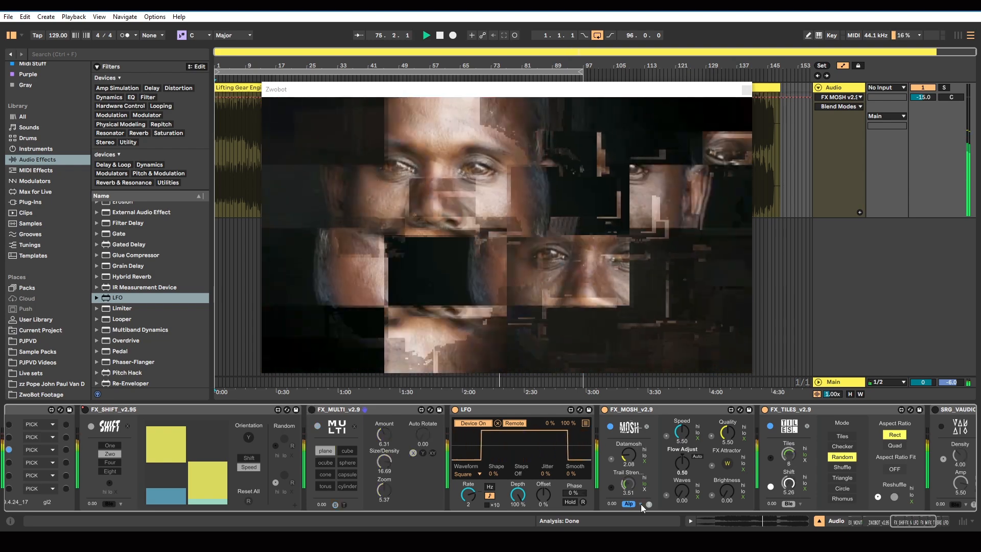
pyautogui.click(641, 504)
pyautogui.moveTo(614, 505); pyautogui.dragTo(614, 491)
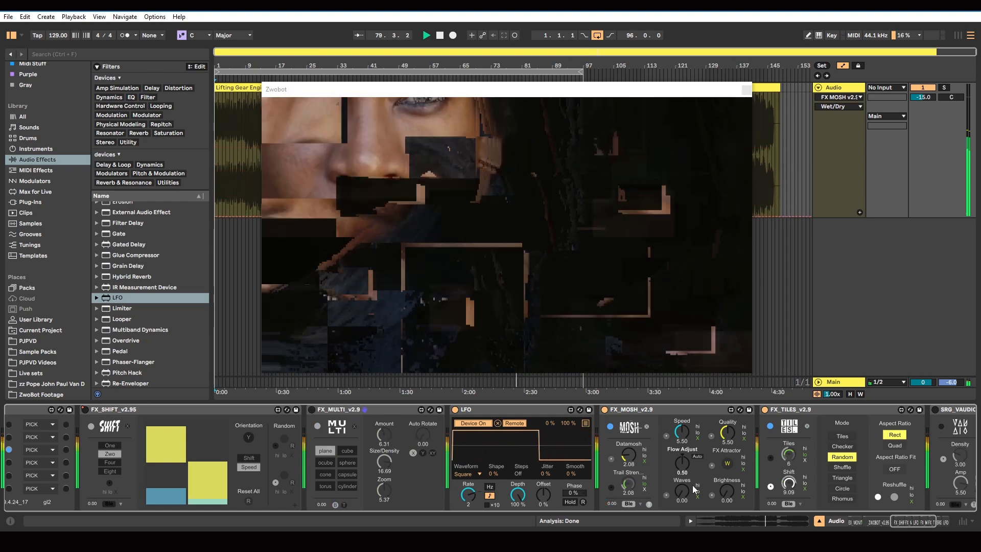
# Try FX_MOSH's Waves at 9.61, turn on automatic Flow Adjust, and set Speed and Quality to 11.00
pyautogui.moveTo(681, 491); pyautogui.dragTo(681, 398)
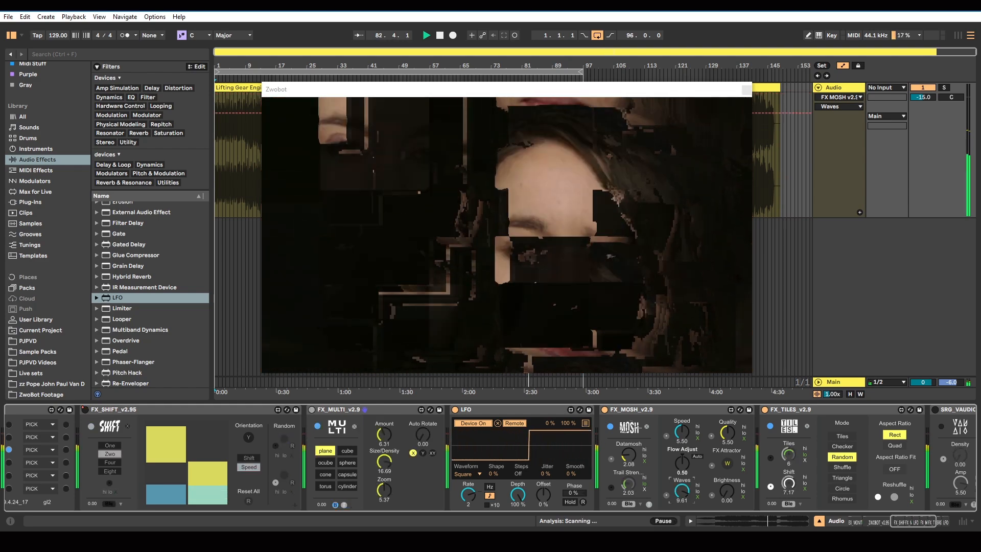
pyautogui.click(697, 456)
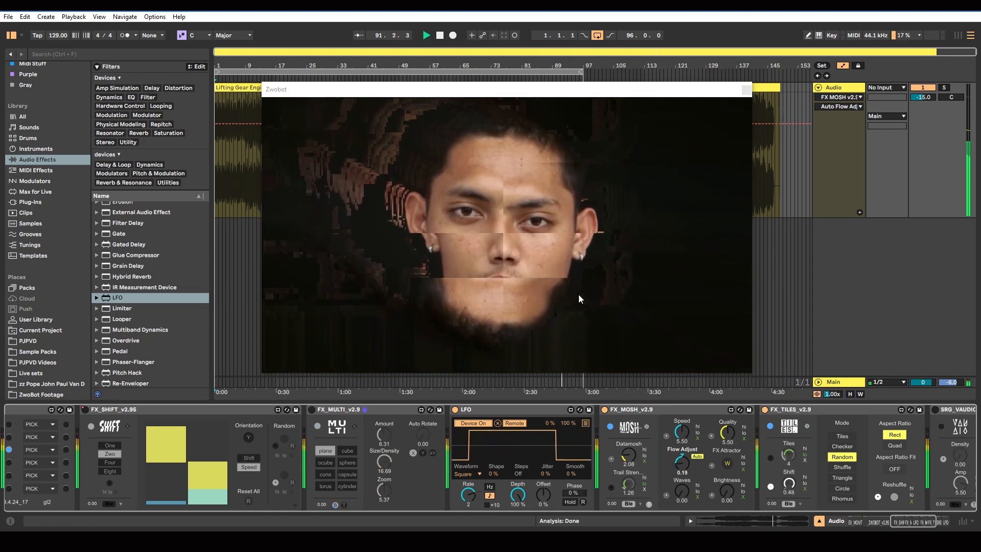
pyautogui.click(681, 431)
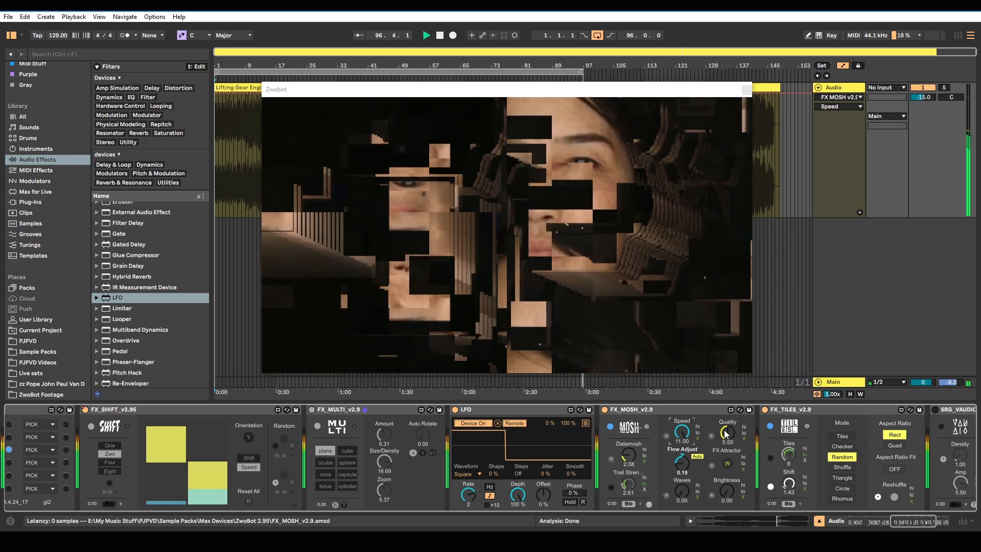
pyautogui.moveTo(726, 434); pyautogui.dragTo(725, 388)
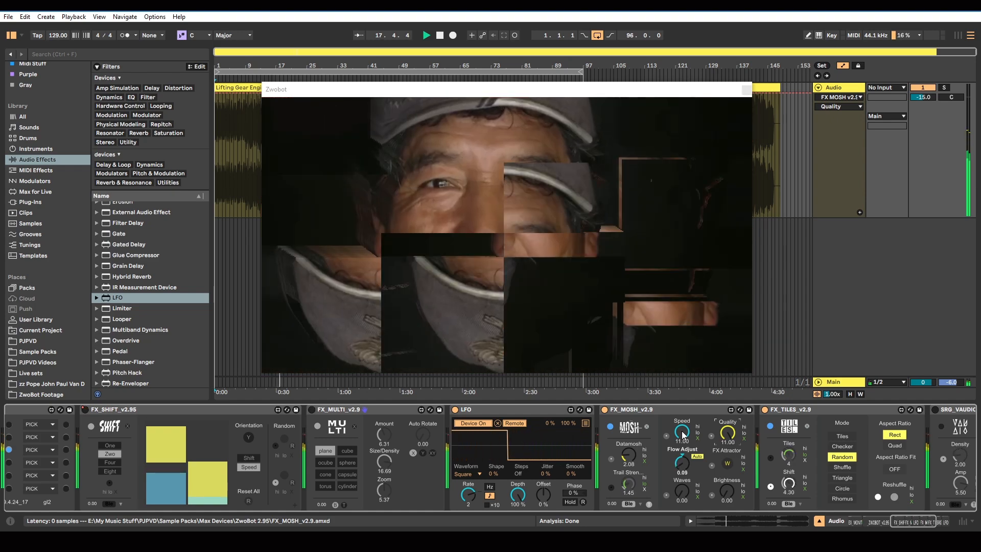
# Try FX_MOSH's Brightness and FX Attractor controls, leaving both at their original settings
pyautogui.moveTo(726, 491)
pyautogui.mouseDown()
pyautogui.moveTo(726, 473)
pyautogui.moveTo(726, 491)
pyautogui.mouseUp()
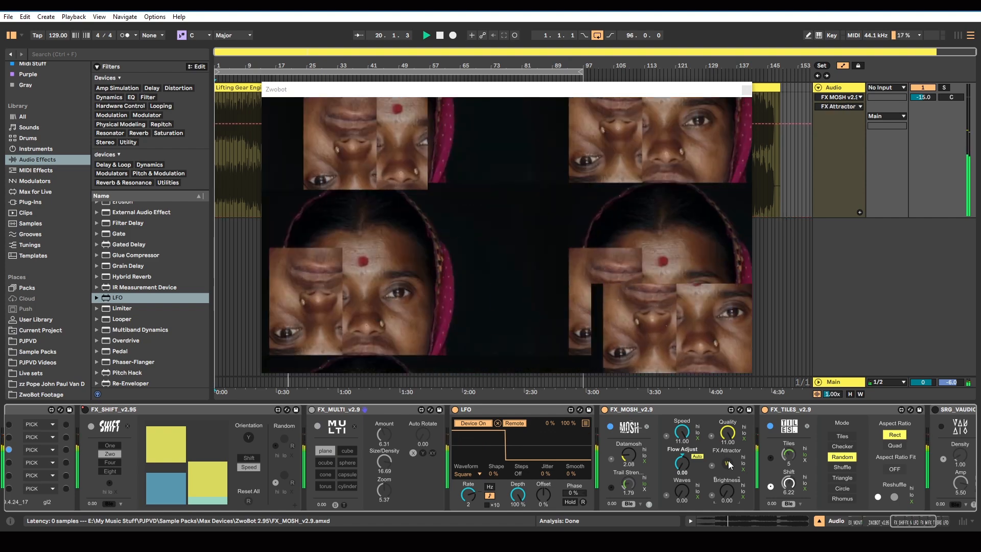
pyautogui.click(728, 463)
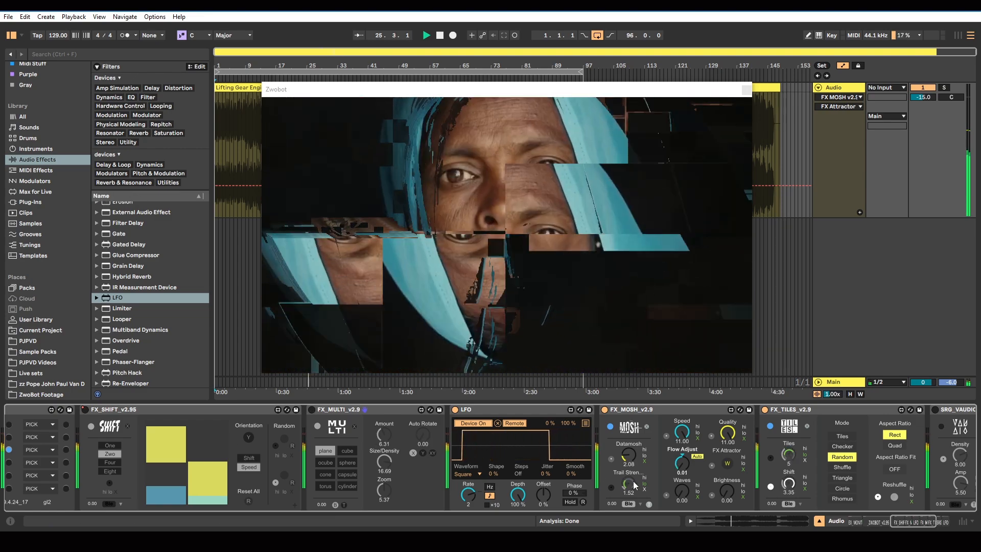
pyautogui.moveTo(899, 520)
pyautogui.mouseDown()
pyautogui.moveTo(914, 520)
pyautogui.moveTo(855, 521)
pyautogui.moveTo(883, 522)
pyautogui.mouseUp()
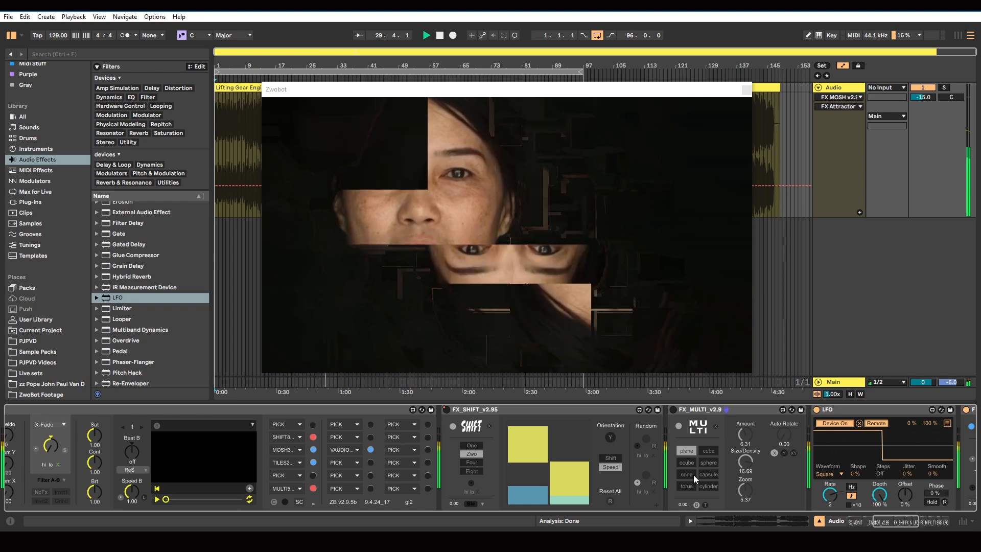